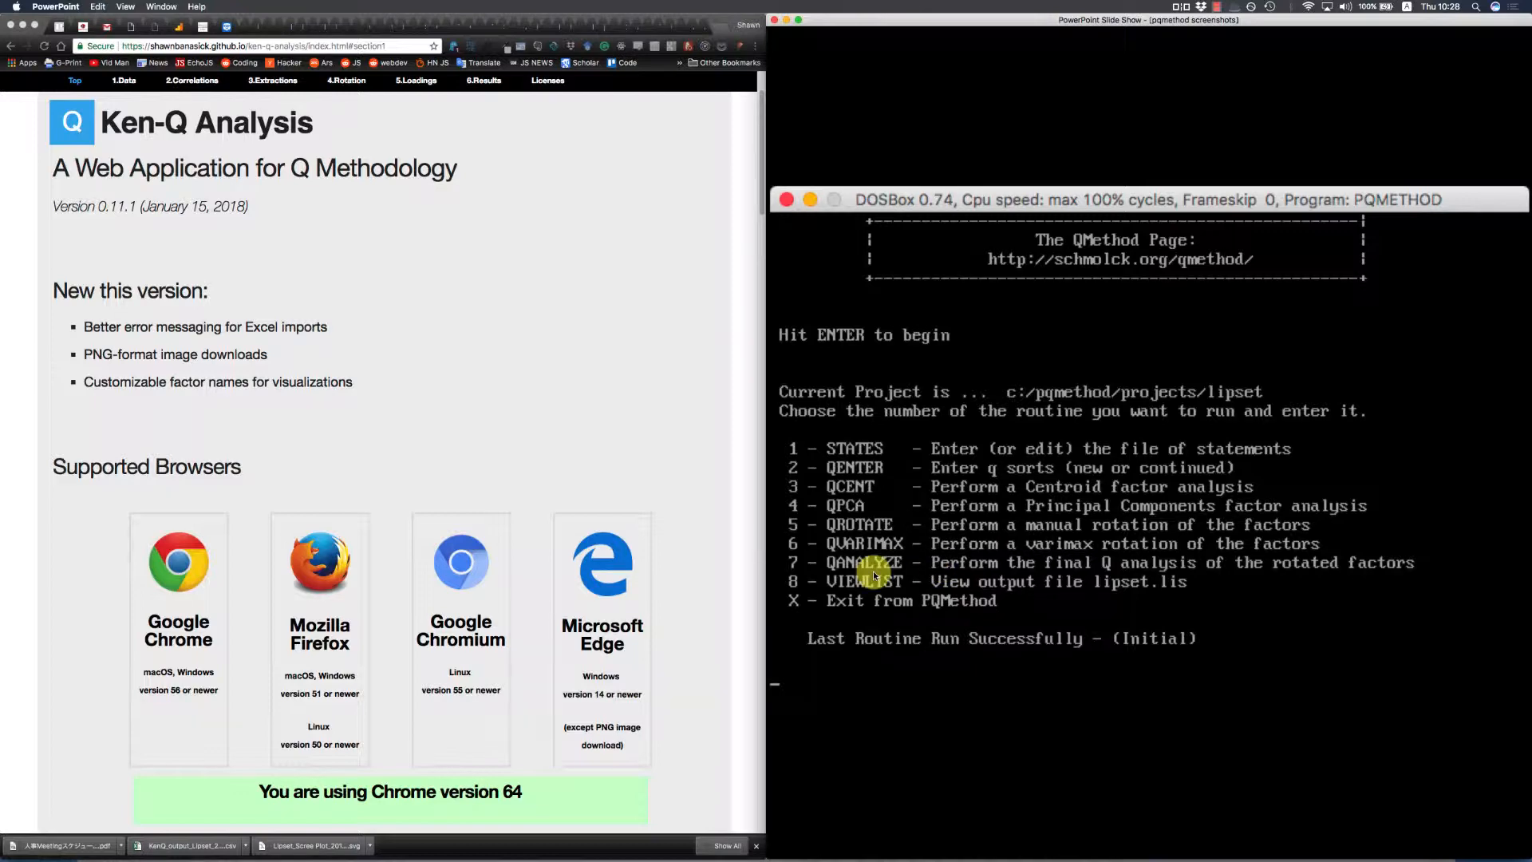
Load the demo data set "9 Sorts 33 Statements- Lipset Data" in Ken-Q Analysis.
left_click(707, 487)
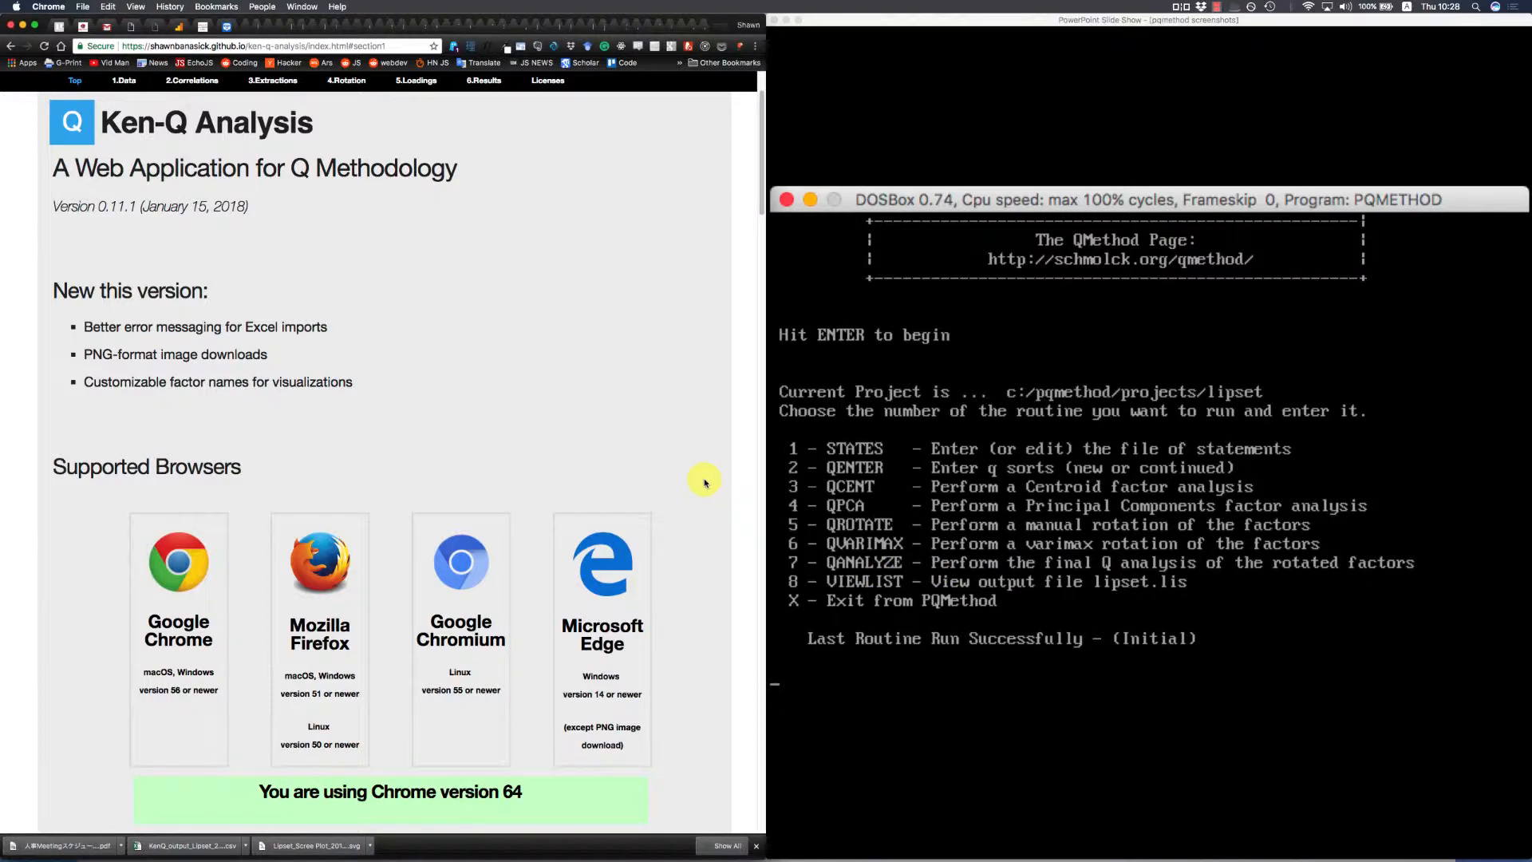
scroll(706, 482, "down", 10)
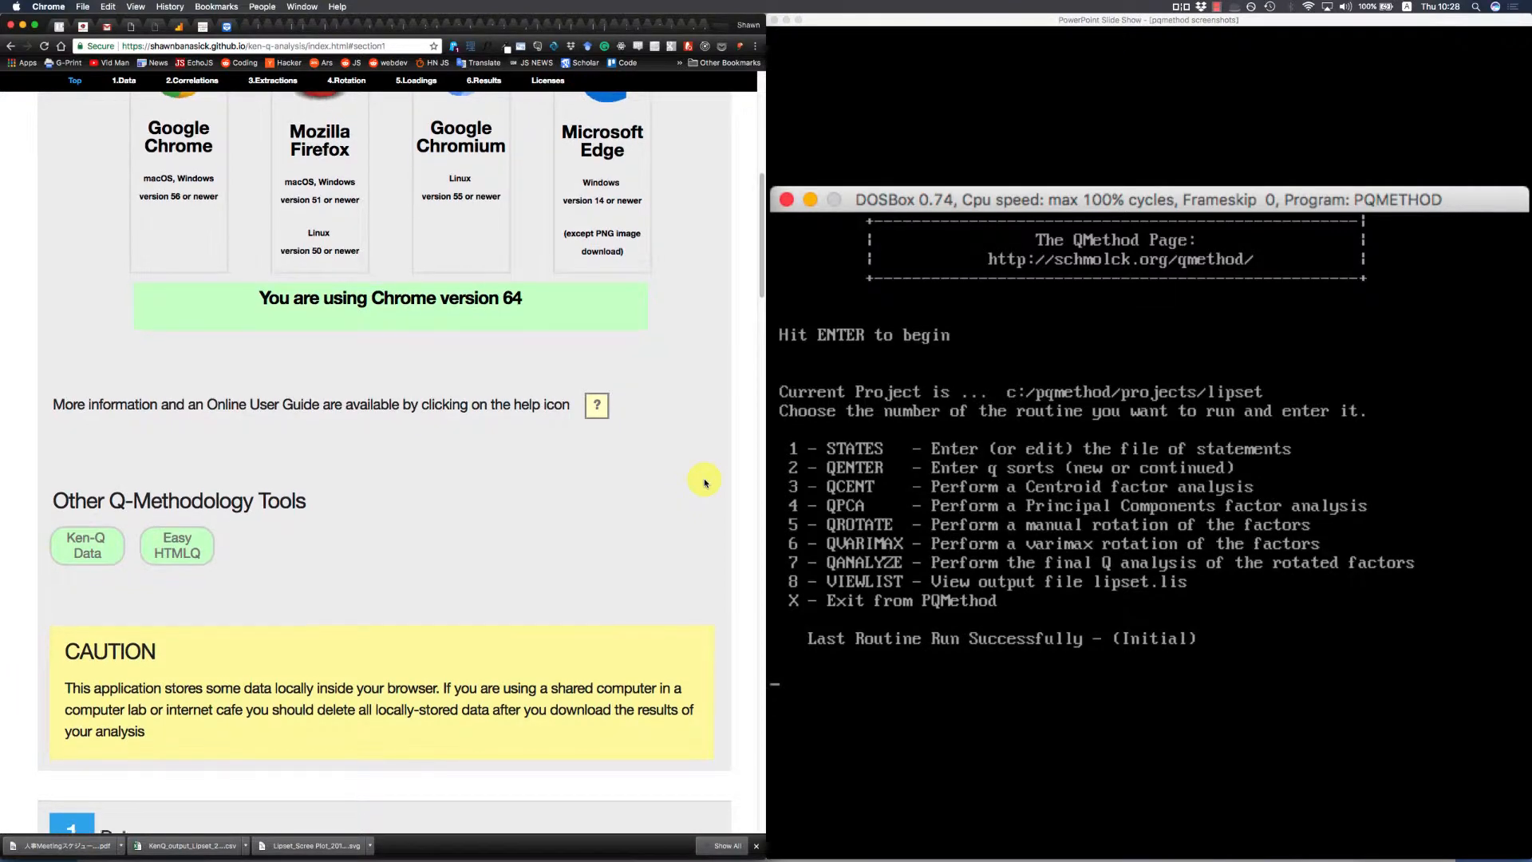
scroll(705, 482, "down", 8)
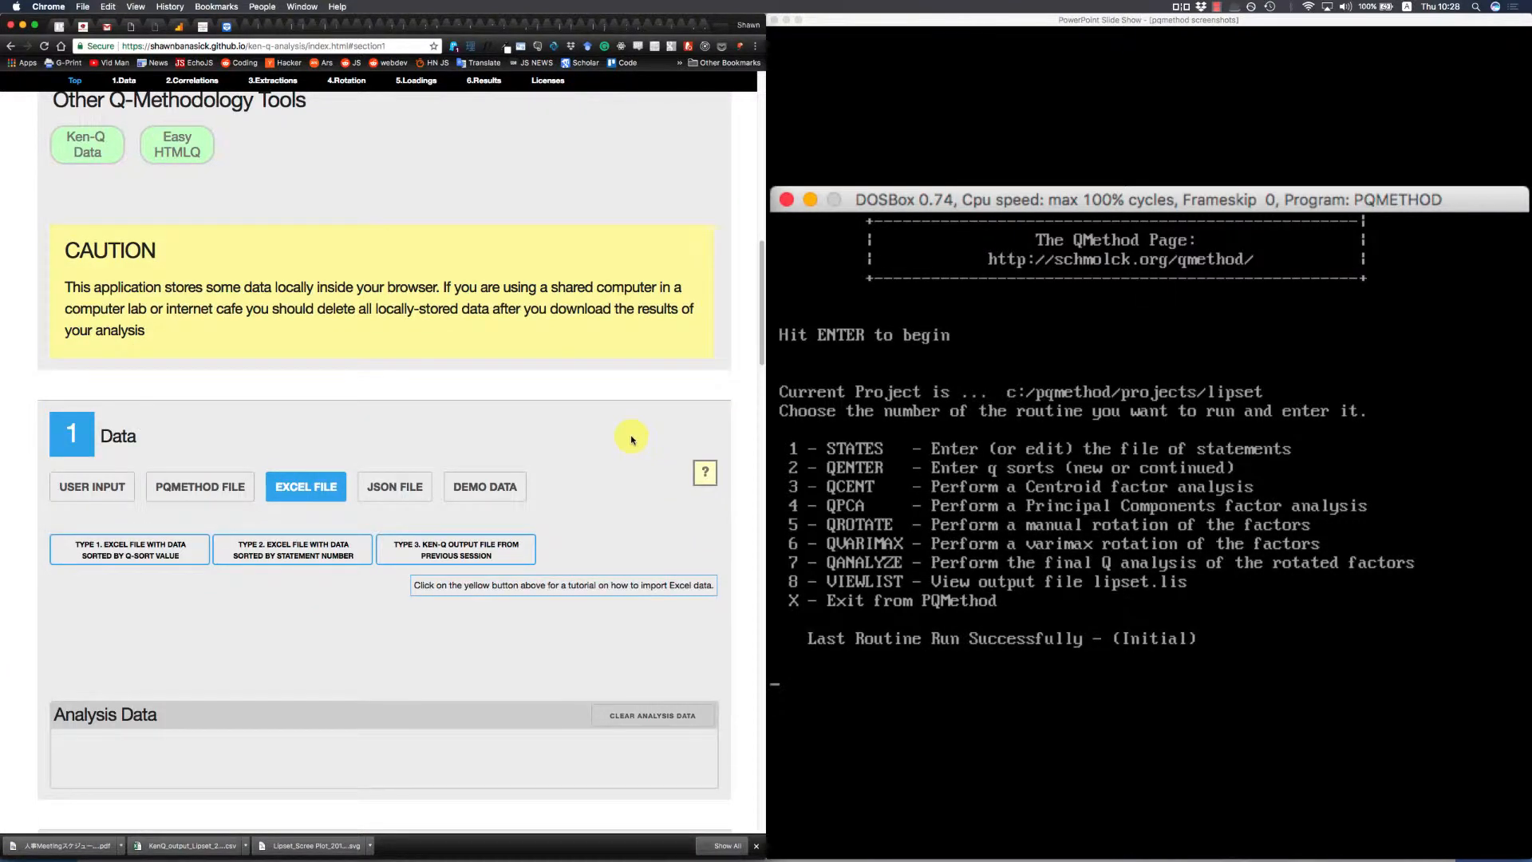
left_click(489, 487)
scroll(581, 435, "down", 4)
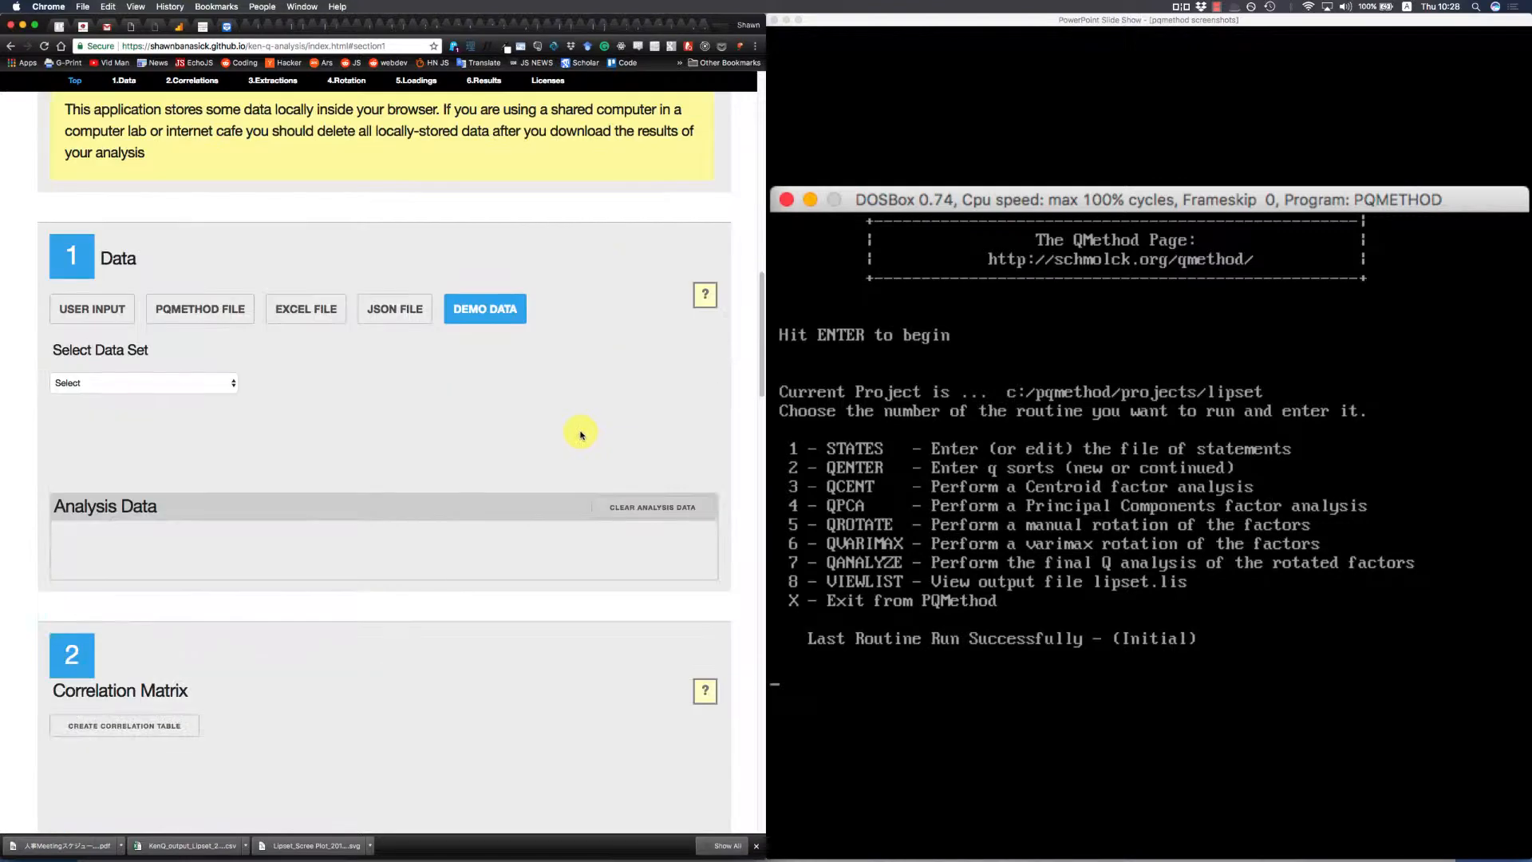
left_click(202, 383)
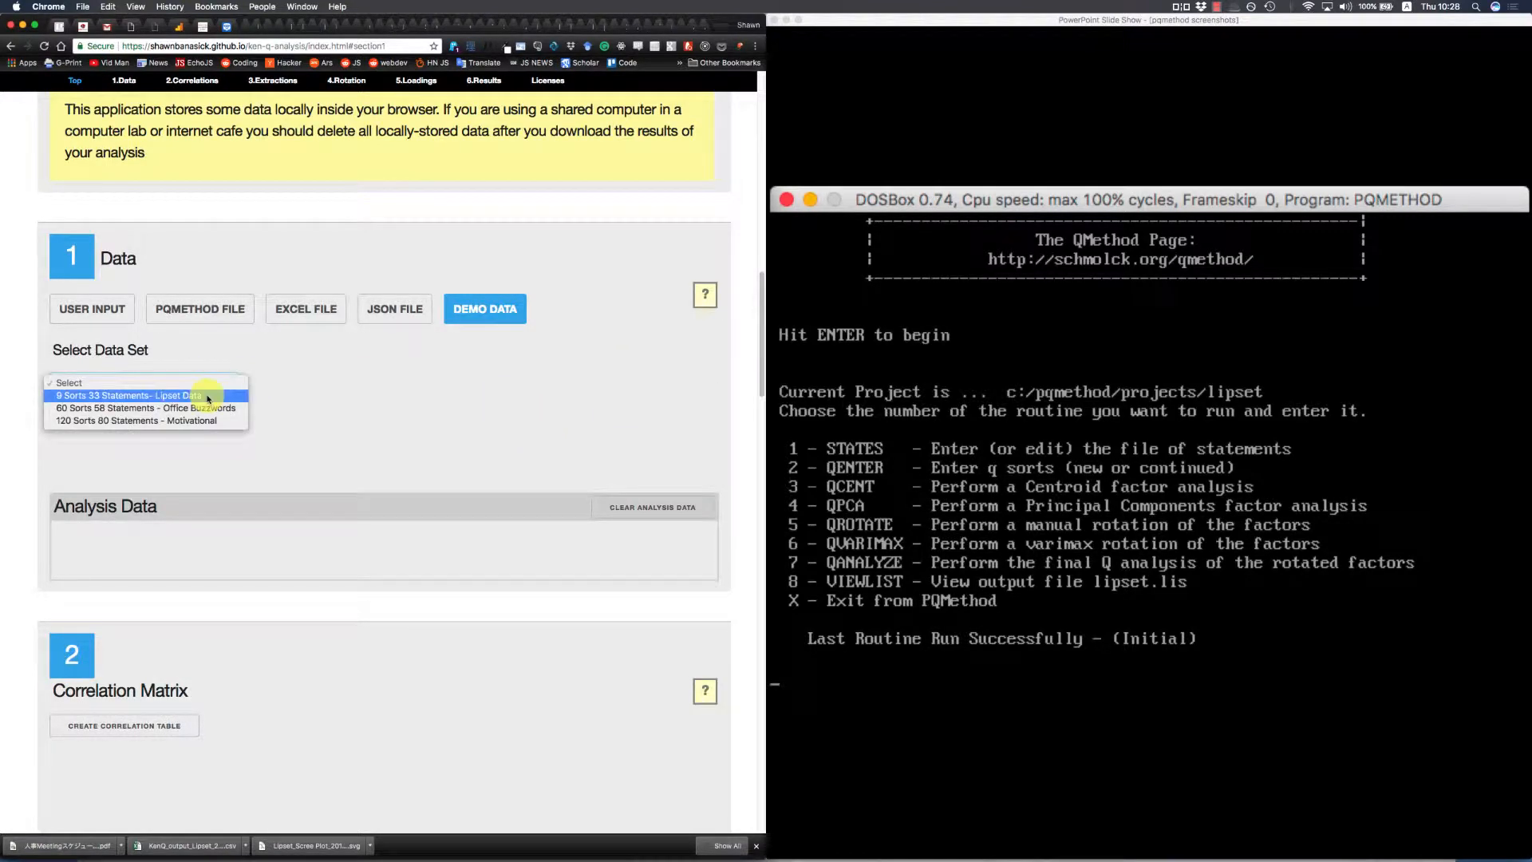
left_click(205, 397)
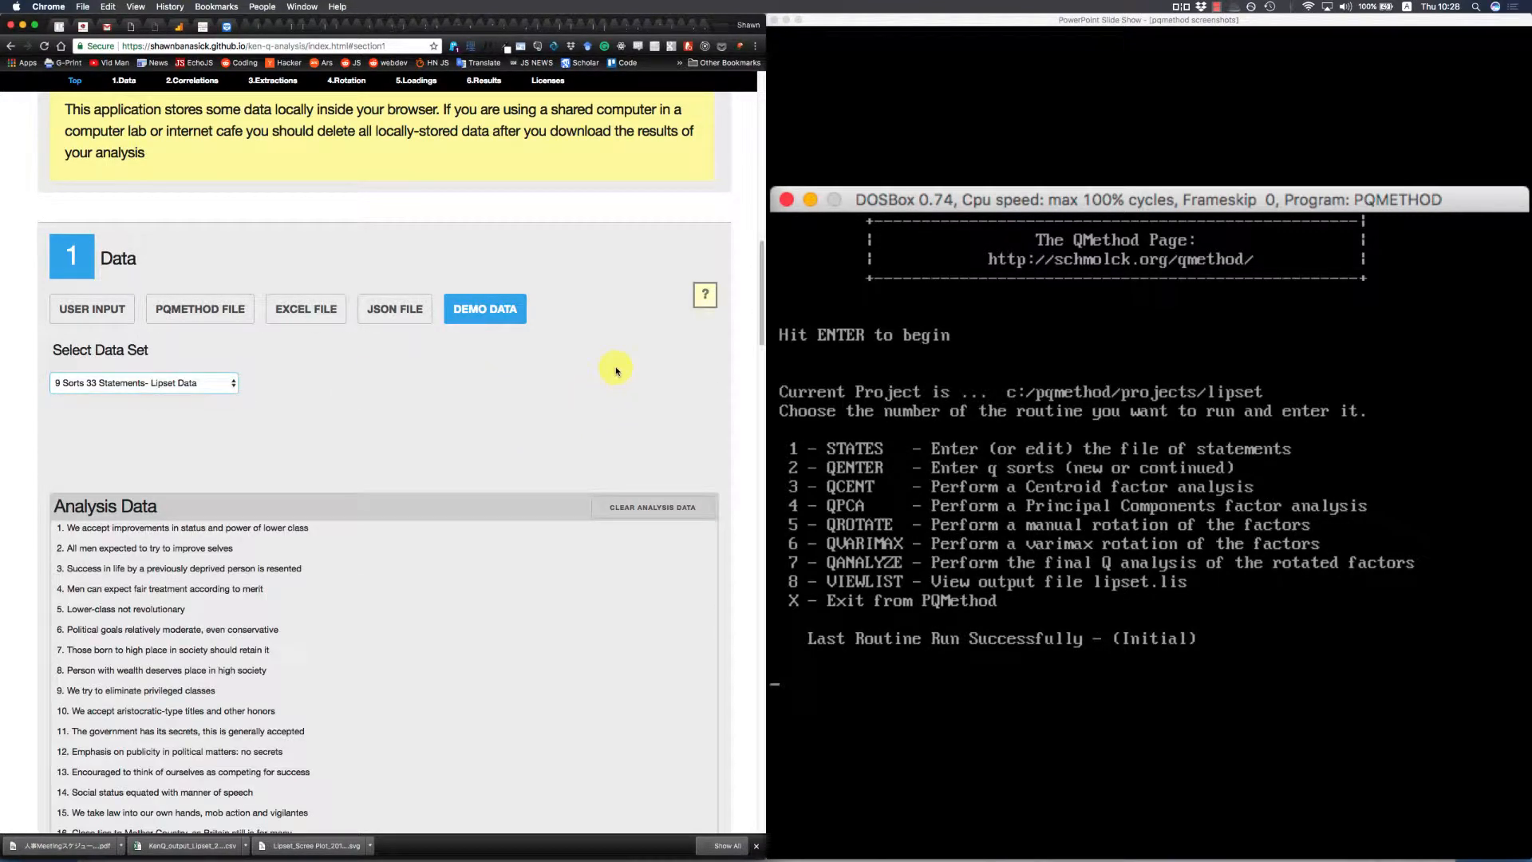
Review the loaded Lipset statements and Q-sorts, and create the correlation table from them.
scroll(611, 341, "down", 6)
scroll(610, 337, "up", 7)
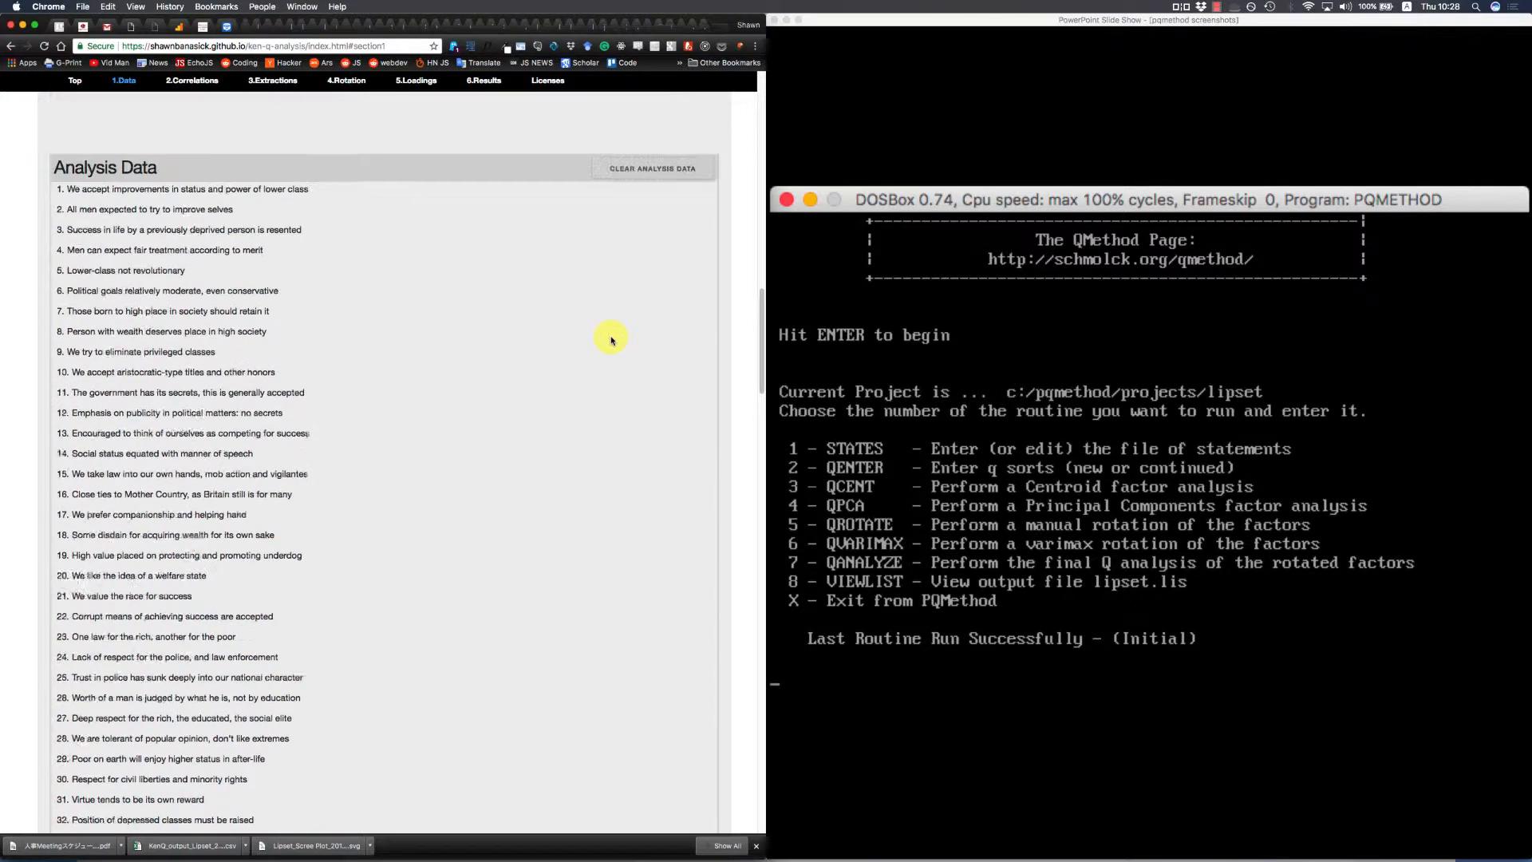
scroll(408, 465, "down", 4)
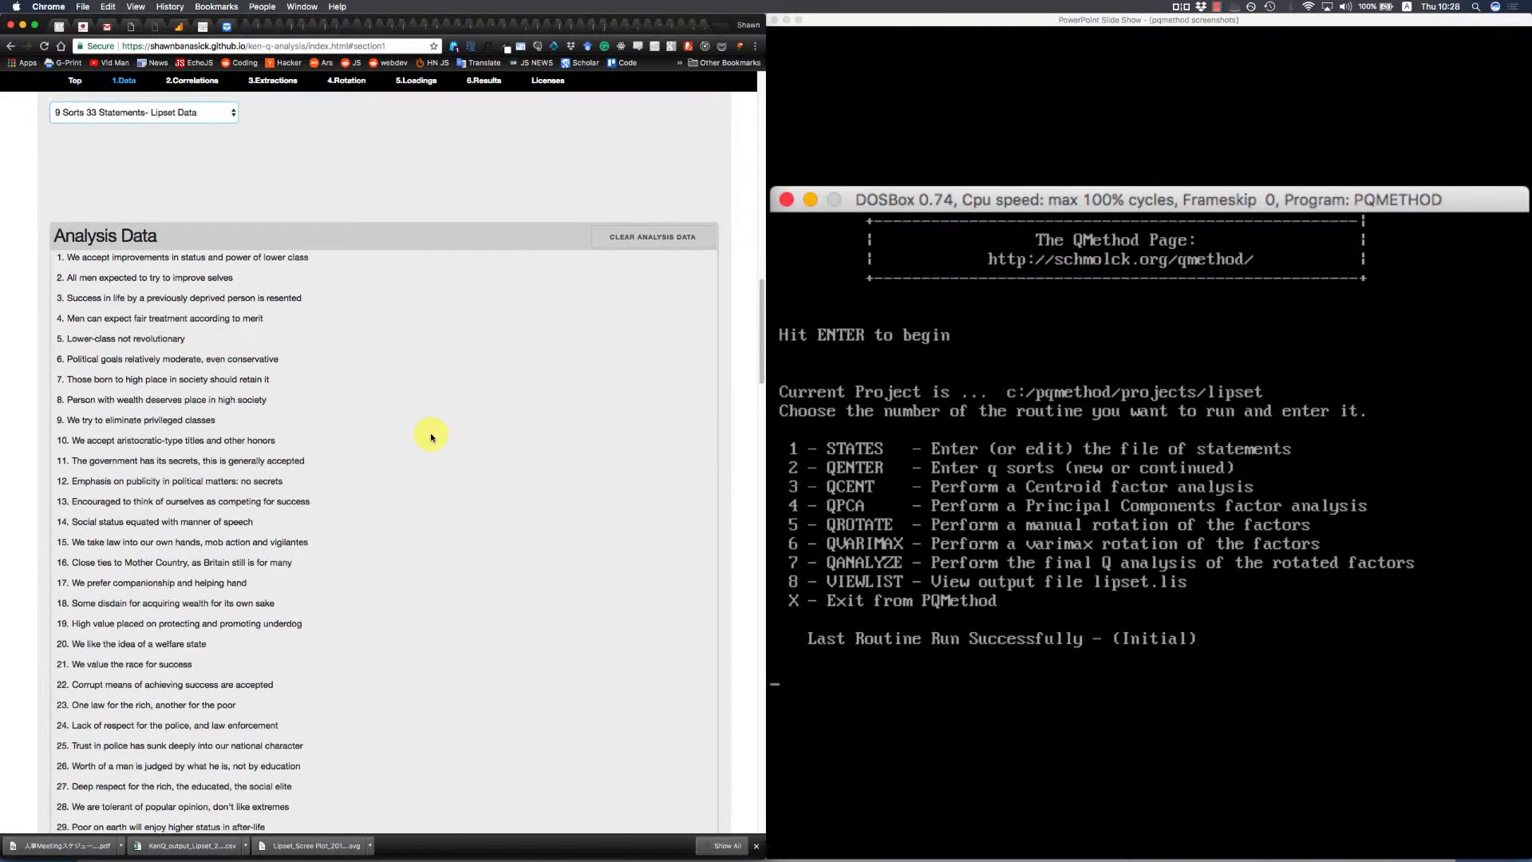
scroll(264, 346, "down", 5)
scroll(256, 352, "up", 4)
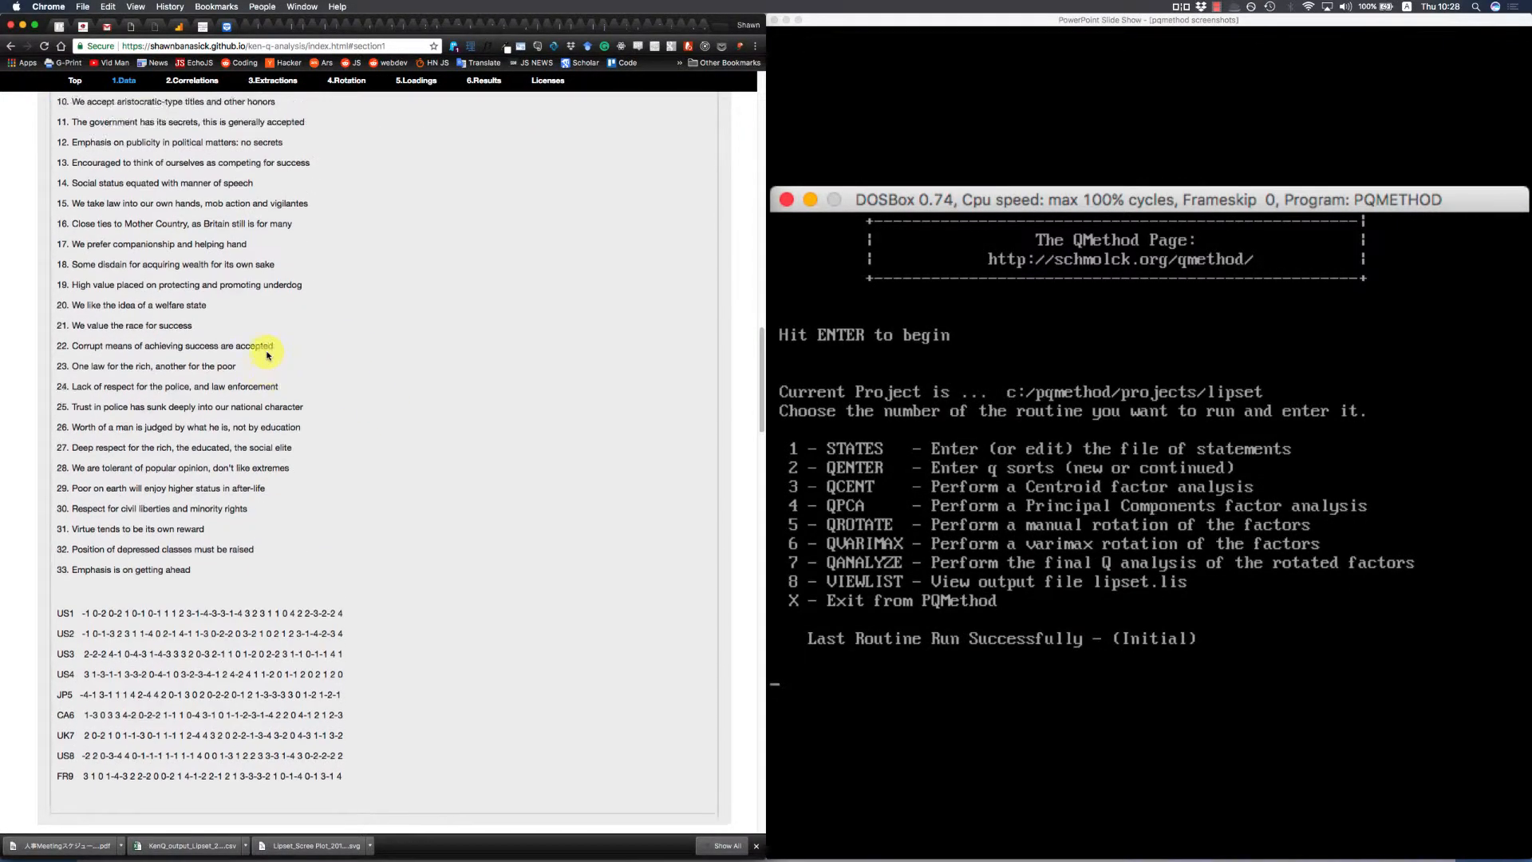
scroll(256, 407, "down", 7)
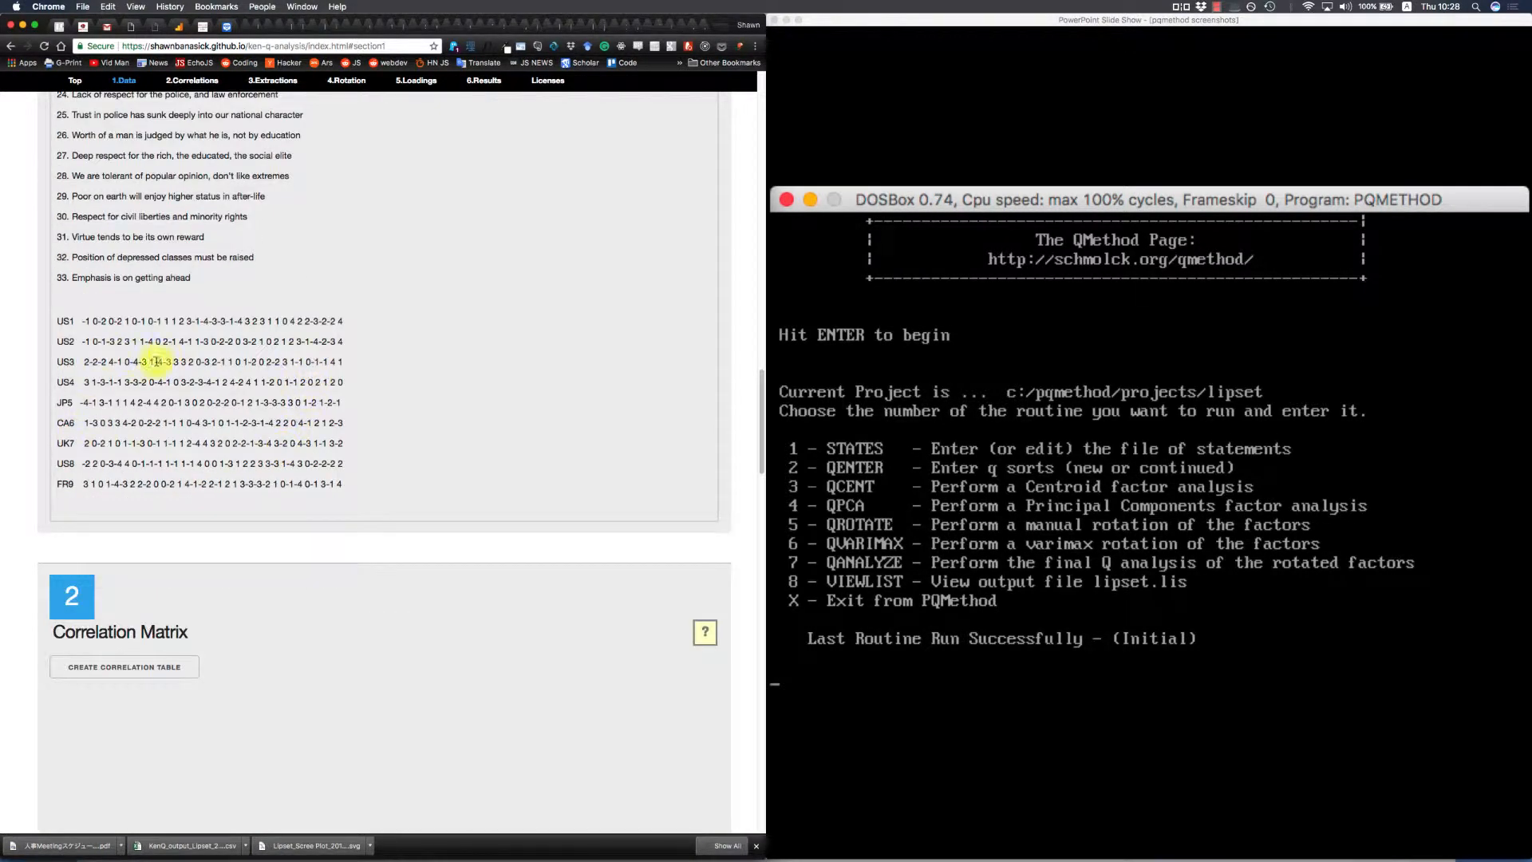
scroll(428, 334, "down", 4)
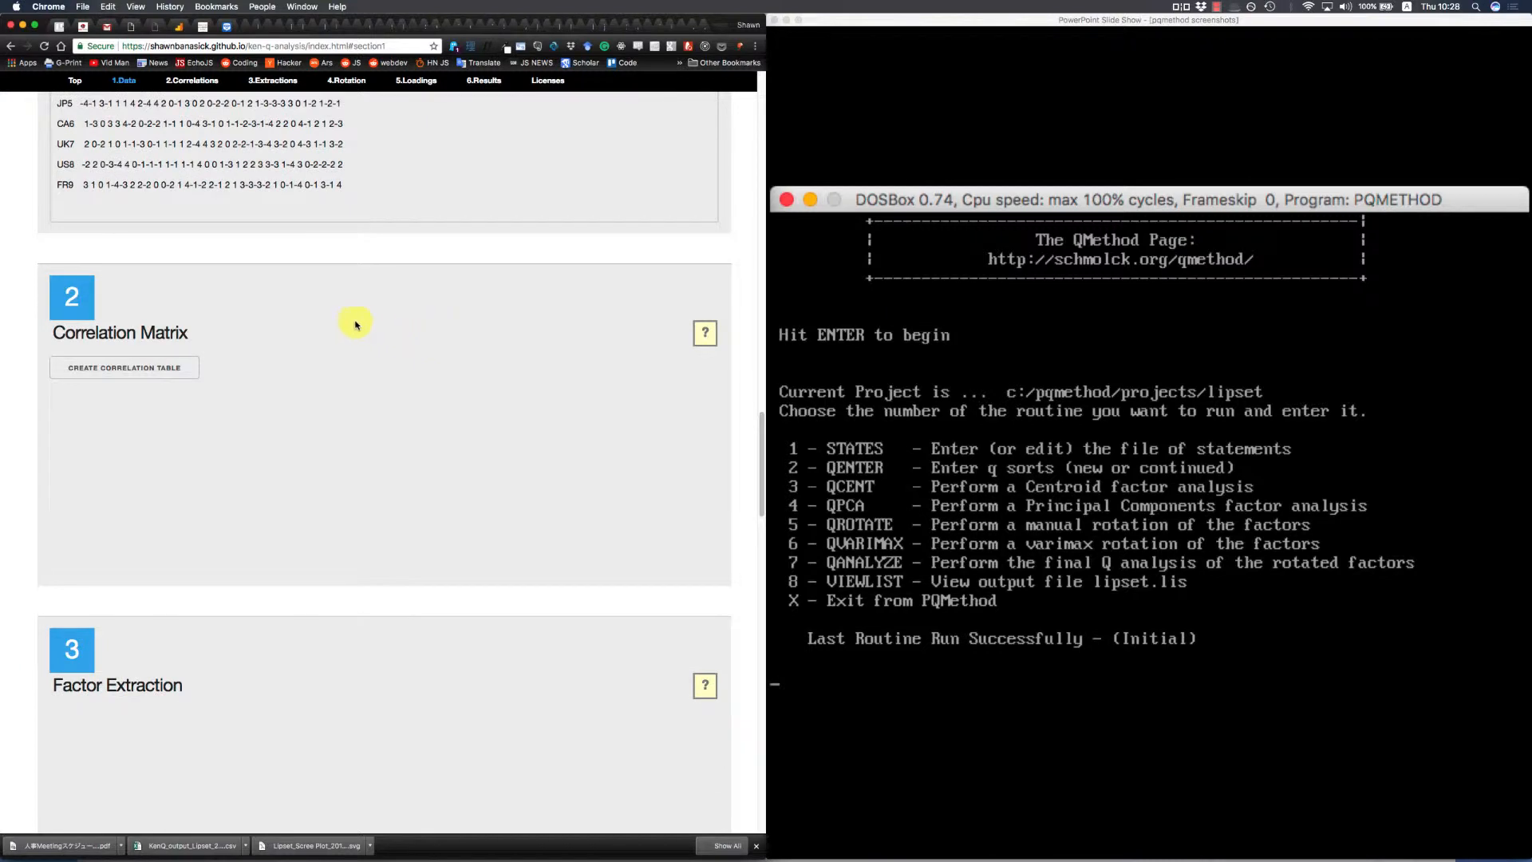
left_click(169, 367)
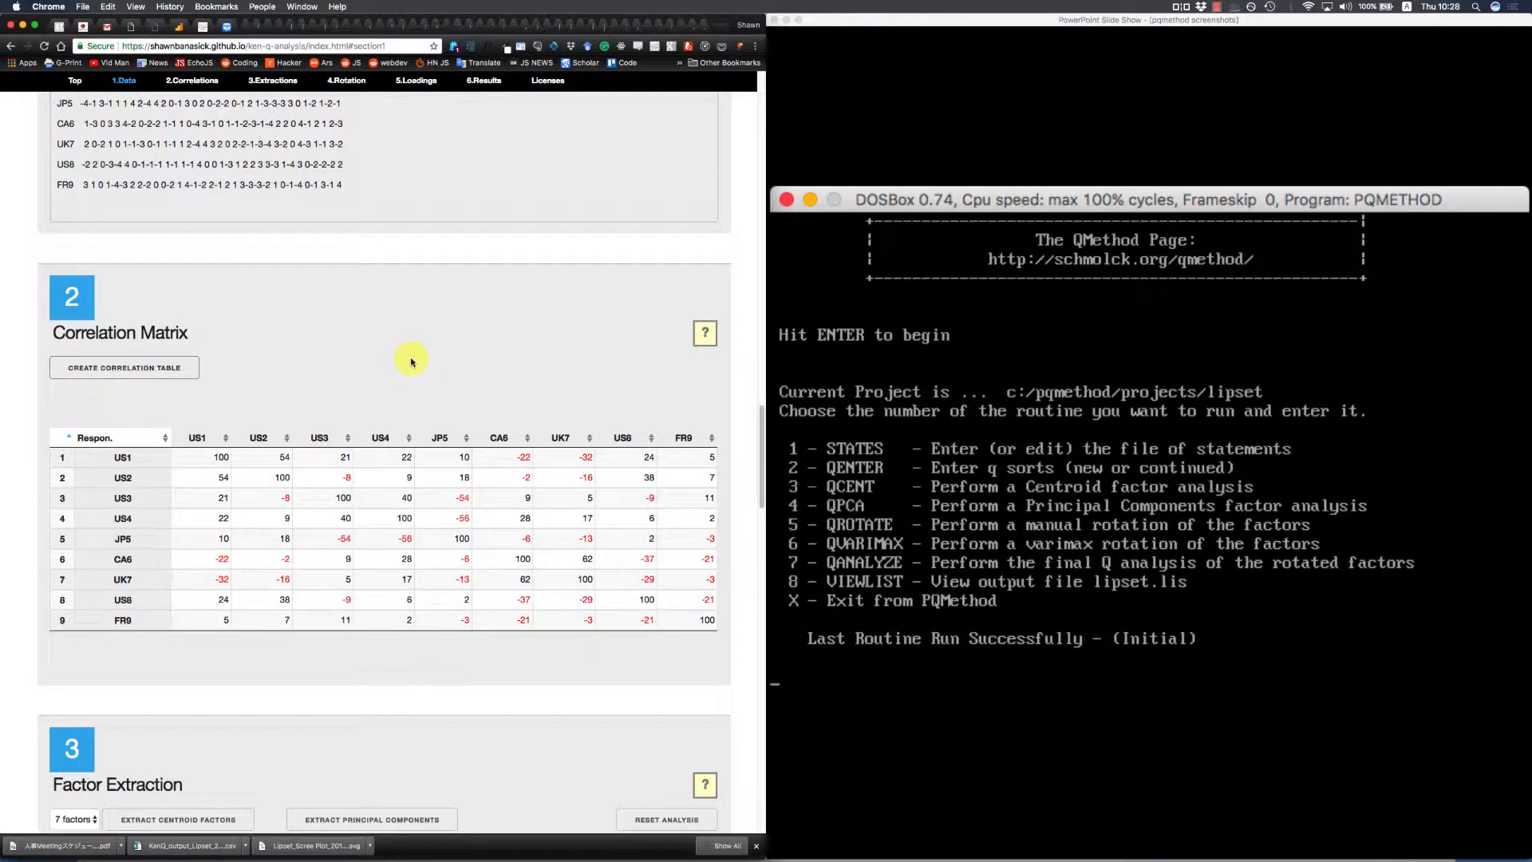
scroll(393, 360, "down", 1)
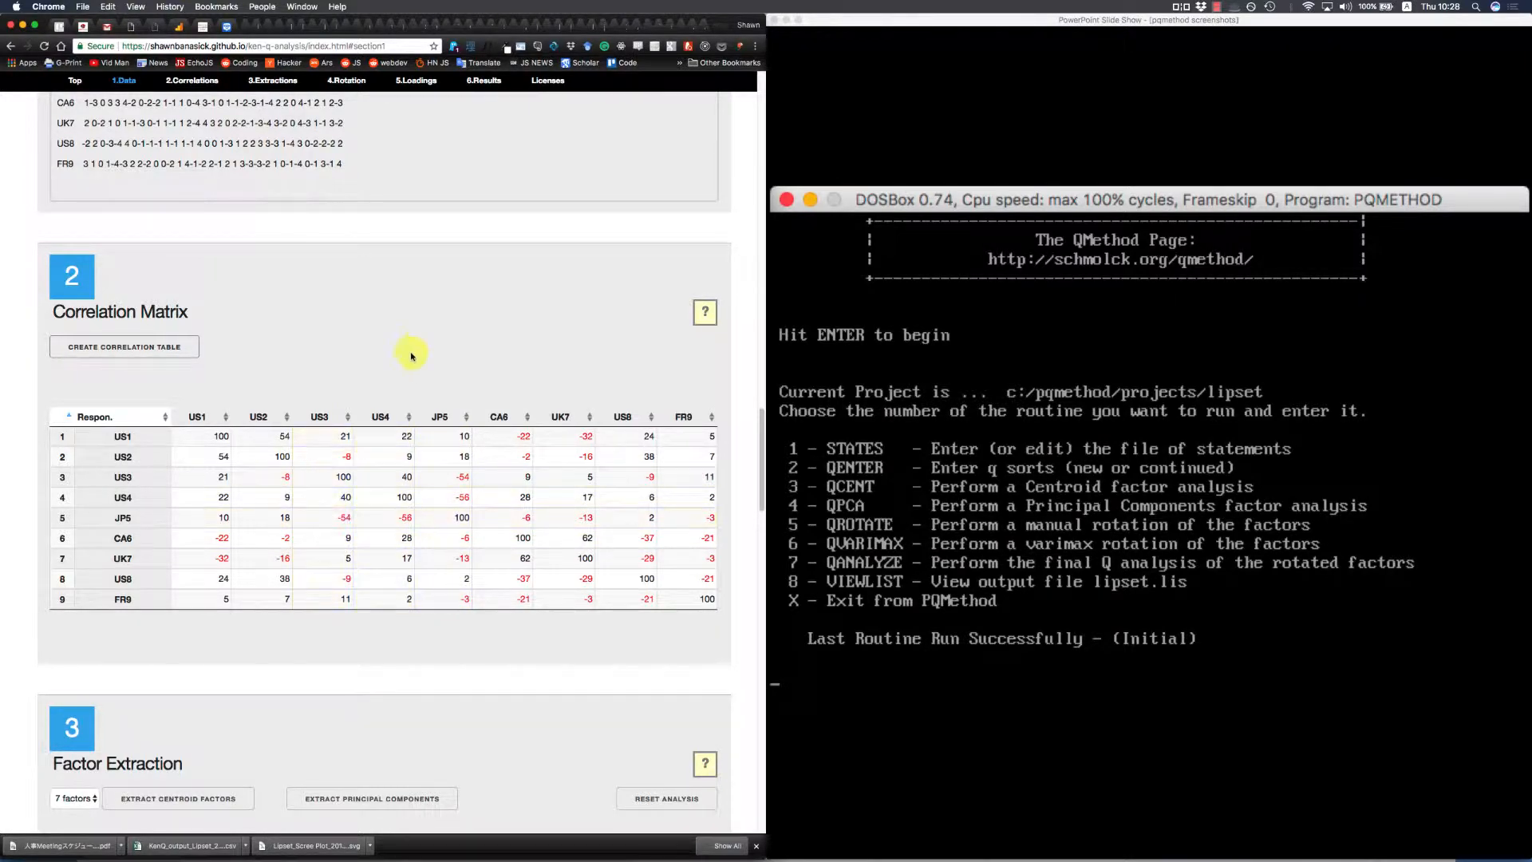
Extract 7 centroid factors from the correlation matrix.
scroll(412, 323, "down", 6)
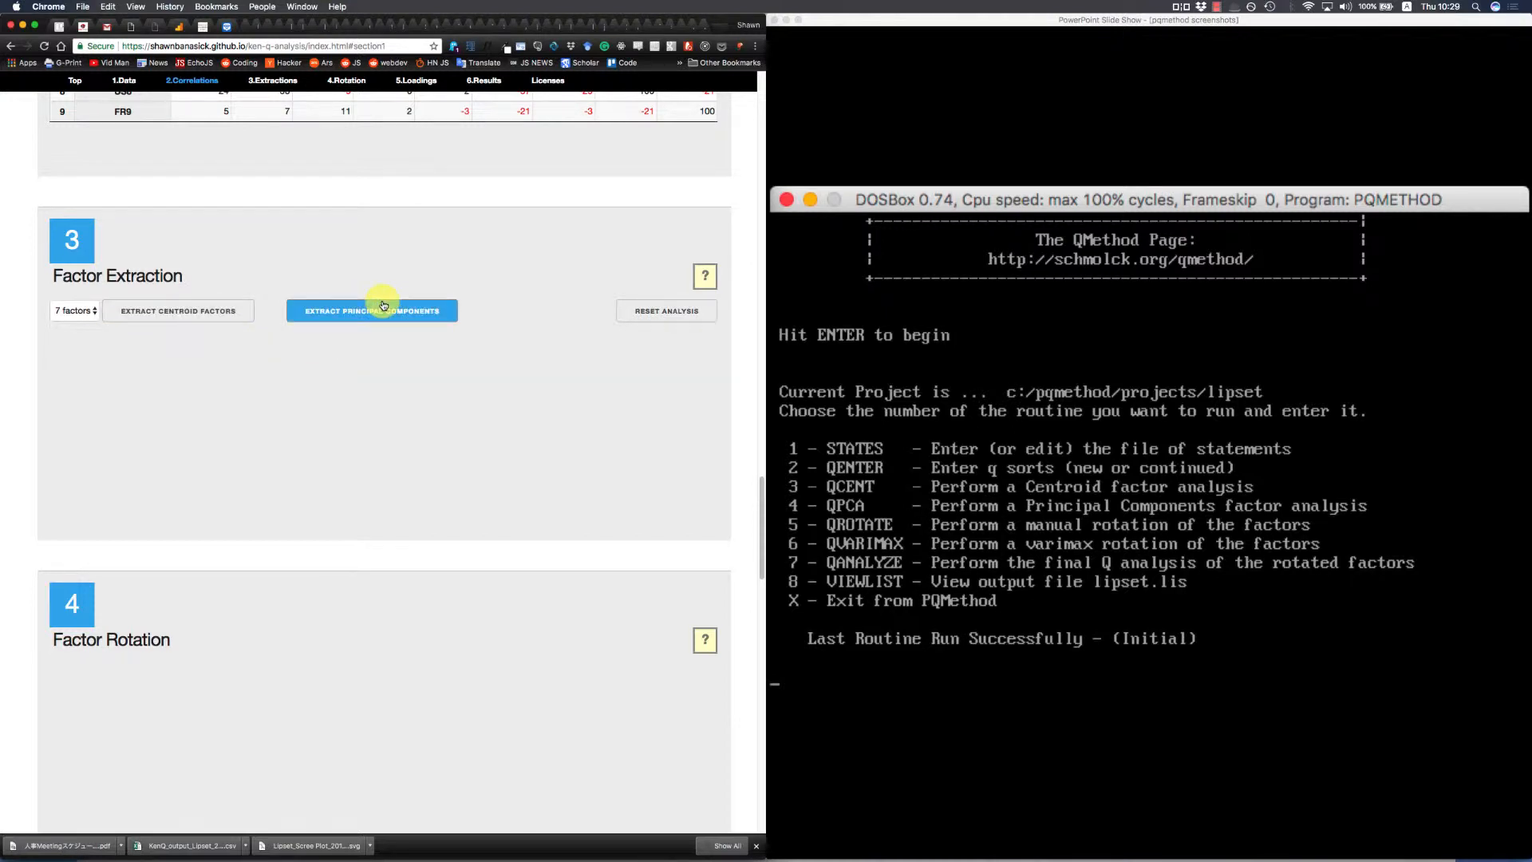
left_click(181, 312)
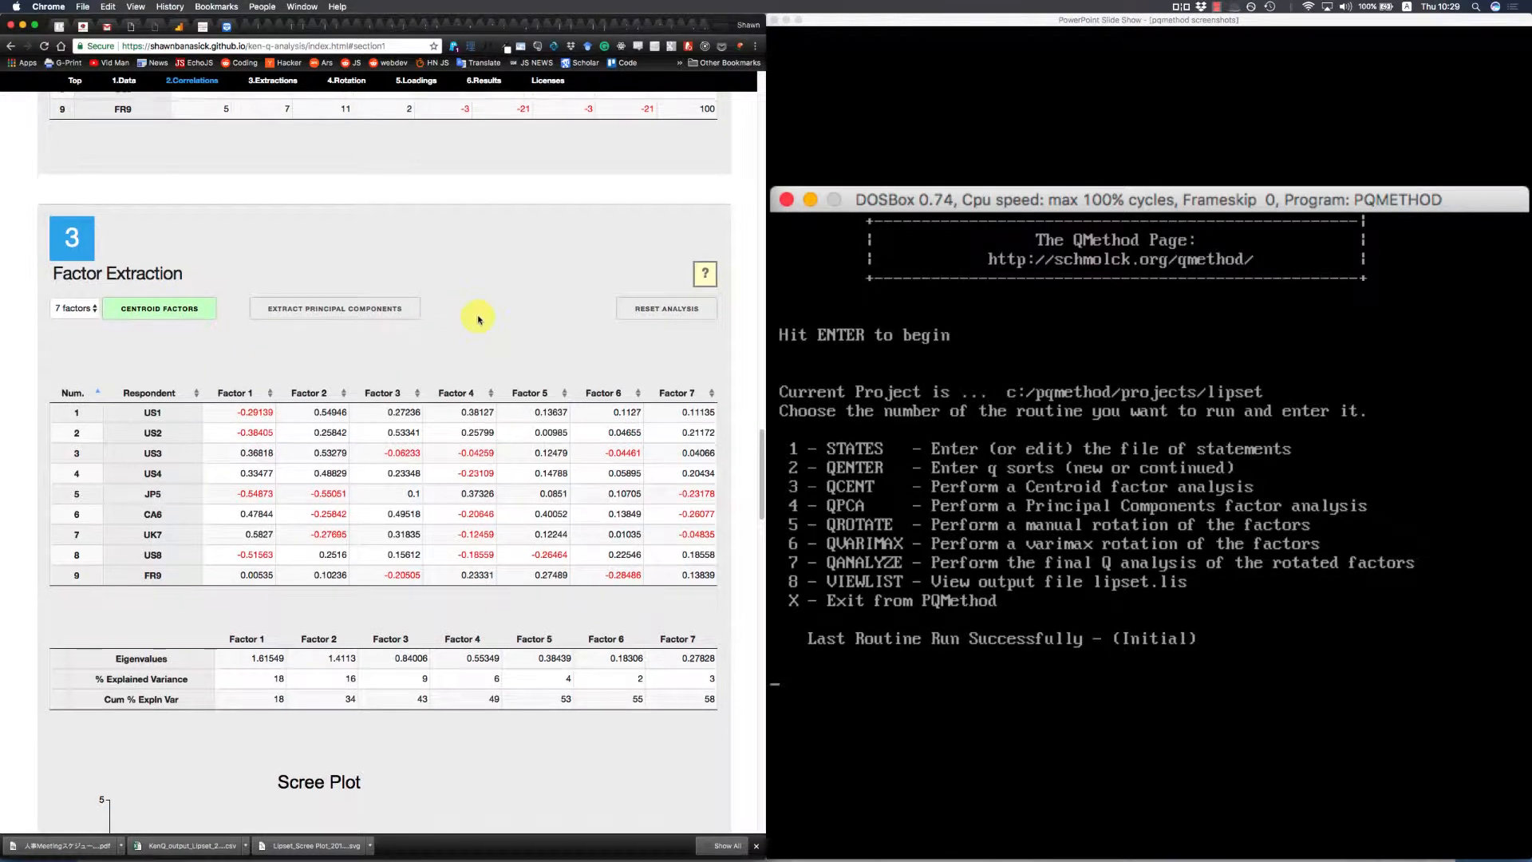
scroll(479, 319, "down", 4)
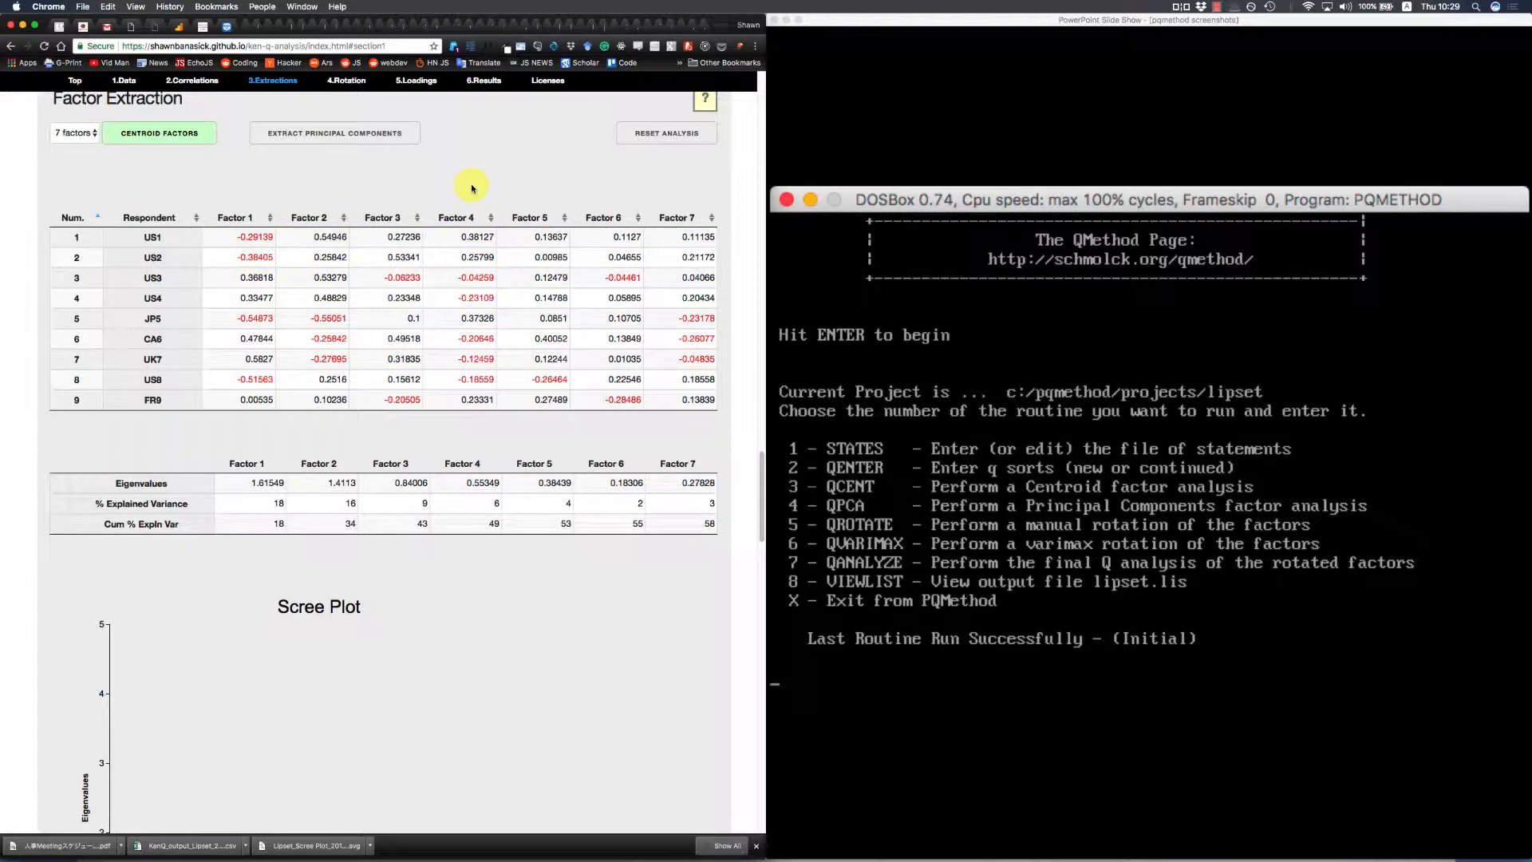
scroll(482, 187, "up", 1)
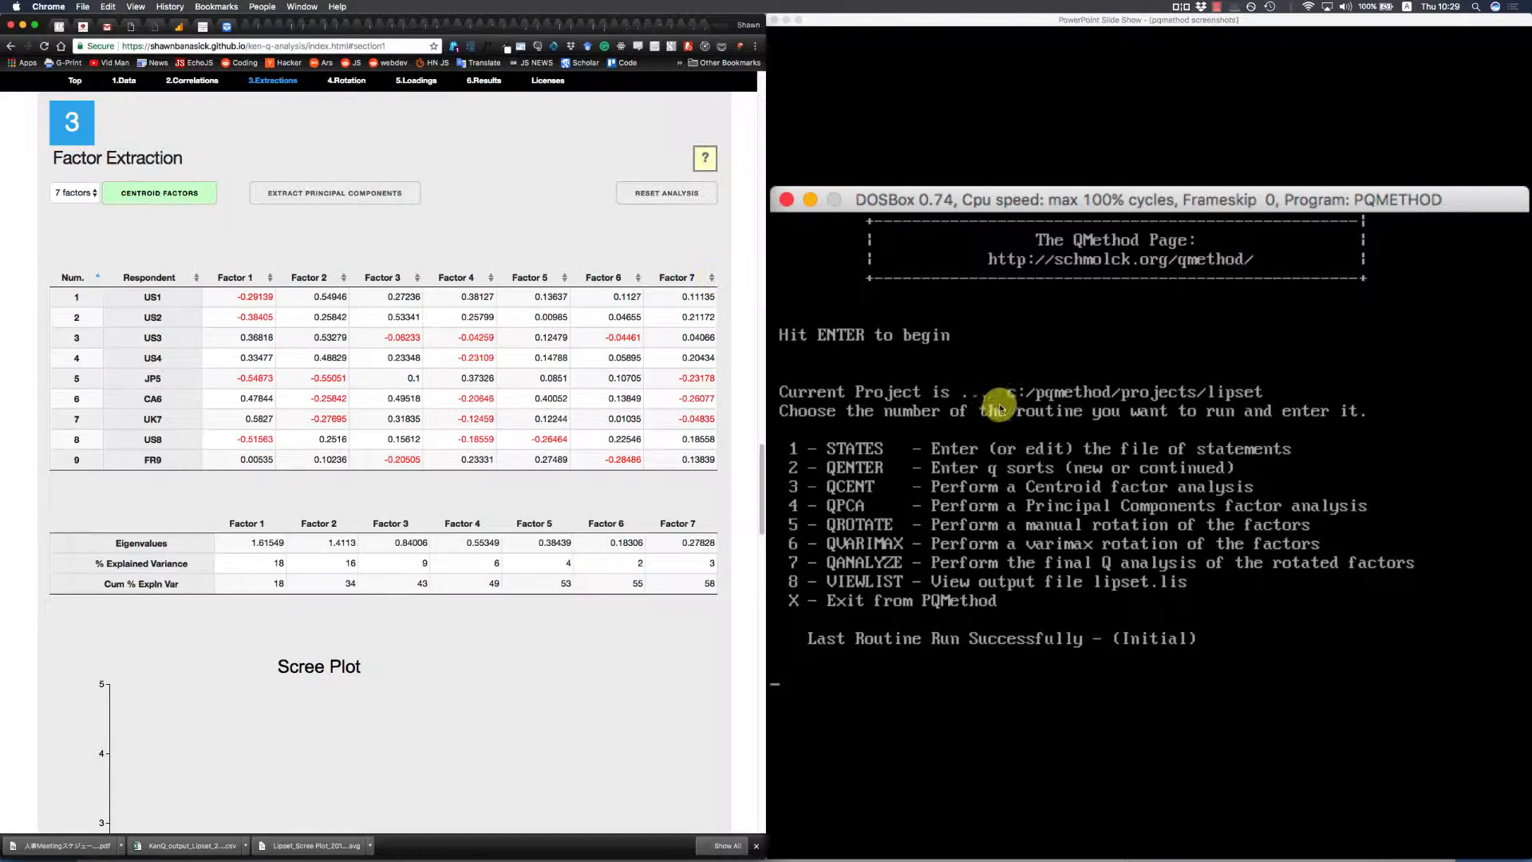
Switch to the PowerPoint slide show and advance the PQMethod screenshots to the seven-factor PQROT loading matrix for comparison.
left_click(981, 368)
left_click(980, 366)
left_click(980, 366)
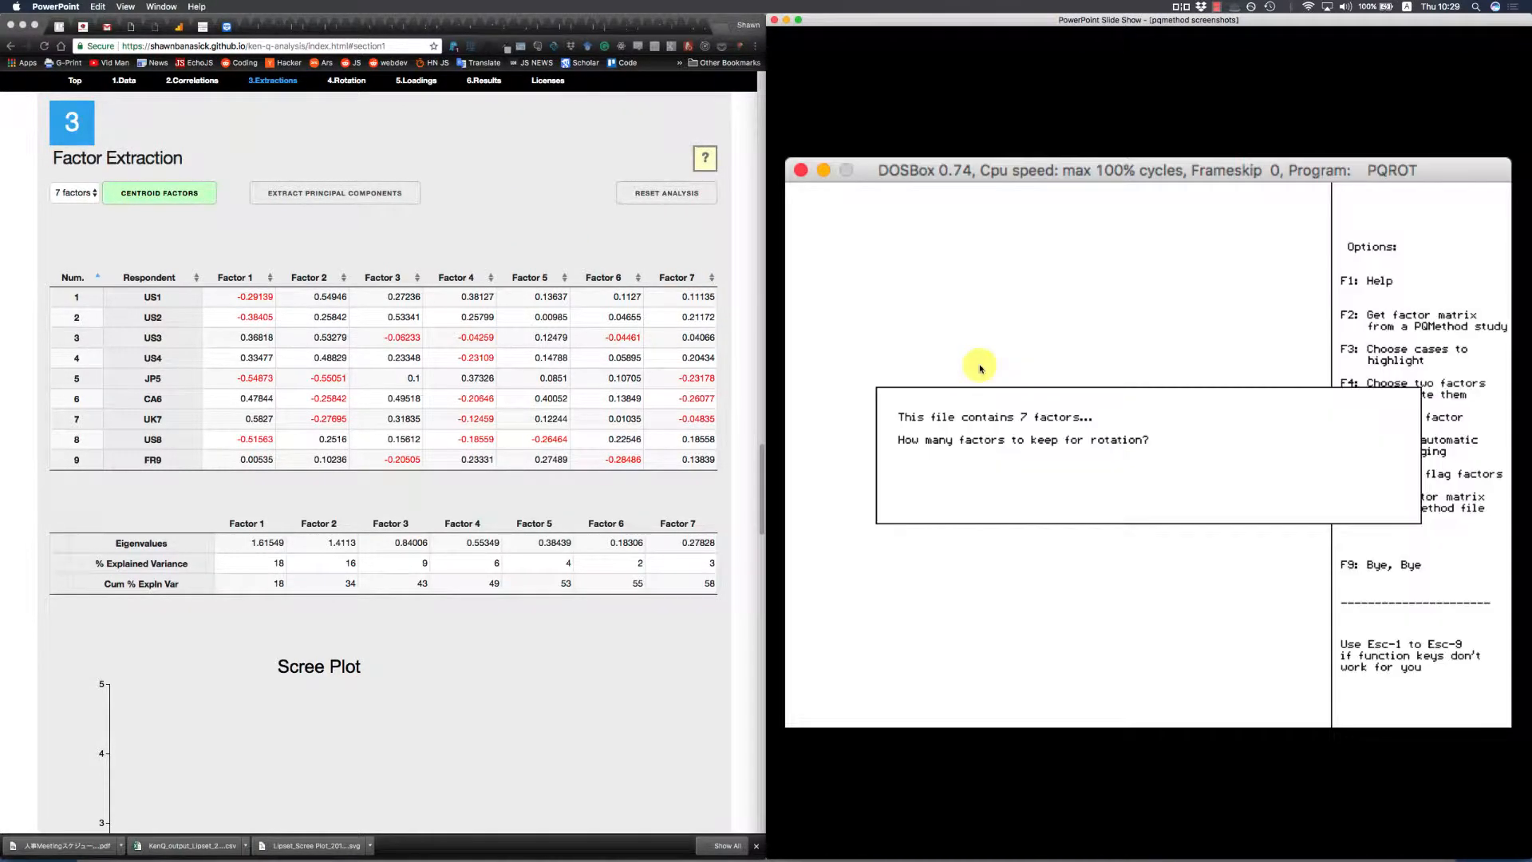
left_click(980, 366)
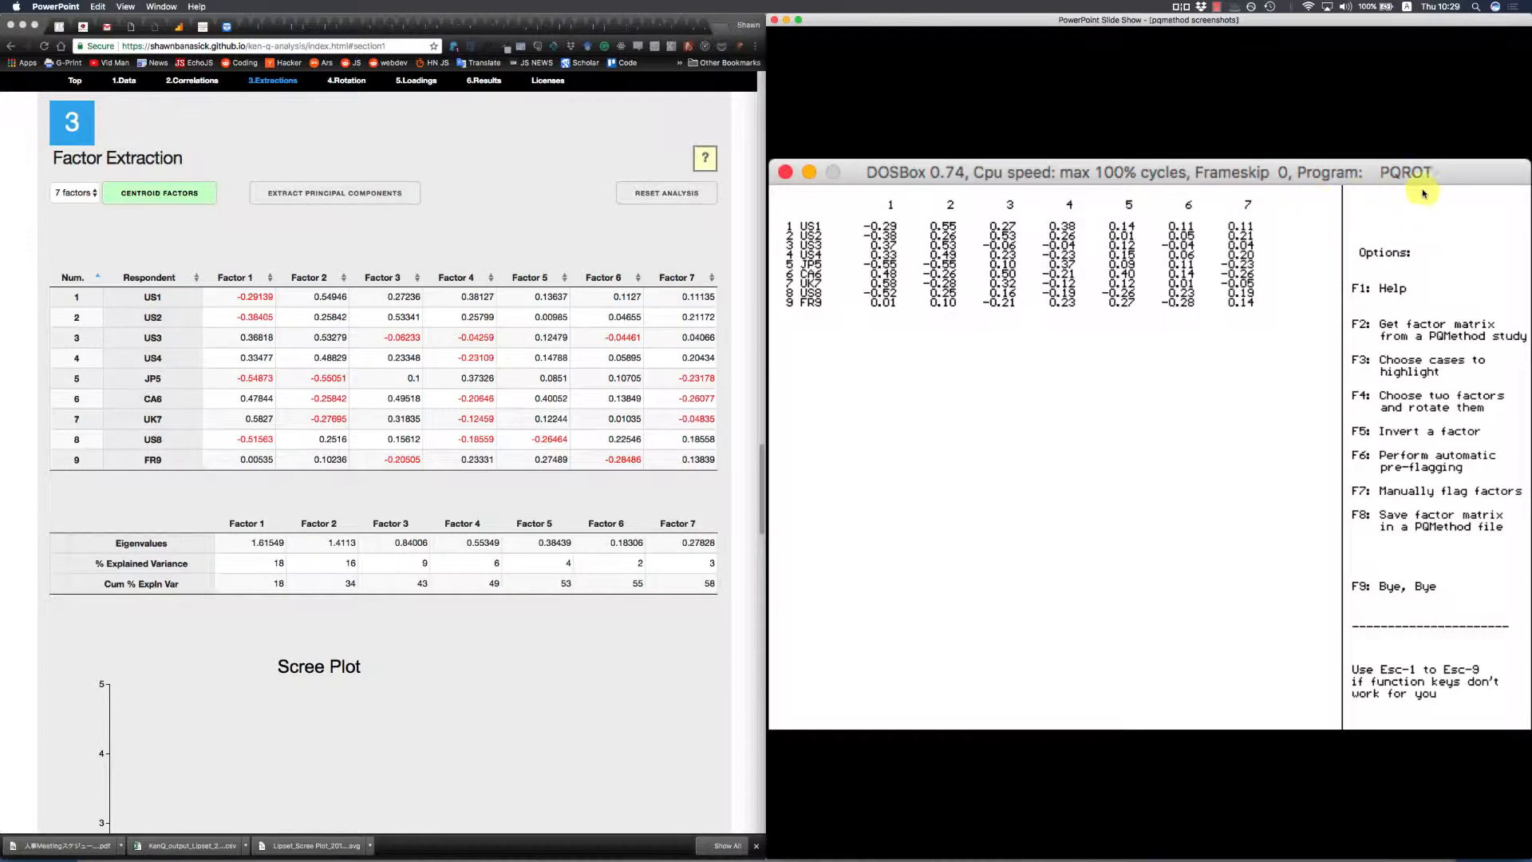
Return to Ken-Q Analysis in Chrome, check the scree plot, and submit 7 as the number of factors kept for rotation.
left_click(731, 415)
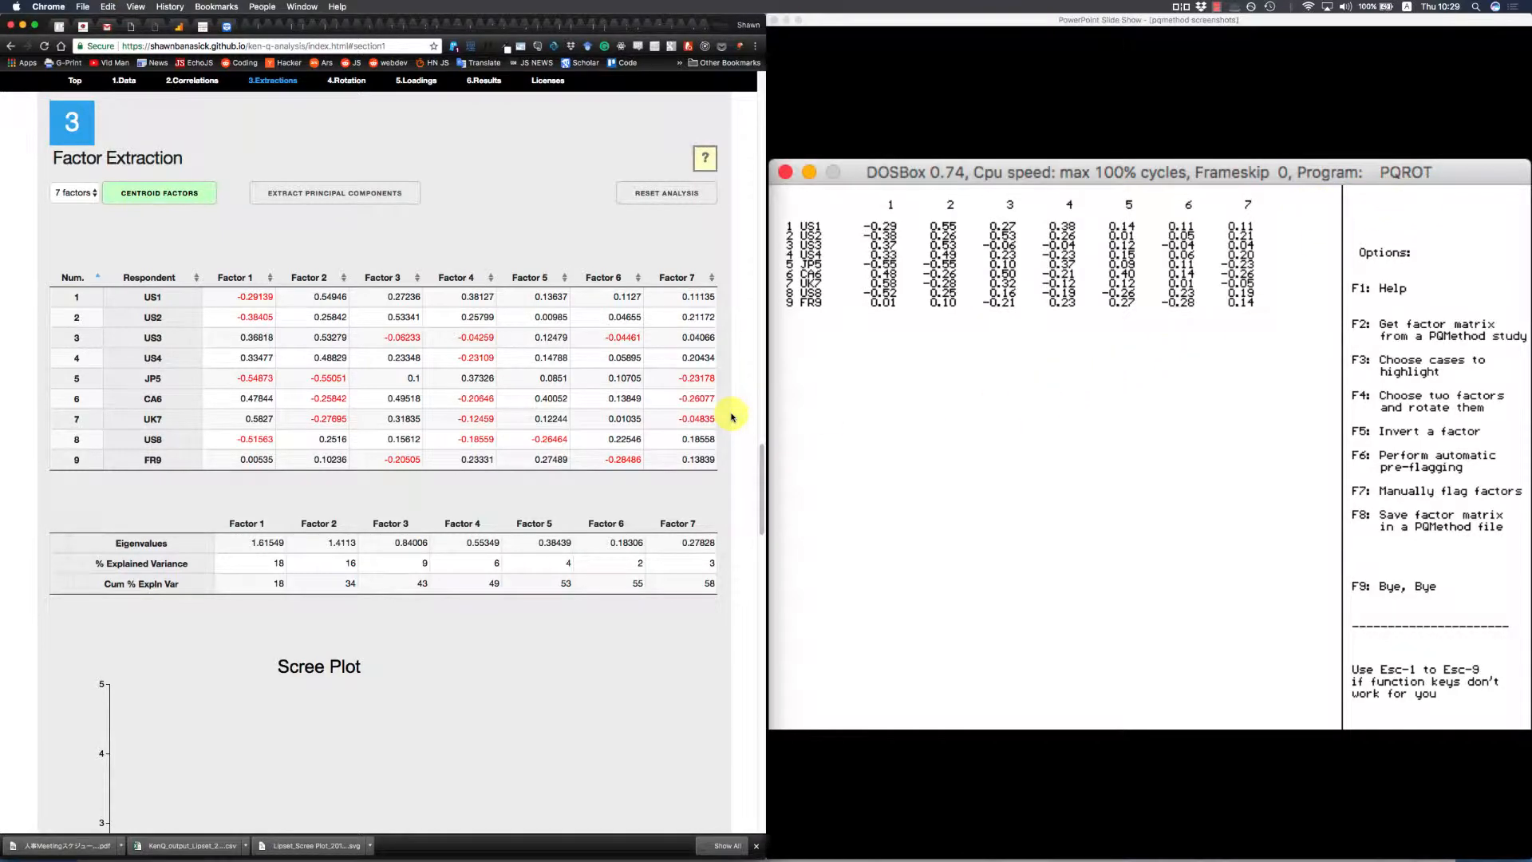
scroll(731, 415, "down", 15)
scroll(732, 416, "up", 8)
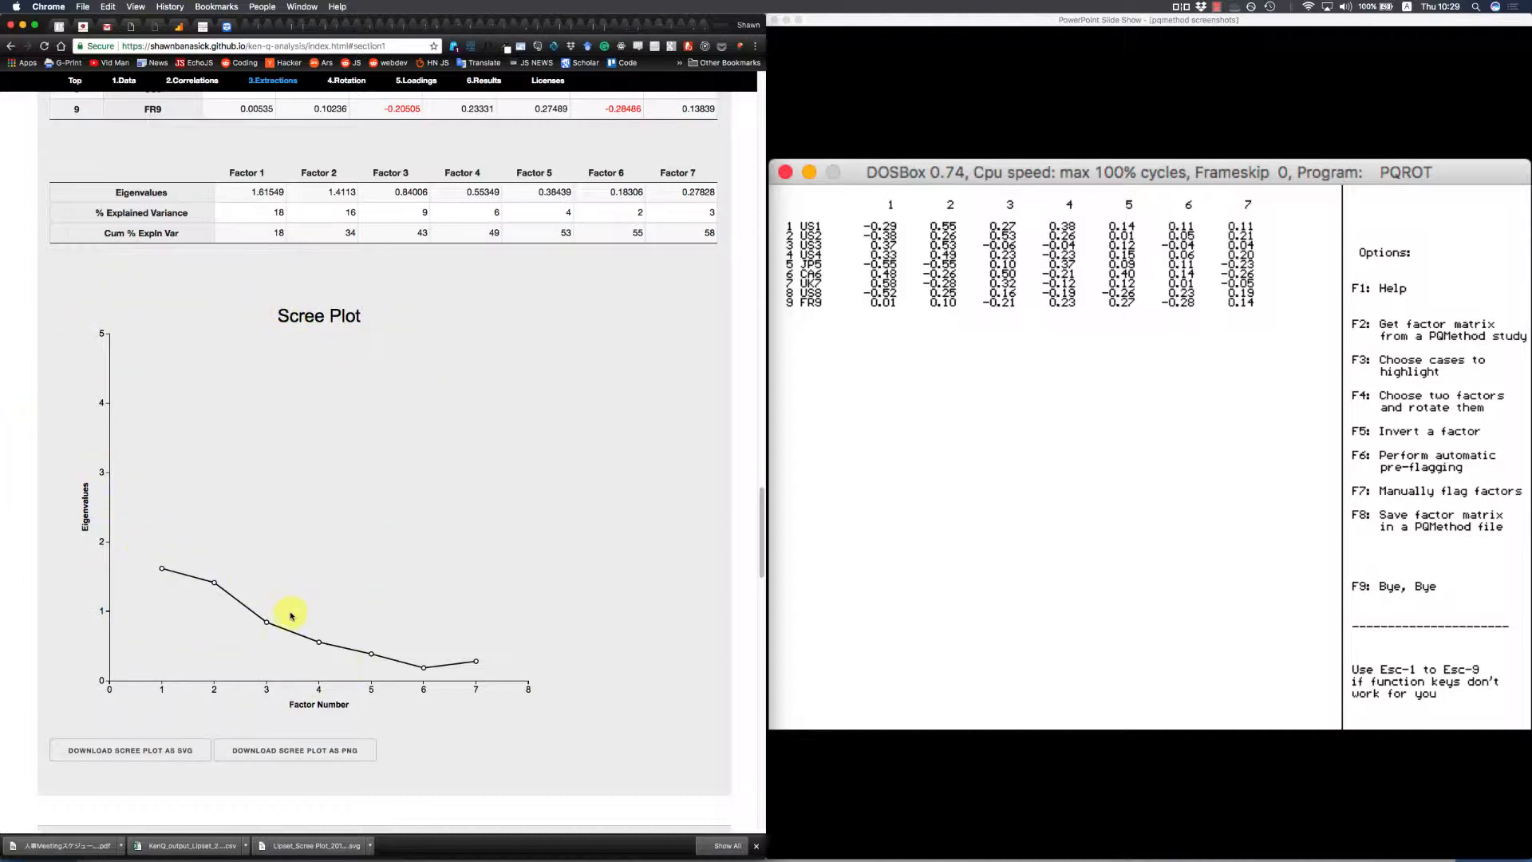
scroll(396, 383, "up", 5)
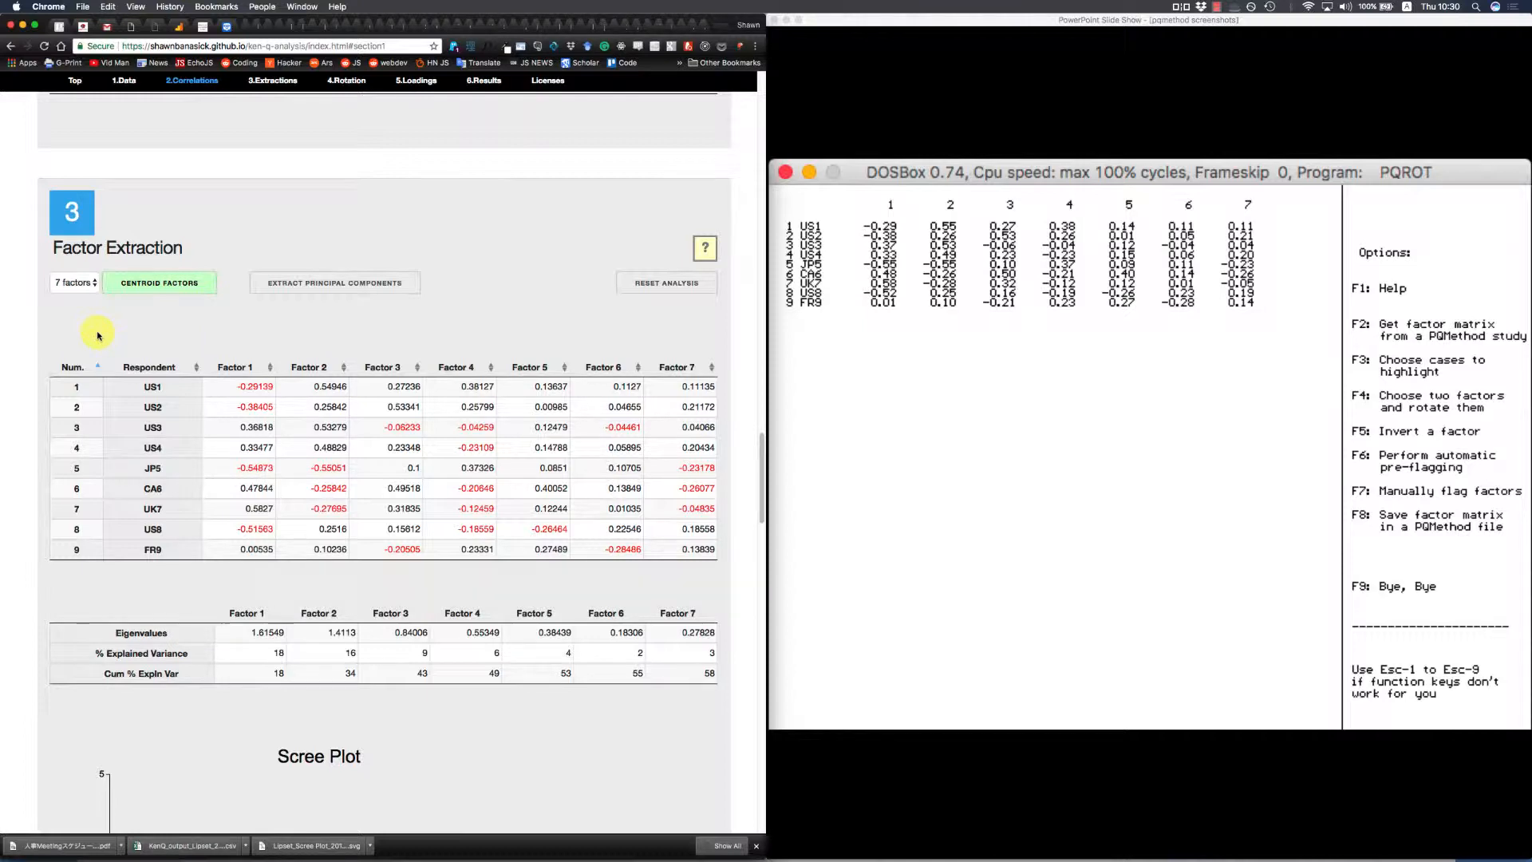
scroll(98, 335, "down", 10)
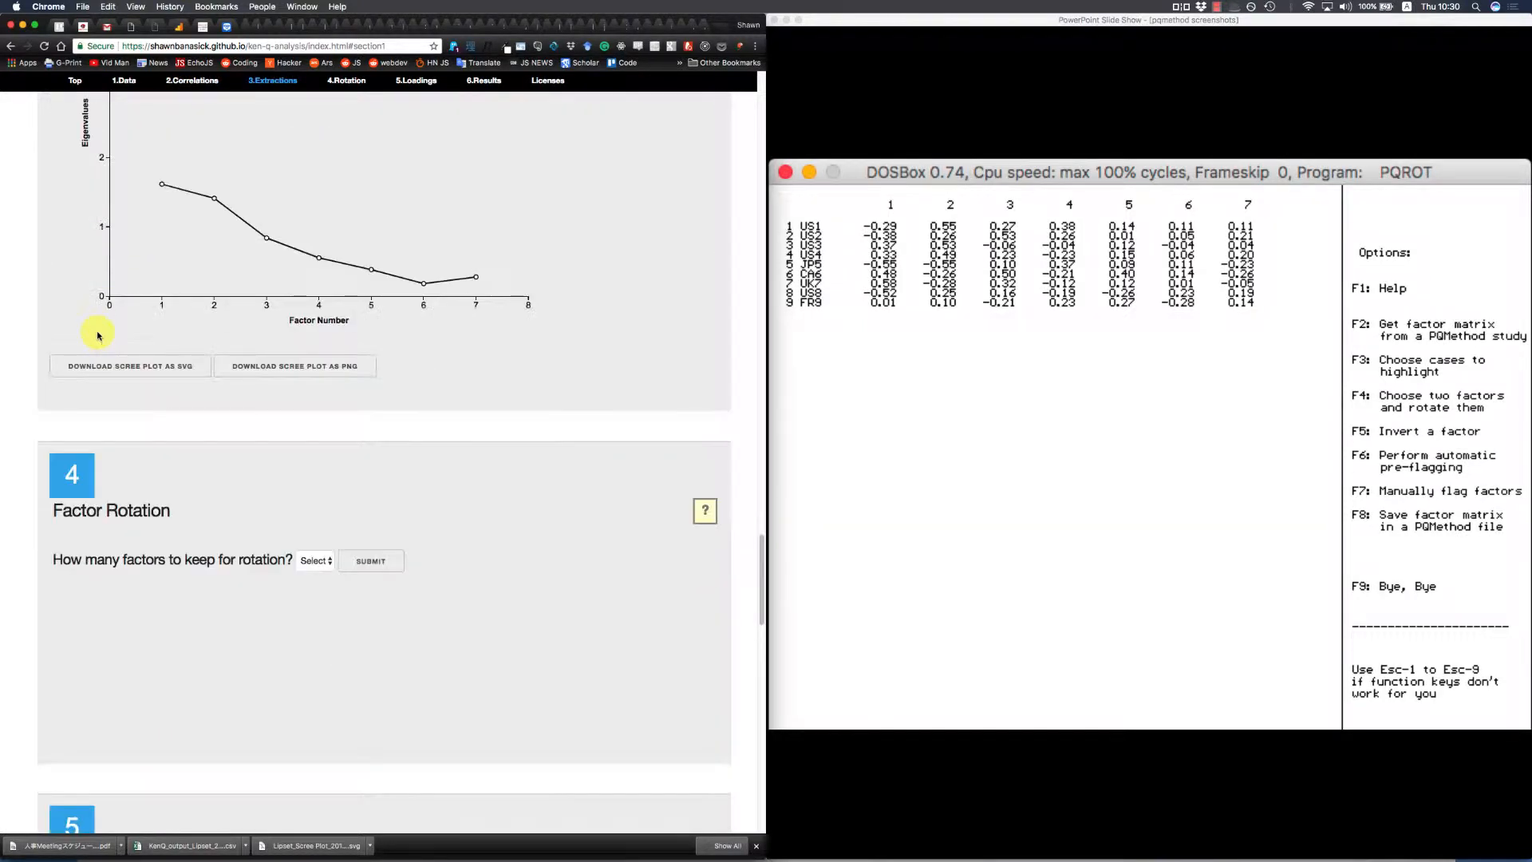
scroll(97, 335, "down", 2)
left_click(316, 414)
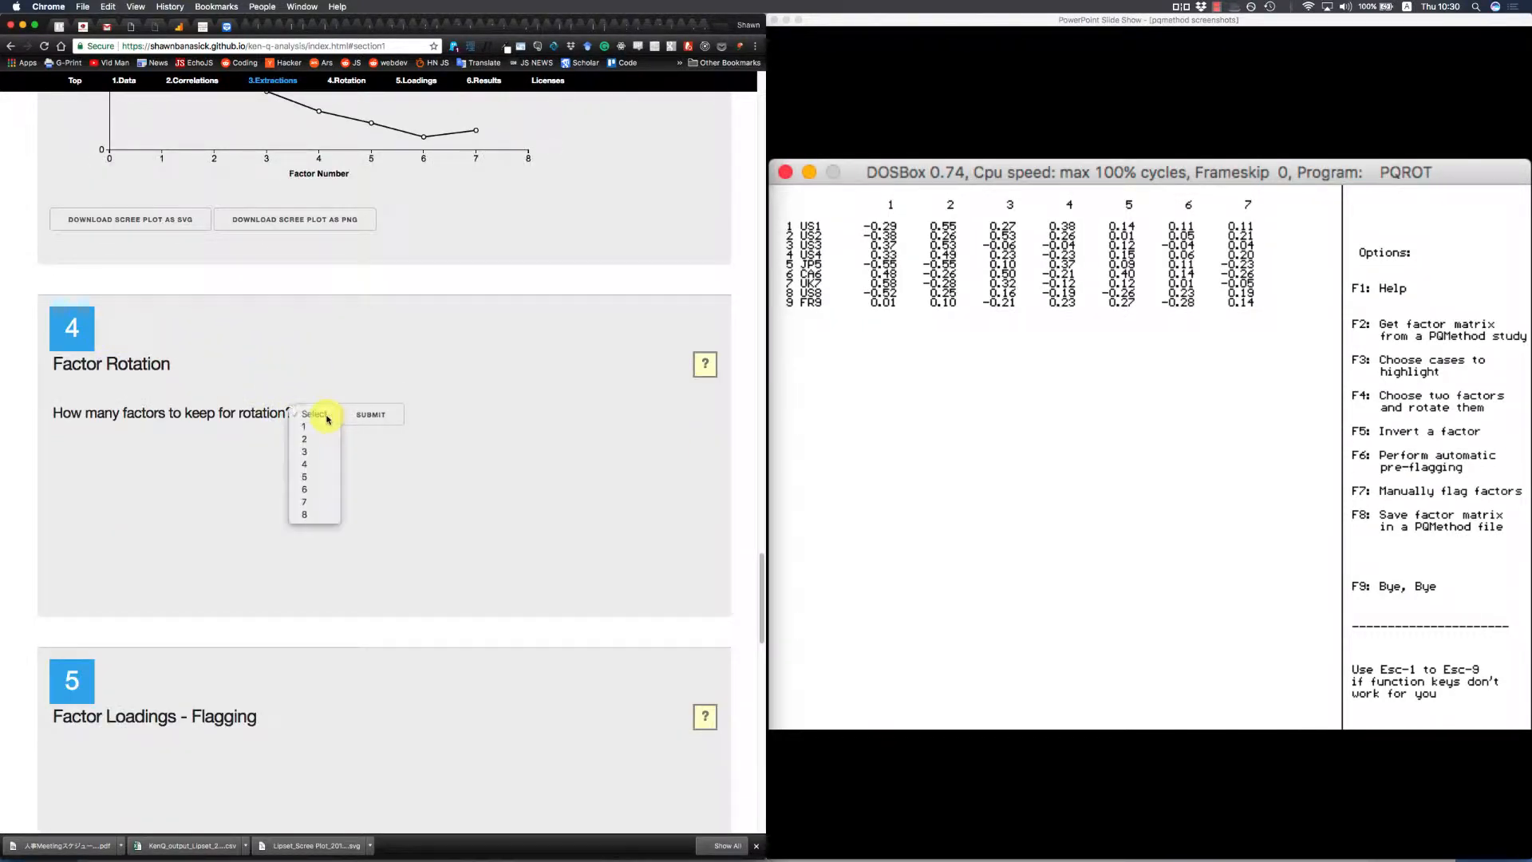
left_click(320, 502)
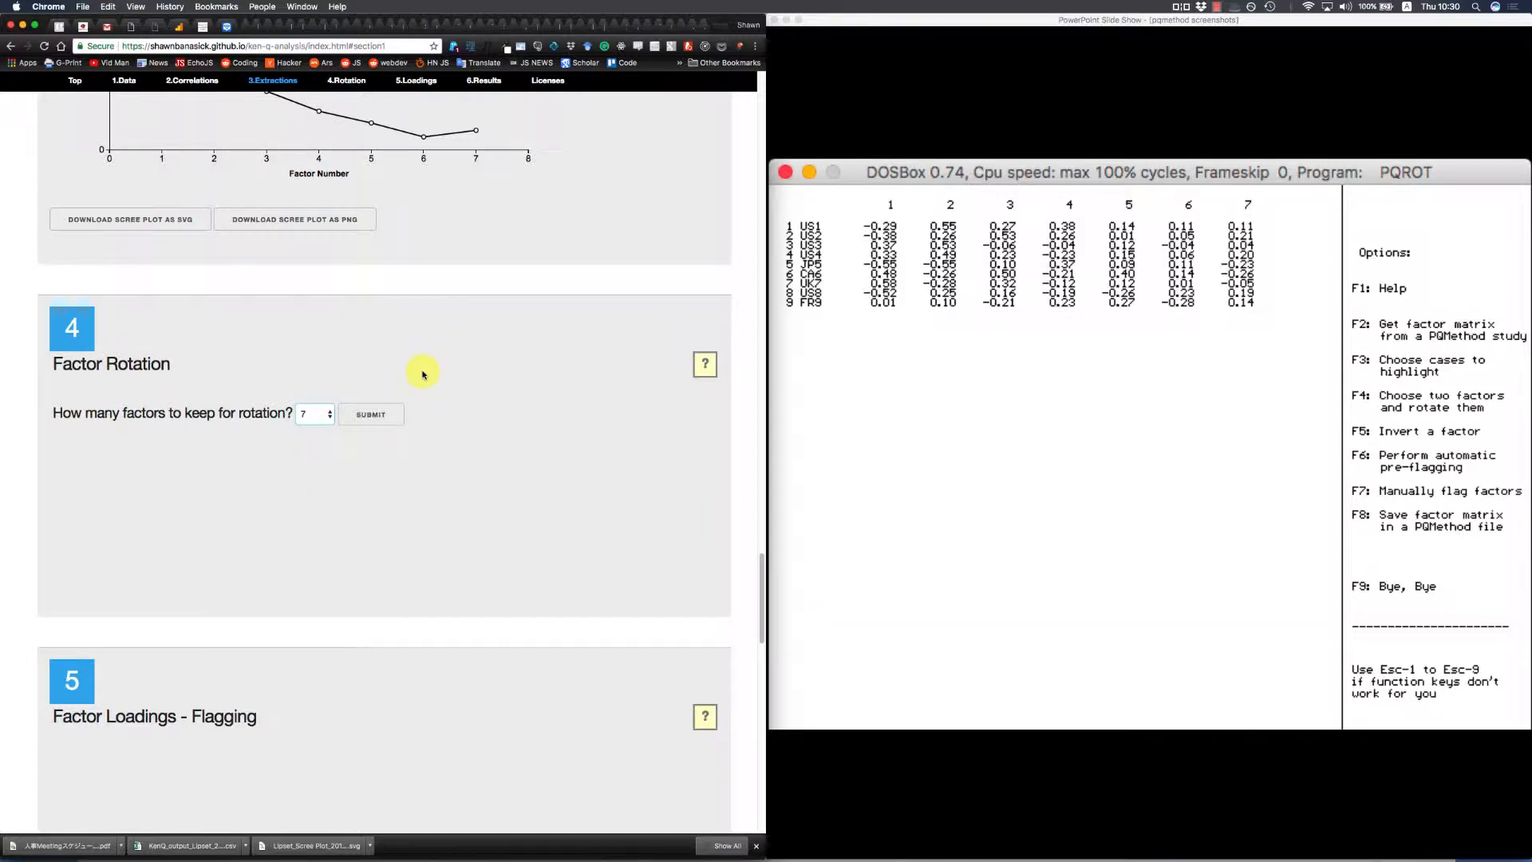
left_click(386, 414)
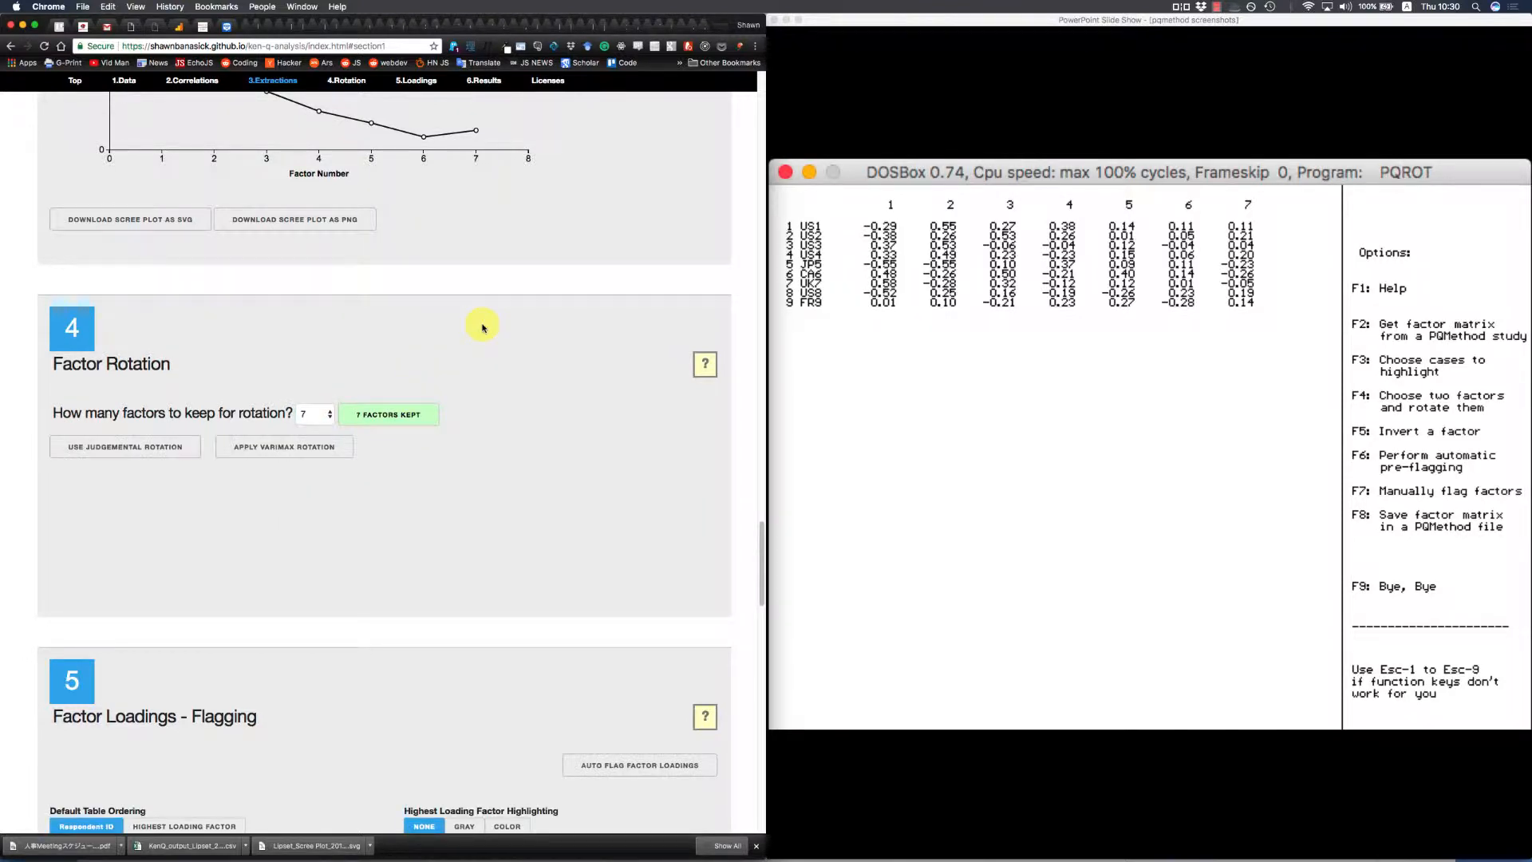
Choose judgemental rotation and display Factor 1 and Factor 2 in the rotation chart.
scroll(501, 328, "down", 3)
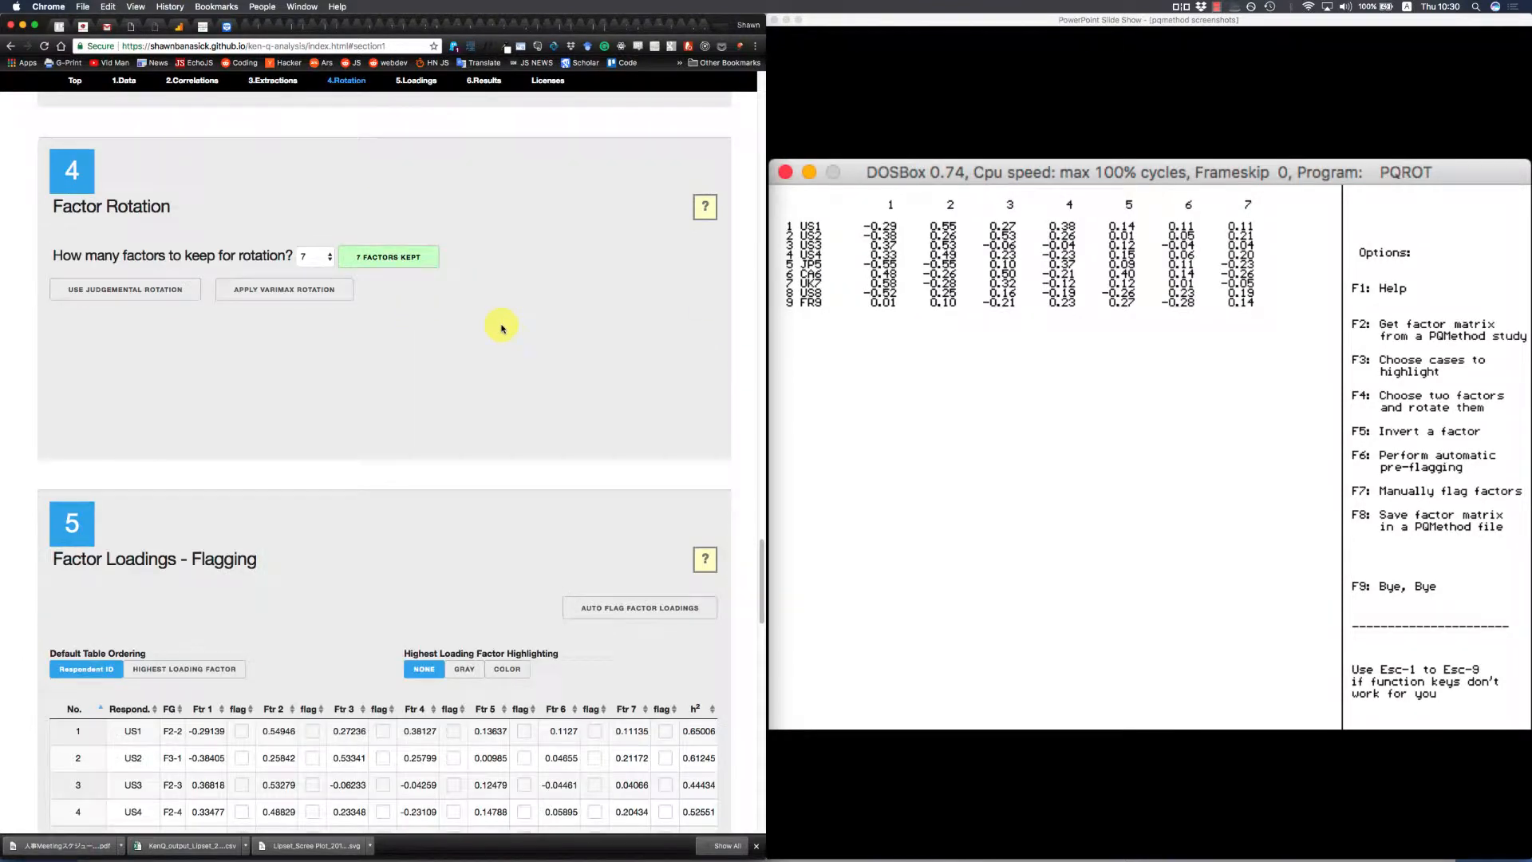
left_click(145, 294)
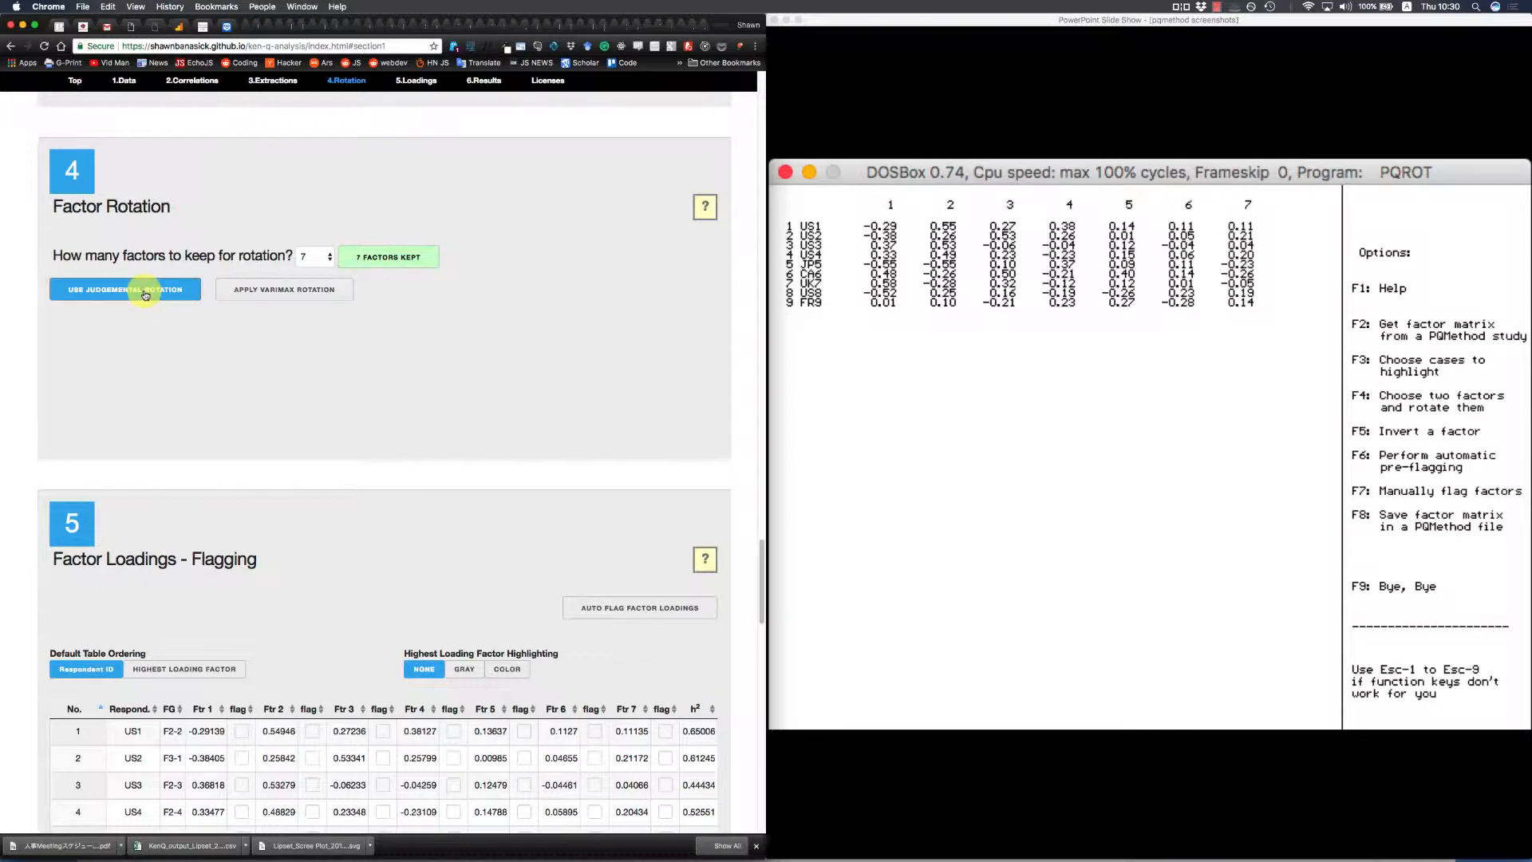
left_click(146, 295)
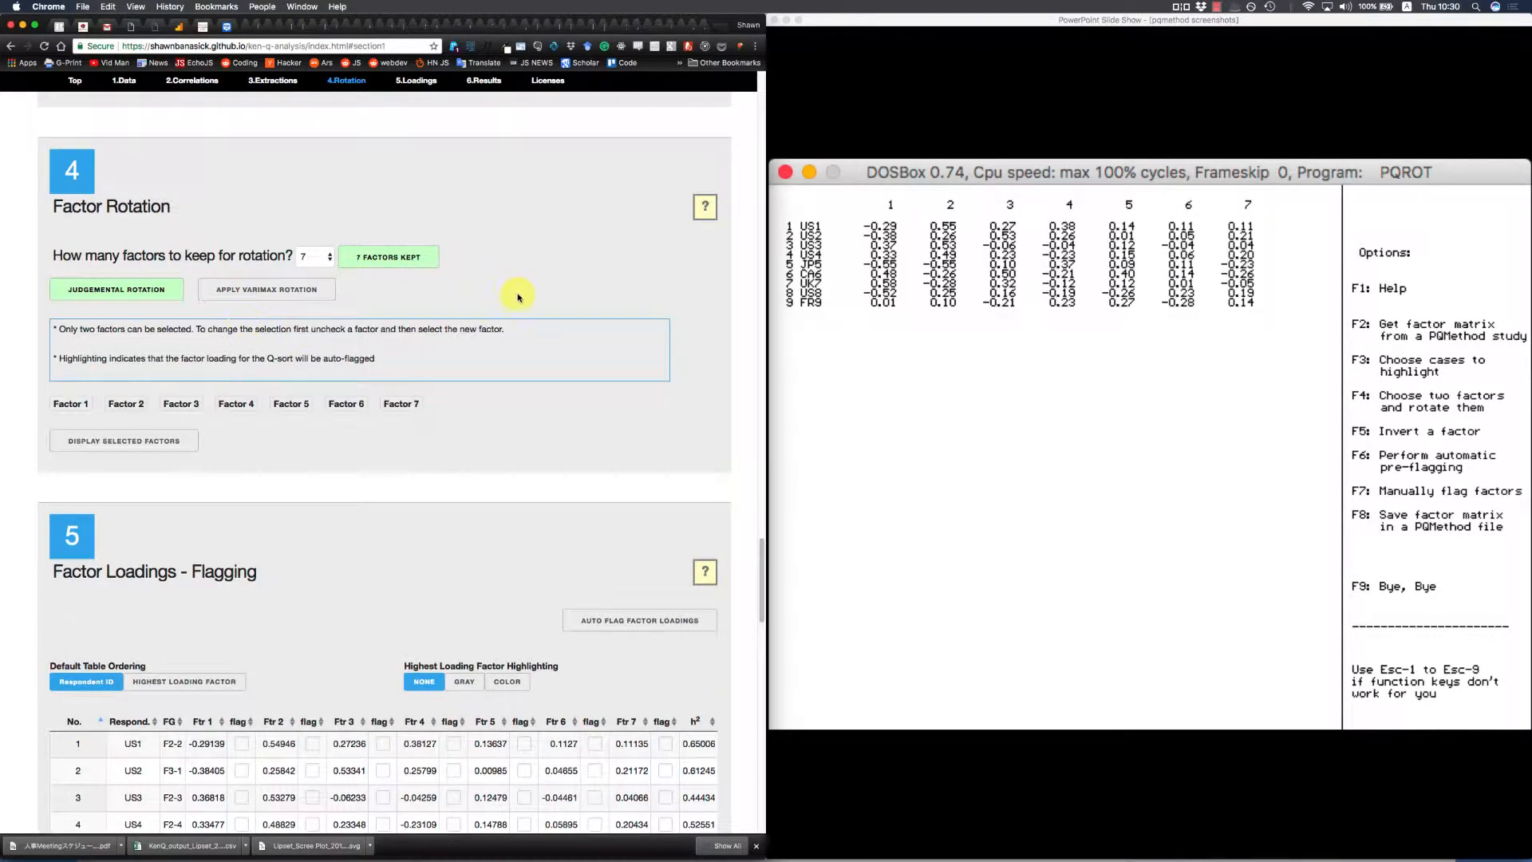
scroll(517, 289, "down", 3)
left_click(71, 231)
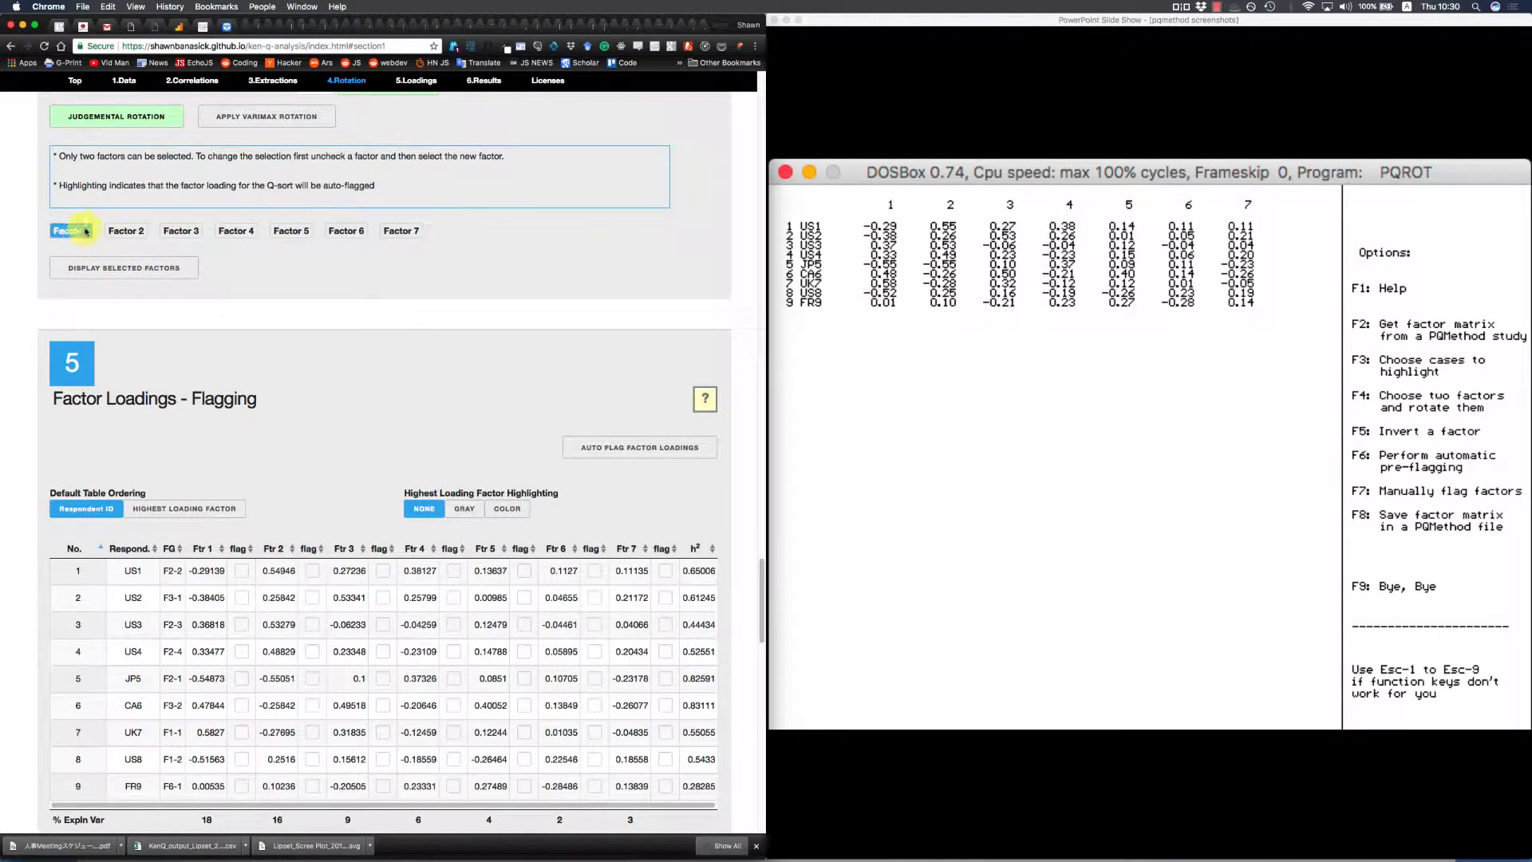
left_click(122, 232)
left_click(120, 267)
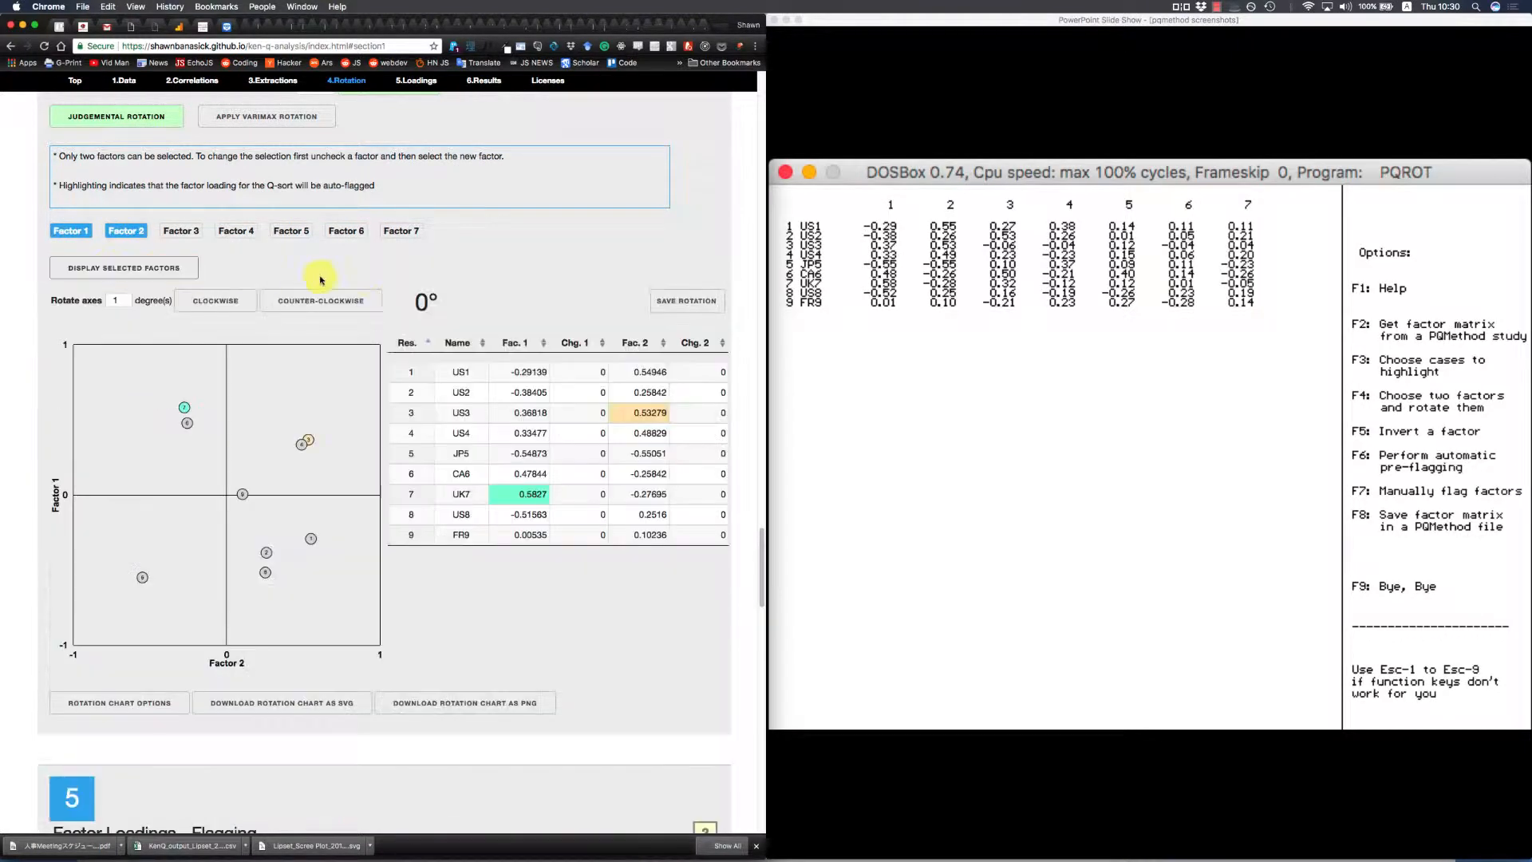
scroll(509, 271, "down", 1)
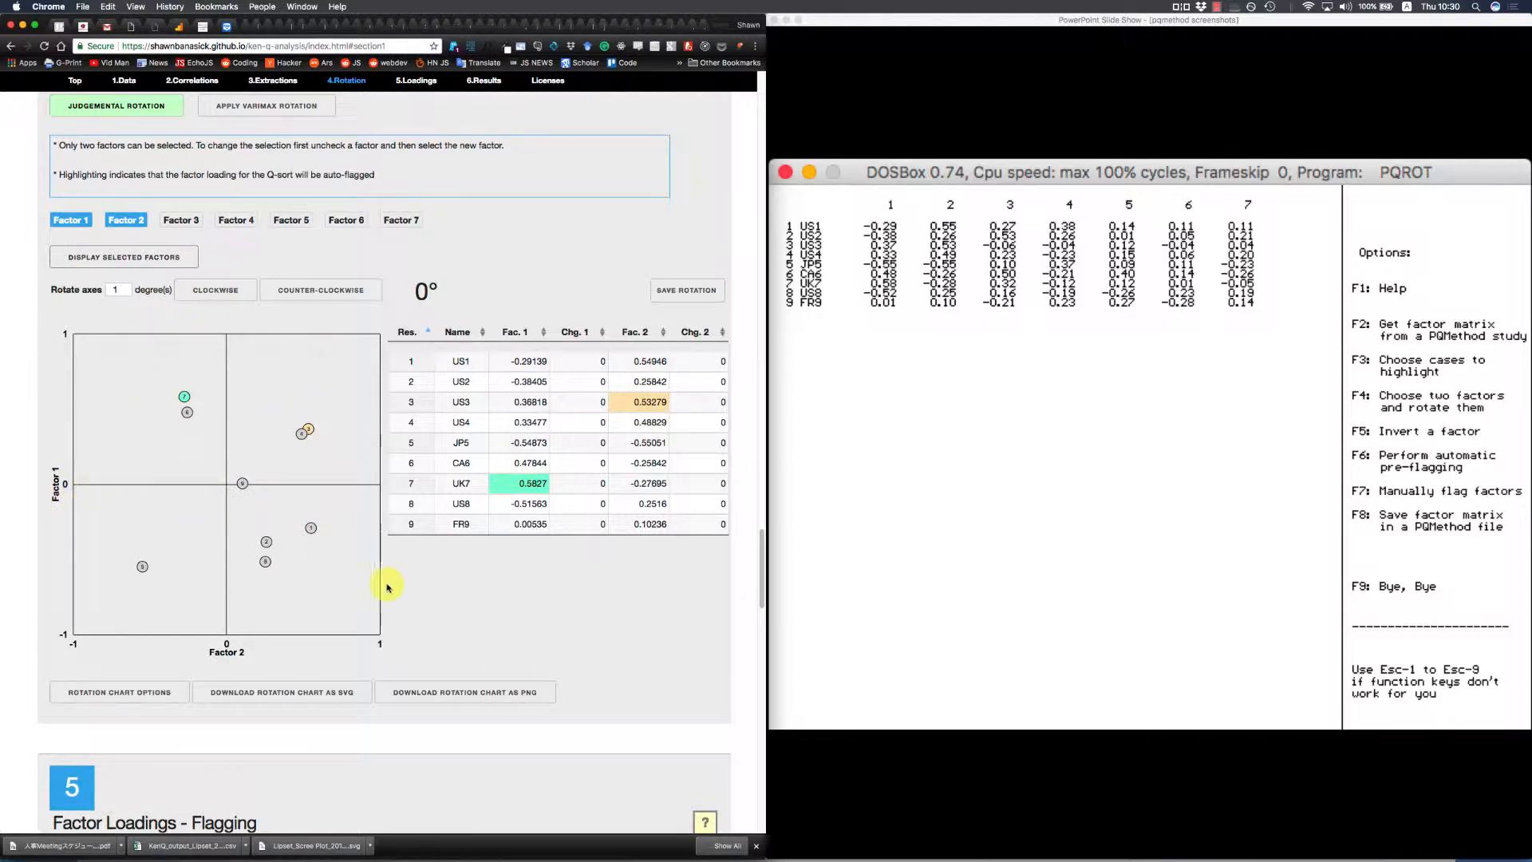
Bring up the PQROT plot of factors 1 and 2 in the PowerPoint slide show and compare it with the Ken-Q rotation chart.
left_click(883, 438)
key("Right")
key("Right")
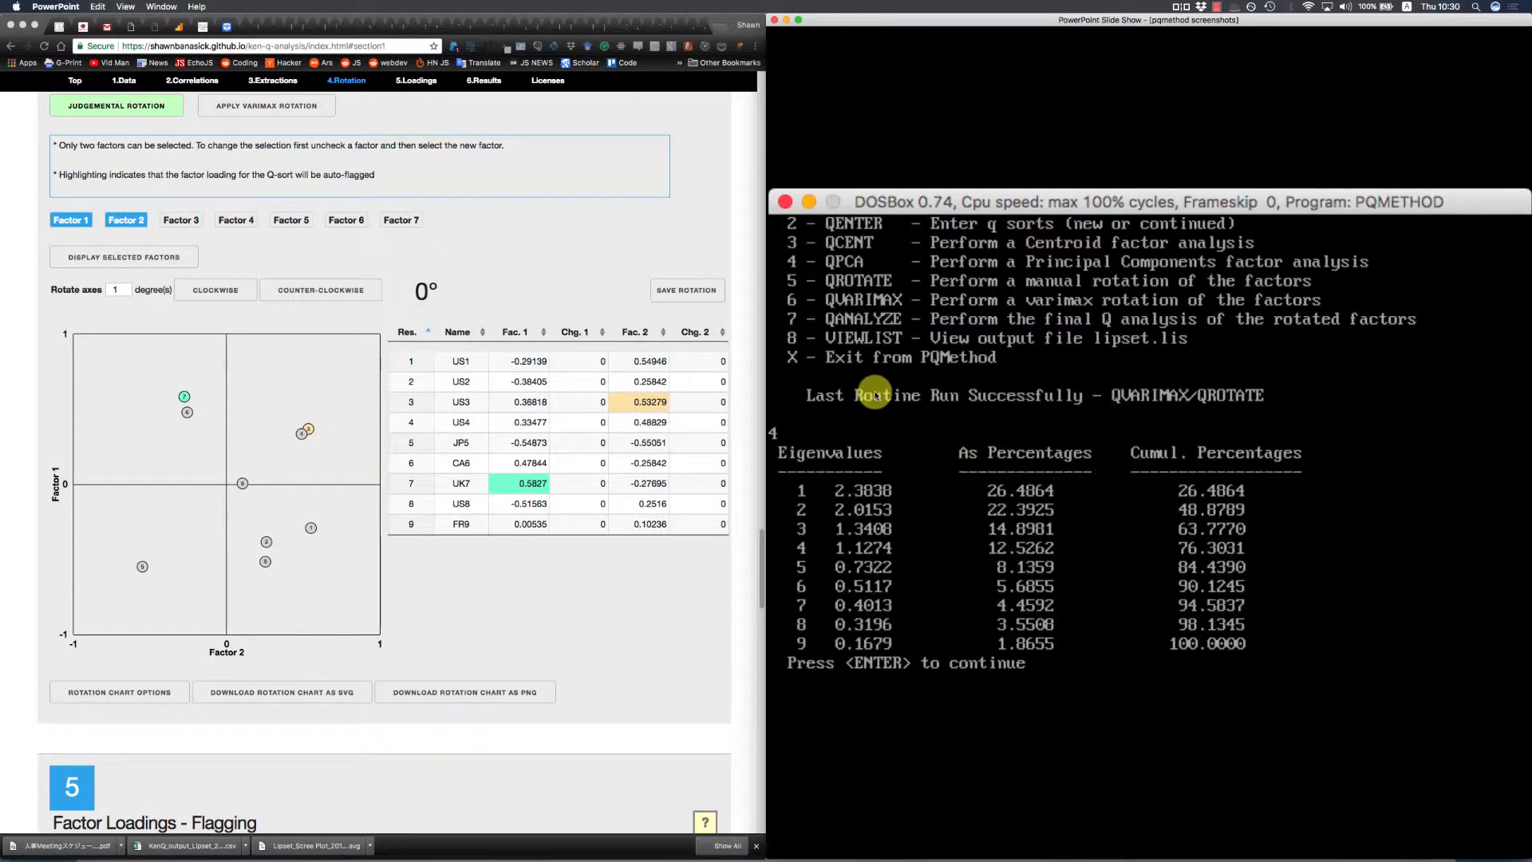
key("Left")
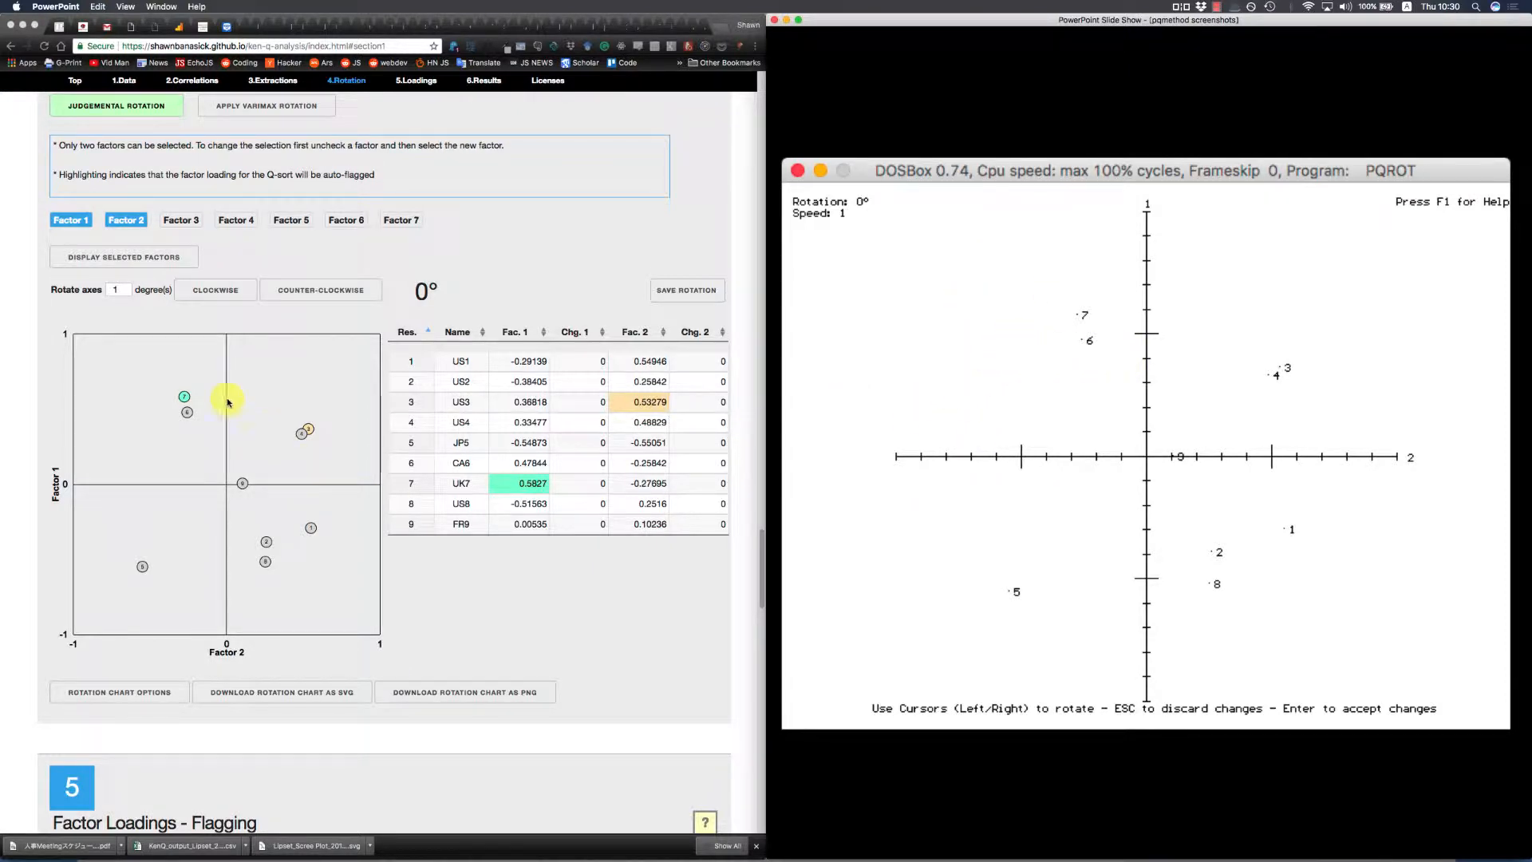
left_click(191, 417)
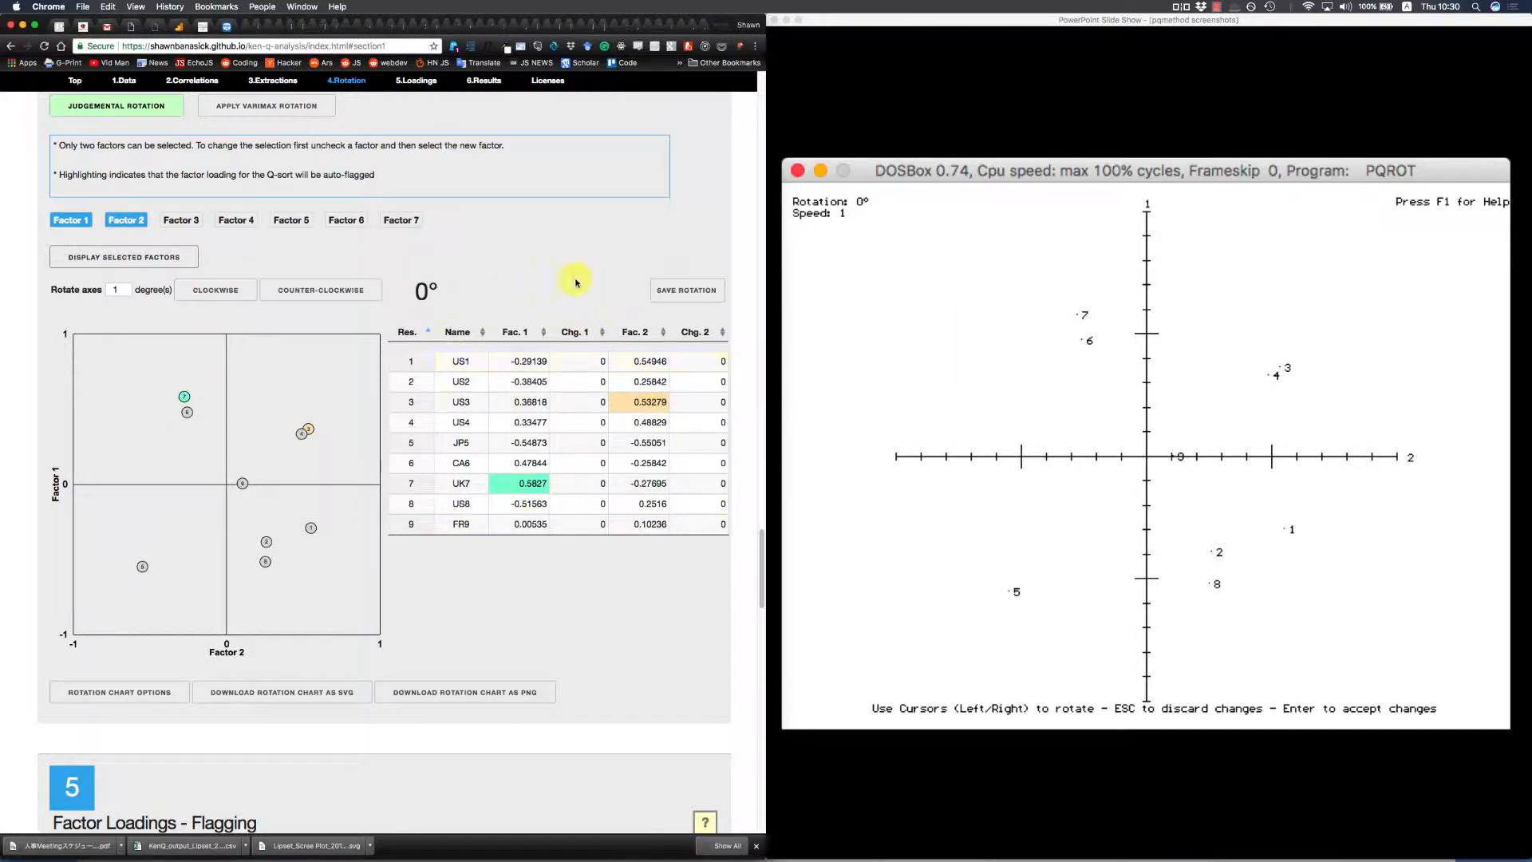
Sort the rotation table by Fac. 1 from highest to lowest loading and rotate the factor axes 7 degrees clockwise.
left_click(515, 332)
left_click(515, 332)
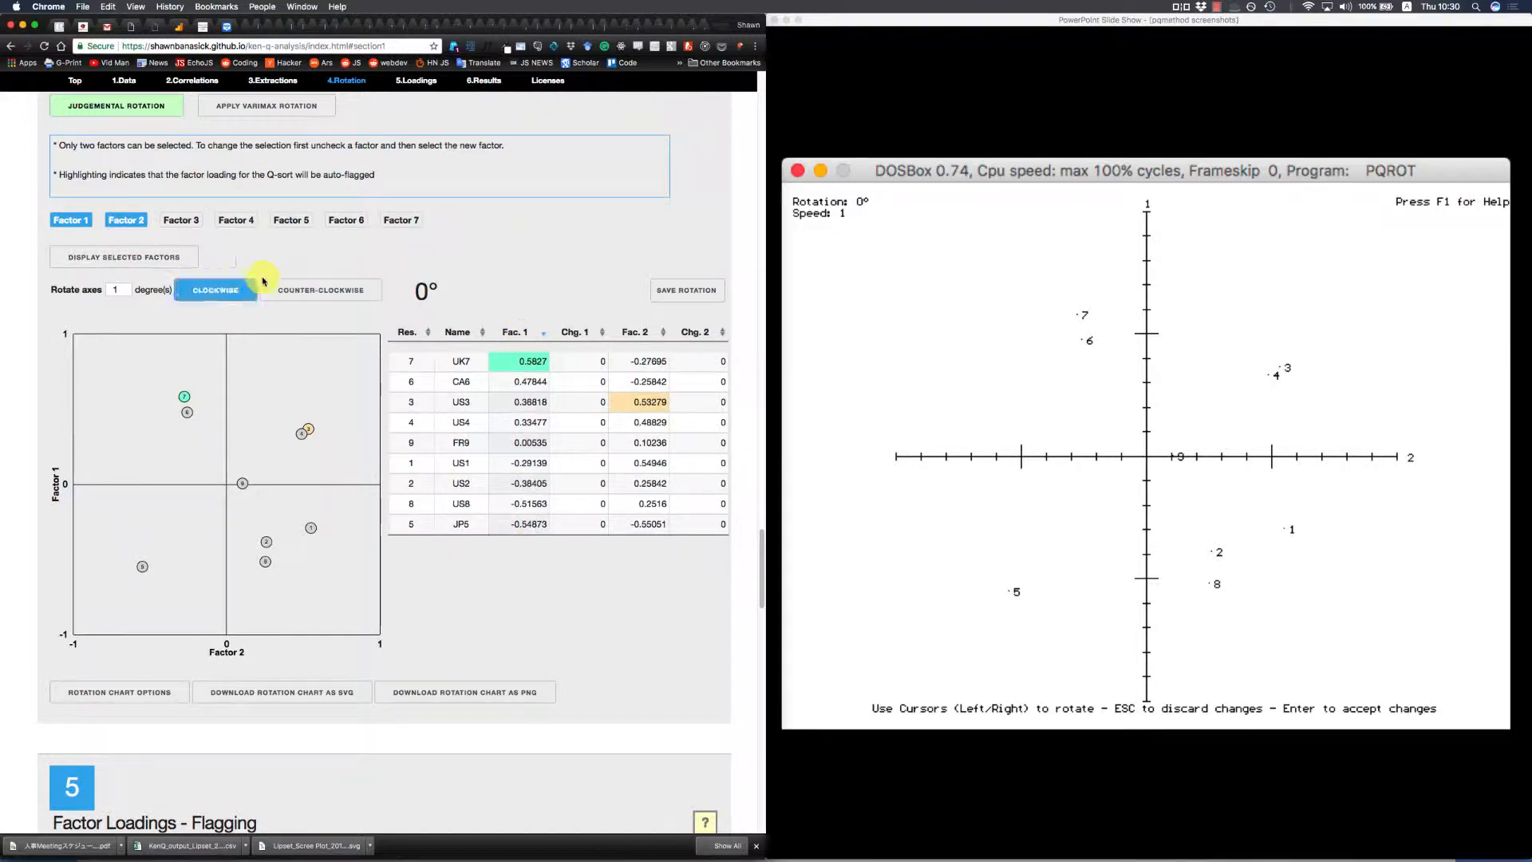
left_click(212, 290)
left_click(212, 290)
left_click(211, 290)
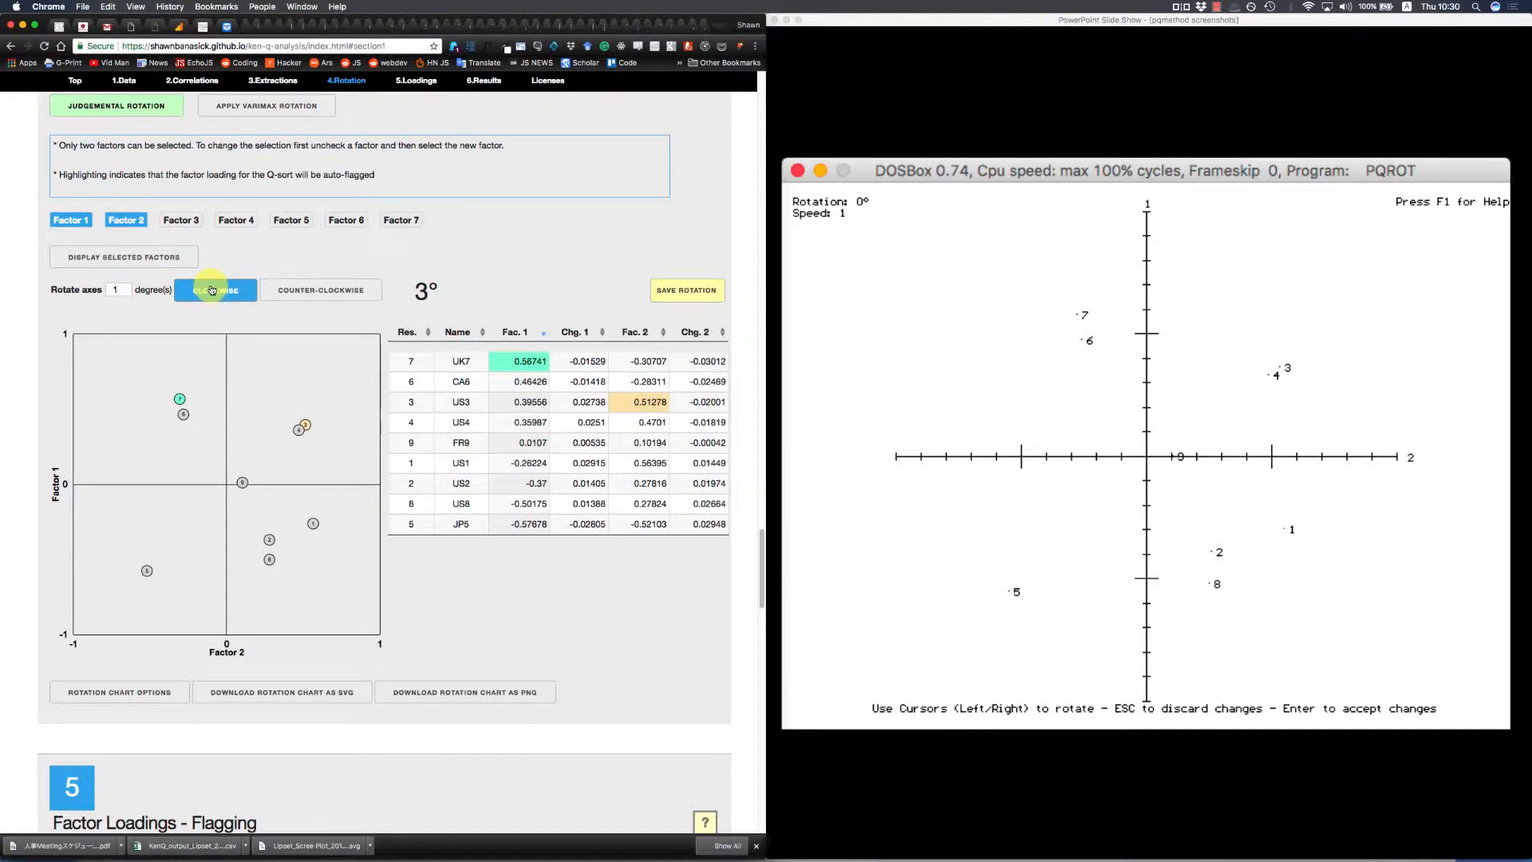
left_click(212, 290)
left_click(211, 290)
left_click(211, 290)
left_click(212, 290)
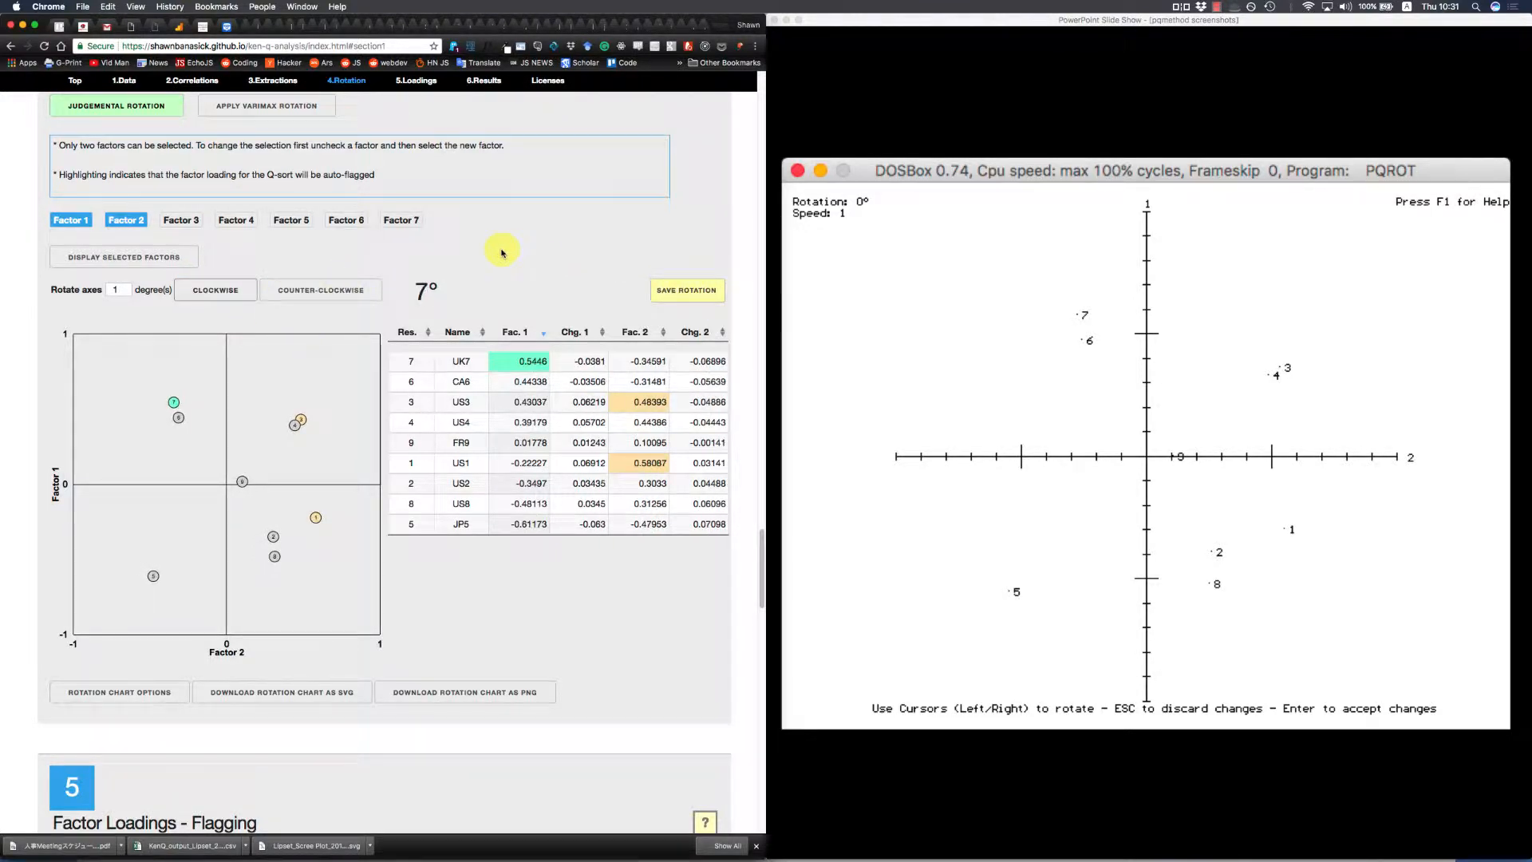
Apply a varimax rotation to the seven kept factors and go to the factor loadings table.
scroll(506, 254, "up", 3)
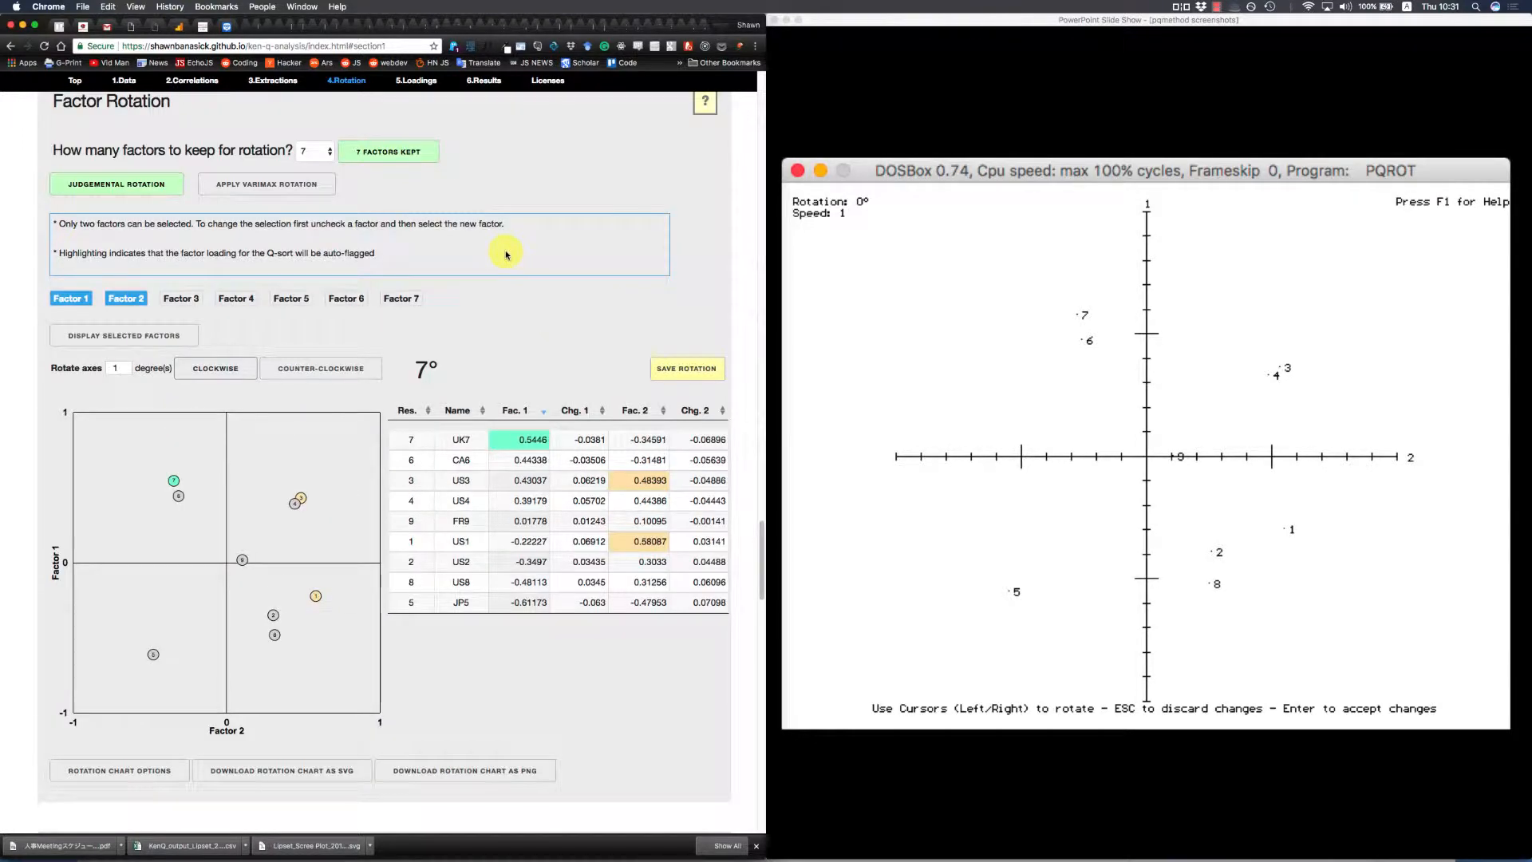
scroll(506, 254, "up", 4)
scroll(505, 254, "down", 2)
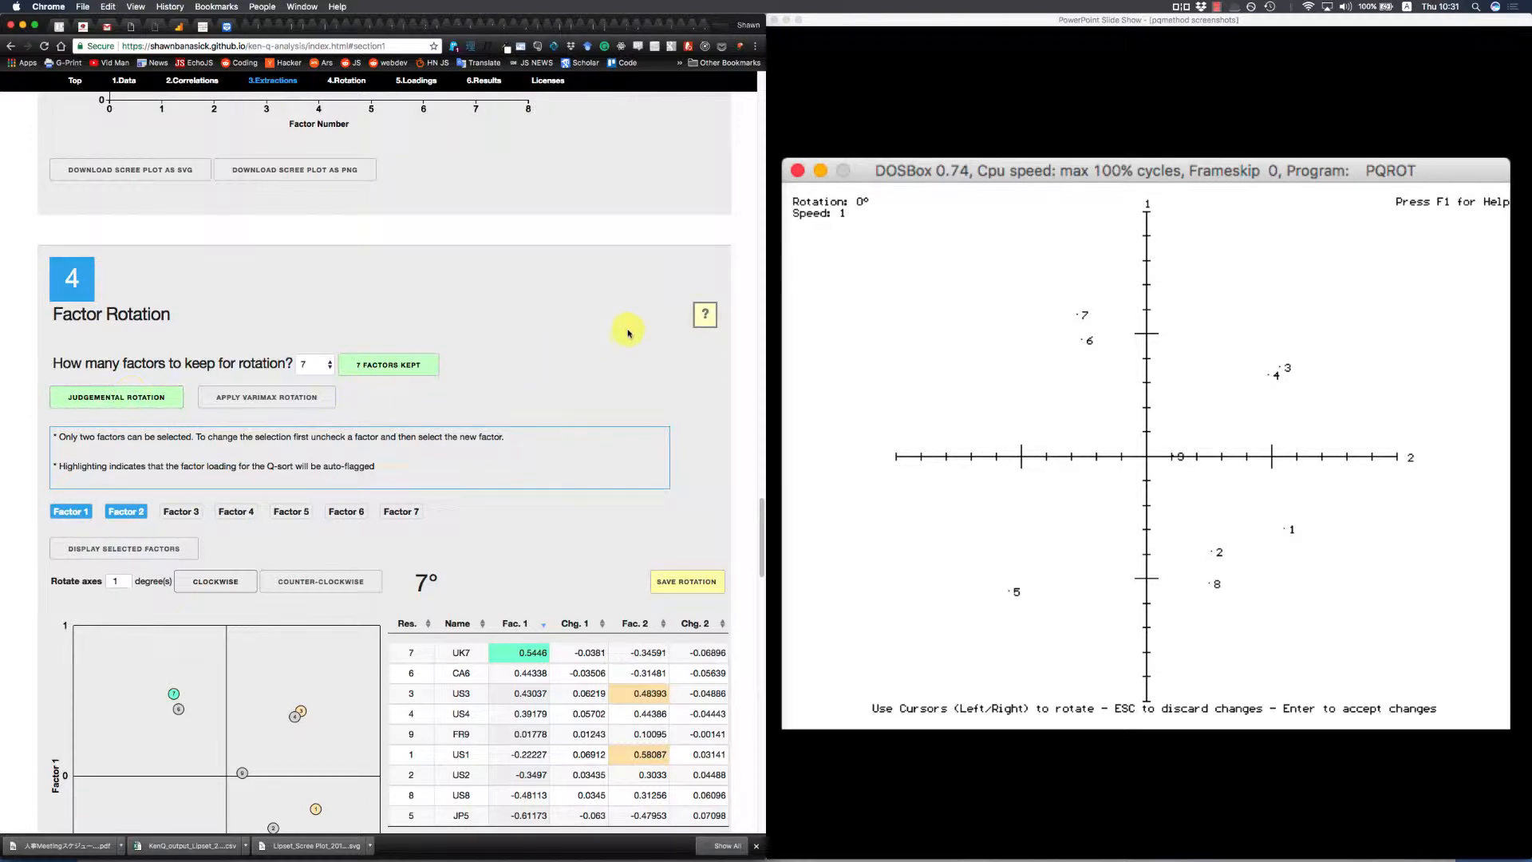
scroll(591, 305, "down", 2)
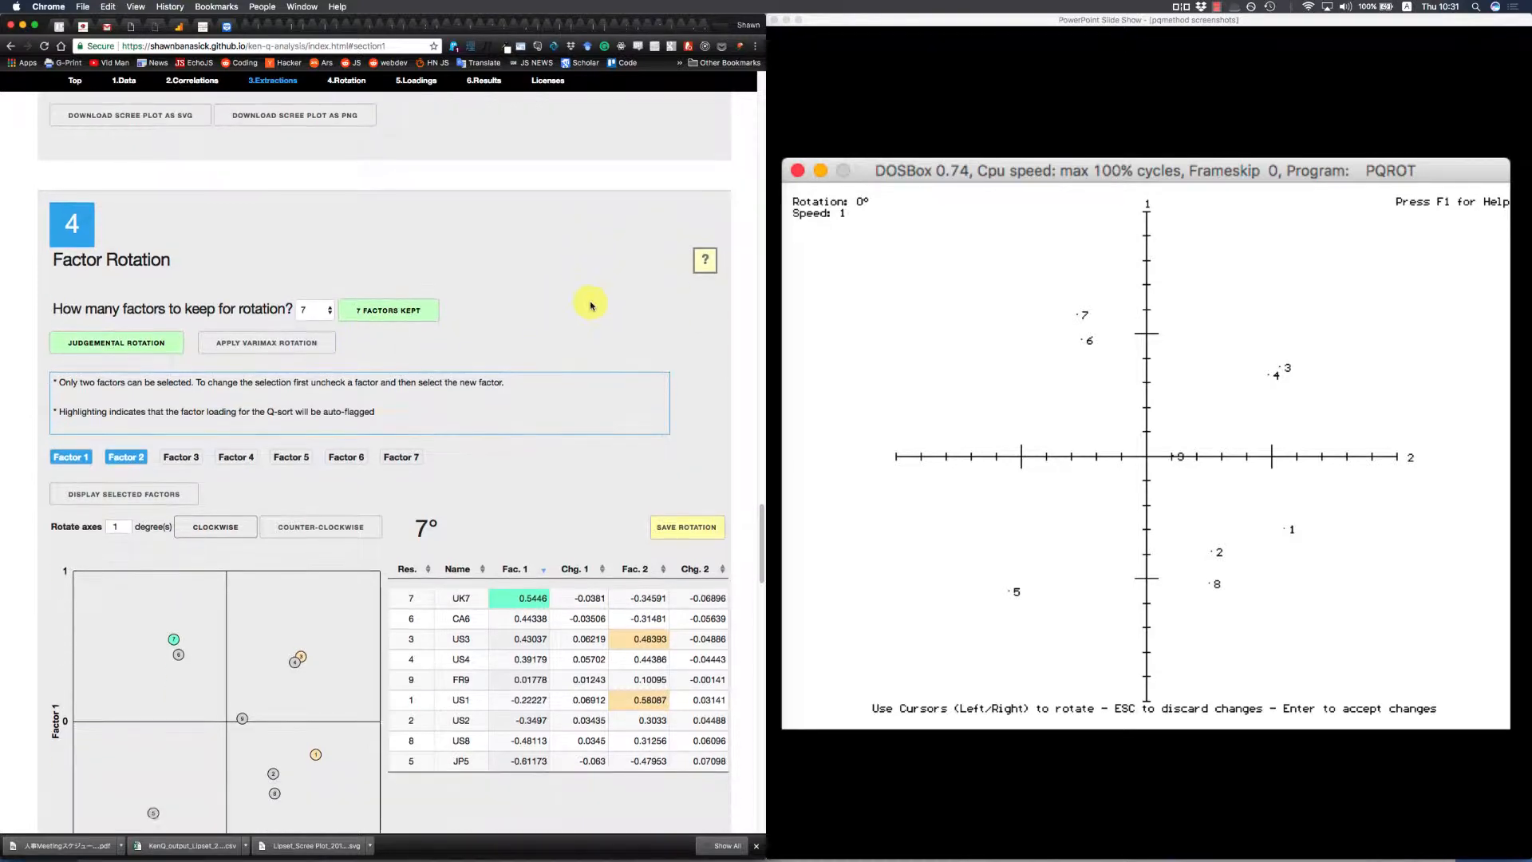
left_click(300, 349)
scroll(540, 334, "down", 10)
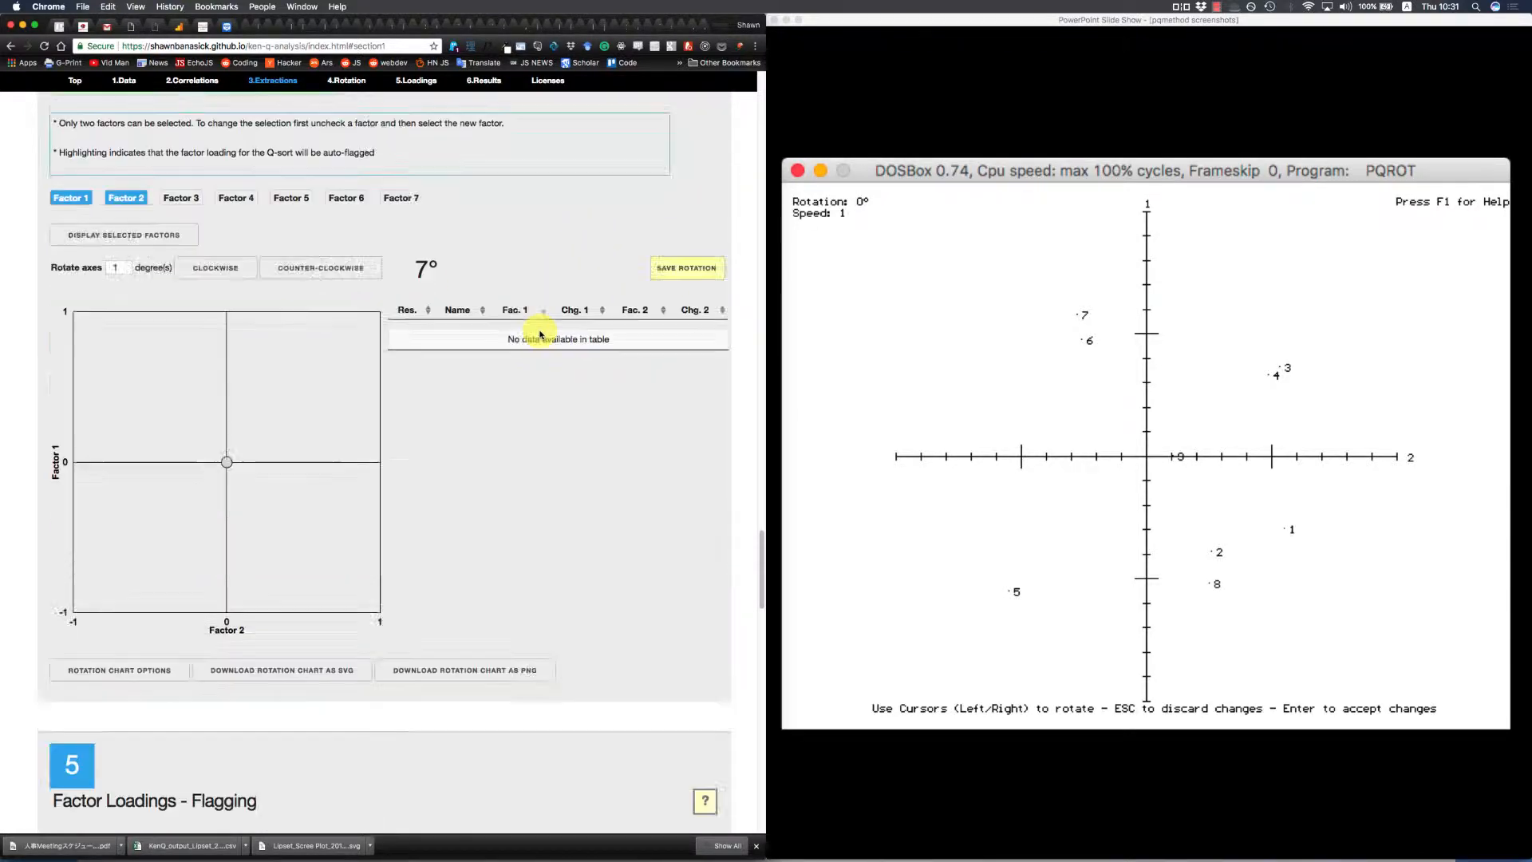
Switch to the PowerPoint slide show and advance it to the PQROT loading matrix with flagged cases.
left_click(882, 346)
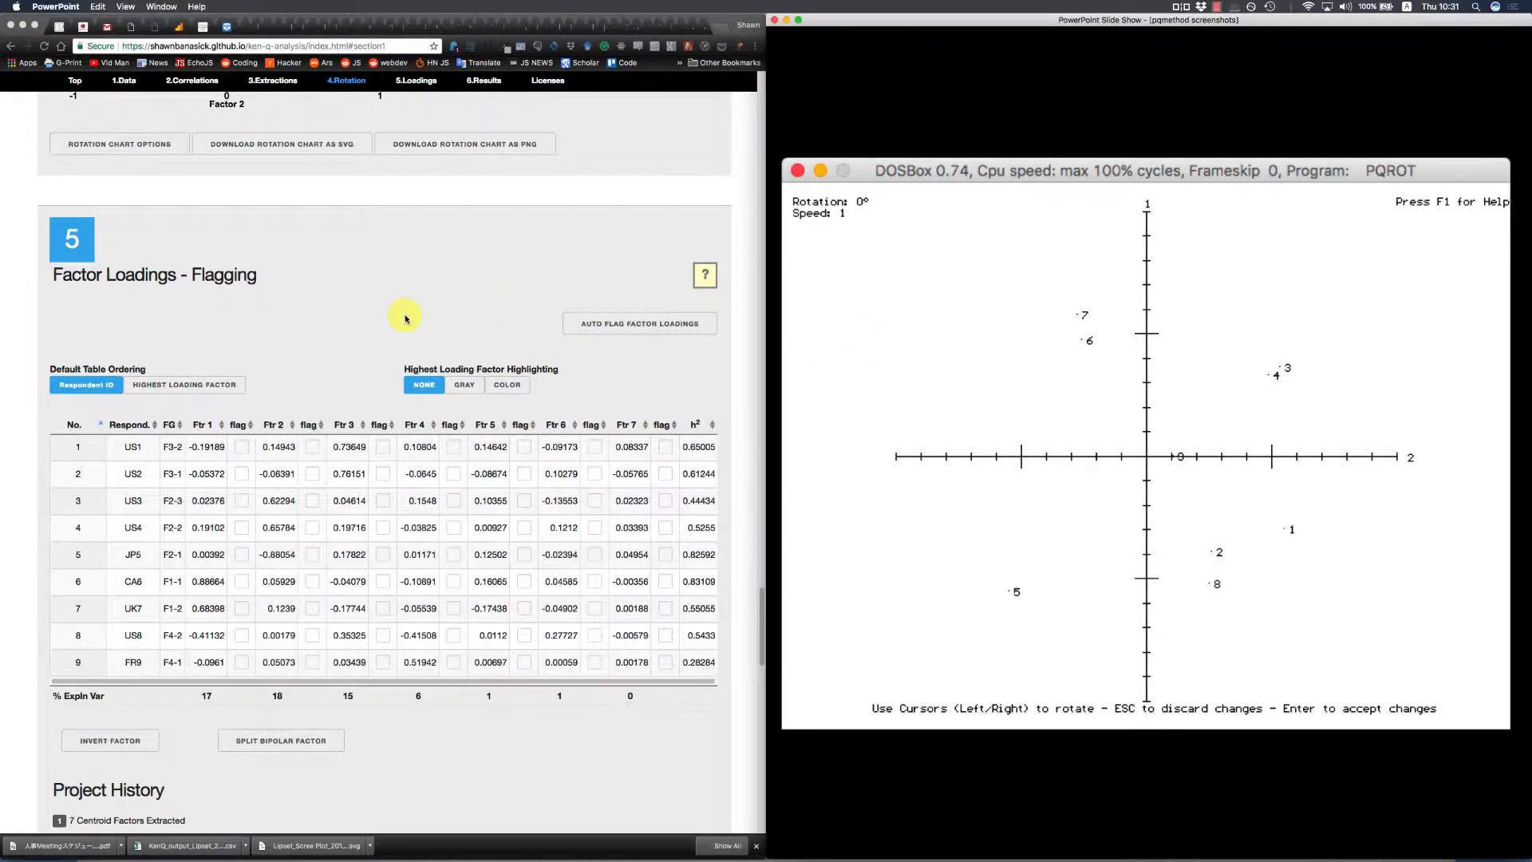
left_click(836, 302)
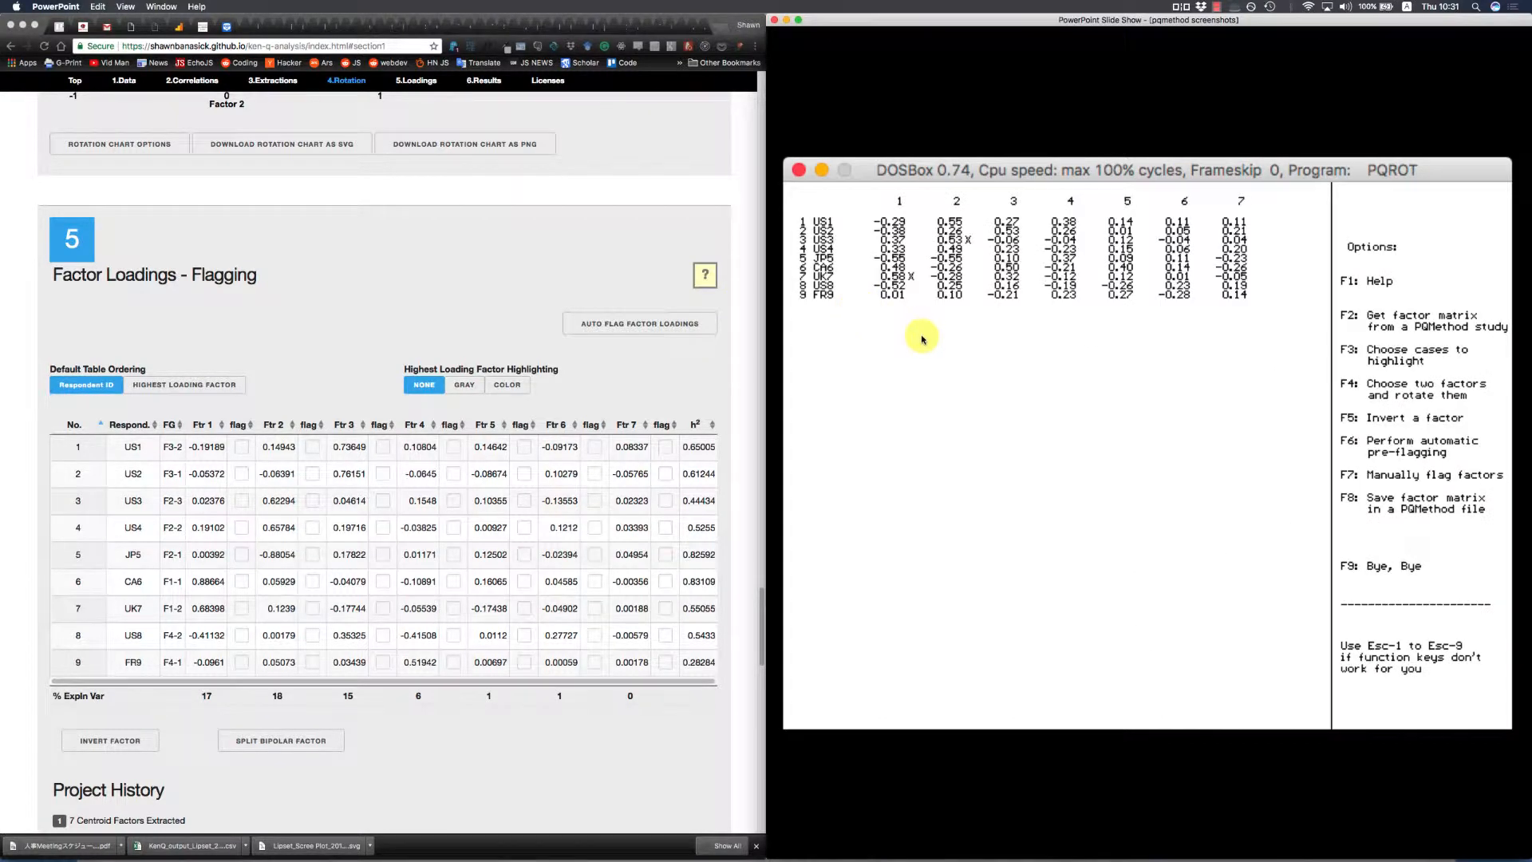
Return to Ken-Q Analysis, undo the varimax rotation in the project history, and auto-flag the unrotated factor loadings.
scroll(555, 510, "down", 2)
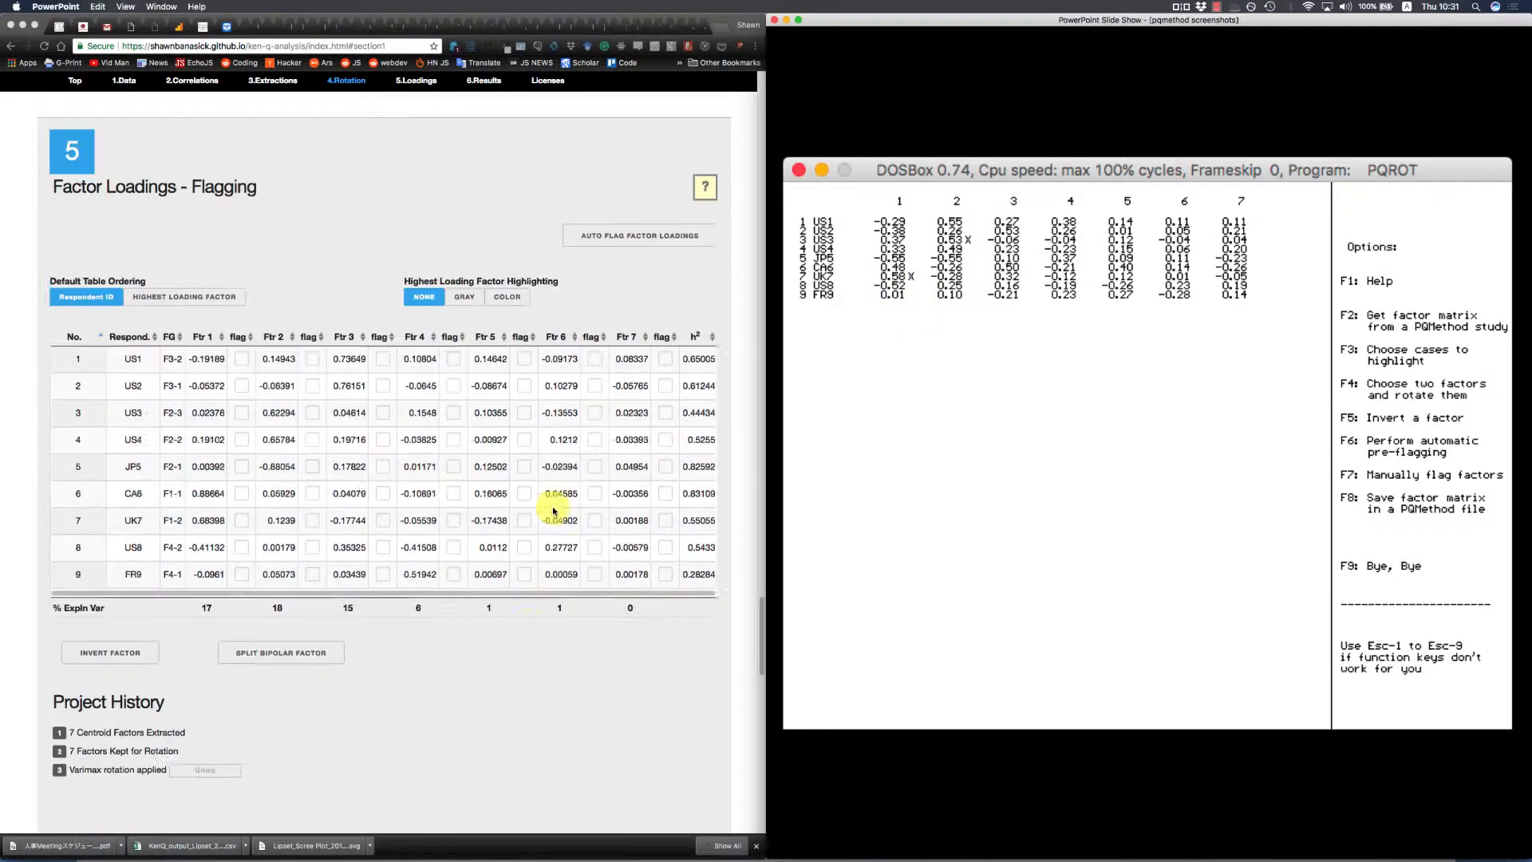
scroll(555, 511, "down", 2)
left_click(204, 666)
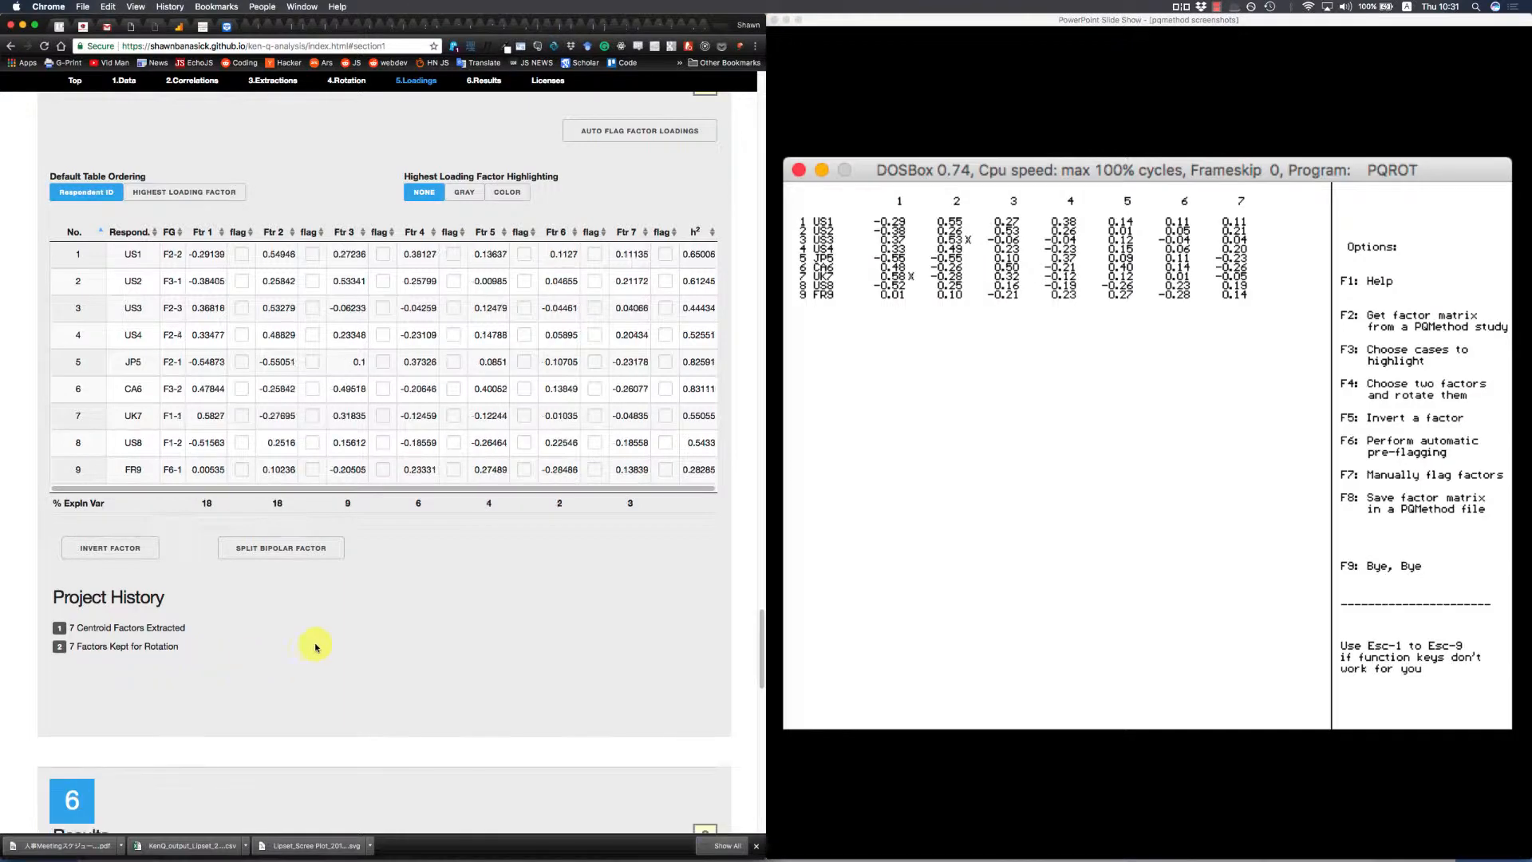
scroll(468, 529, "up", 5)
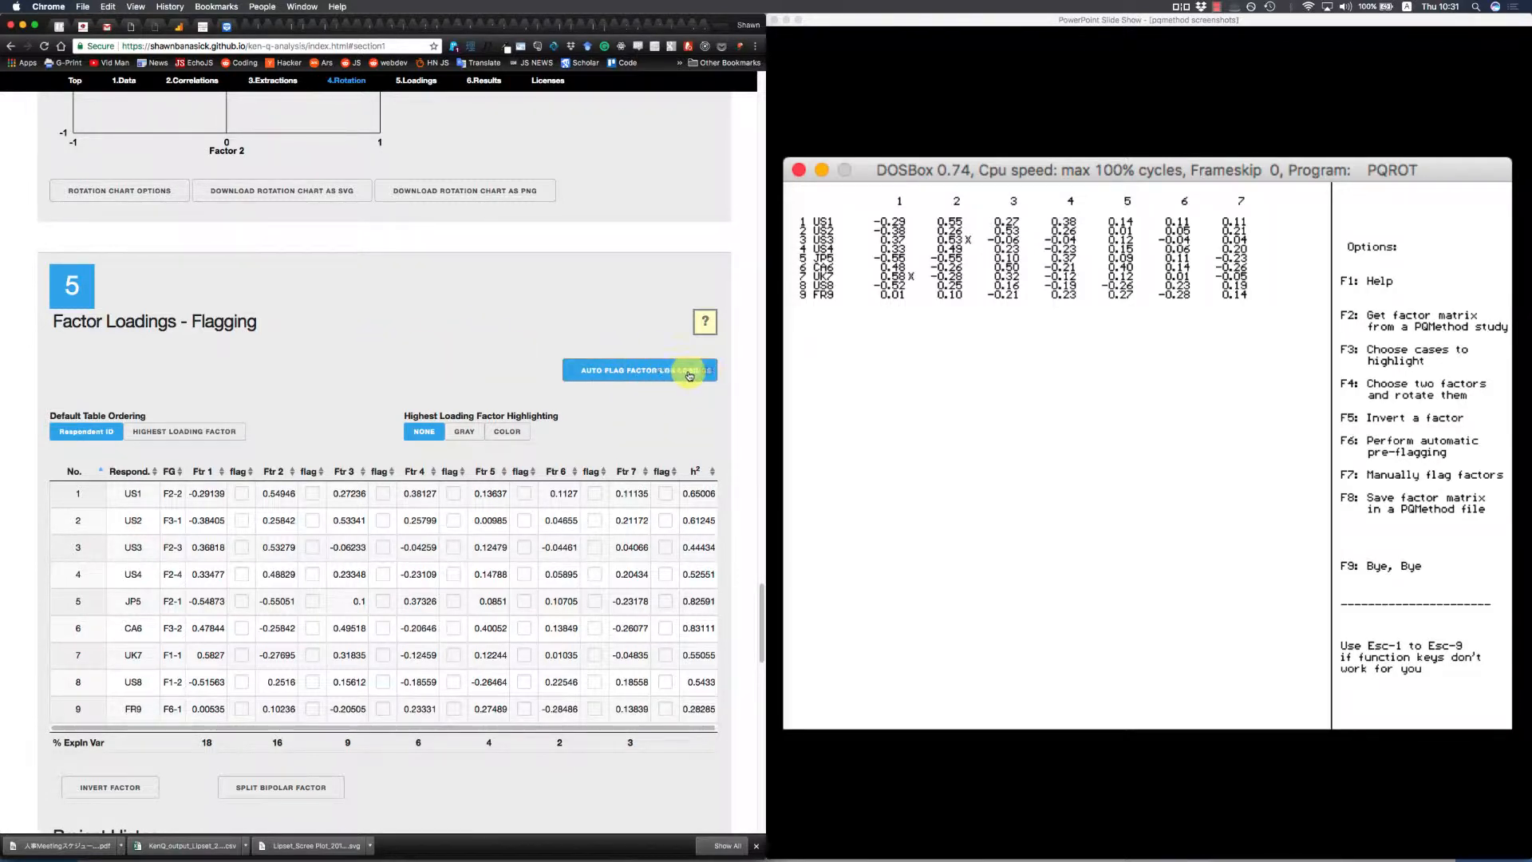
left_click(646, 373)
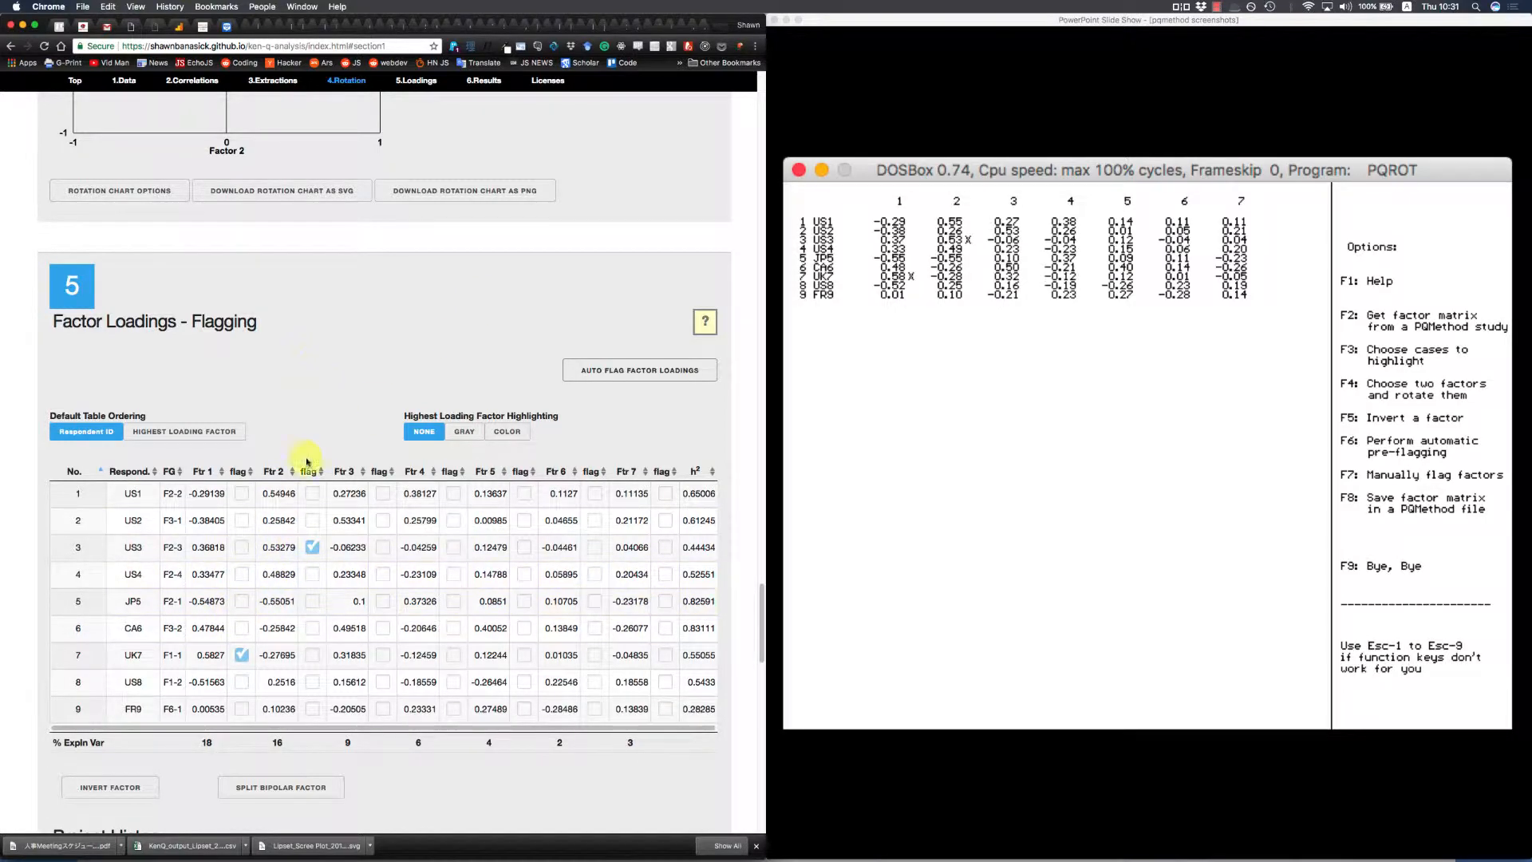
Apply varimax rotation to the seven factors and auto-flag the rotated factor loadings.
scroll(312, 423, "up", 10)
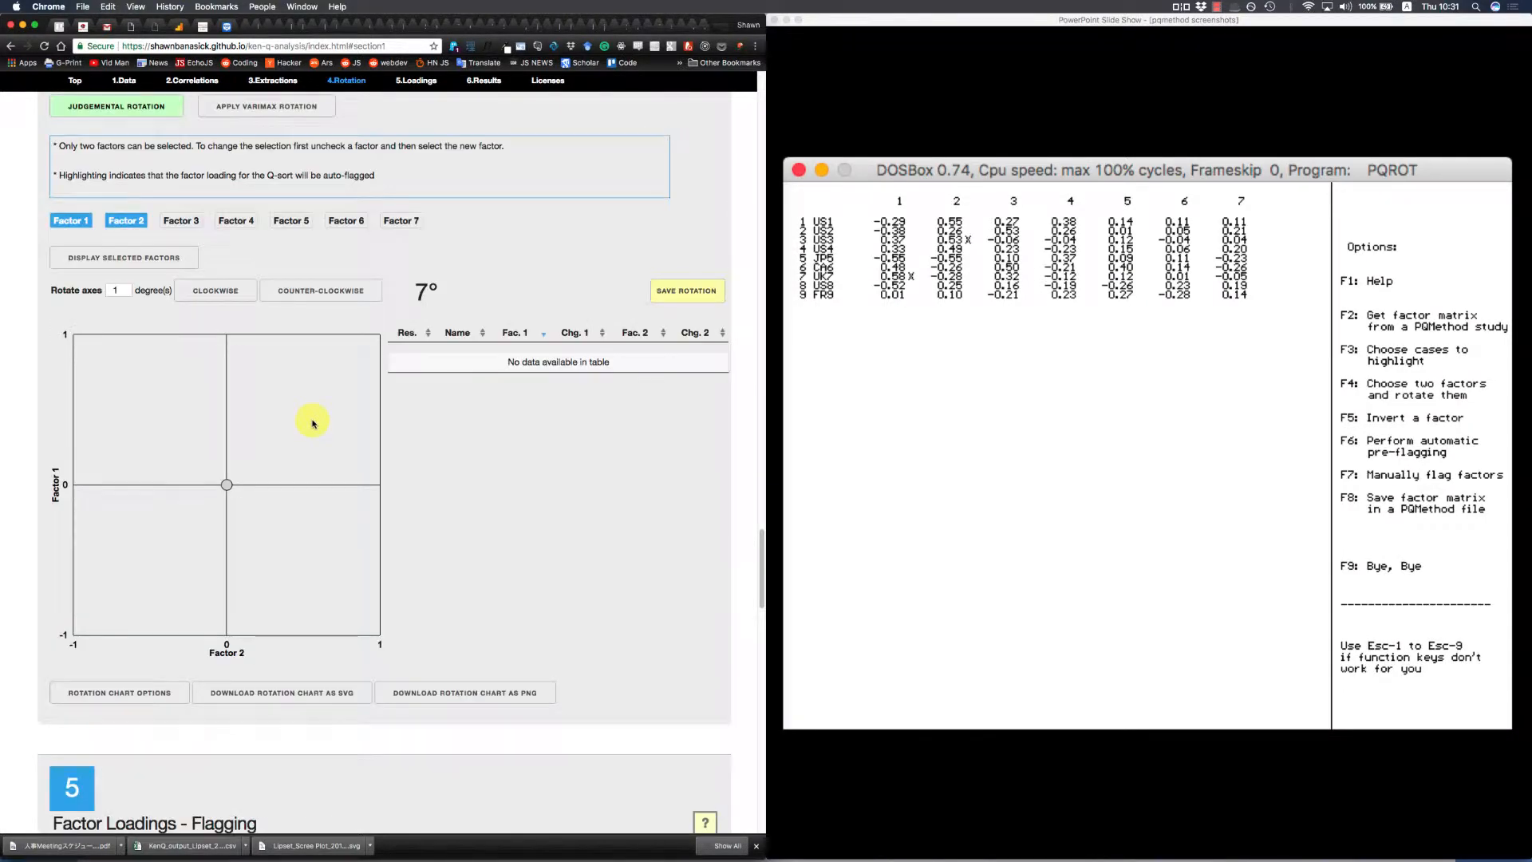
left_click(267, 340)
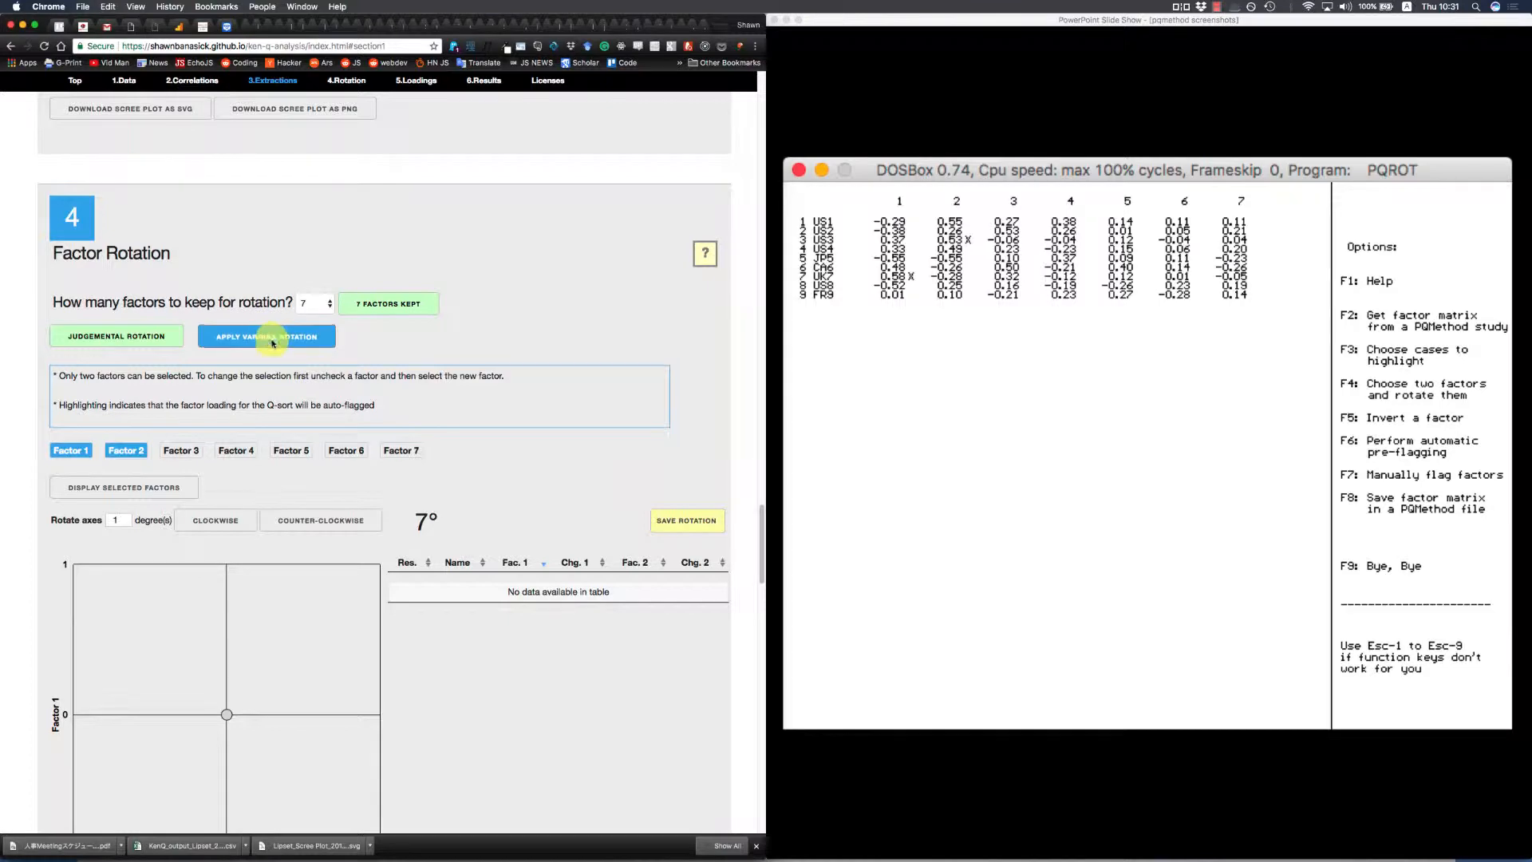
scroll(479, 367, "down", 10)
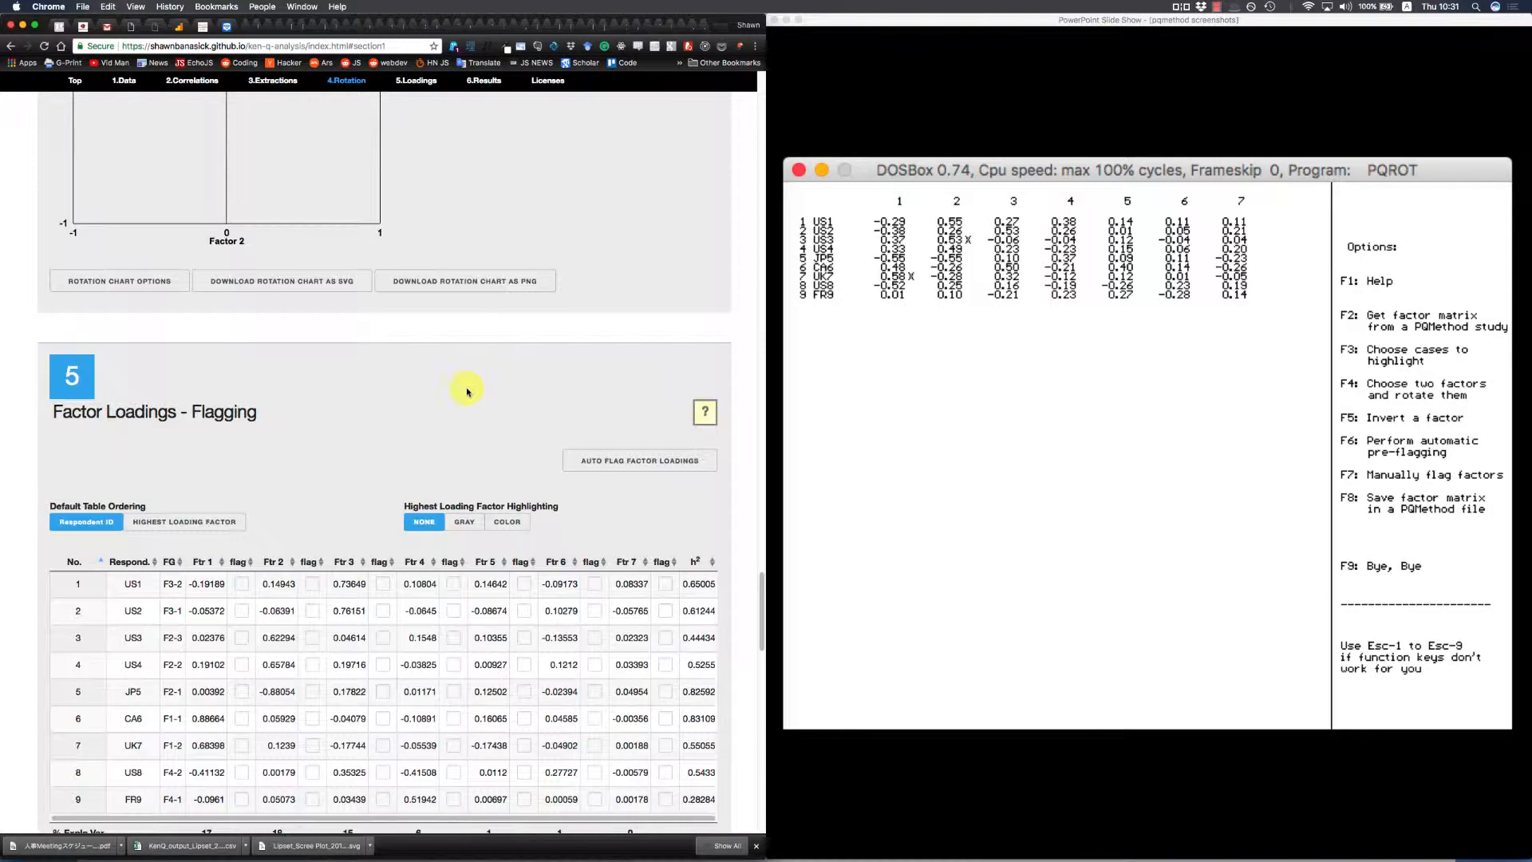
left_click(612, 406)
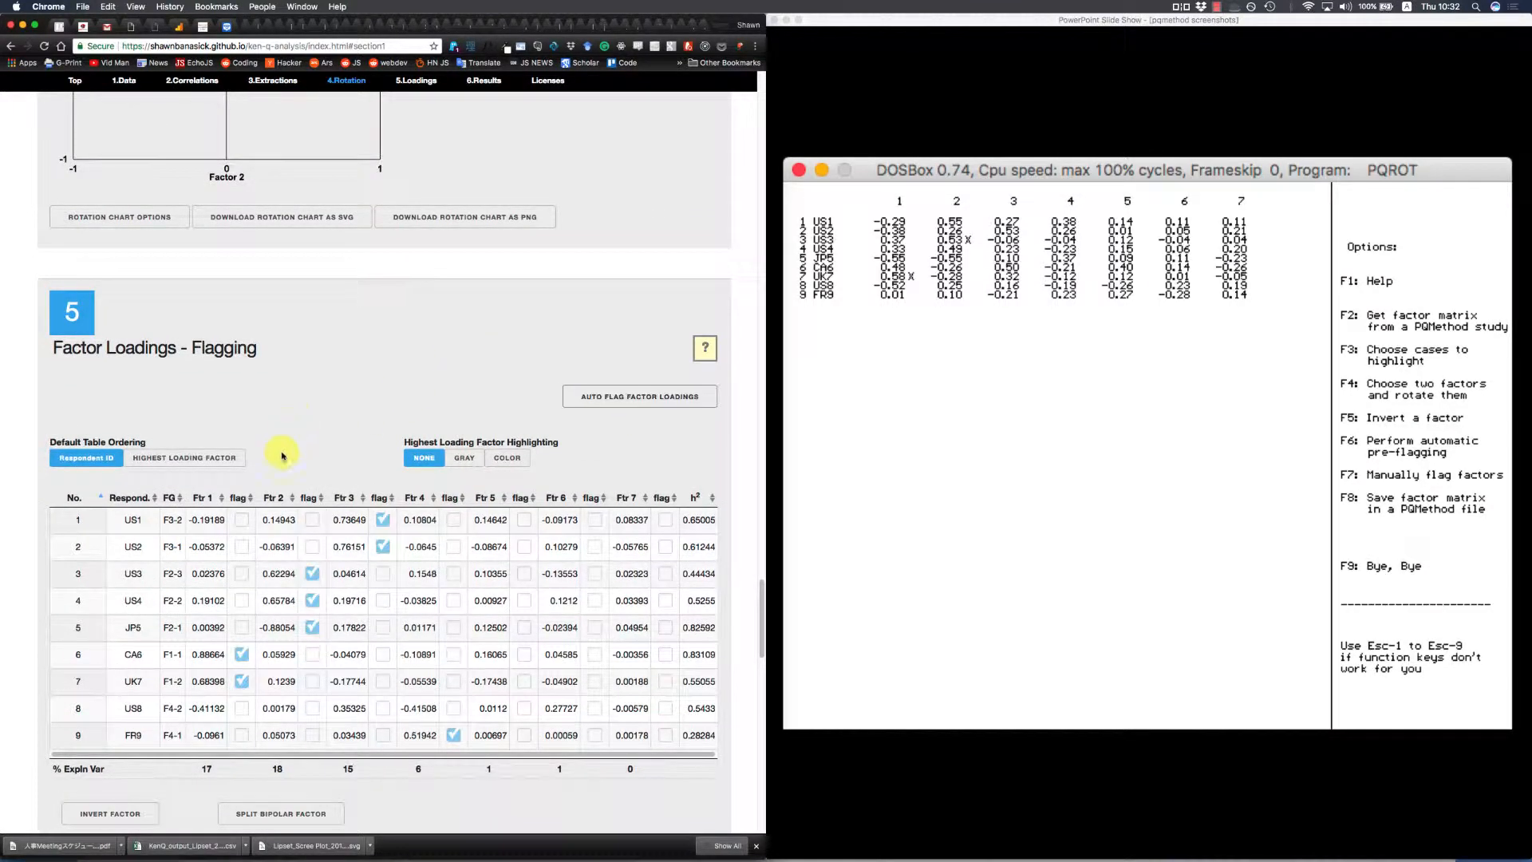
Order the factor loadings table by highest loading factor and set the highest loading factor highlighting to Color.
scroll(280, 444, "down", 1)
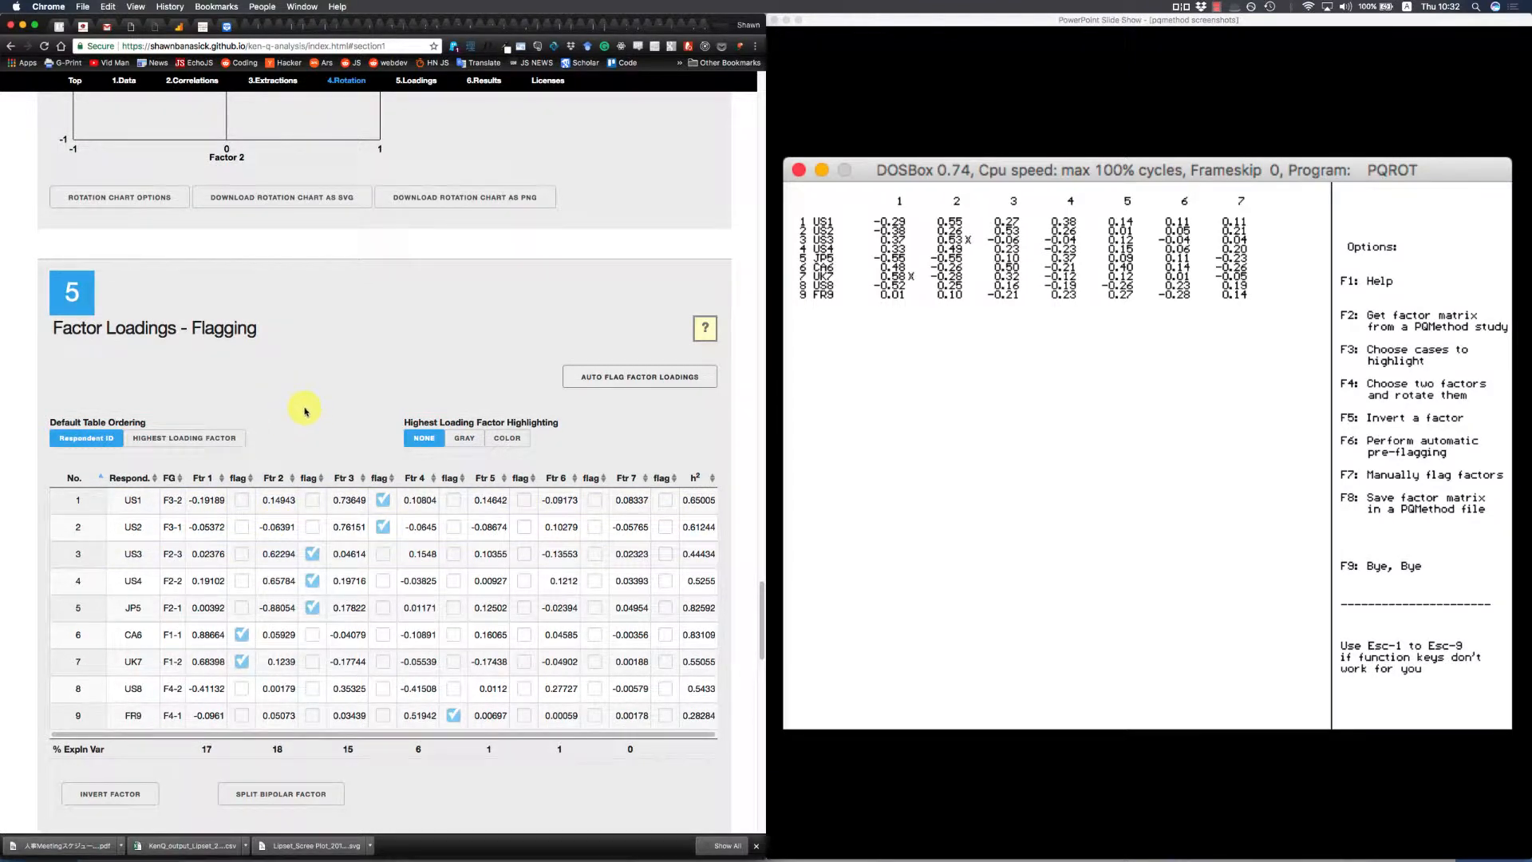
scroll(312, 370, "down", 1)
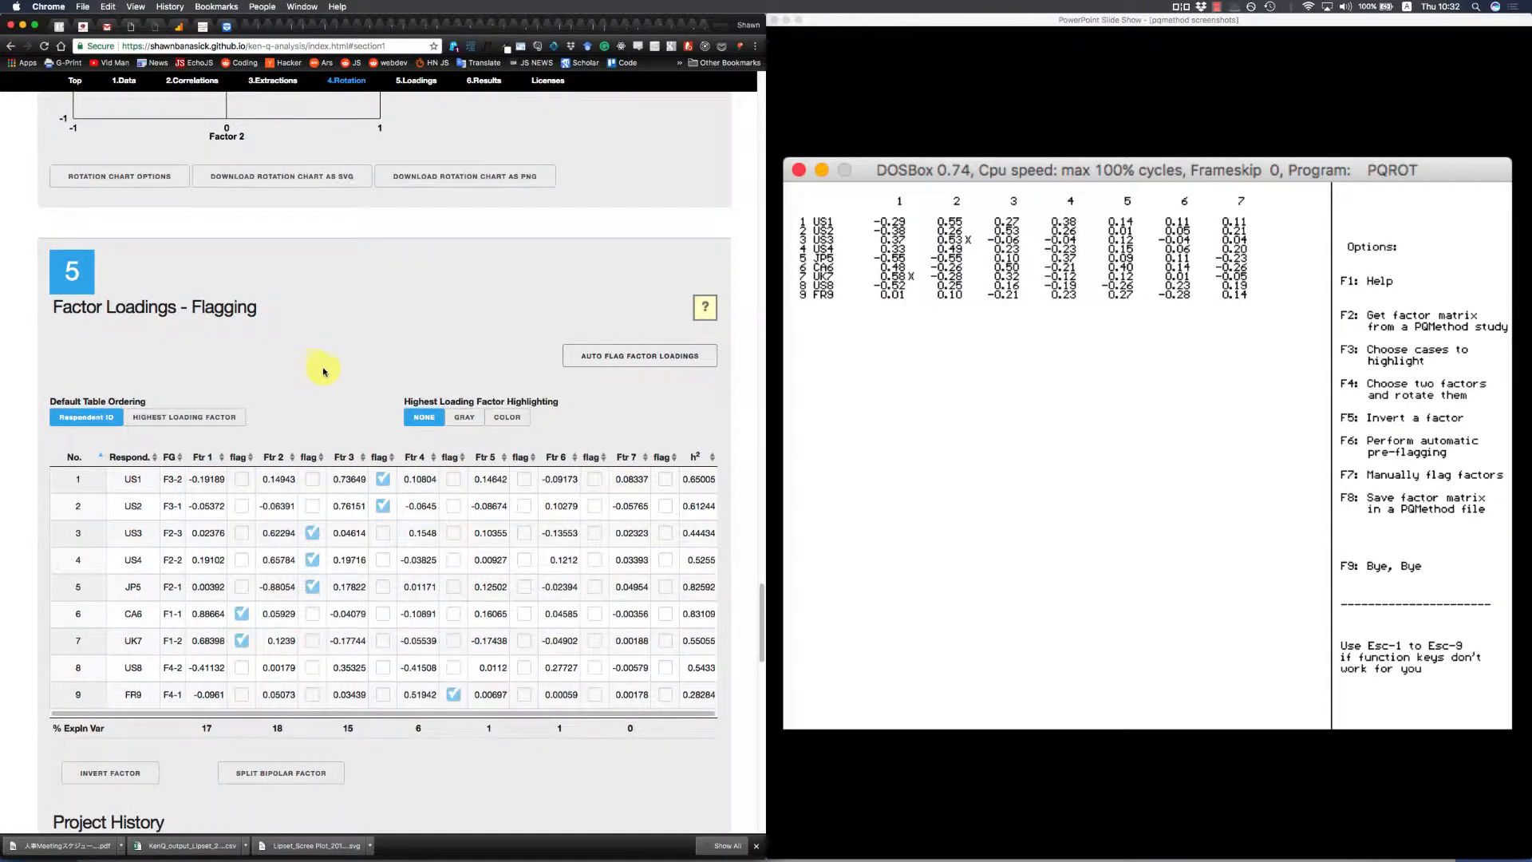
left_click(194, 422)
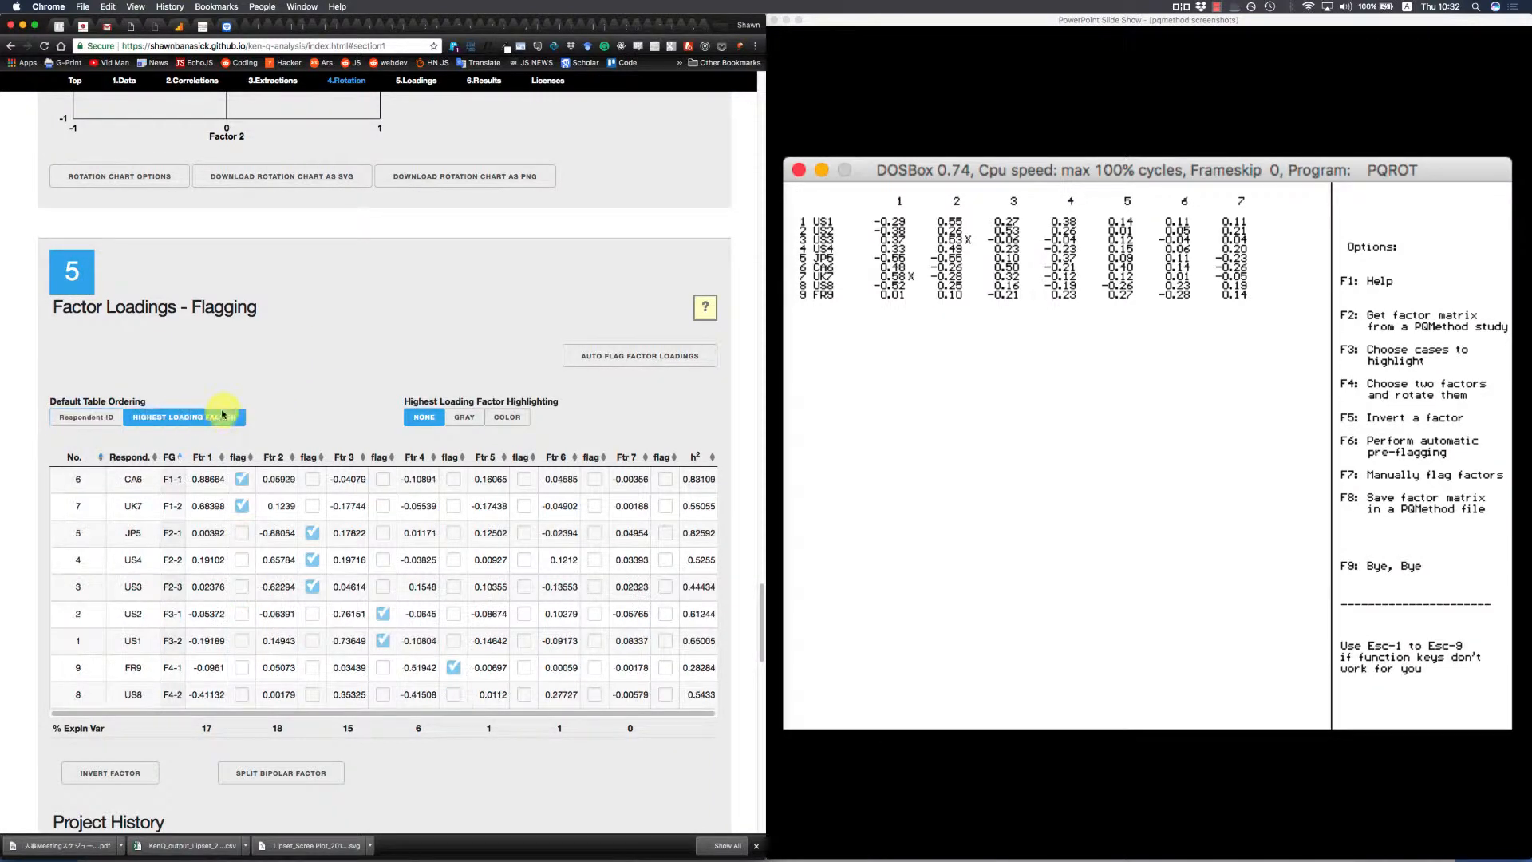
left_click(493, 421)
scroll(342, 355, "down", 2)
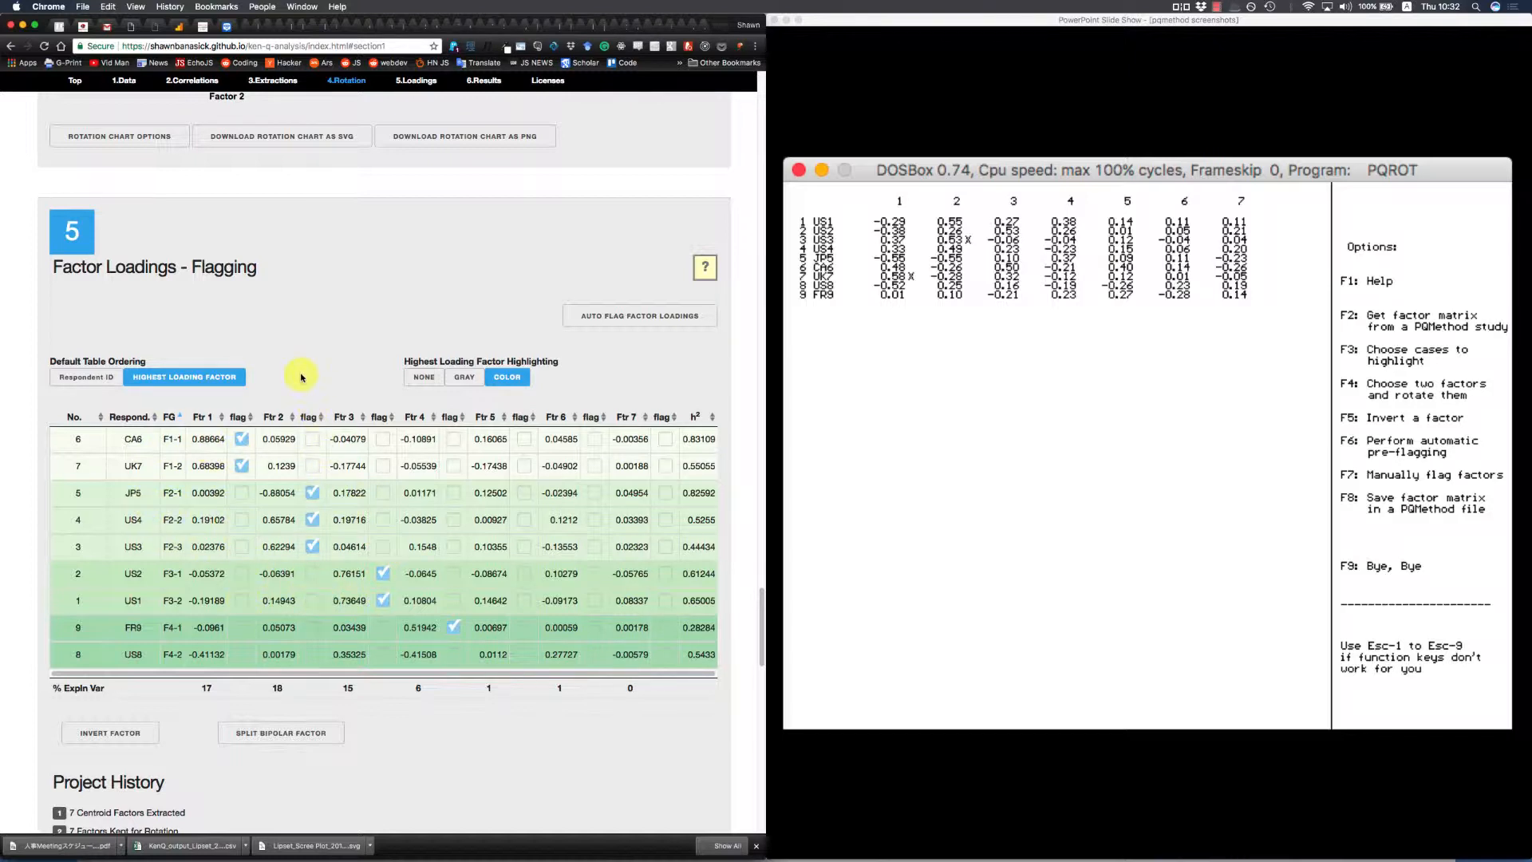
Manually flag US8's loading on Factor 4 and try toggling the flags of US1 on Factor 3 and UK7 on Factor 1.
scroll(435, 558, "down", 2)
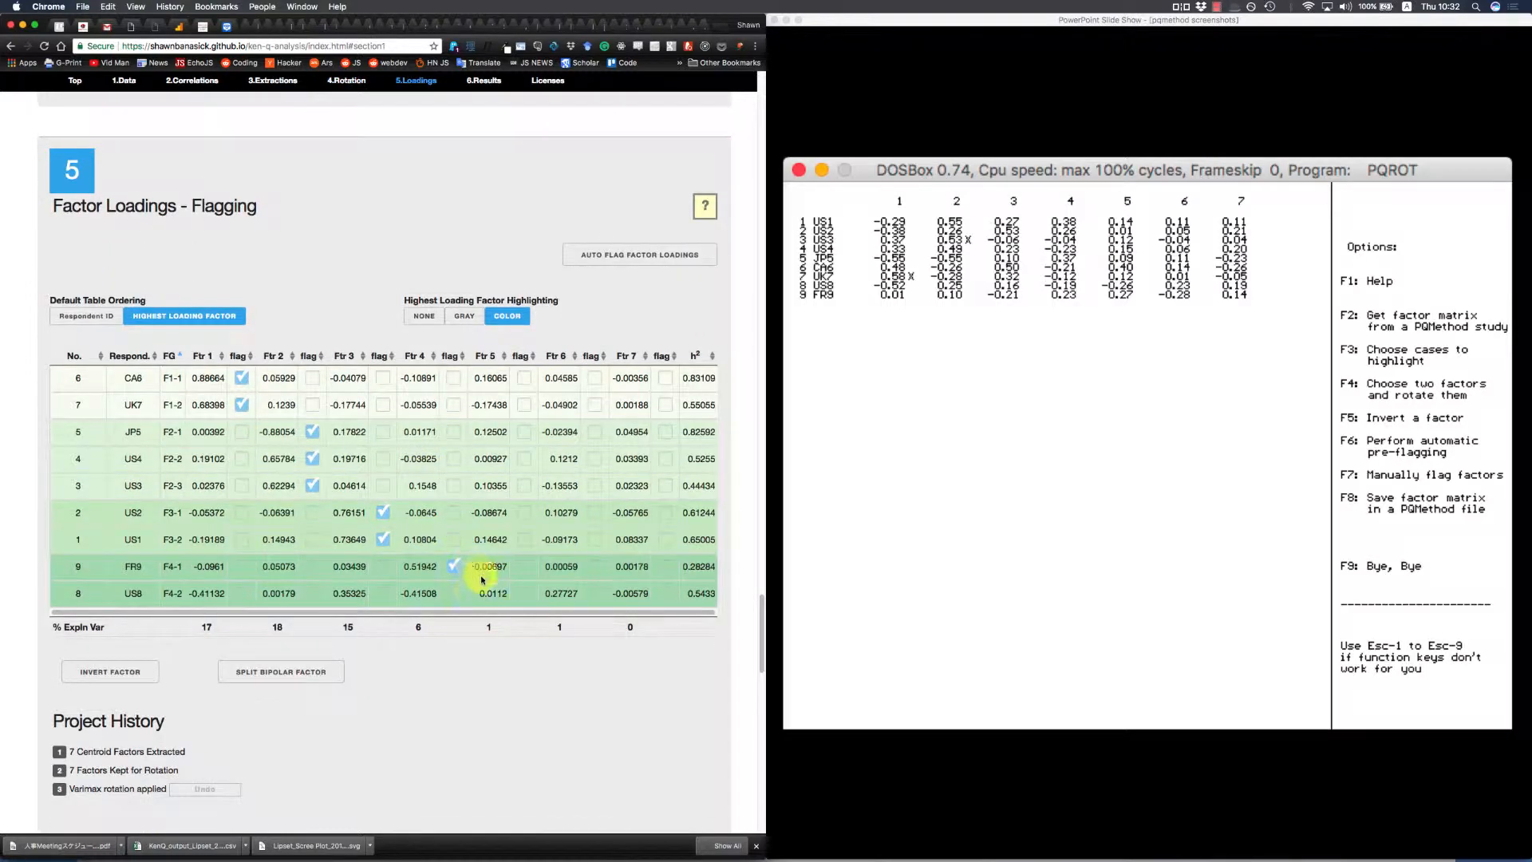
left_click(460, 595)
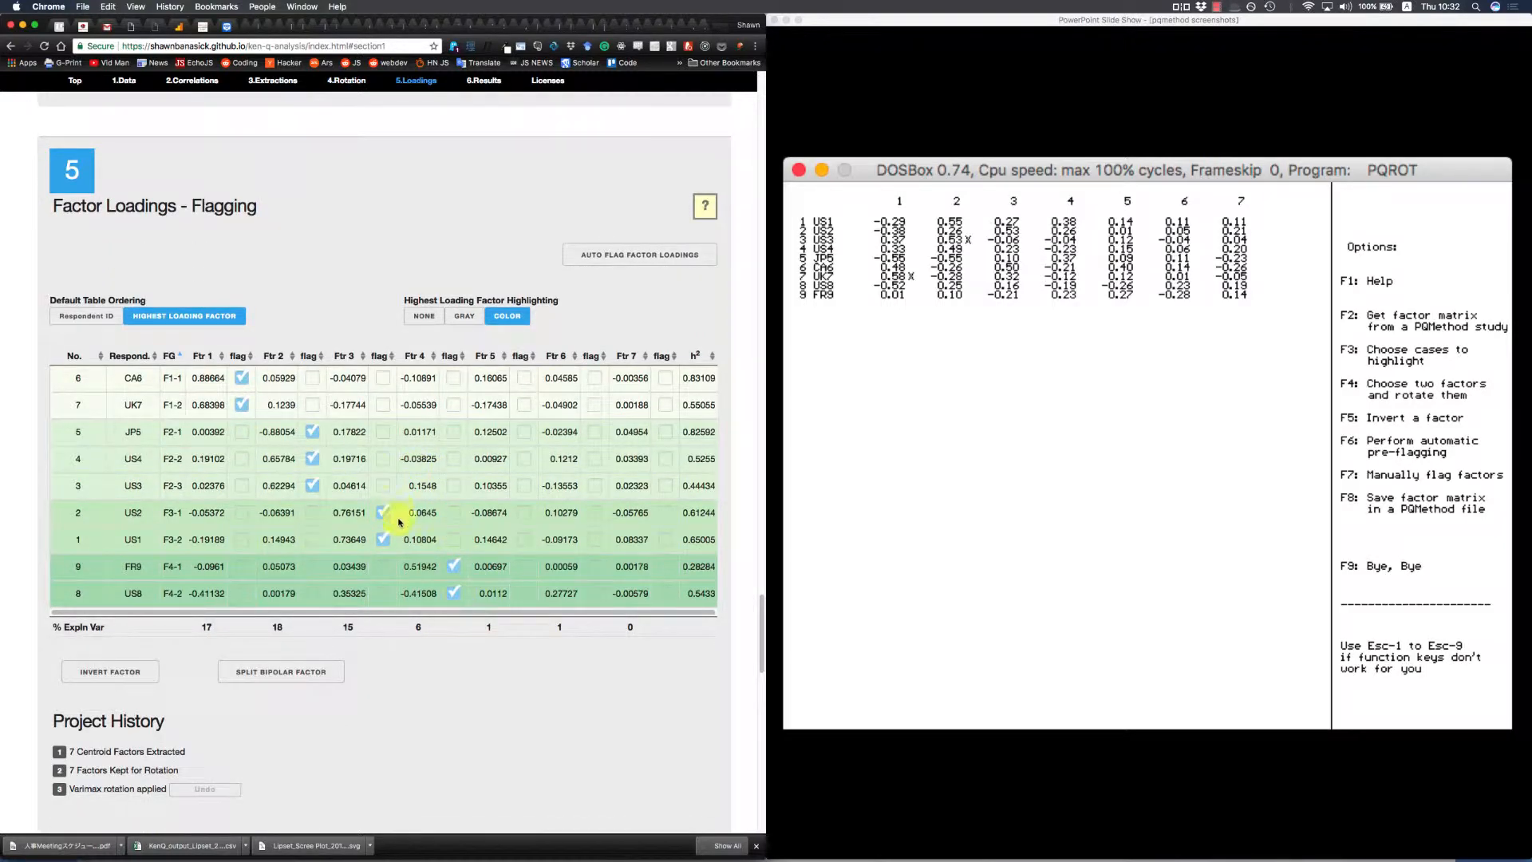
left_click(386, 542)
left_click(383, 541)
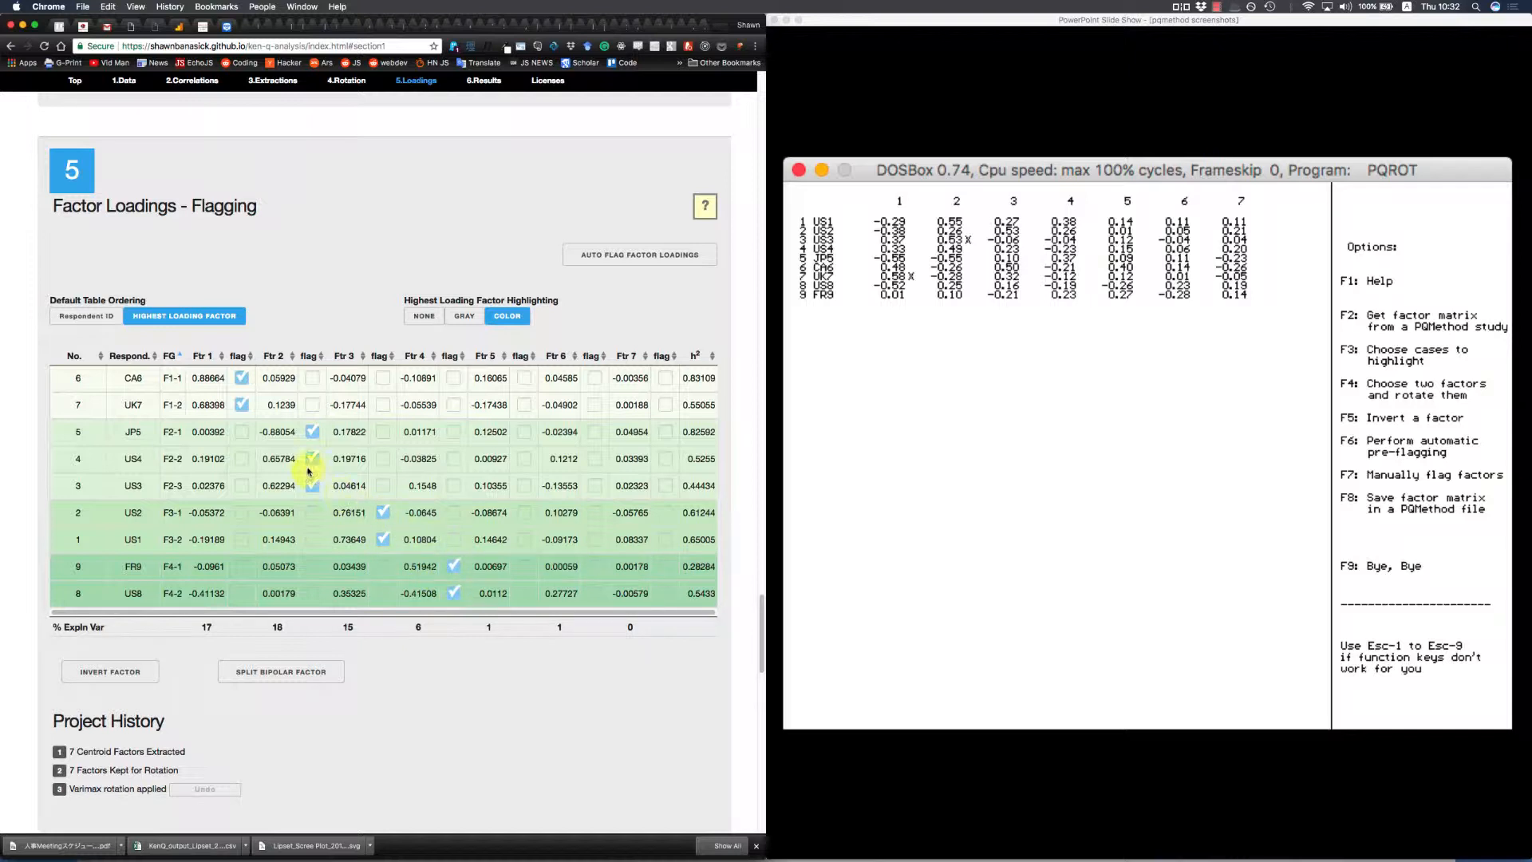
left_click(239, 405)
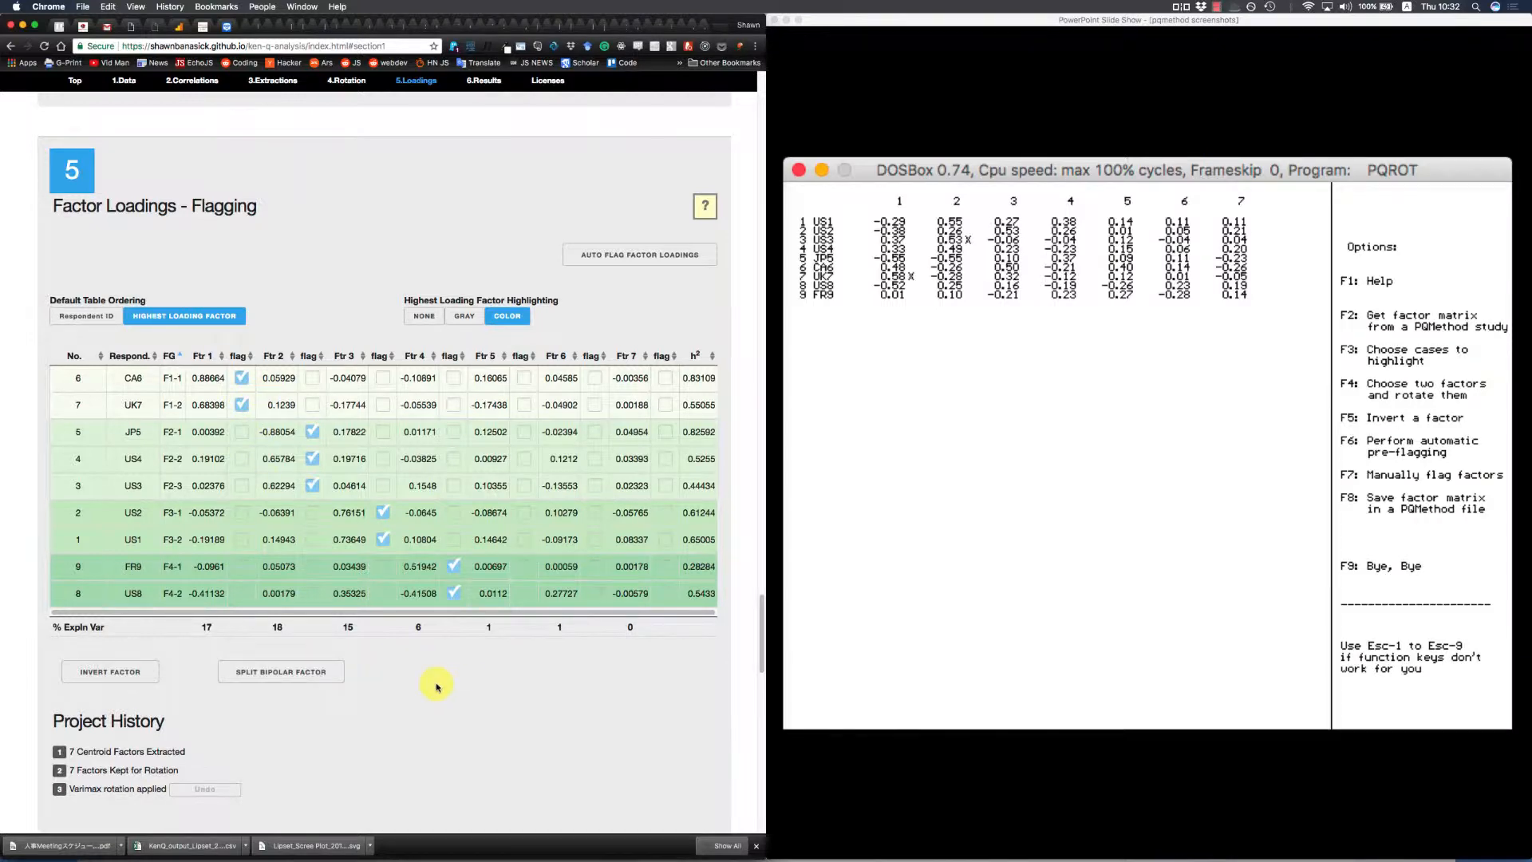
Choose Factors 1, 2 and 3 for output in the Results section and display the preliminary output.
scroll(437, 687, "down", 5)
scroll(436, 662, "up", 3)
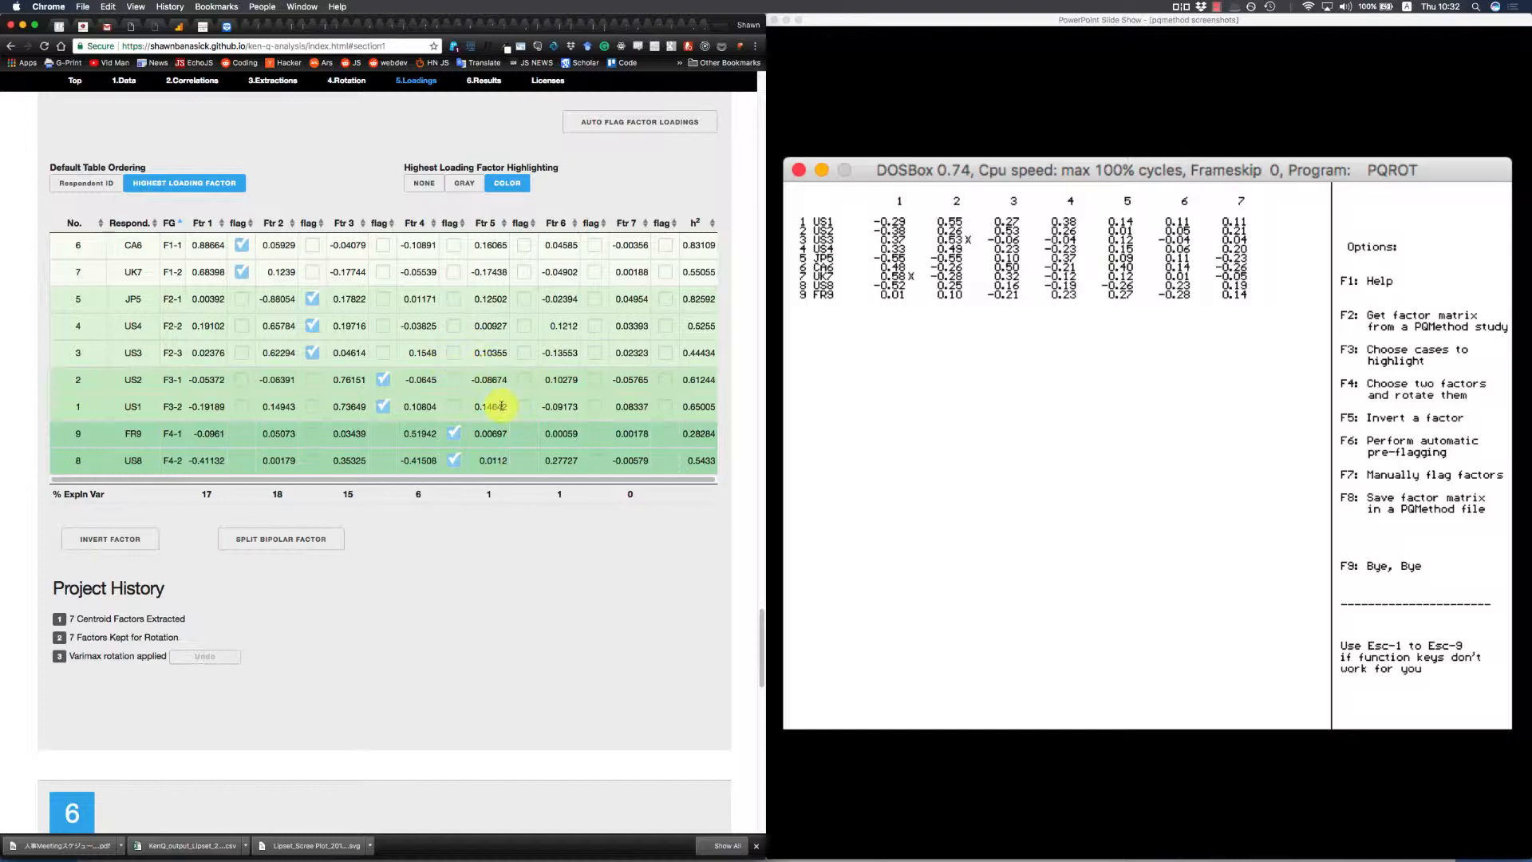
scroll(501, 406, "down", 5)
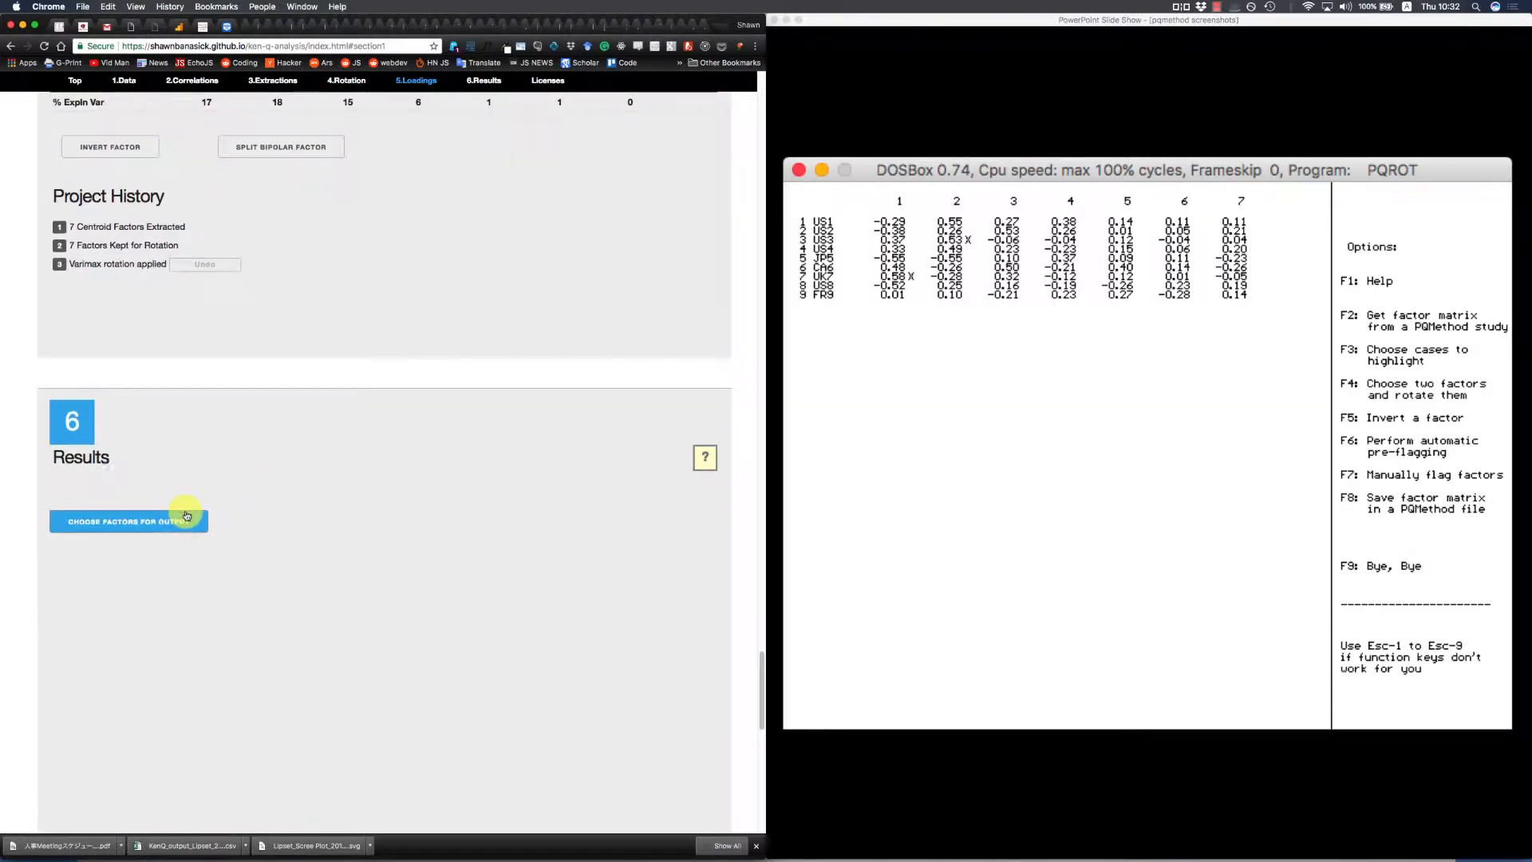
left_click(188, 520)
scroll(332, 438, "down", 3)
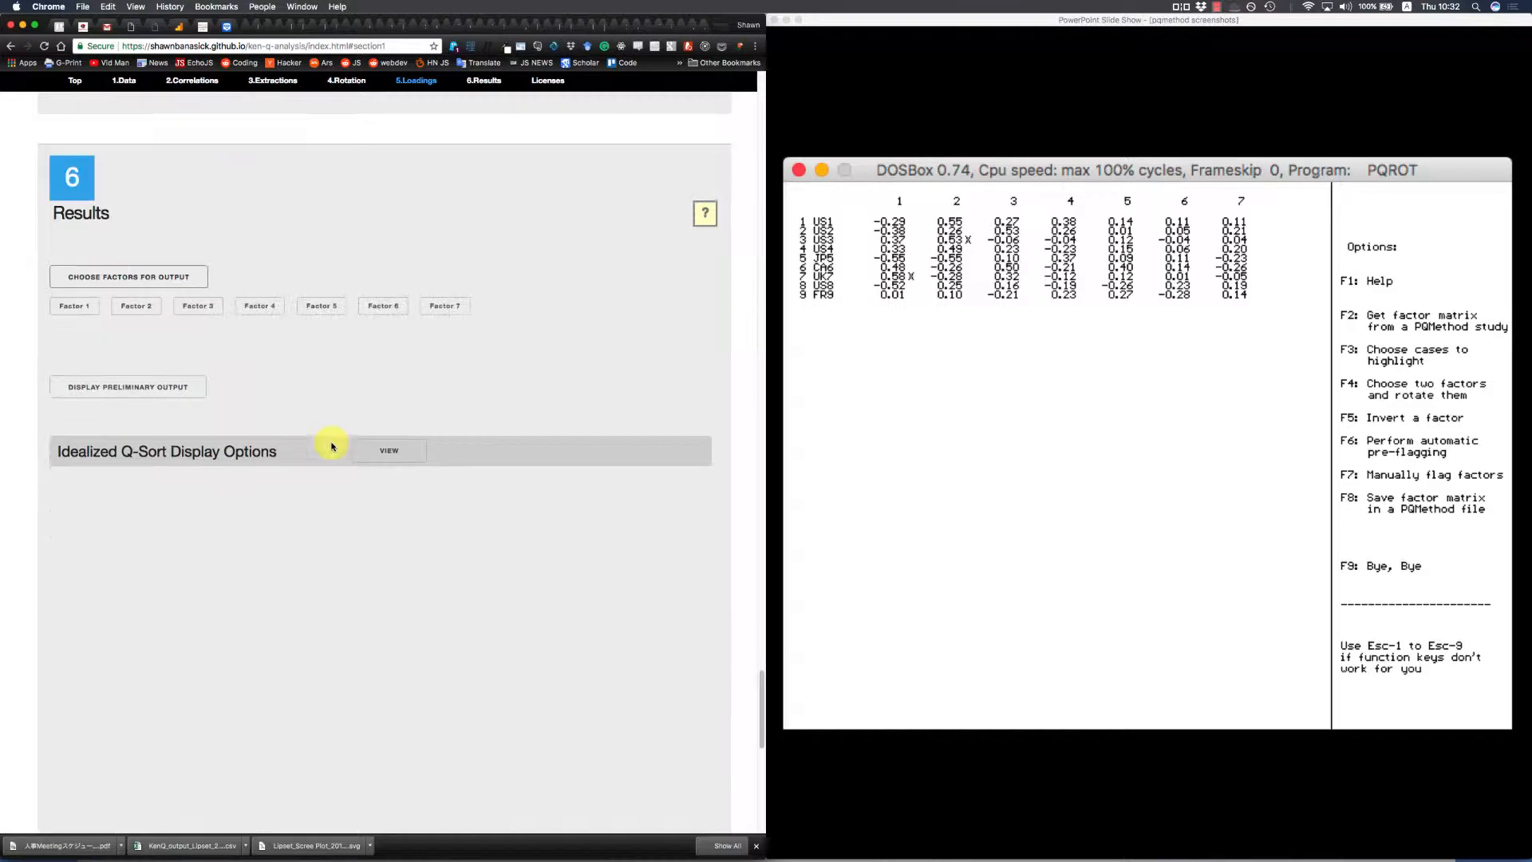
left_click(80, 311)
left_click(137, 308)
left_click(199, 308)
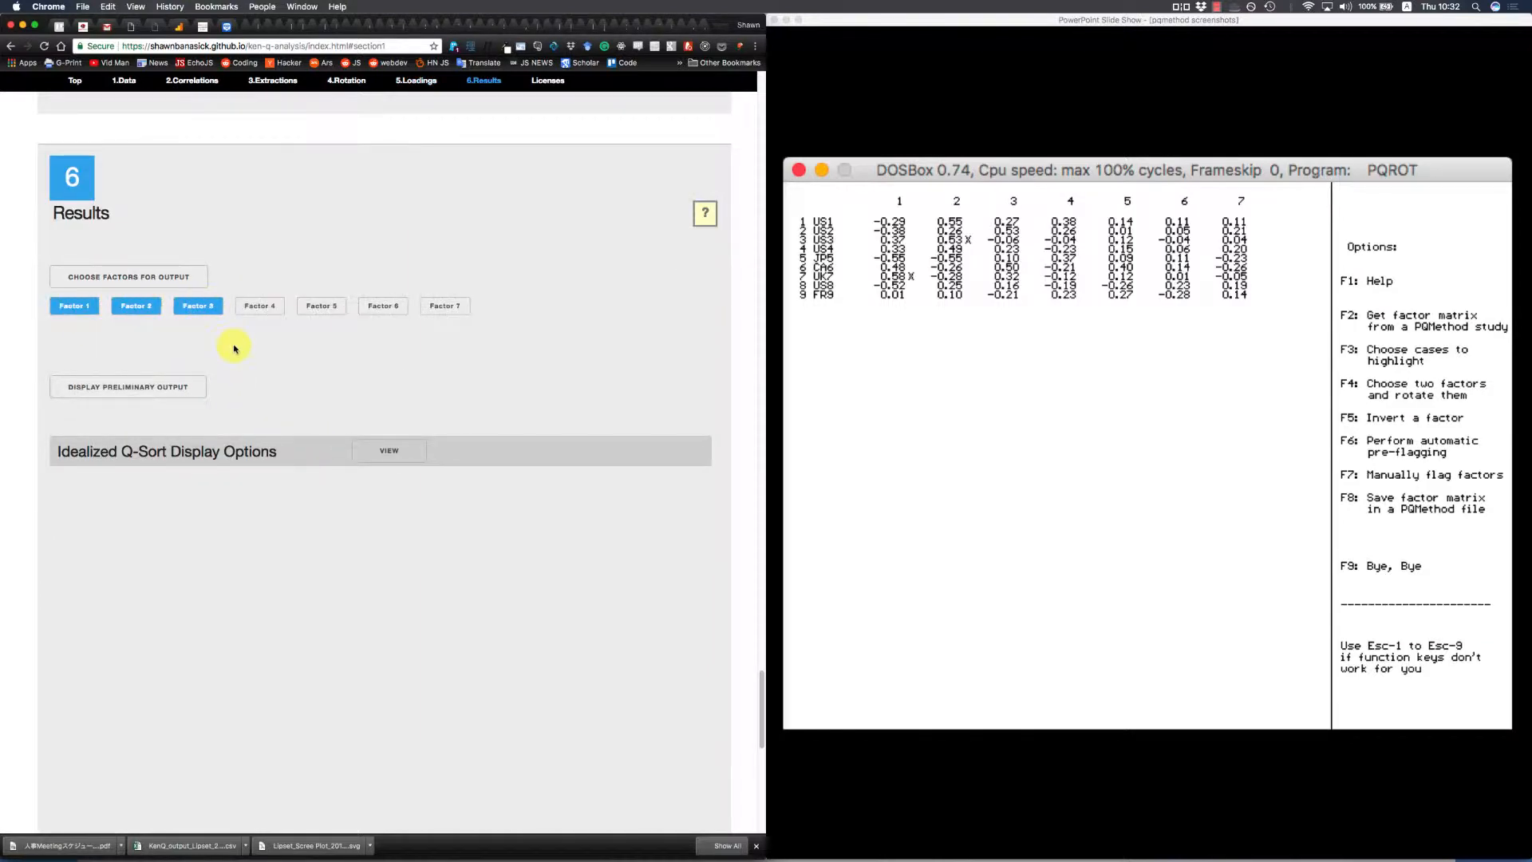
scroll(234, 348, "down", 1)
left_click(127, 367)
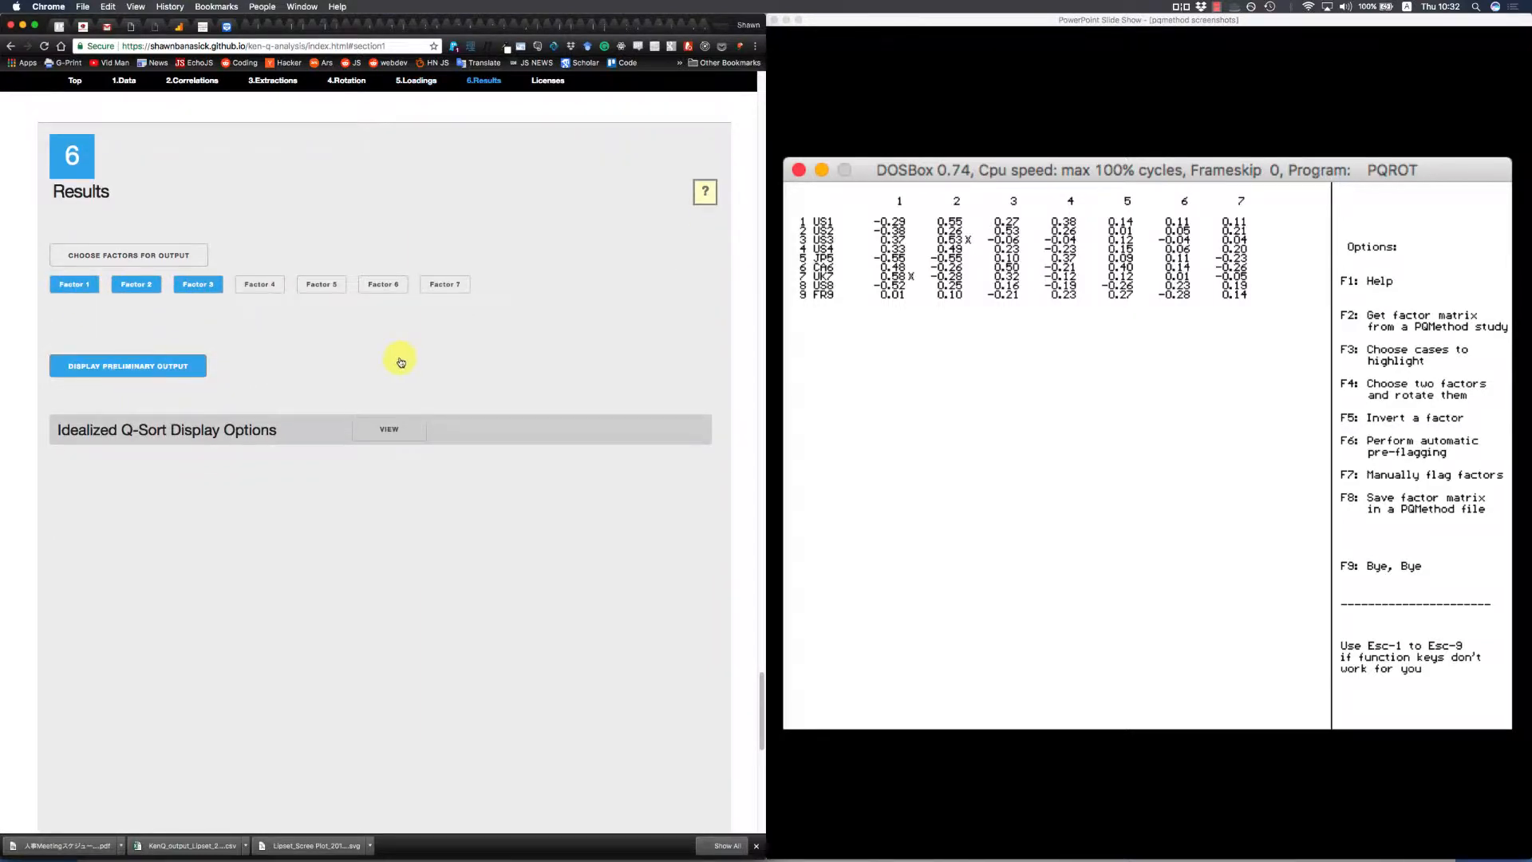
Look through the idealized Q-sorts for Factors 1 to 3 and their distinguishing-statement legends.
scroll(447, 406, "down", 1)
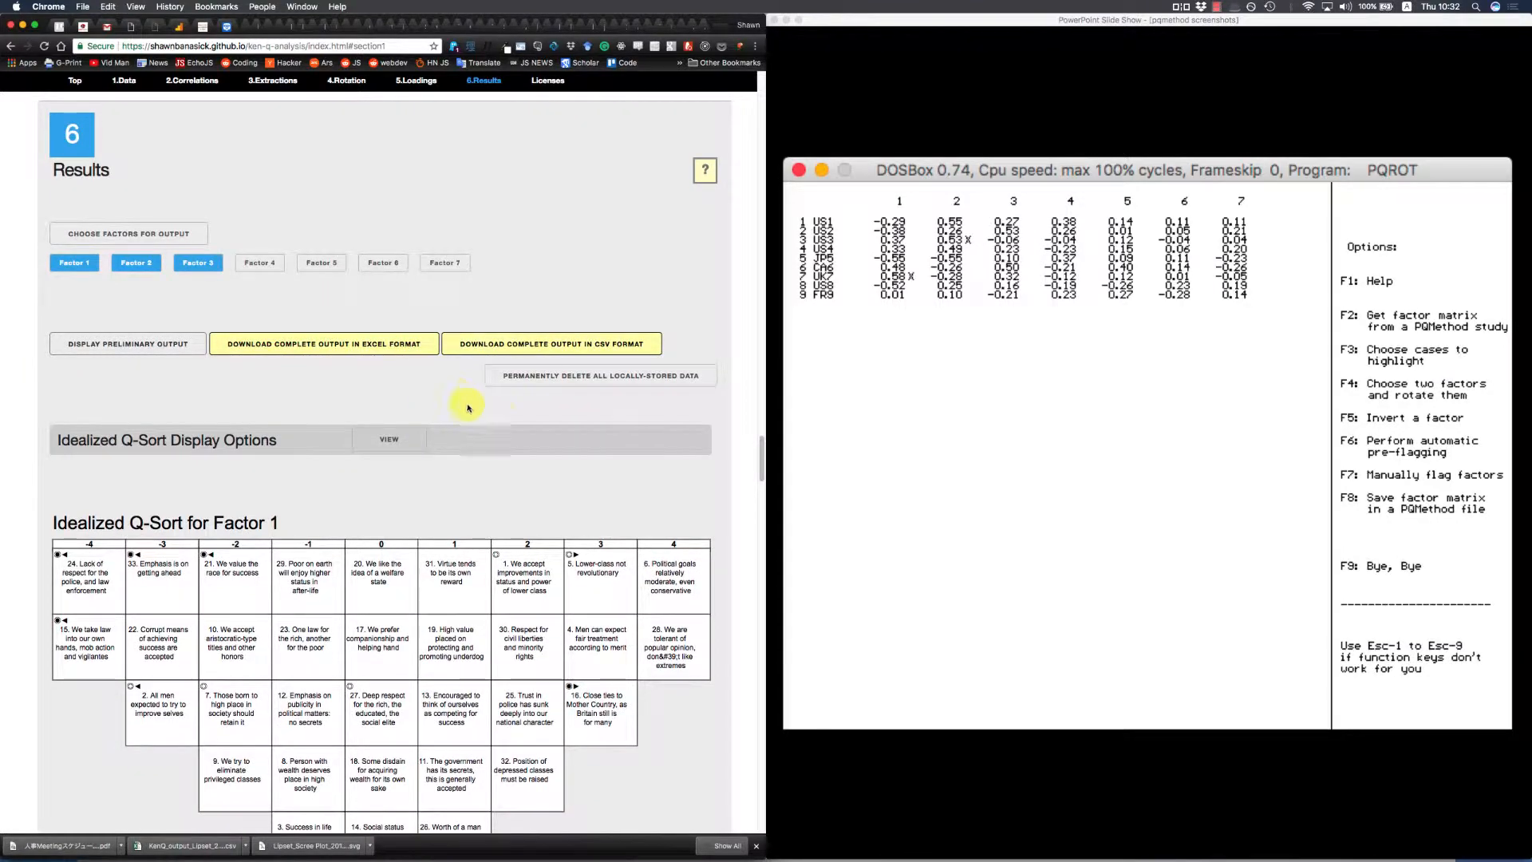
scroll(503, 423, "down", 5)
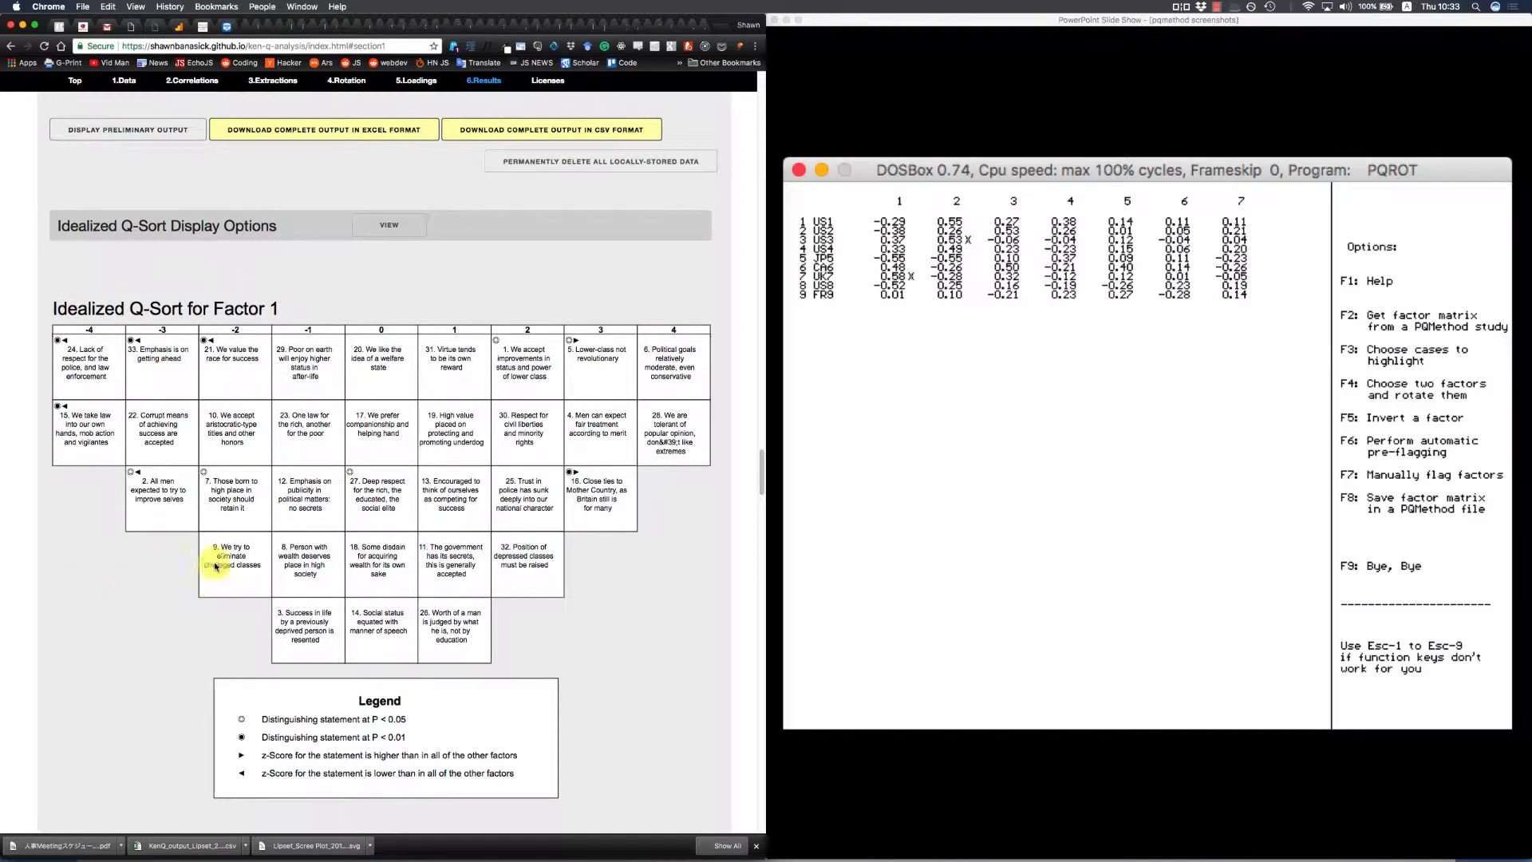
scroll(157, 486, "down", 13)
scroll(161, 484, "down", 19)
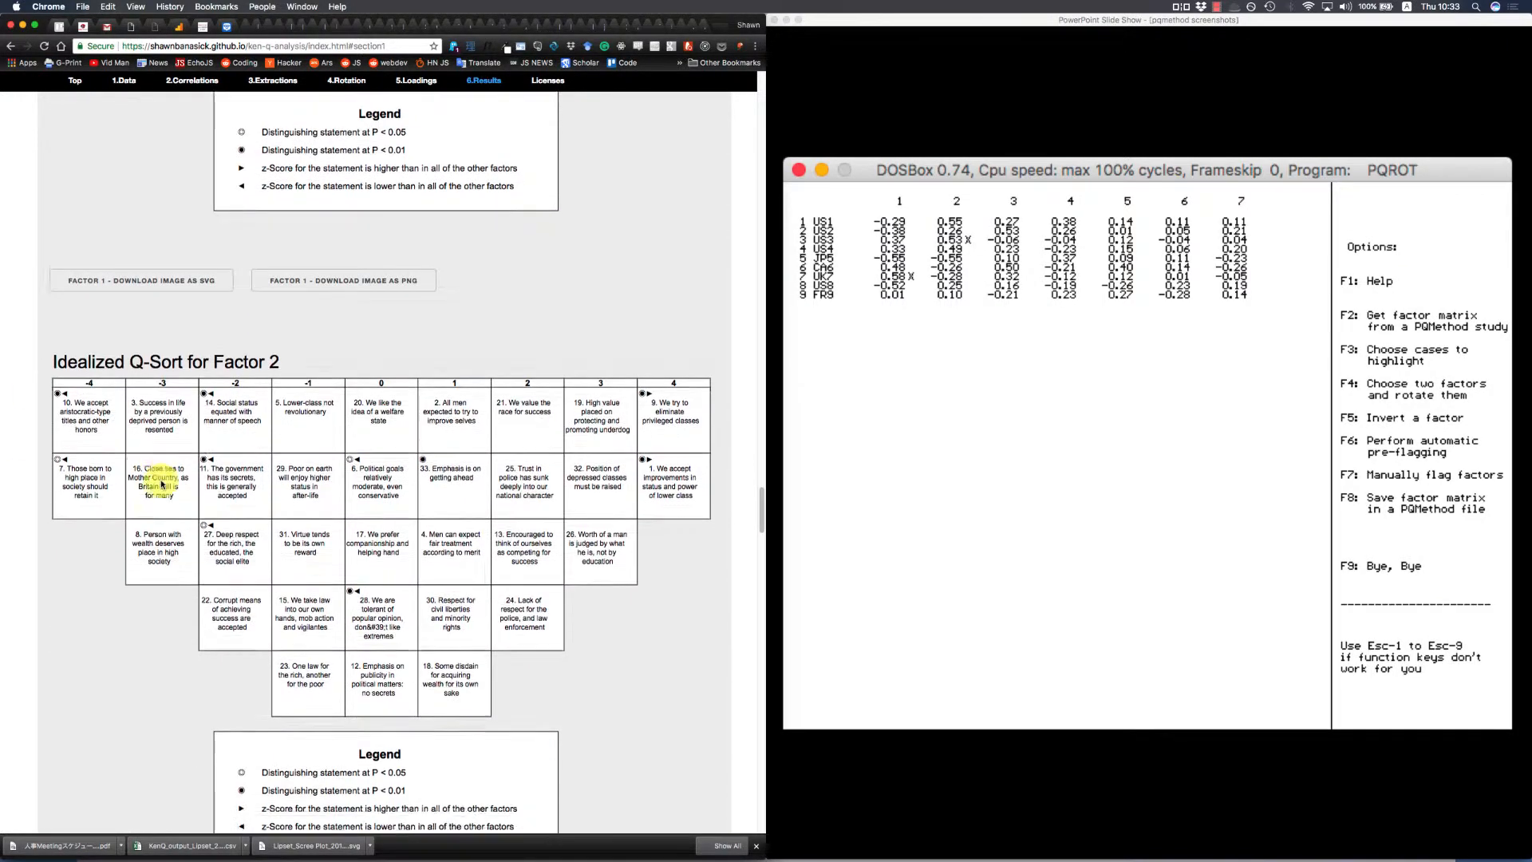
scroll(159, 483, "up", 20)
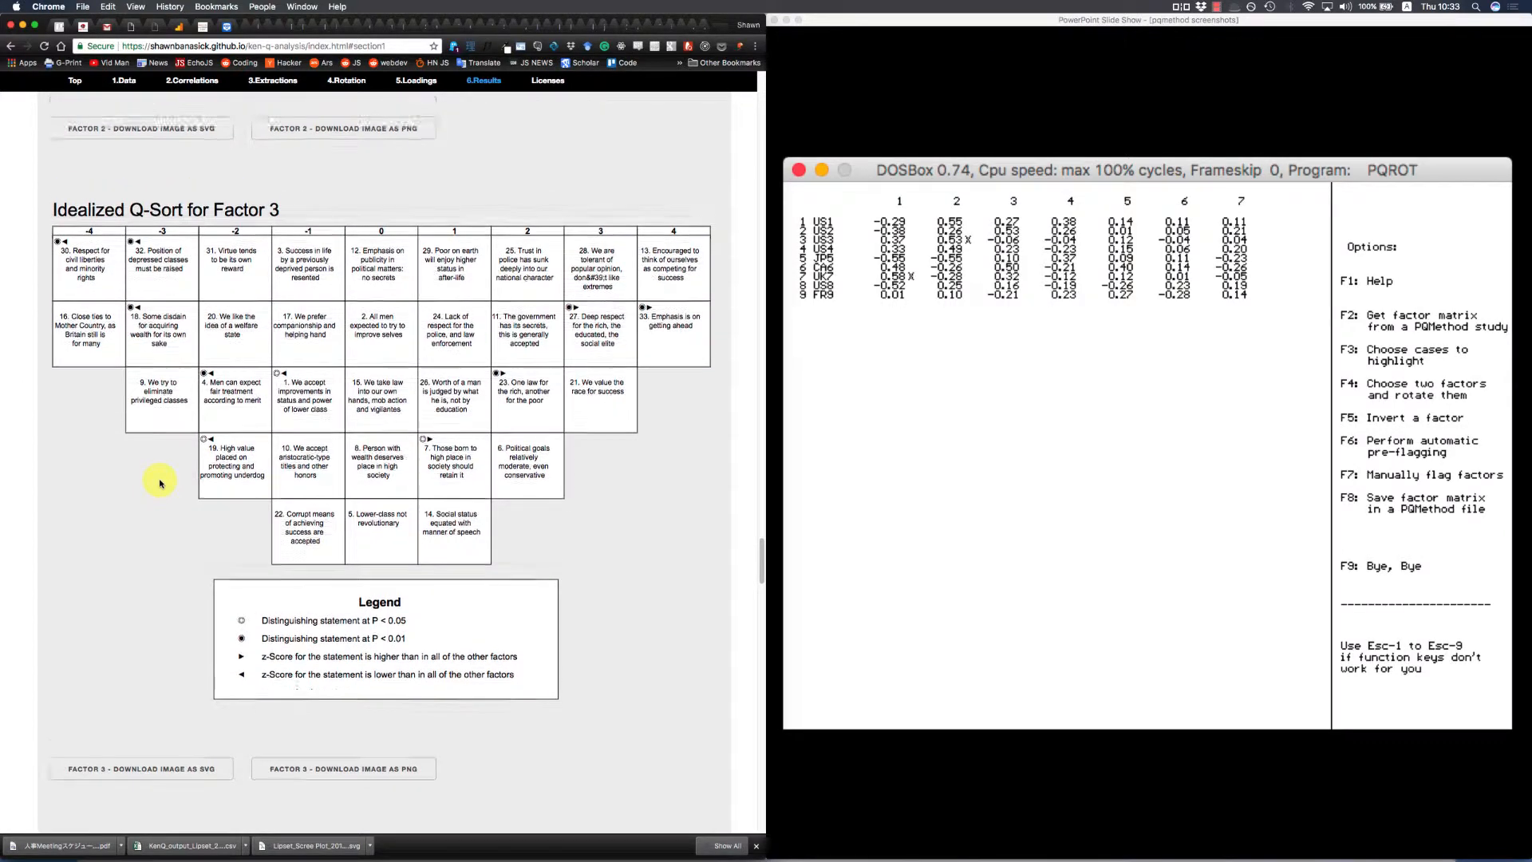
scroll(160, 482, "down", 3)
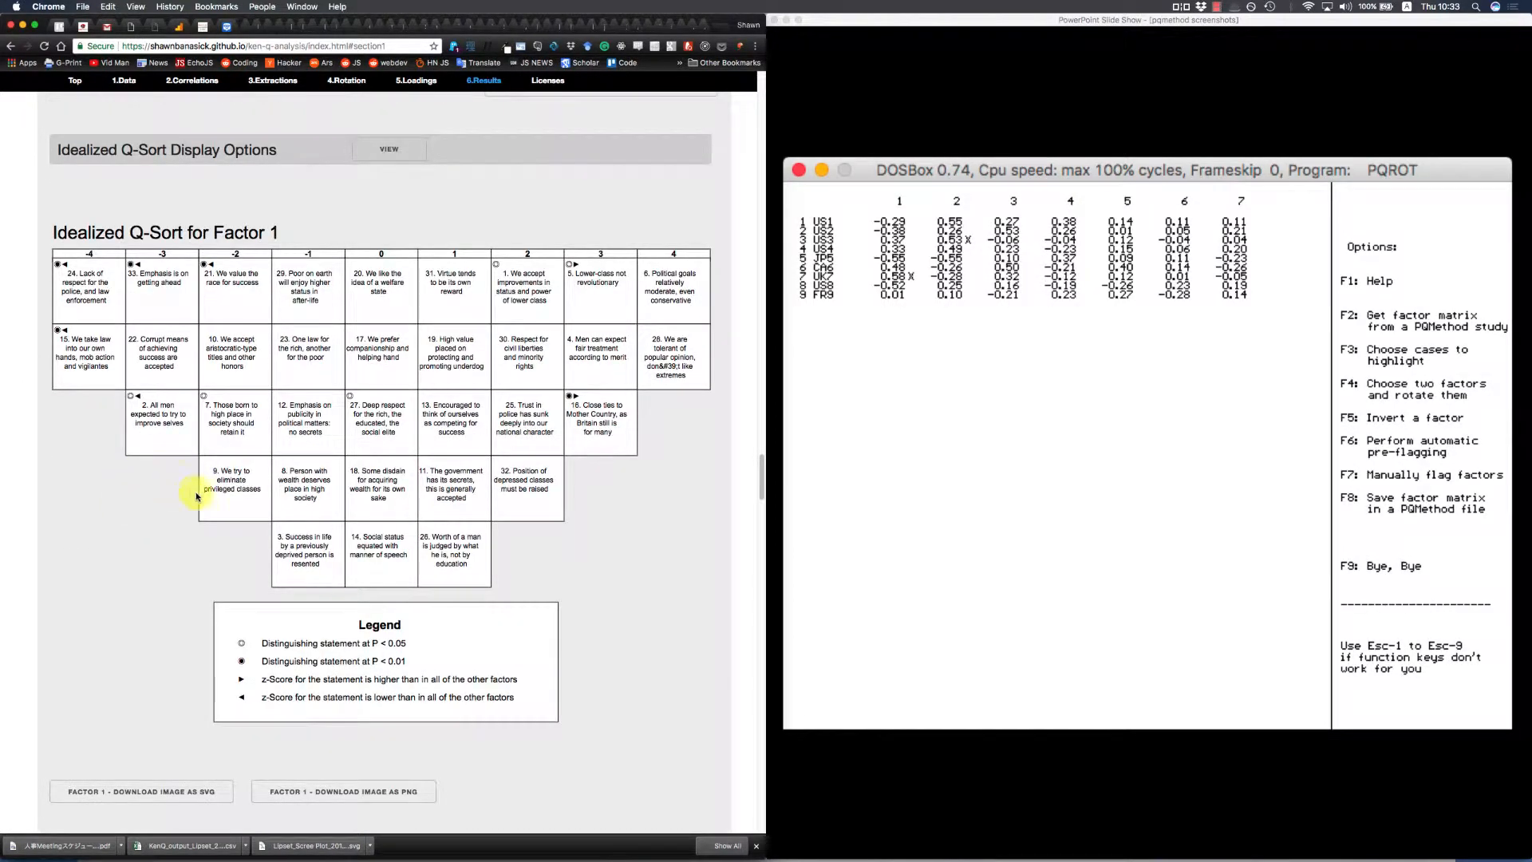
Download the complete Ken-Q output in CSV format from the Results section and open the downloaded file in Excel.
scroll(282, 390, "up", 20)
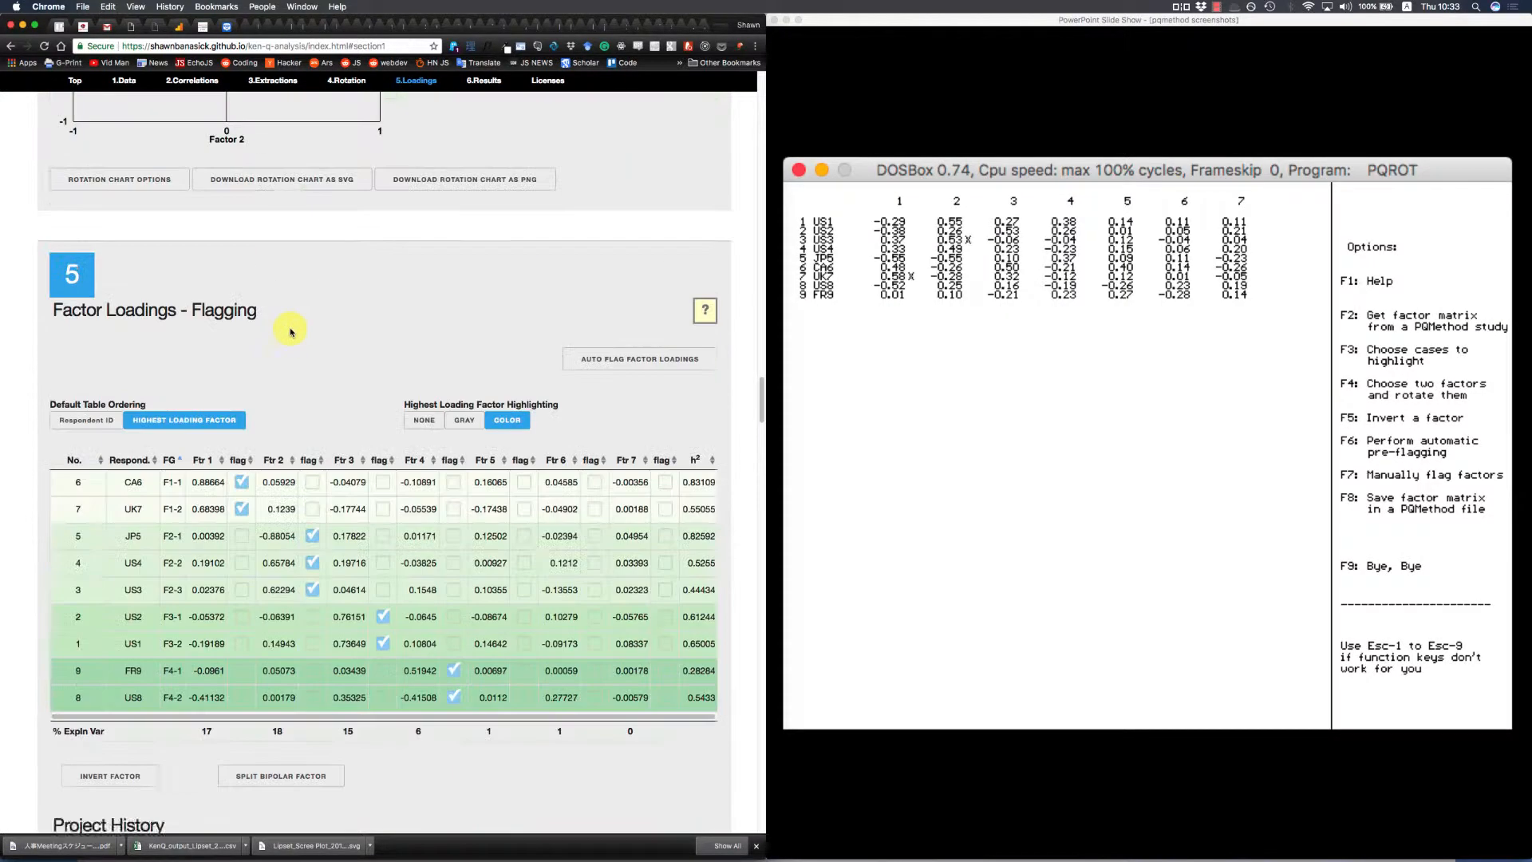
scroll(290, 332, "up", 5)
scroll(291, 332, "down", 8)
scroll(292, 332, "up", 19)
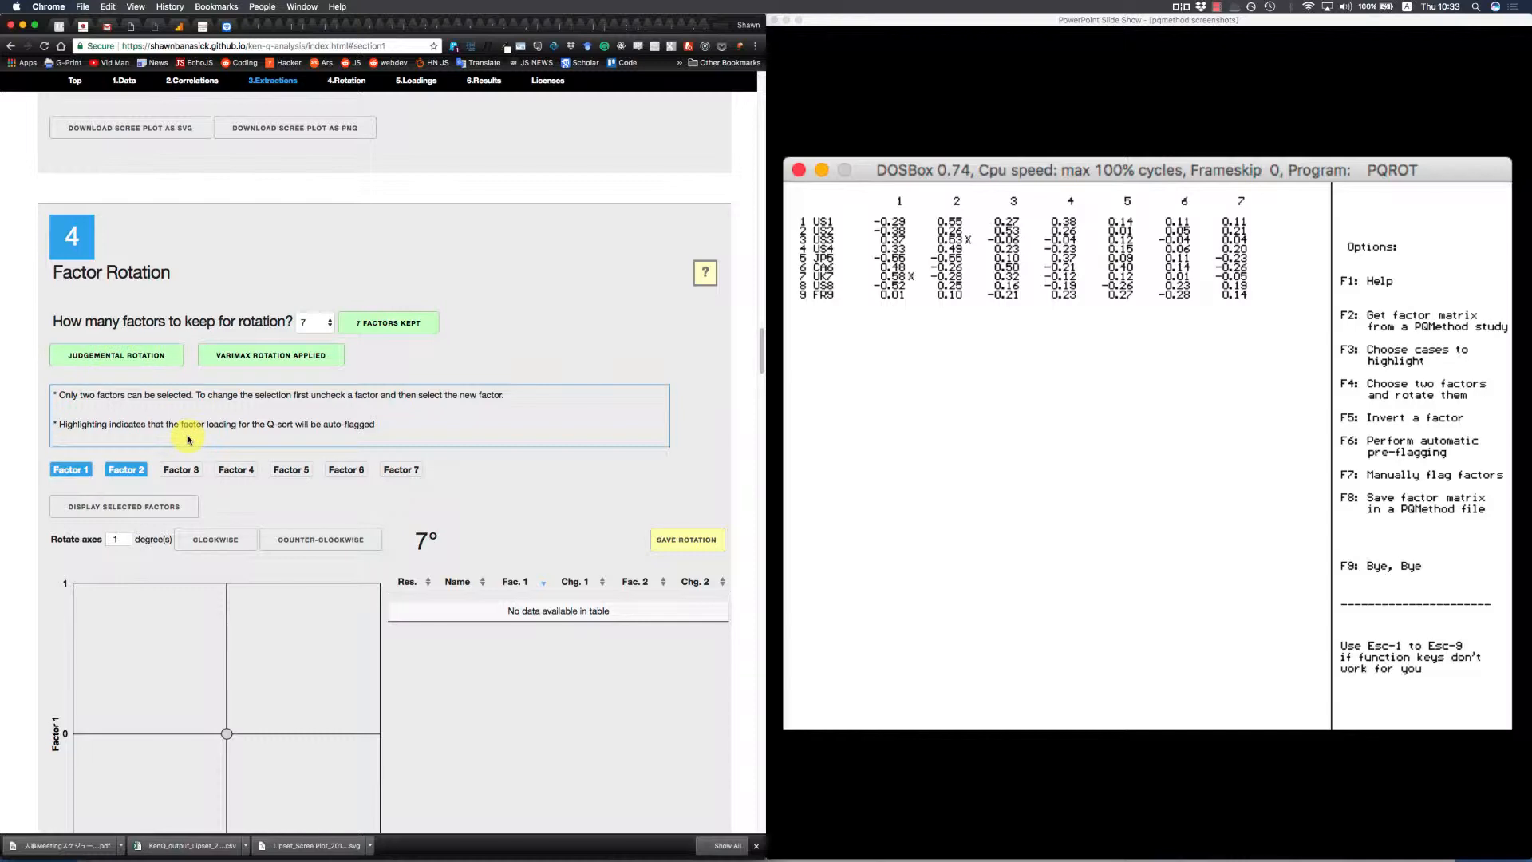
scroll(190, 440, "down", 20)
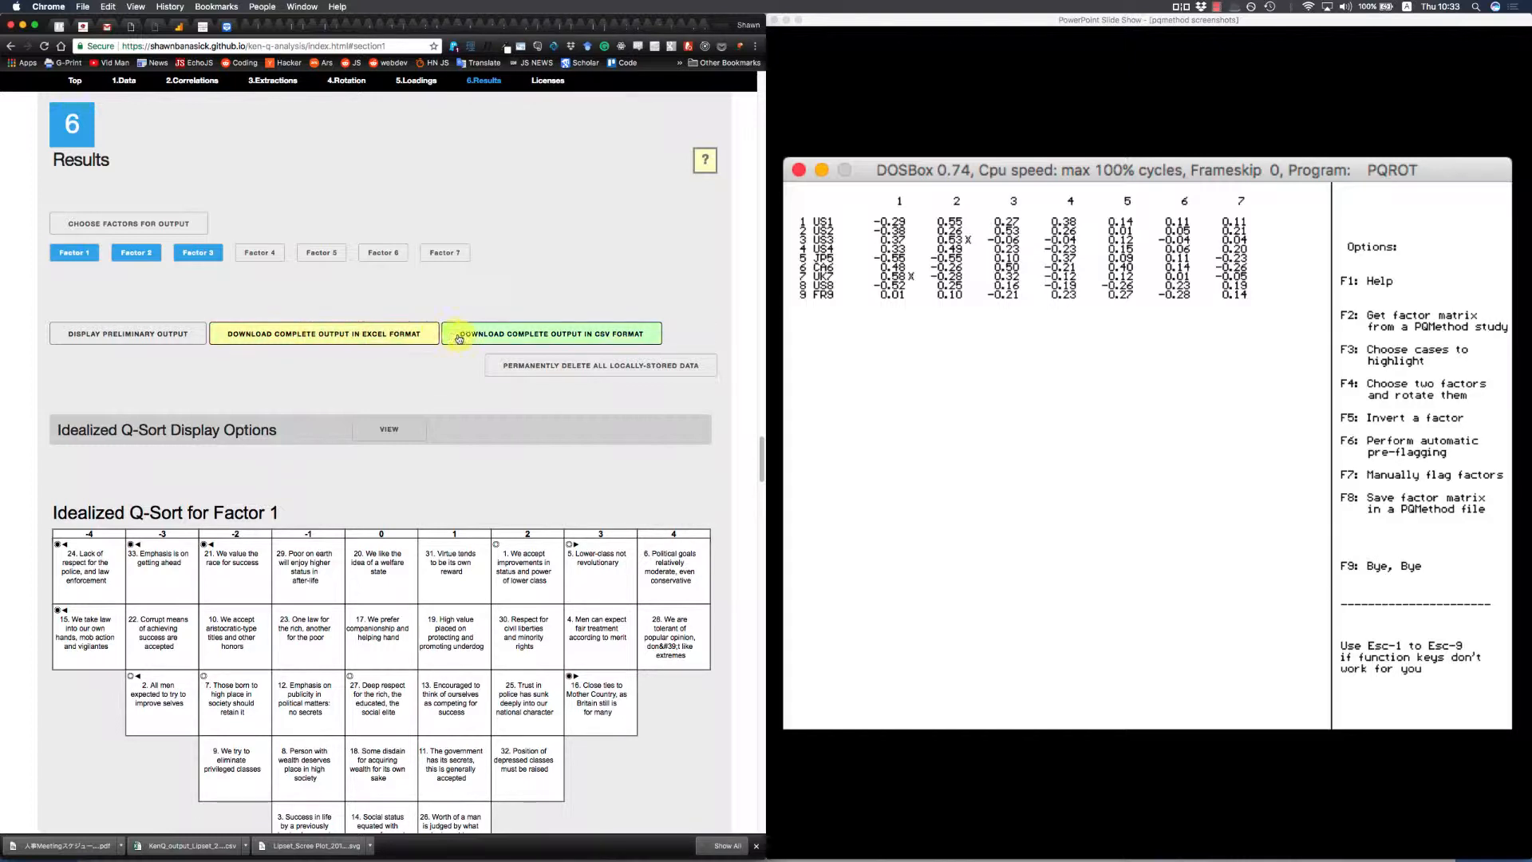
scroll(349, 417, "down", 1)
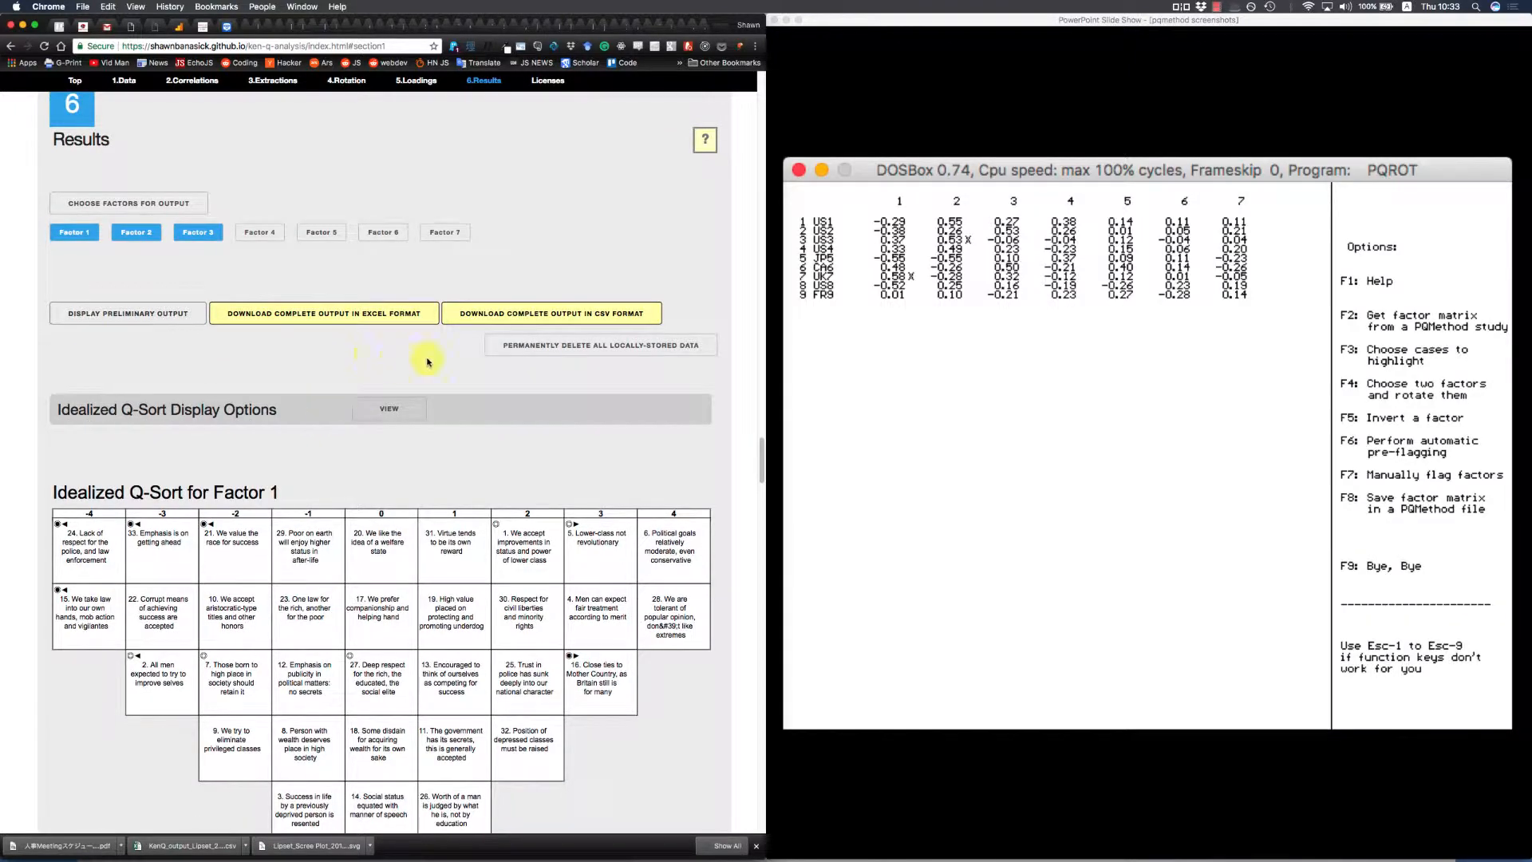
left_click(474, 315)
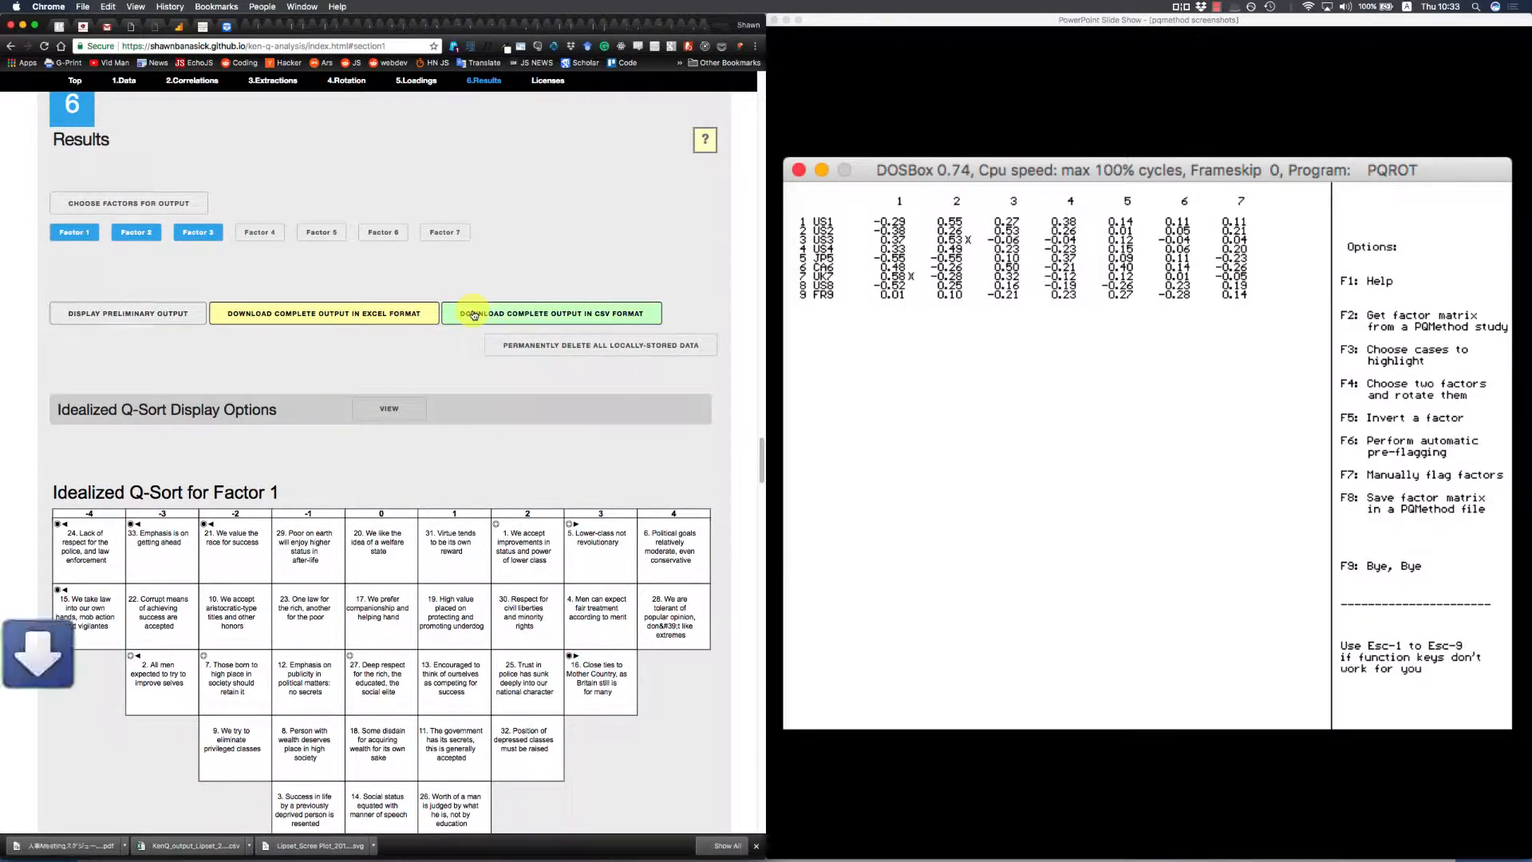
left_click(65, 845)
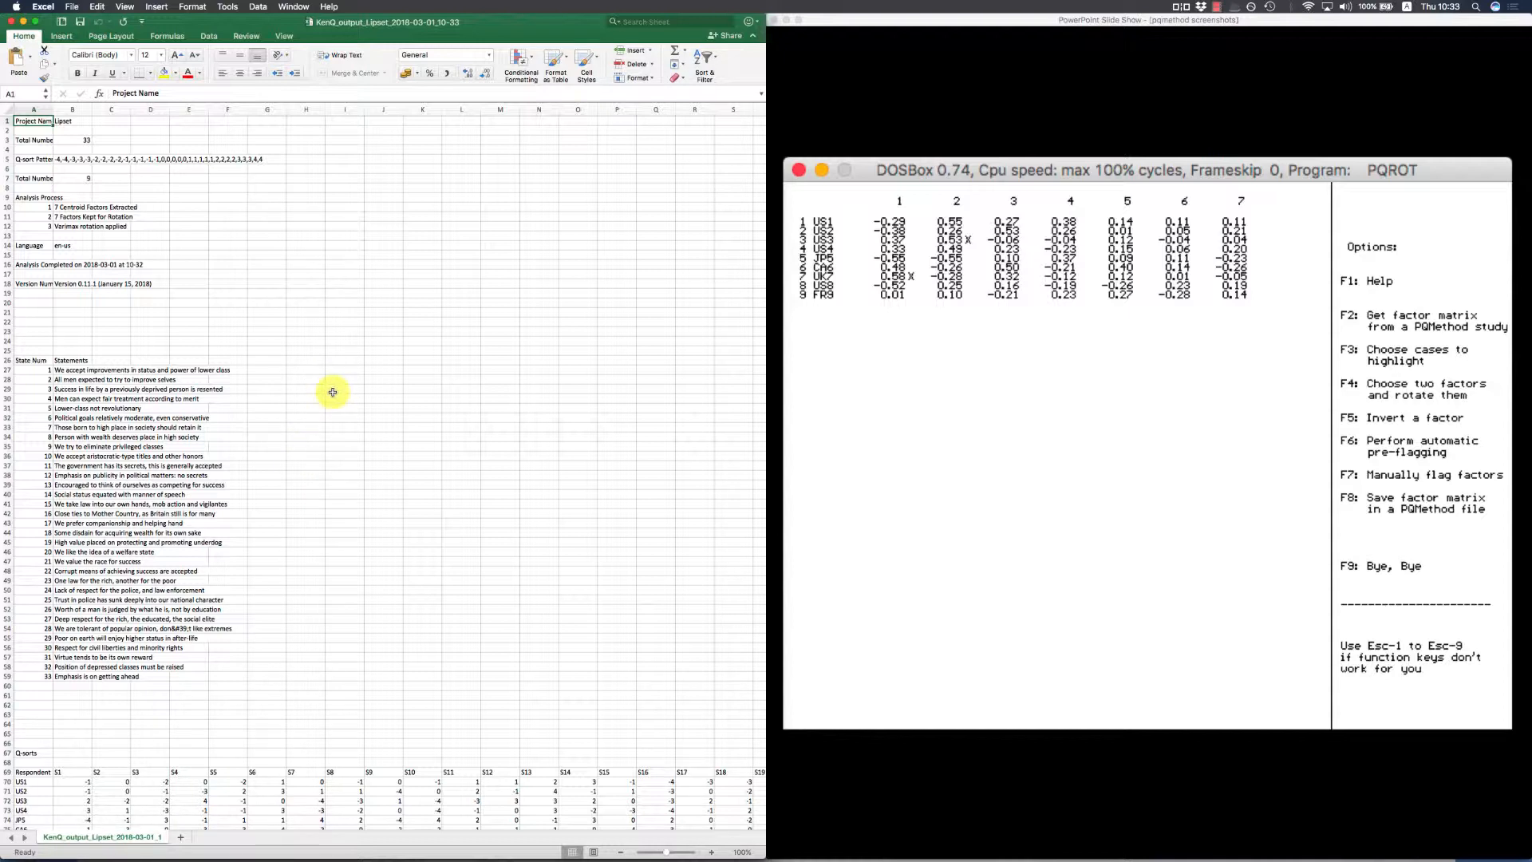
Switch to PowerPoint and restart the PQMethod screenshots slide show from slide 8, the QVARIMAX rotation screen.
left_click(965, 378)
left_click(916, 362)
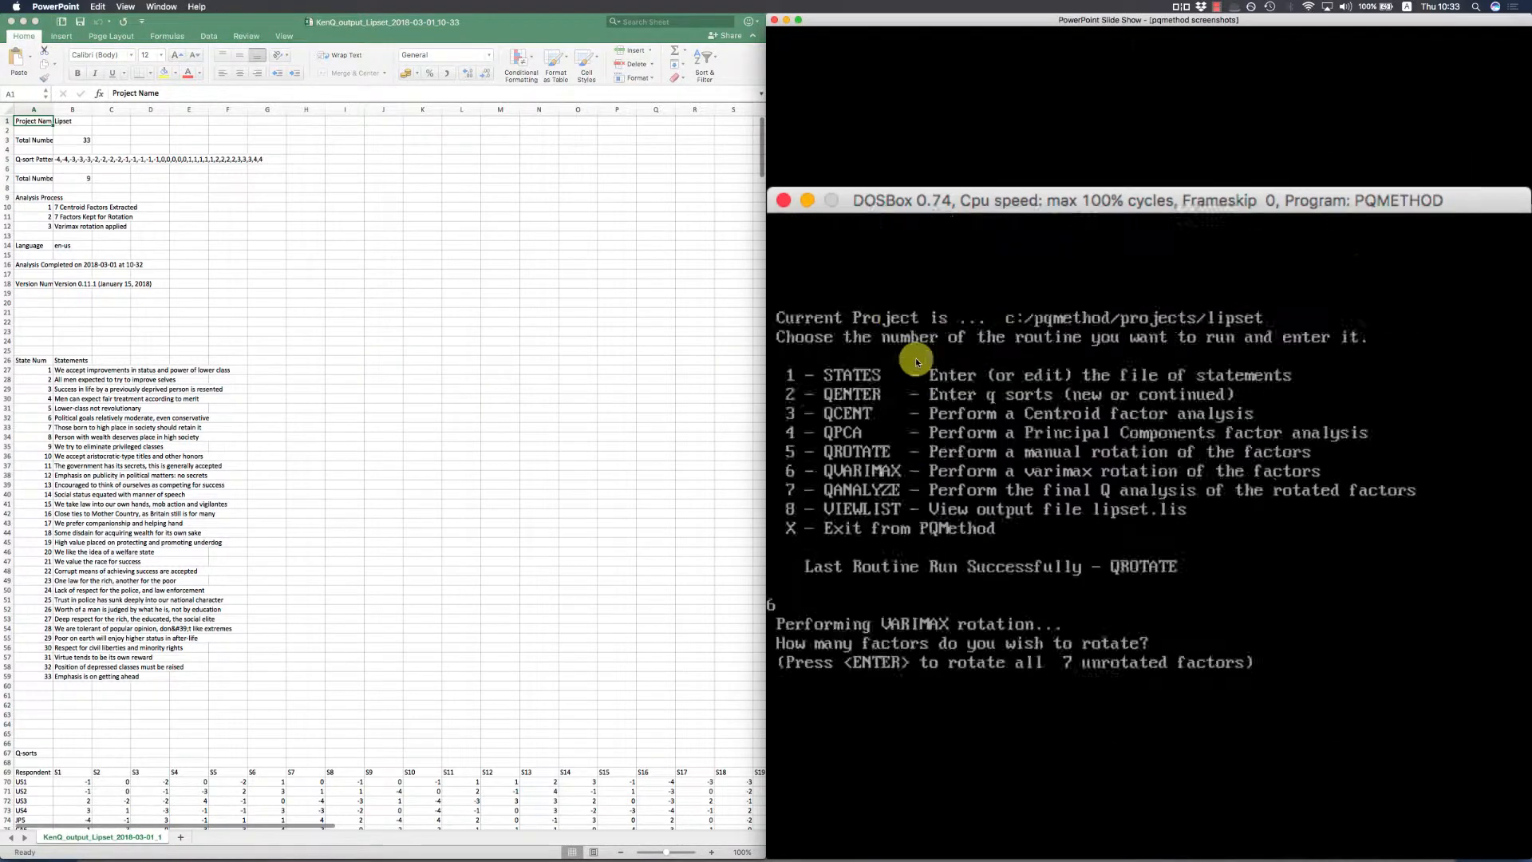
left_click(916, 362)
left_click(916, 362)
left_click(916, 359)
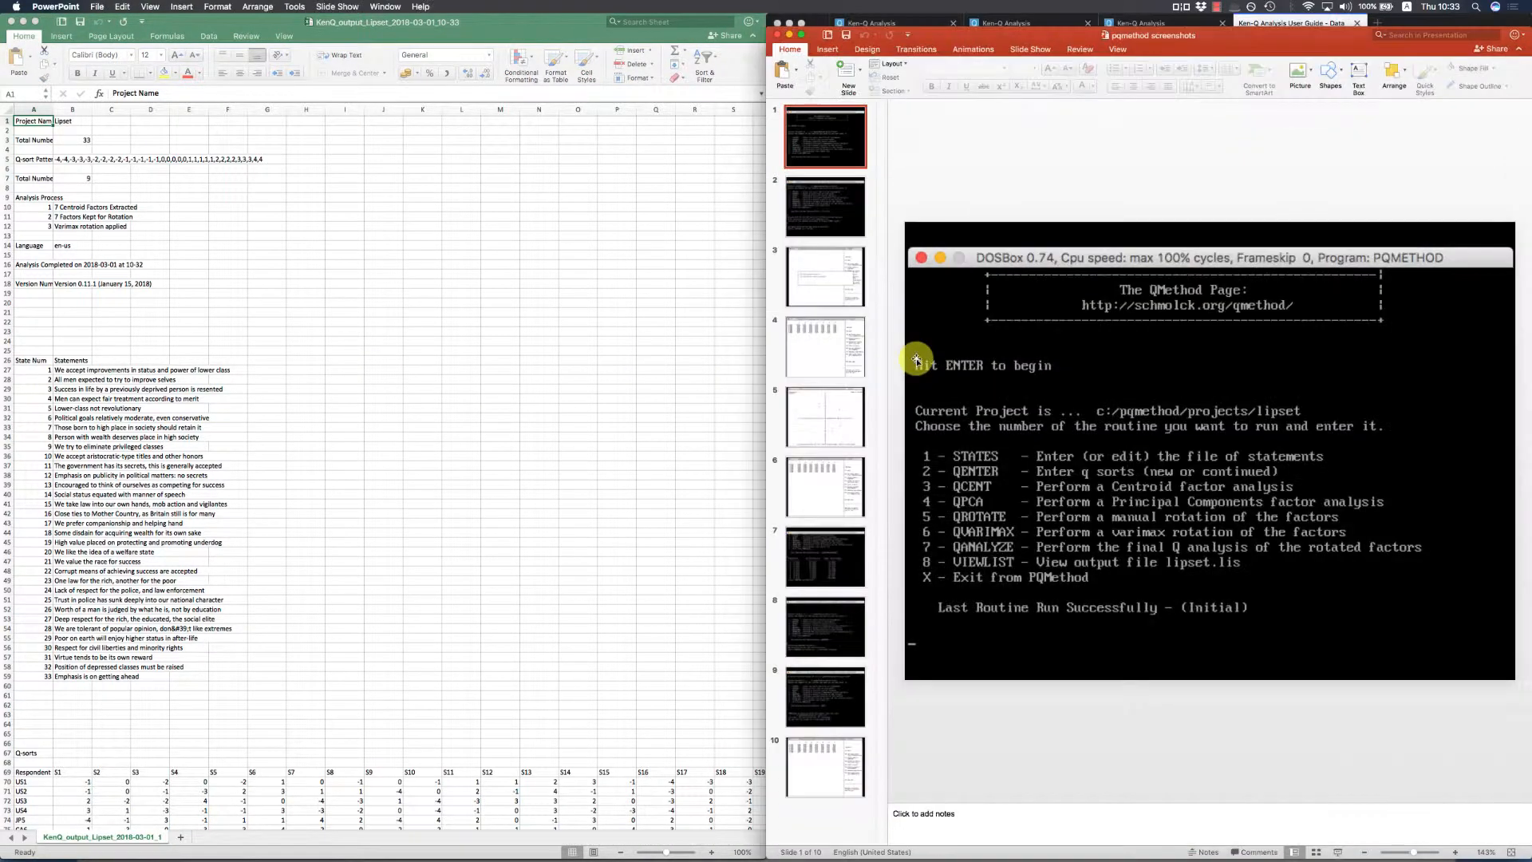
left_click(842, 626)
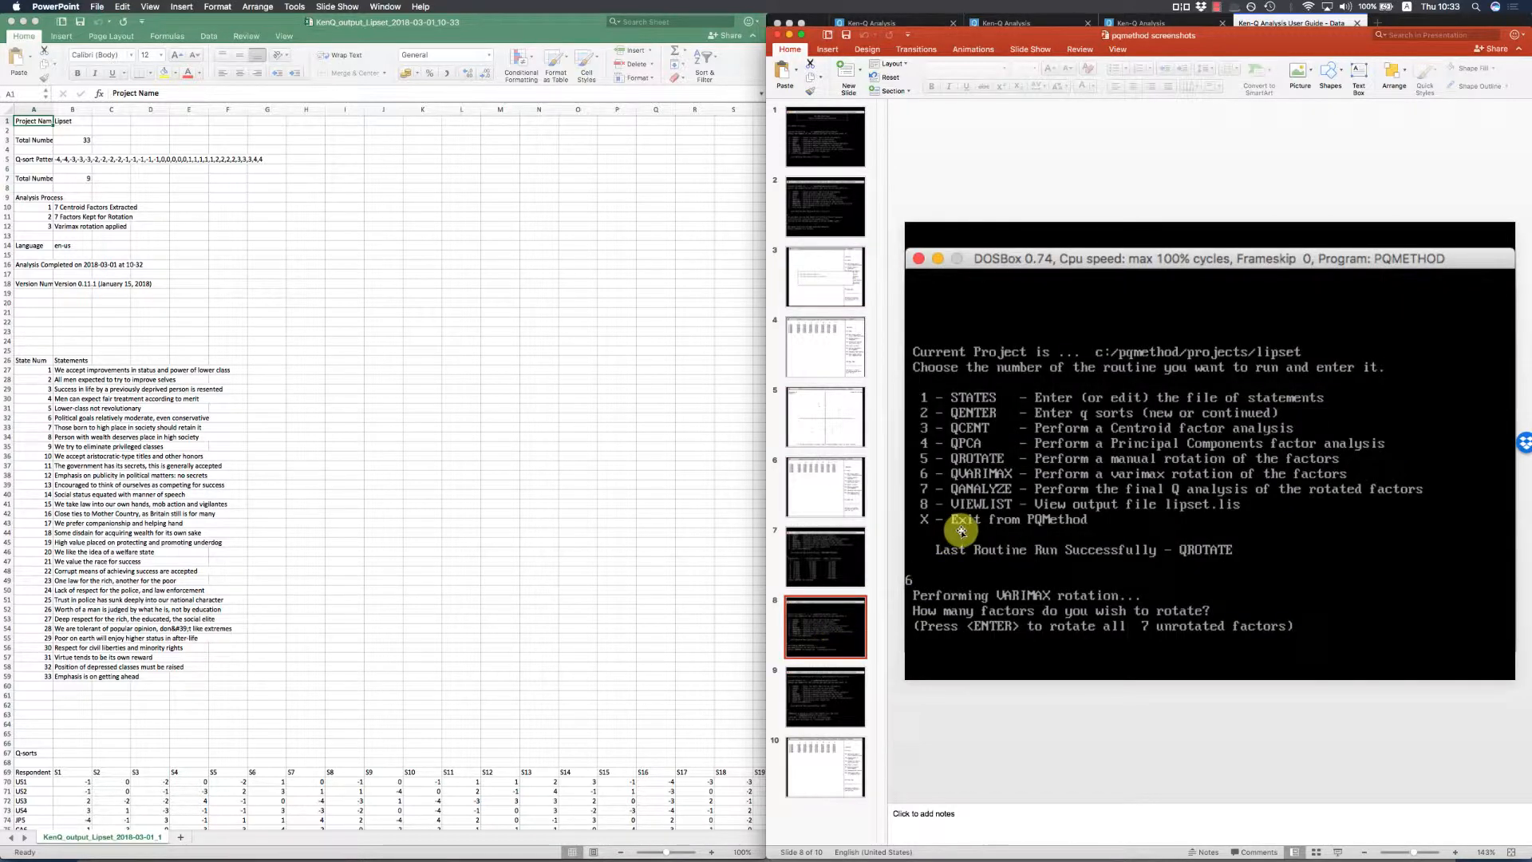
left_click(1339, 852)
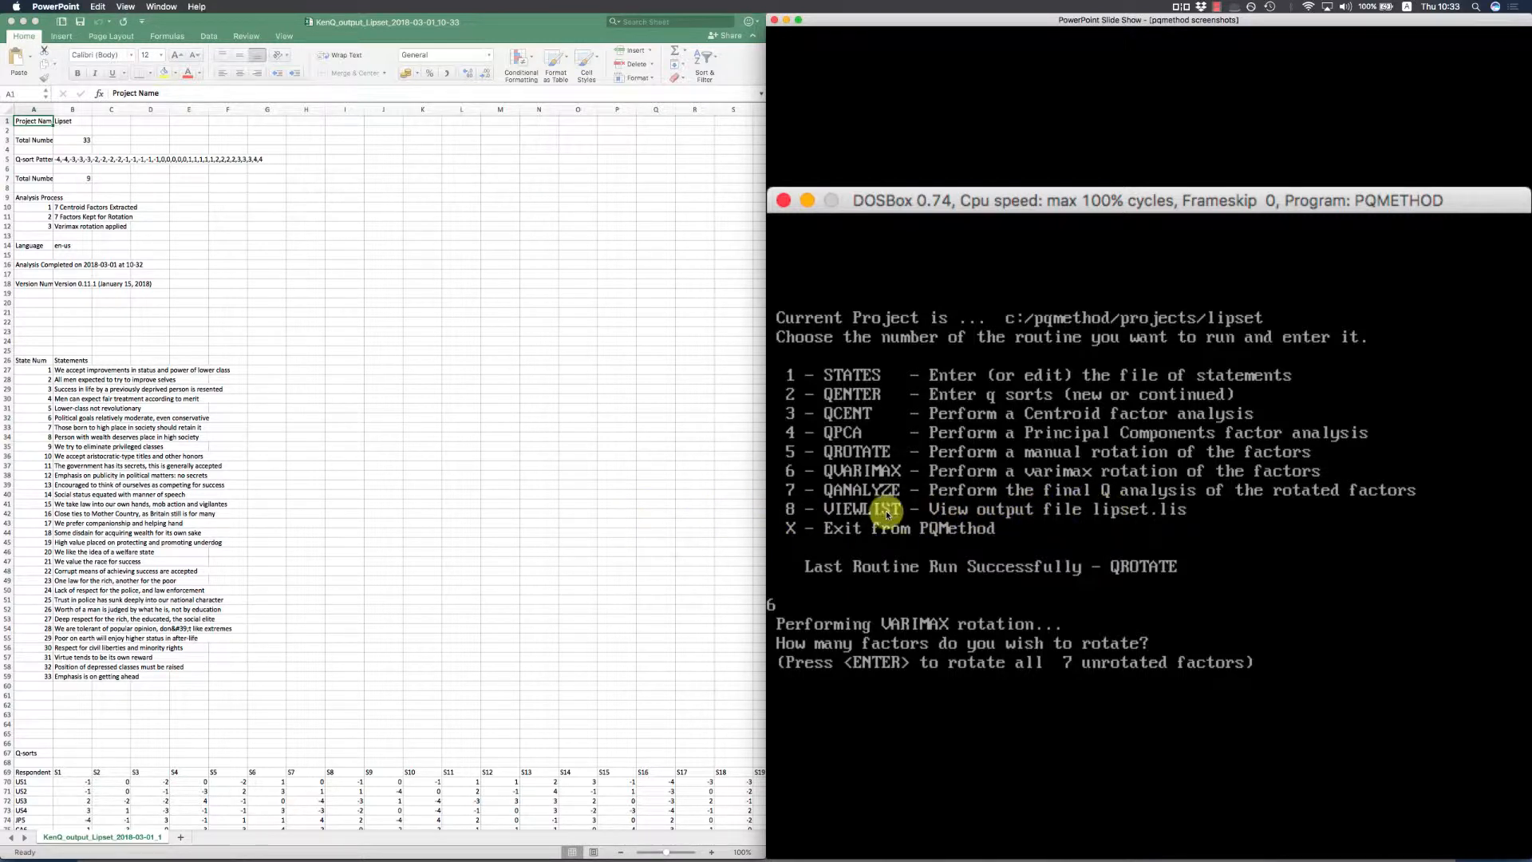
Return to the Excel output file and skim its sections from the Q-sorts down to the relative statement rankings.
left_click(484, 482)
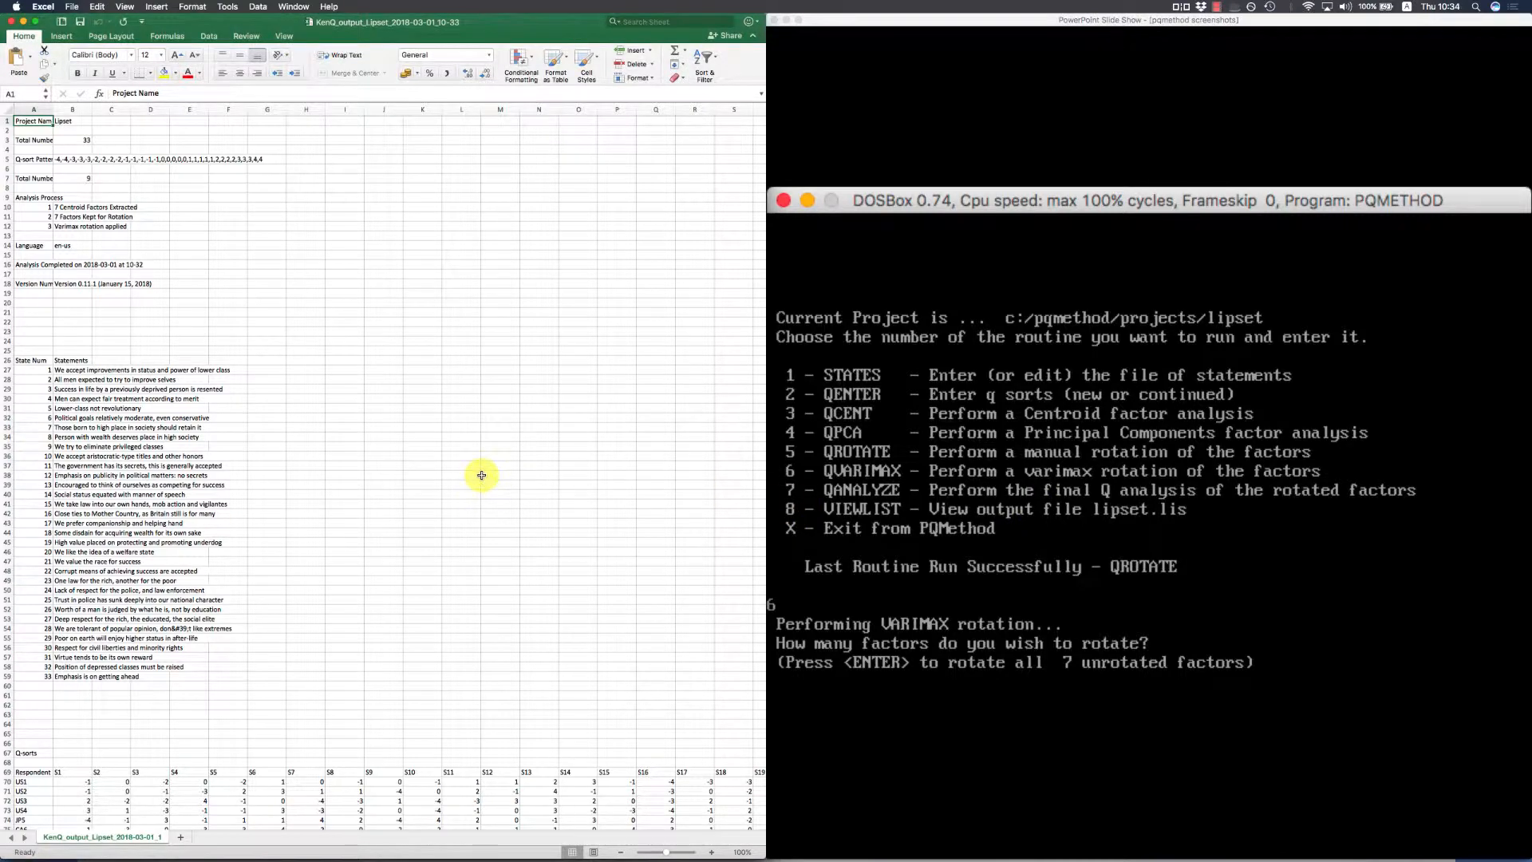
scroll(482, 476, "down", 15)
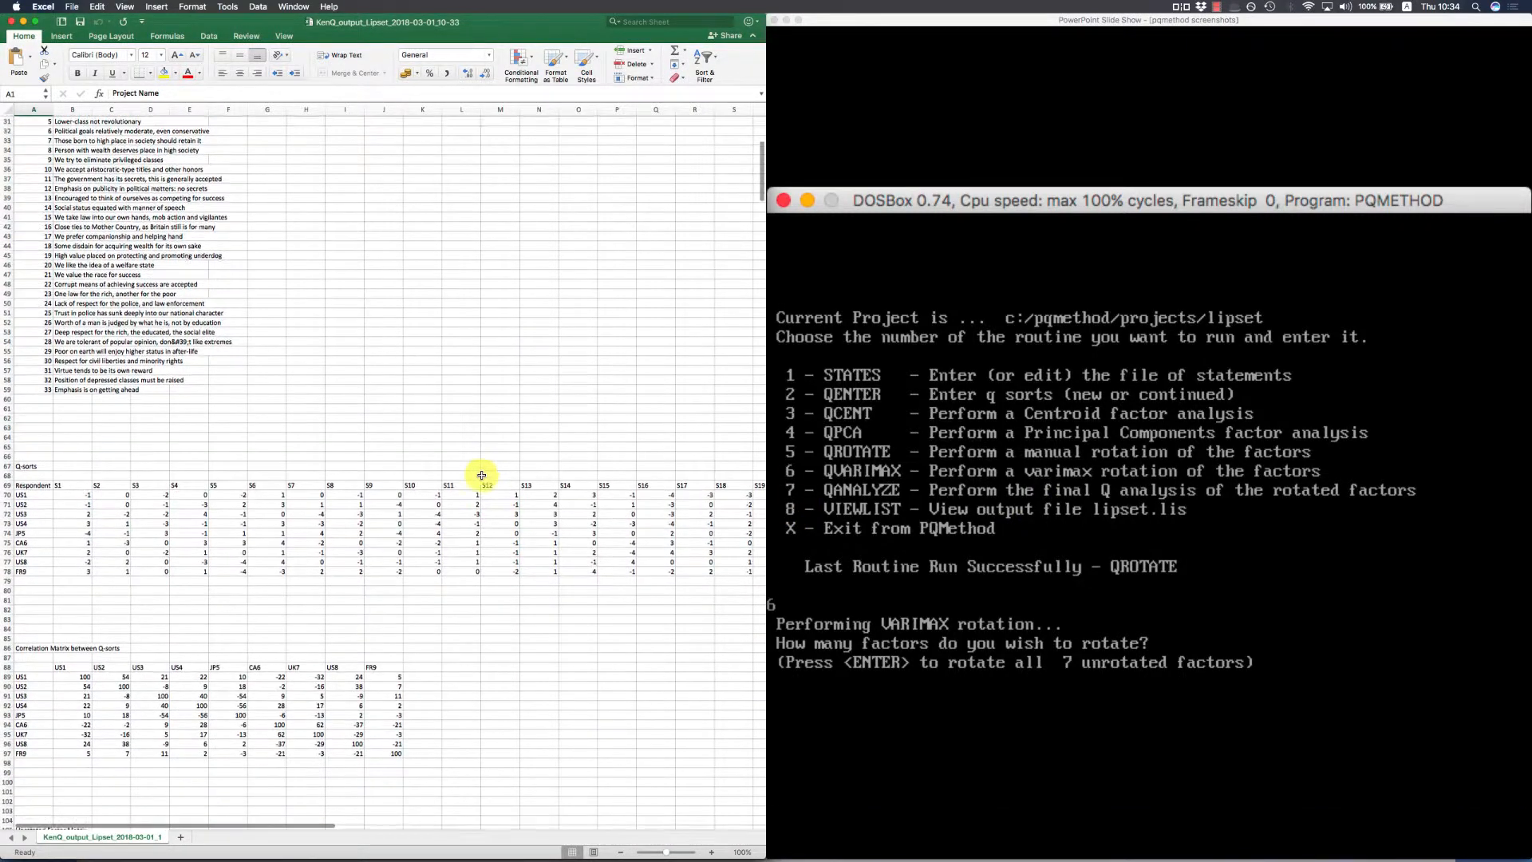
scroll(481, 475, "down", 20)
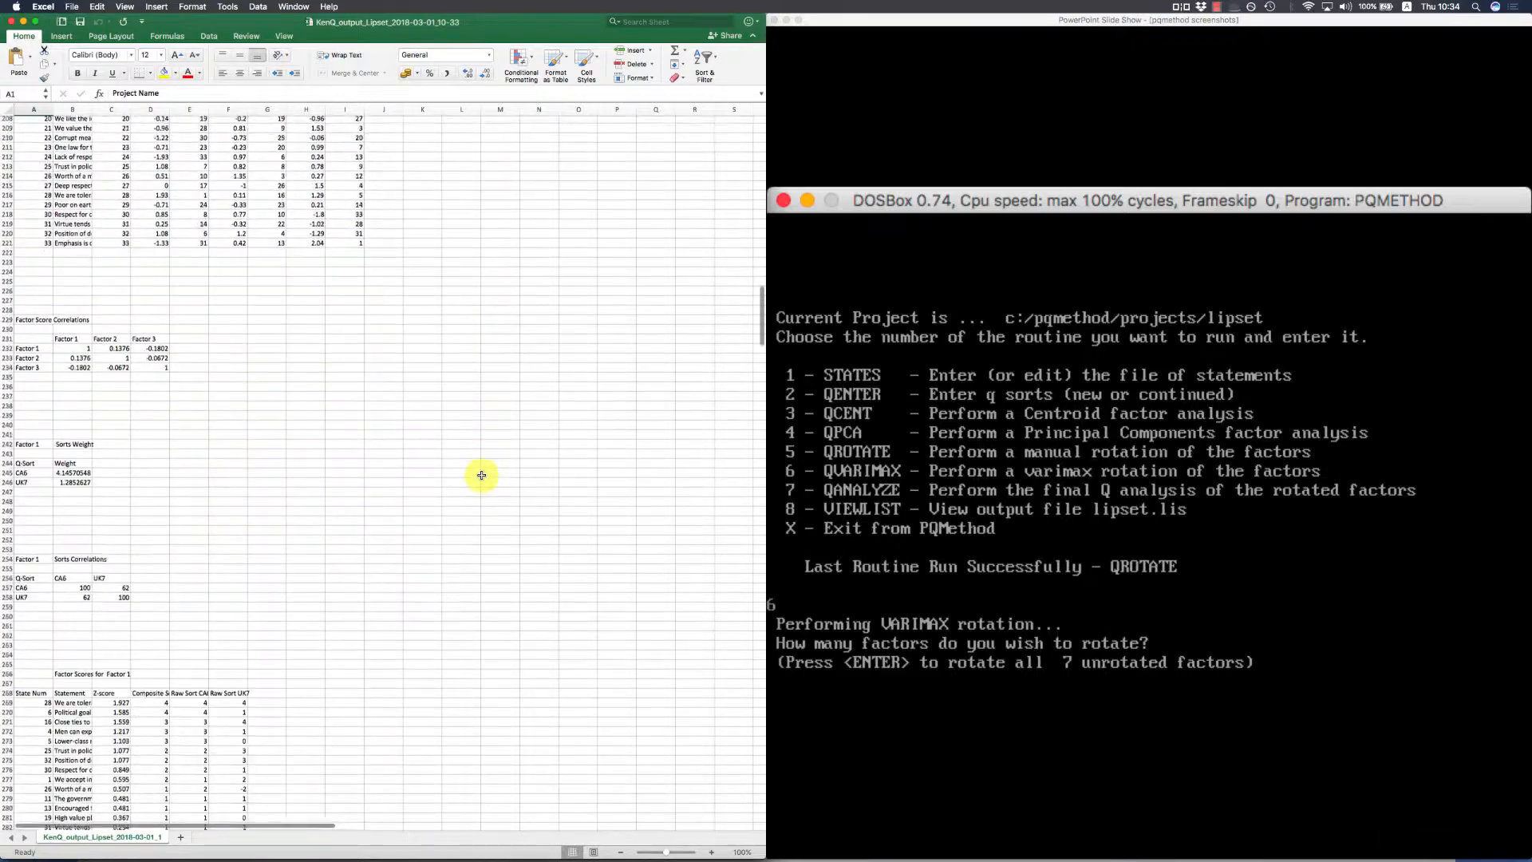
scroll(481, 475, "down", 20)
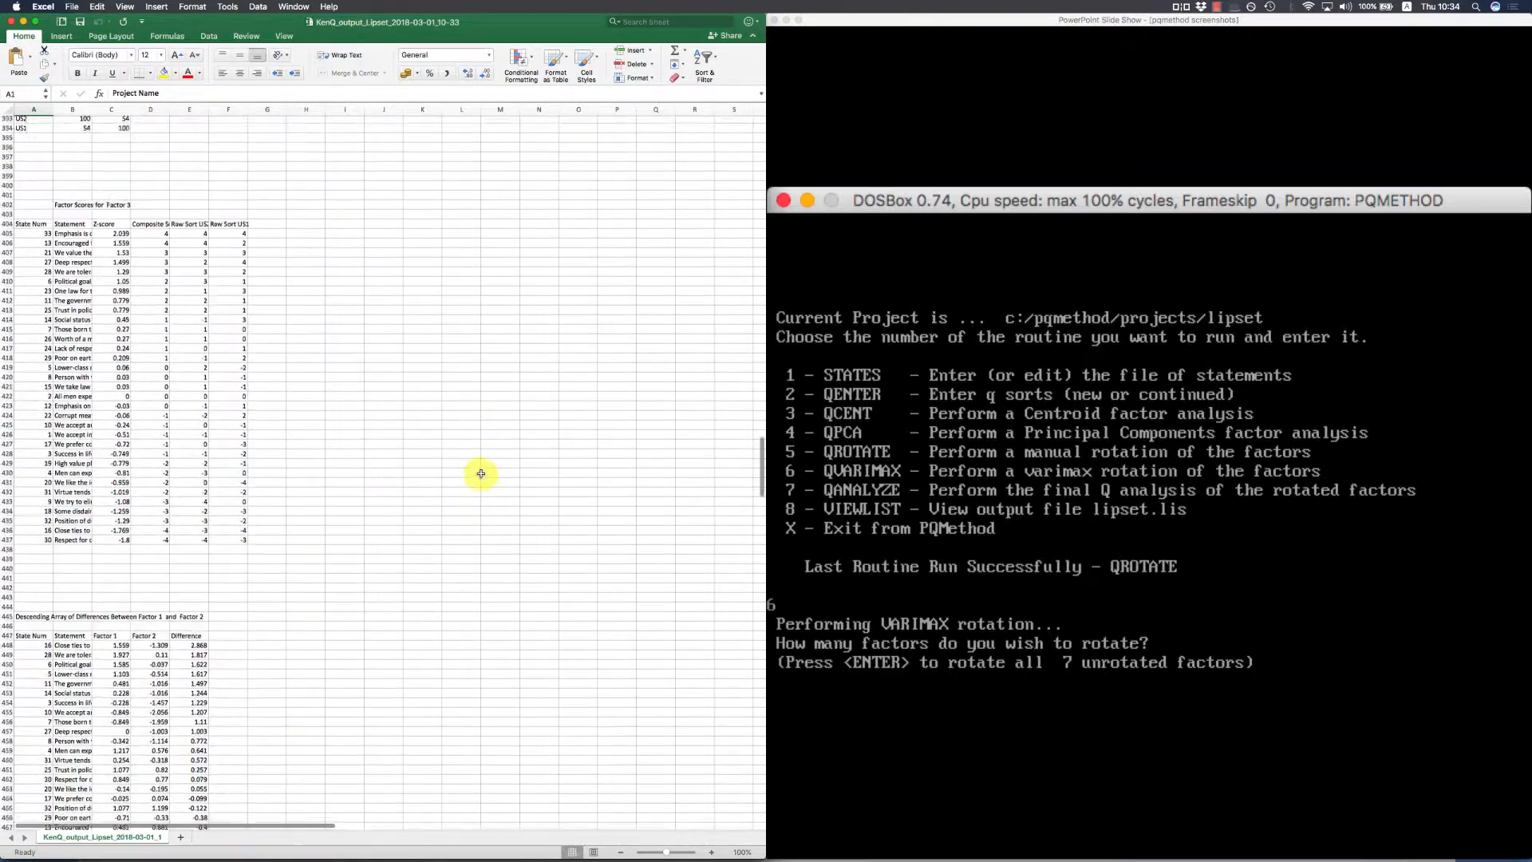
scroll(482, 474, "down", 20)
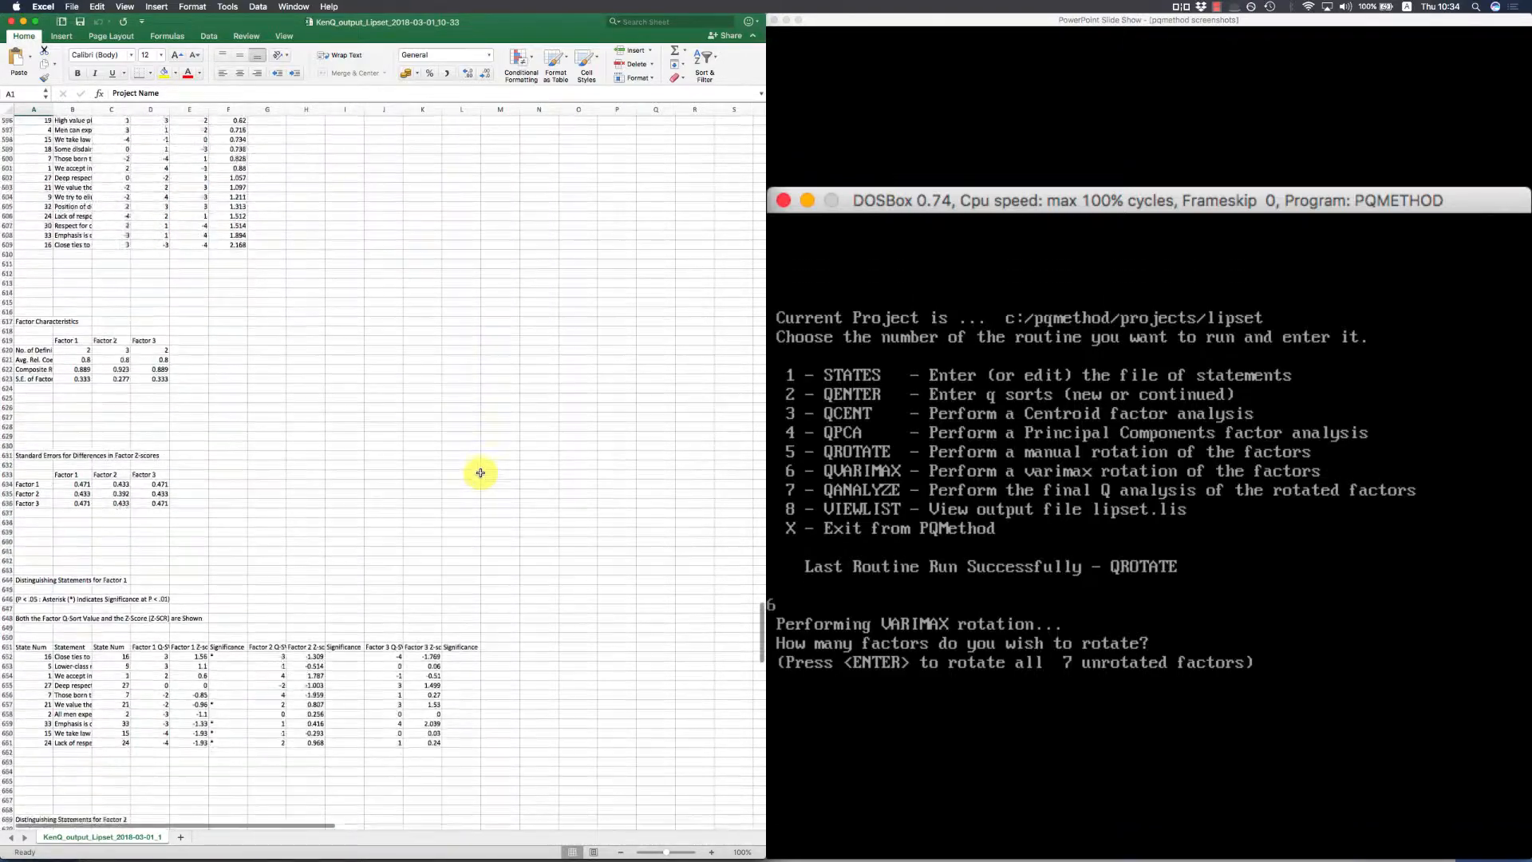
scroll(480, 473, "down", 20)
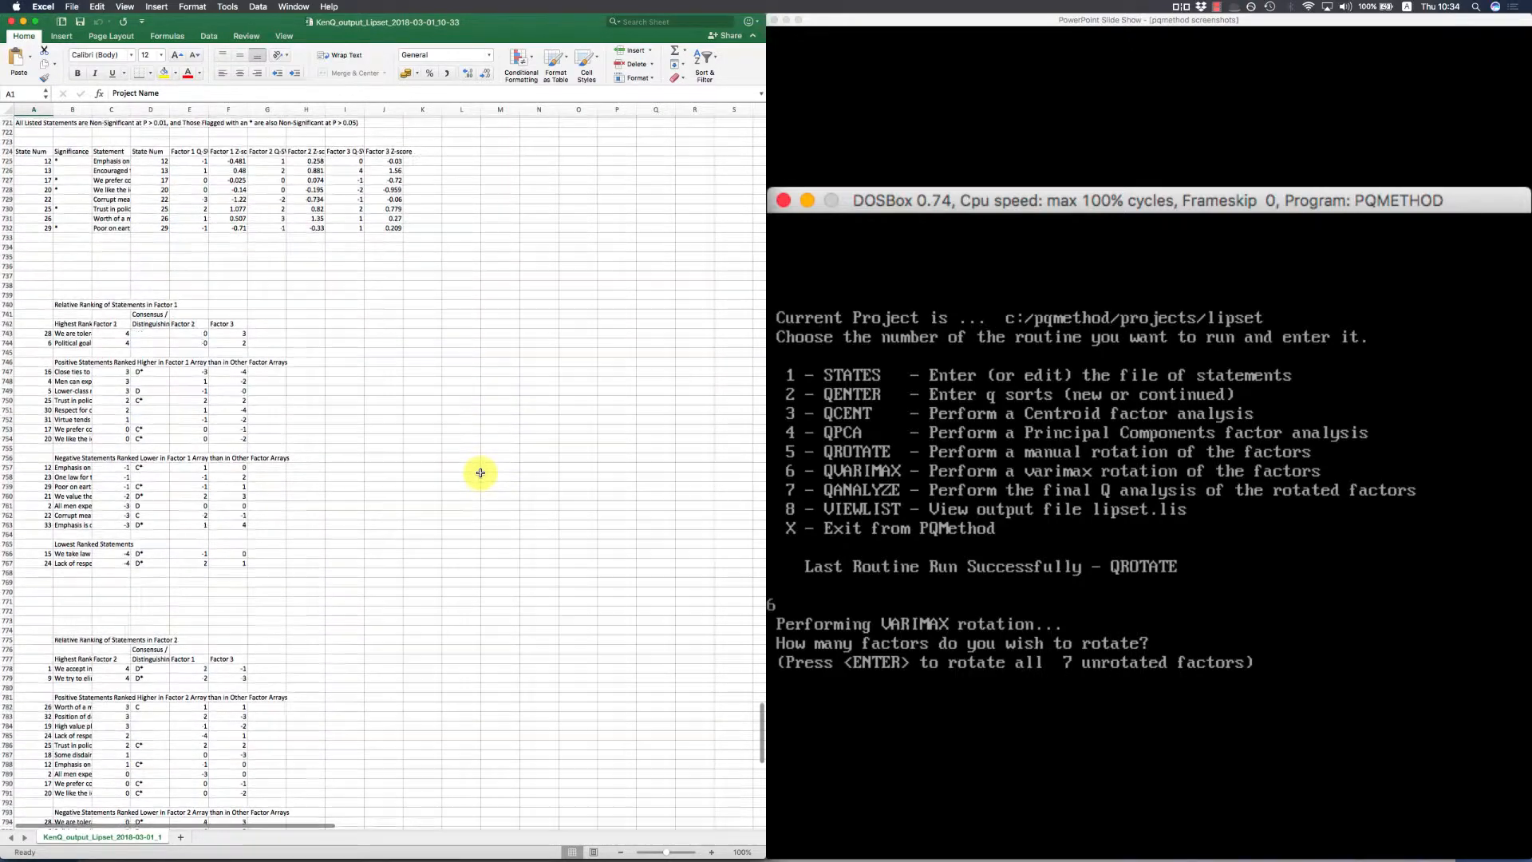
Examine the consensus statements and the relative rankings of statements for Factors 1, 2 and 3.
scroll(481, 473, "up", 6)
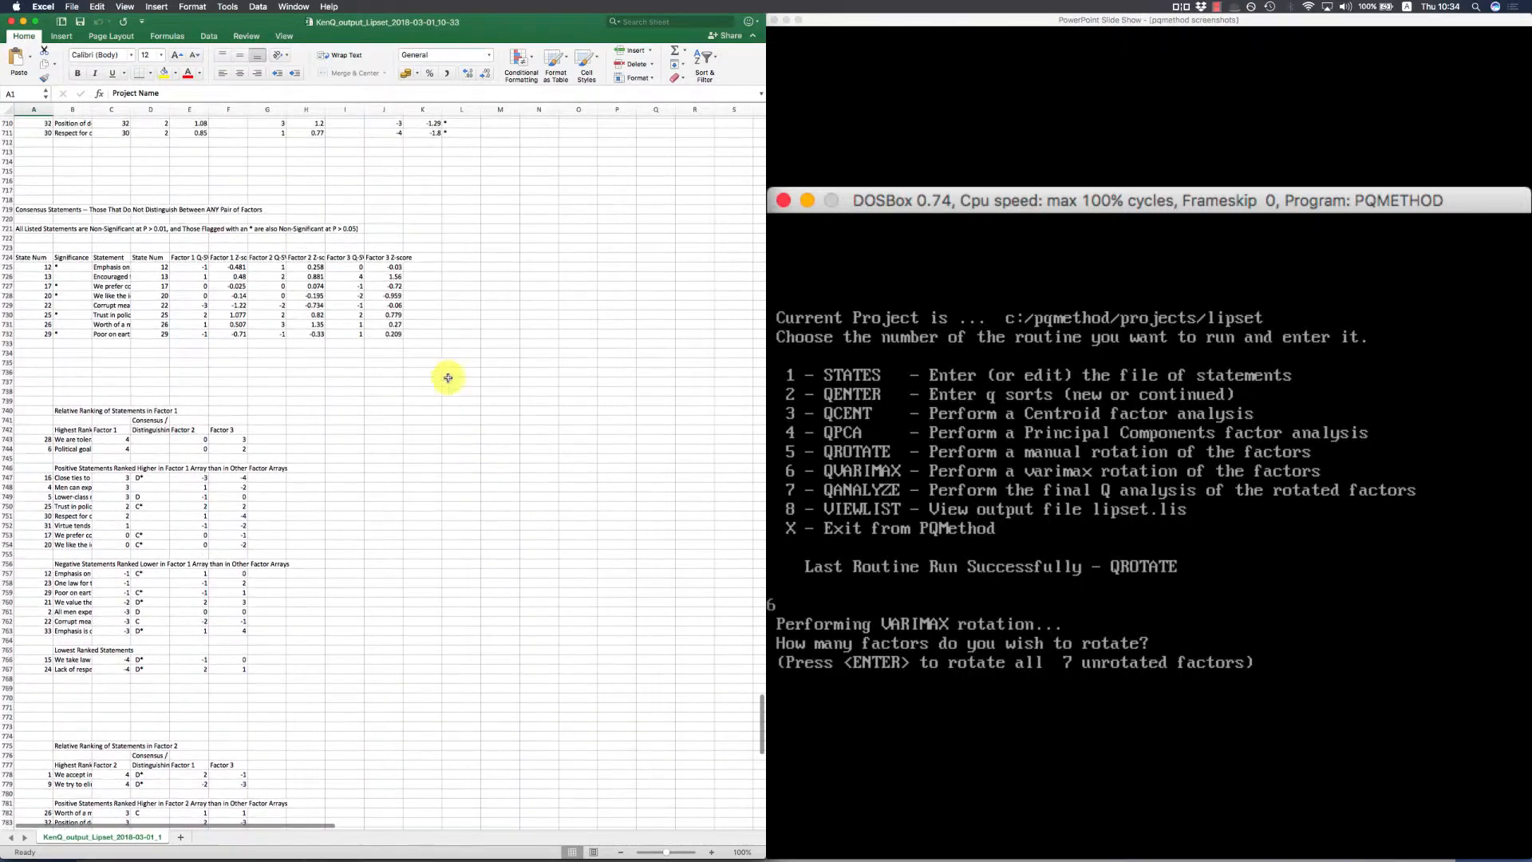
scroll(403, 275, "up", 2)
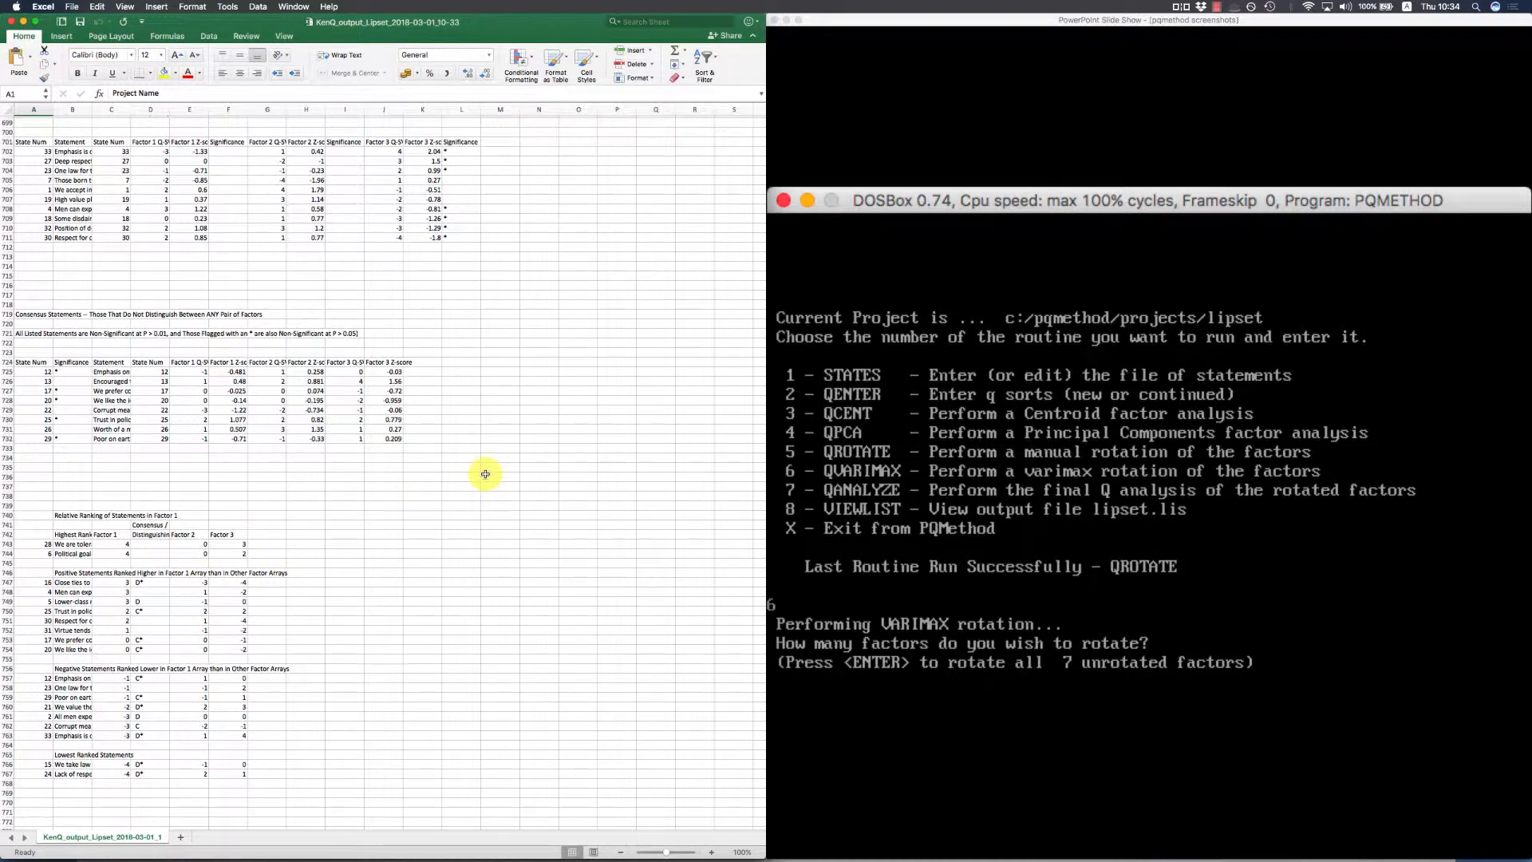
scroll(485, 474, "down", 2)
scroll(485, 474, "down", 10)
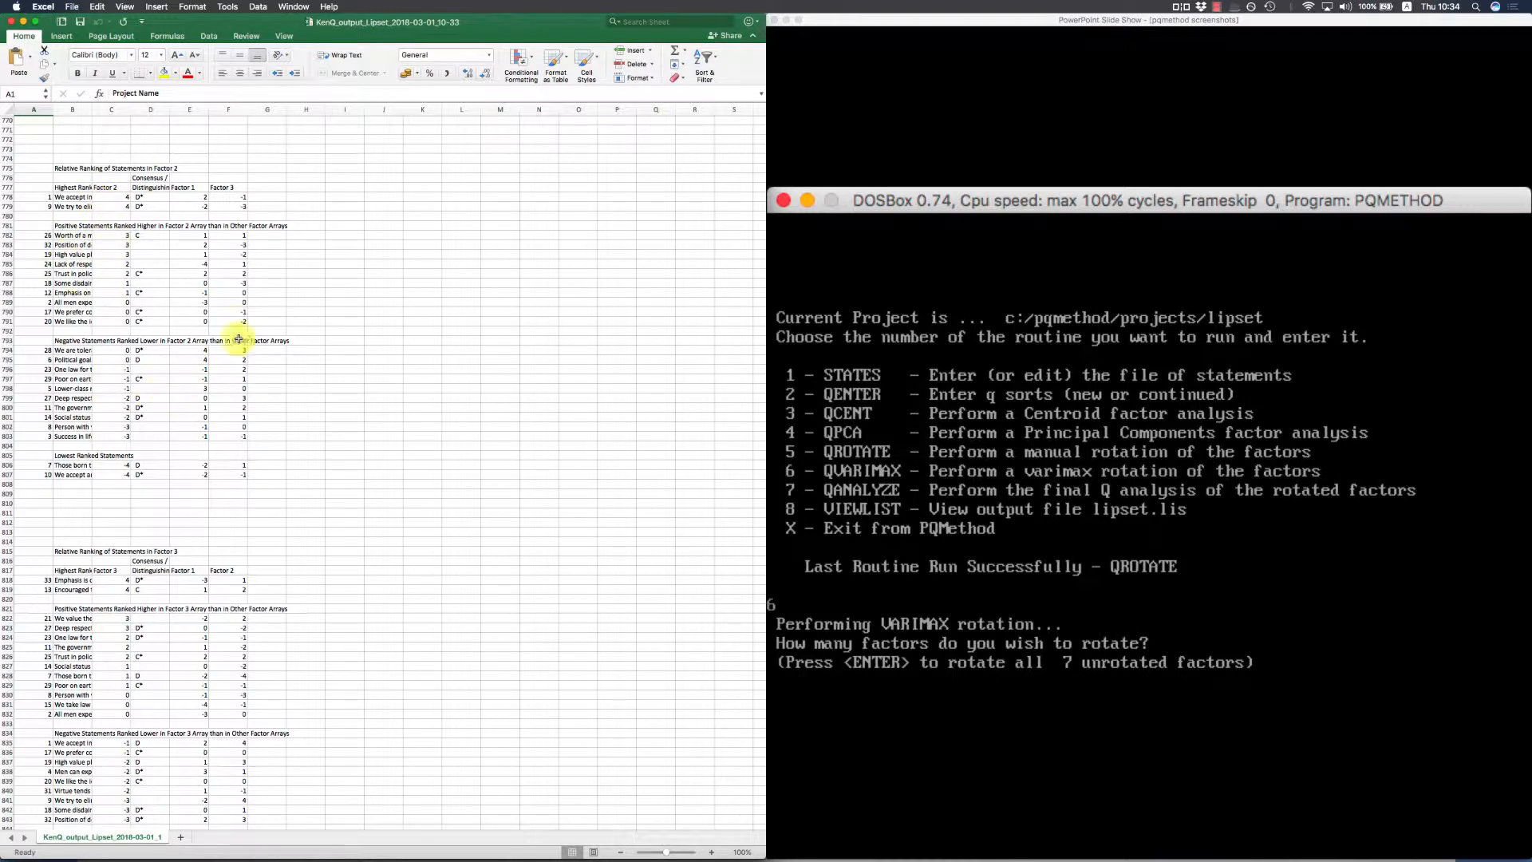
left_click(397, 232)
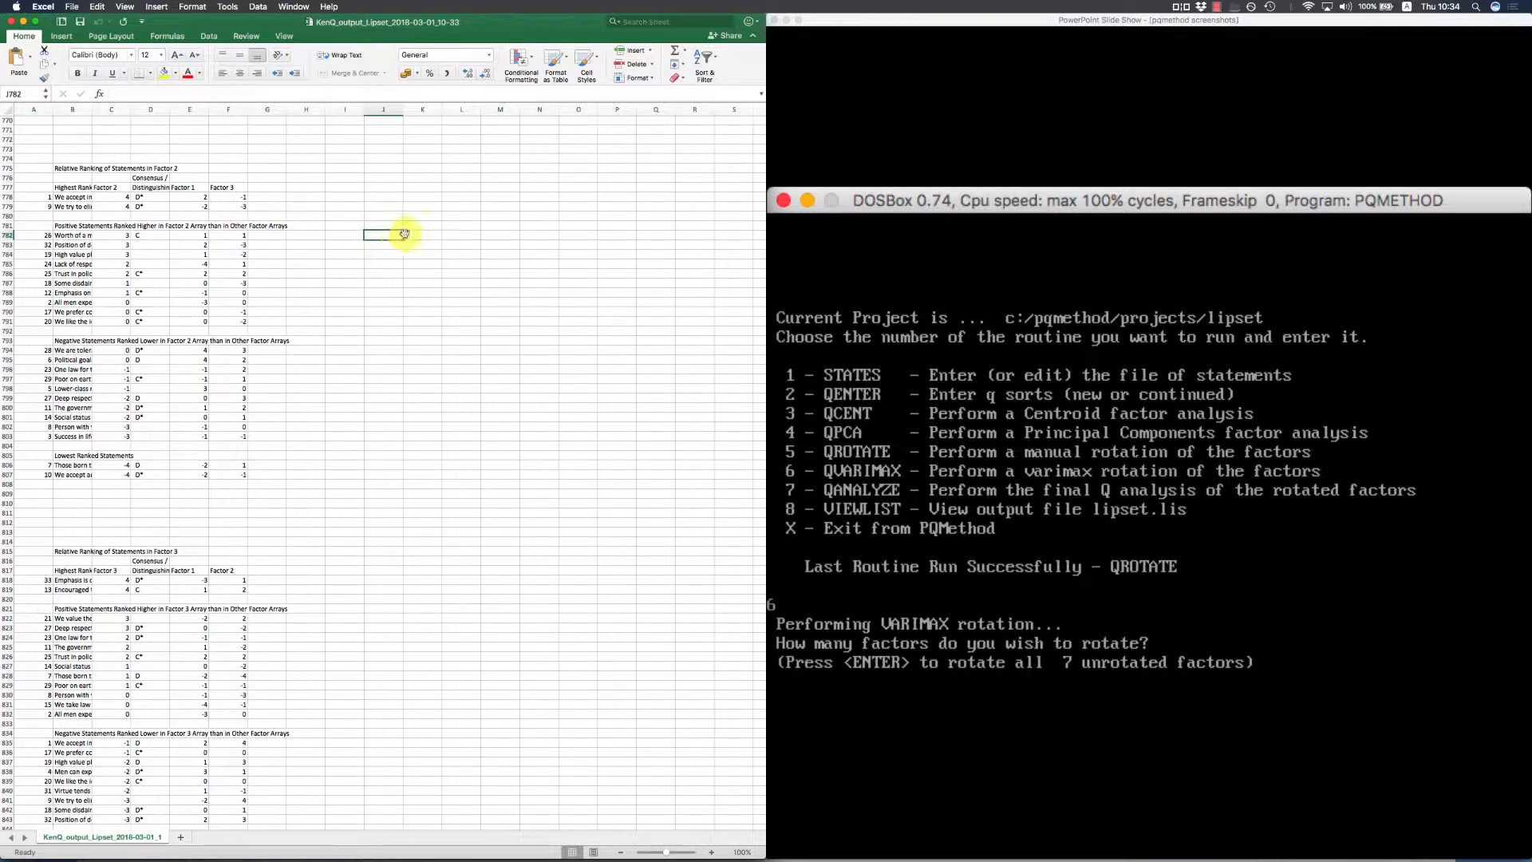
scroll(405, 233, "down", 10)
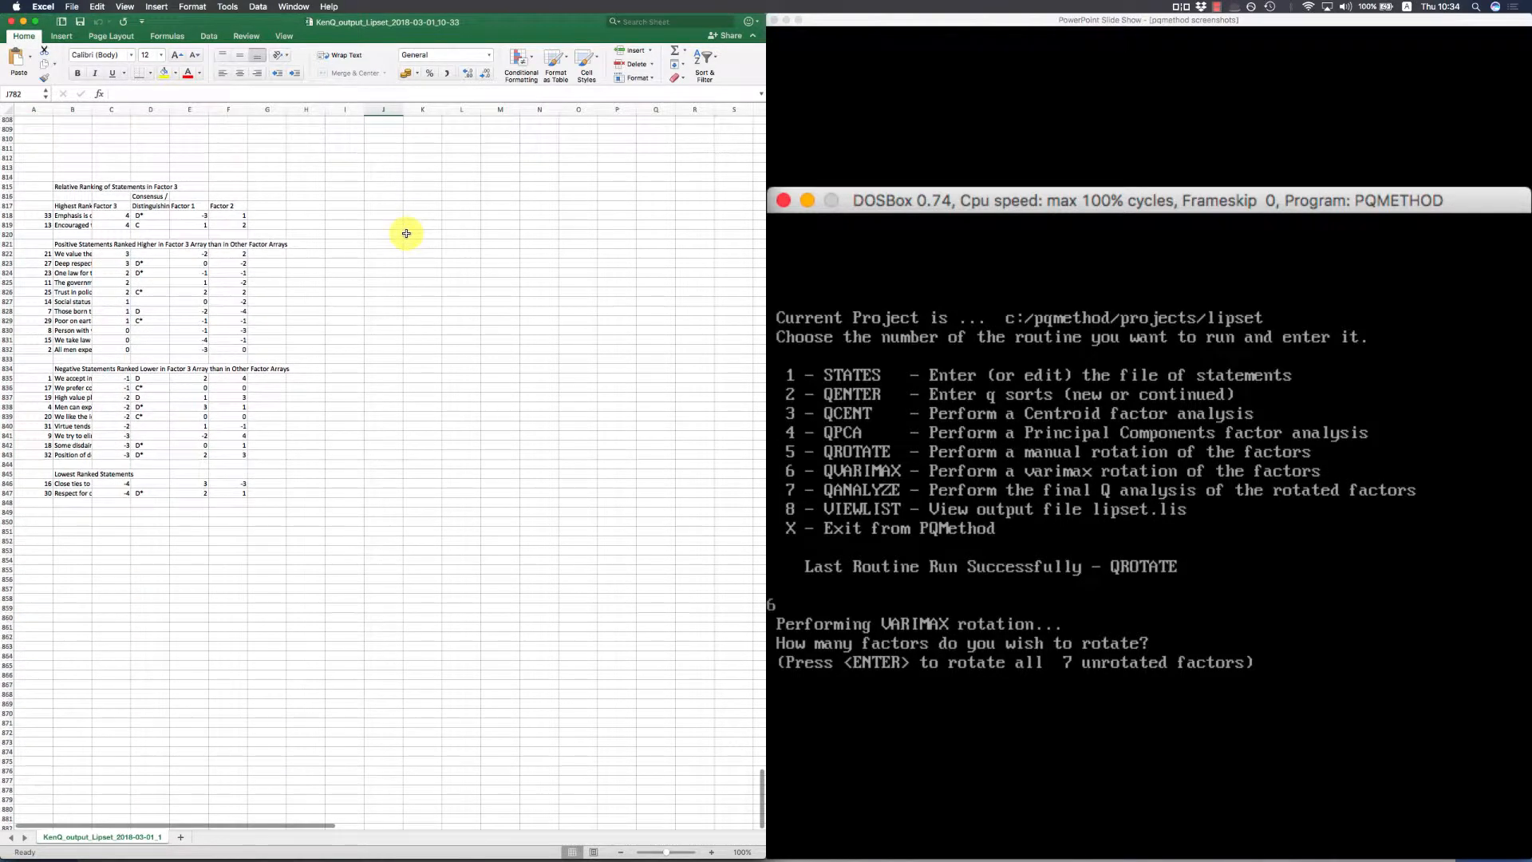
scroll(404, 233, "up", 20)
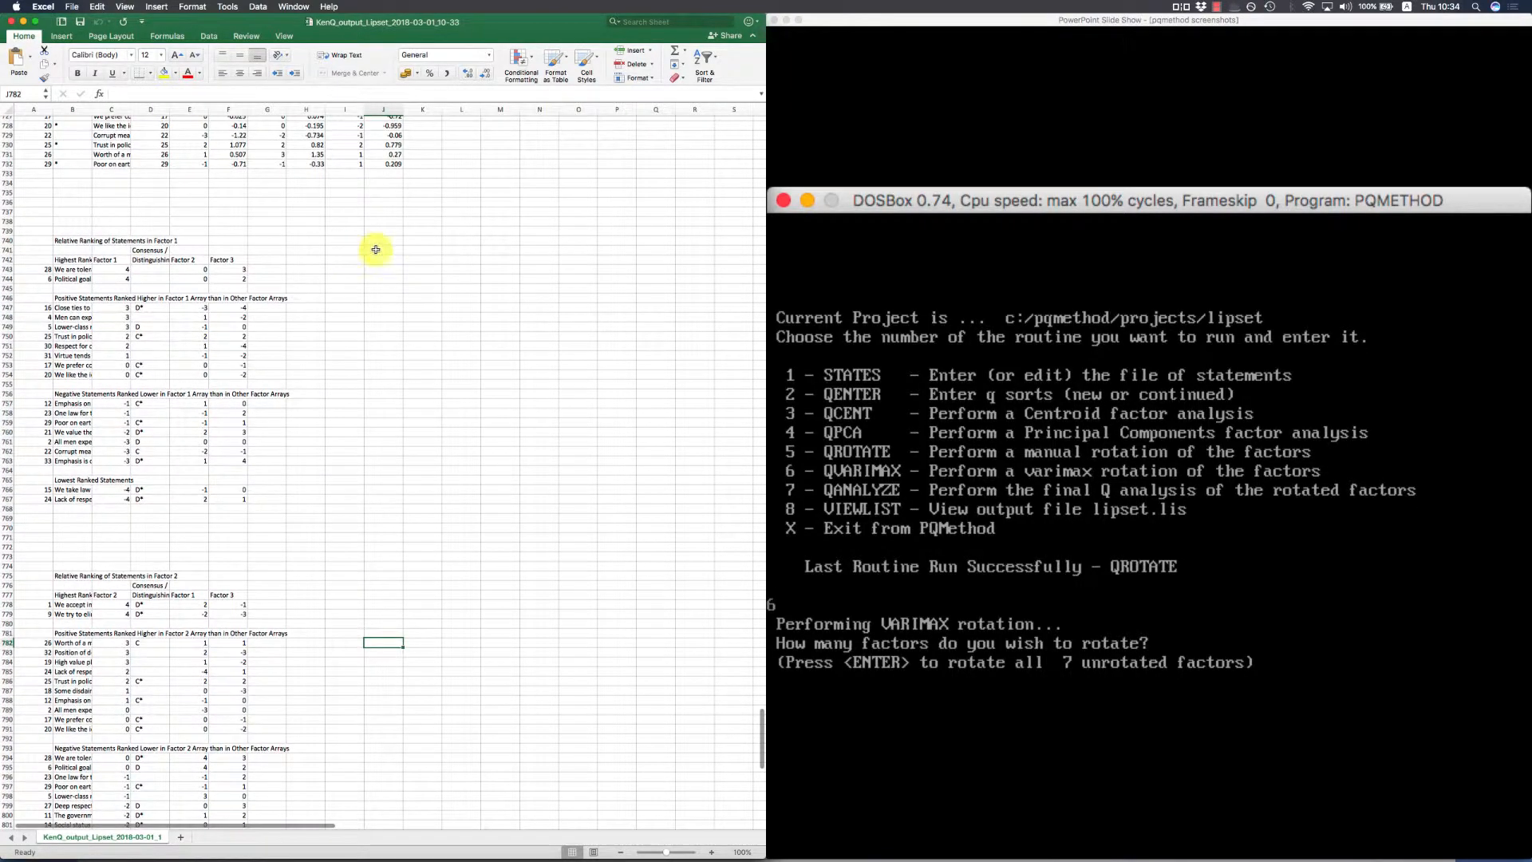
Review the unrotated factor matrix, cumulative communalities, flagged defining sorts and factor scores, ending at the project summary in the first rows.
scroll(505, 224, "up", 20)
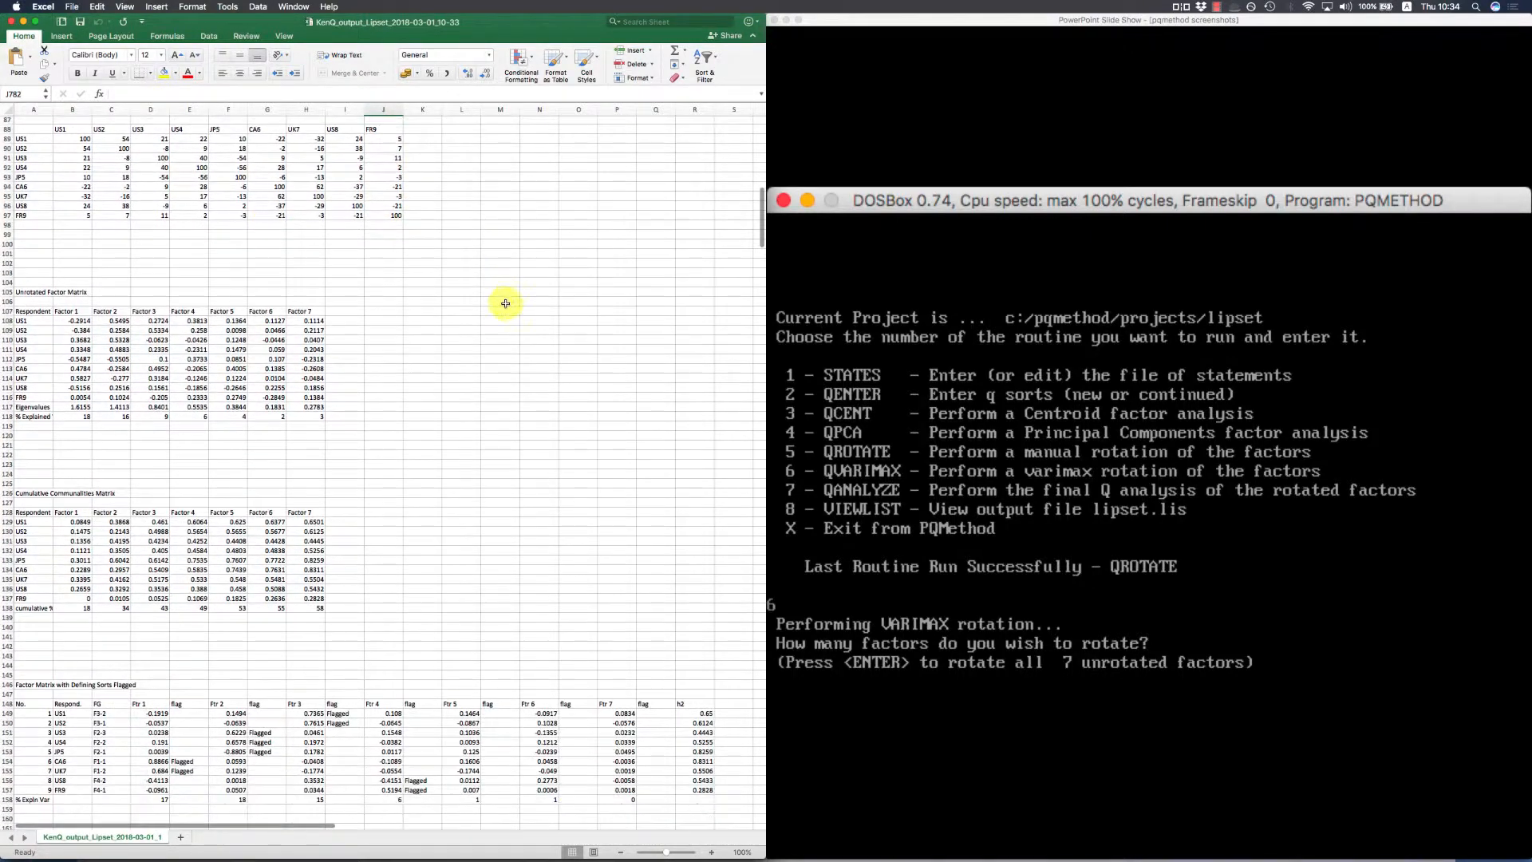
scroll(403, 294, "down", 8)
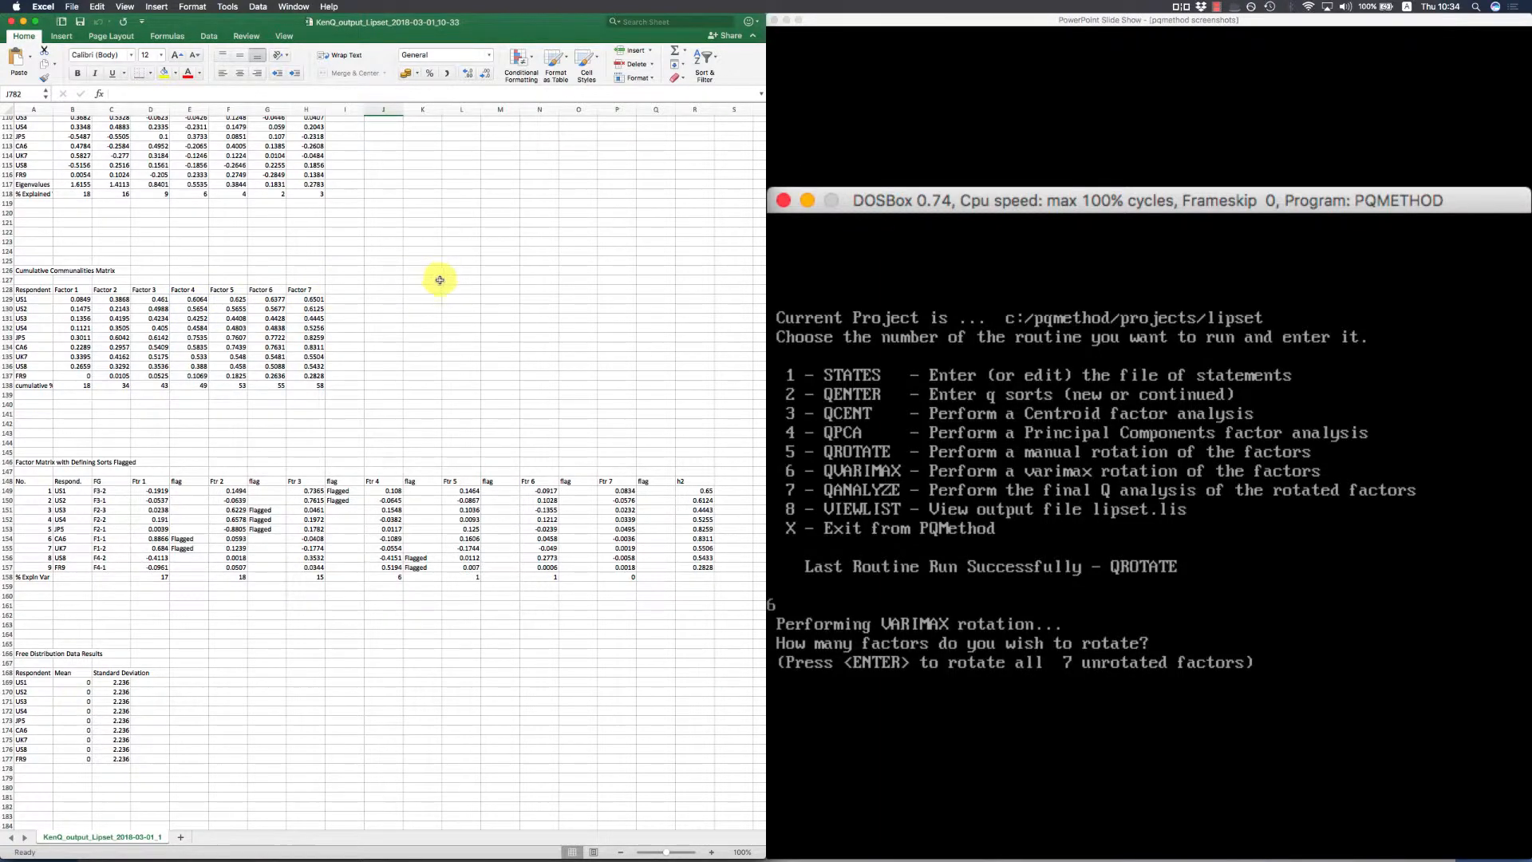
scroll(479, 287, "down", 5)
scroll(478, 276, "down", 15)
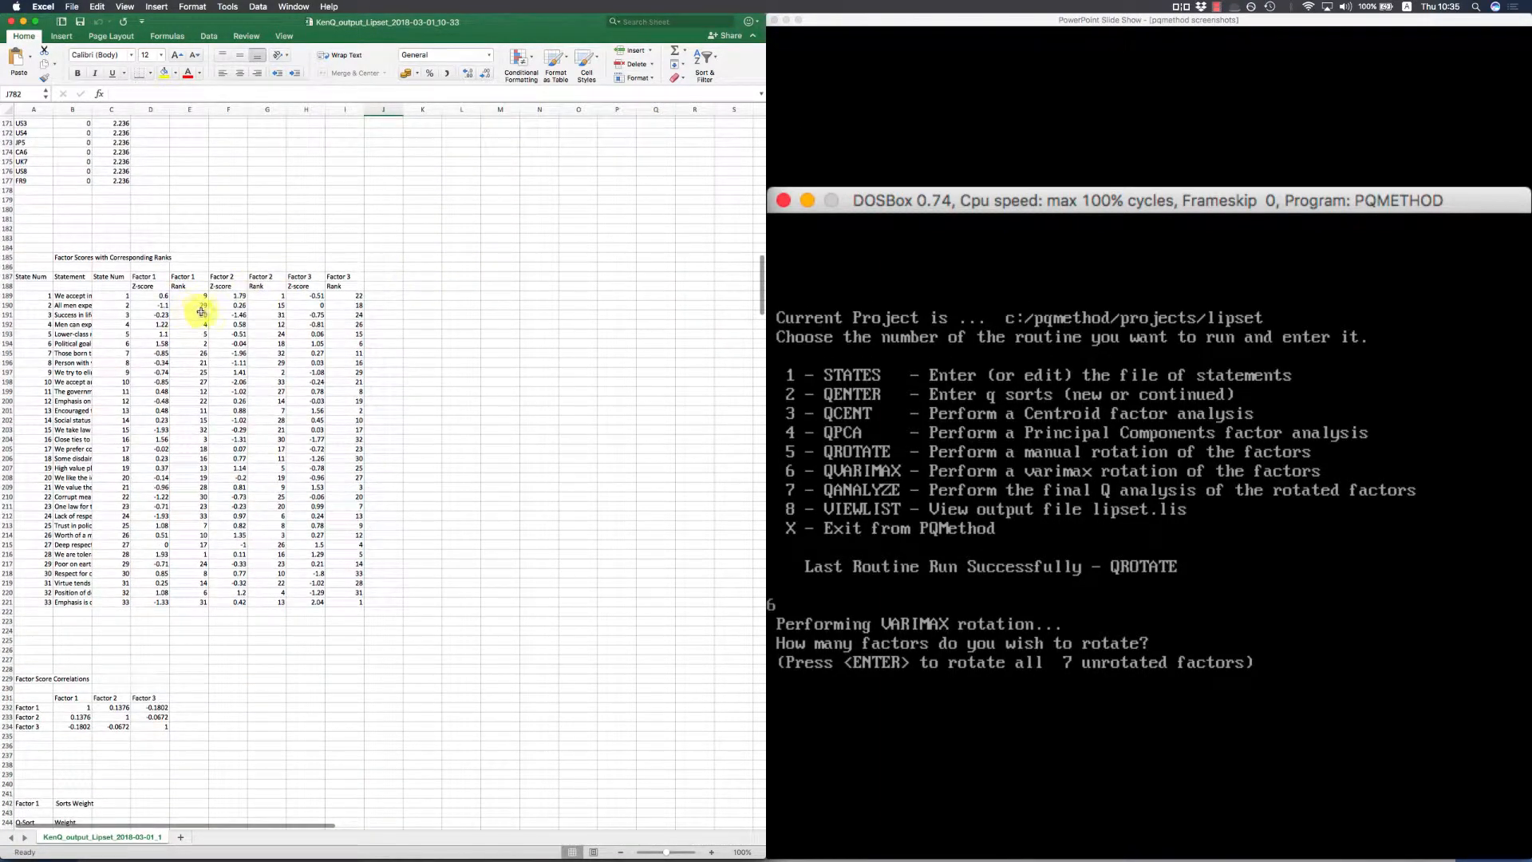
scroll(474, 301, "down", 20)
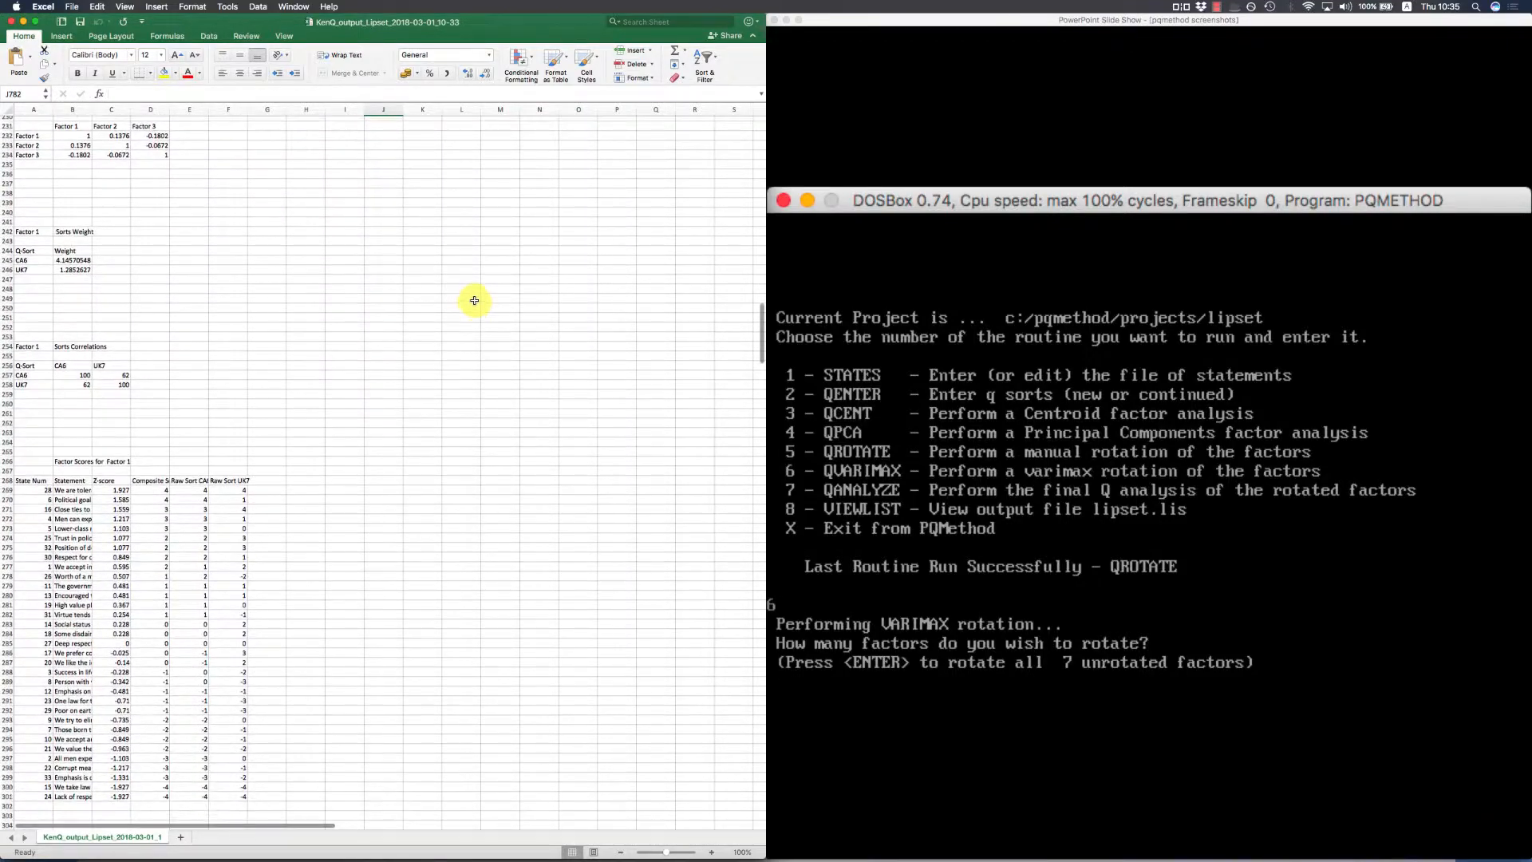
scroll(558, 381, "up", 18)
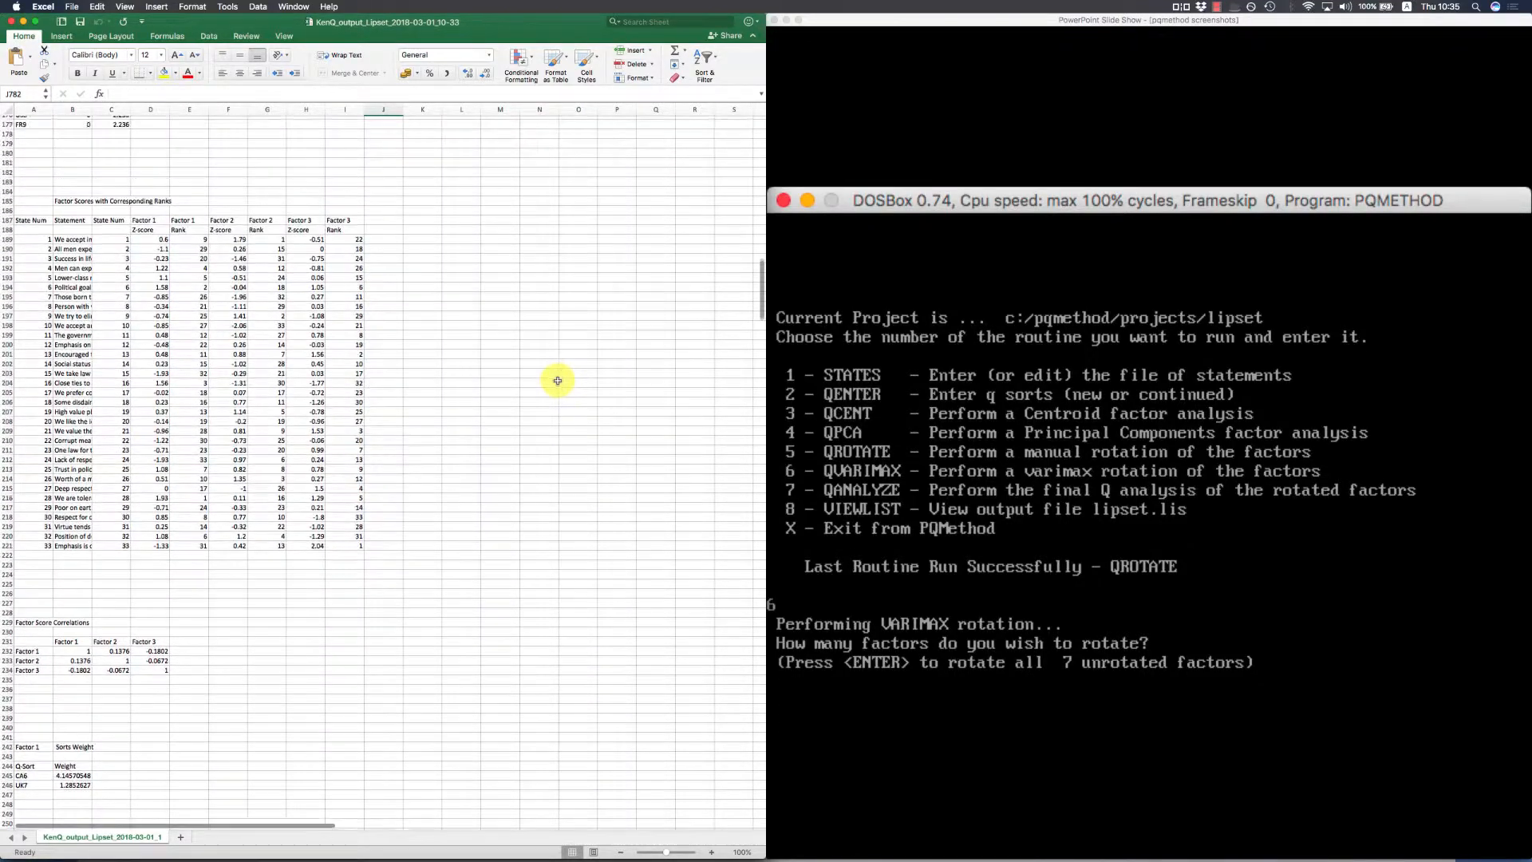
scroll(558, 380, "up", 20)
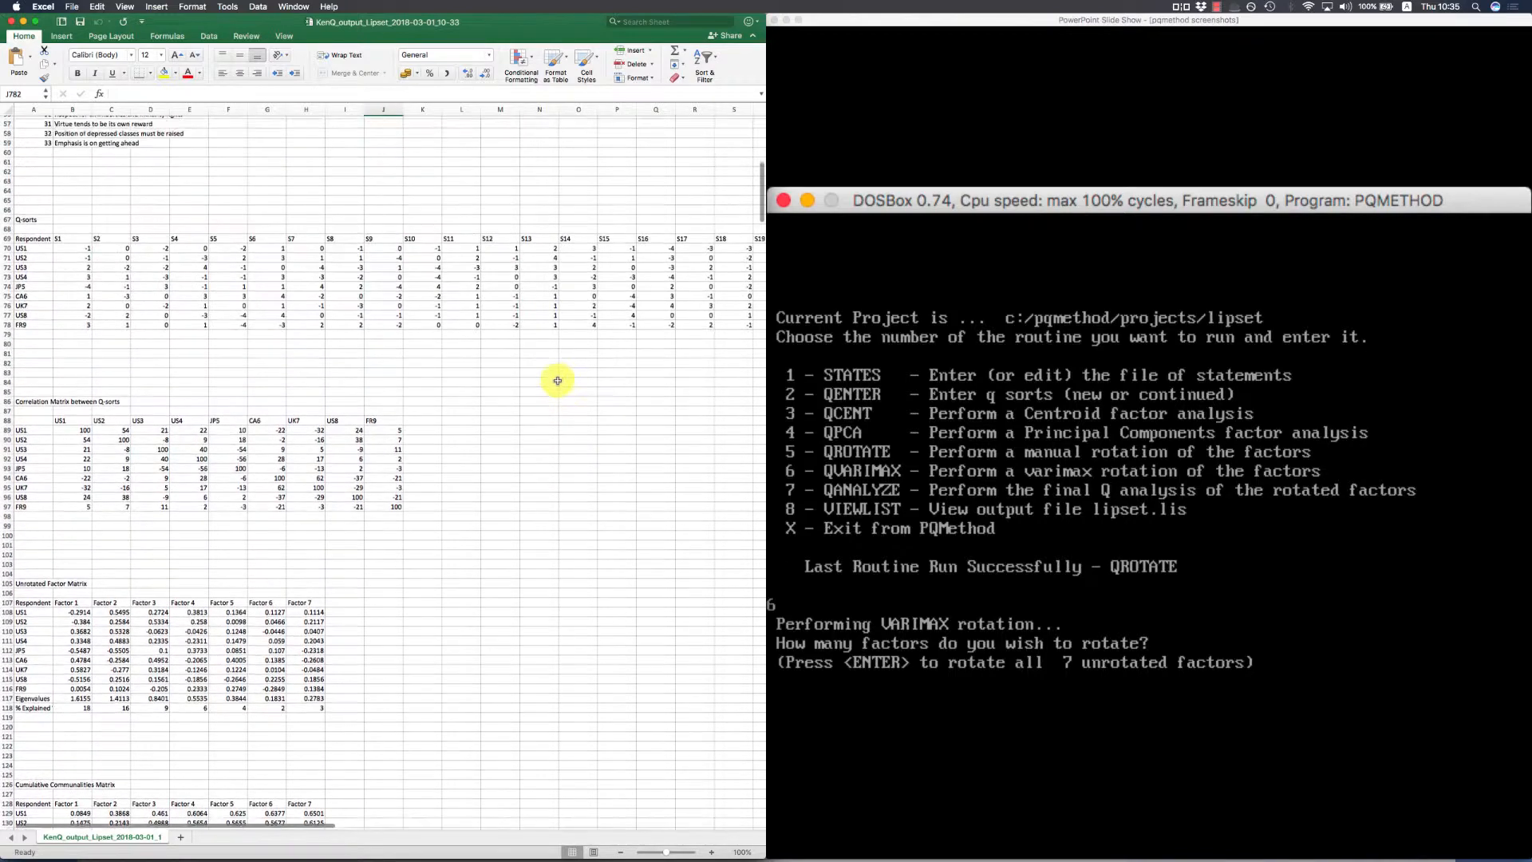
scroll(558, 381, "up", 19)
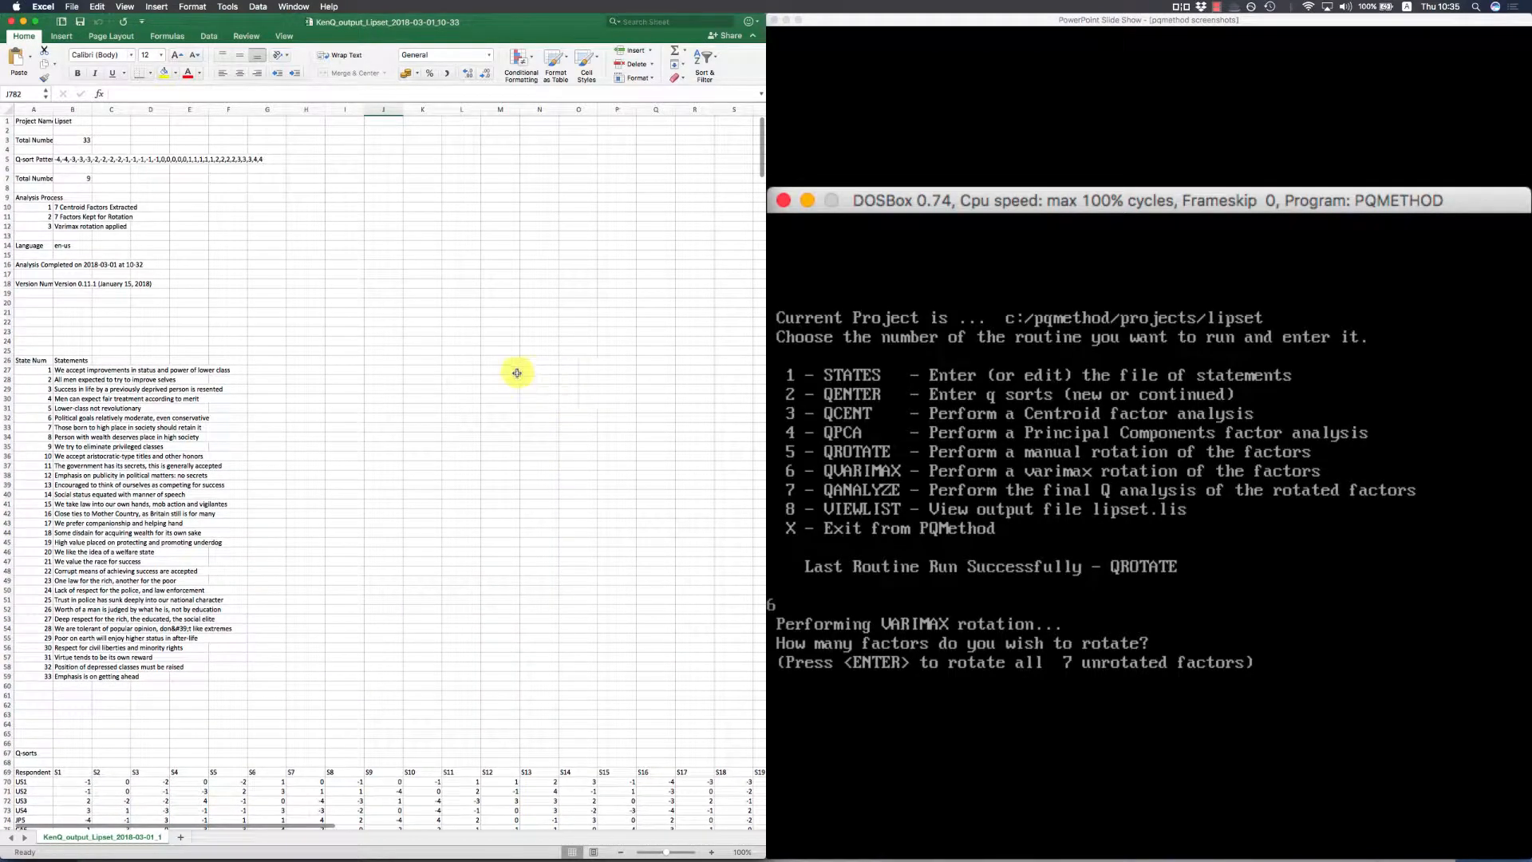
Switch back to Ken-Q Analysis in Chrome and review the locally-stored data caution and the input options in the Data section.
key("super+Tab")
key("super+Tab")
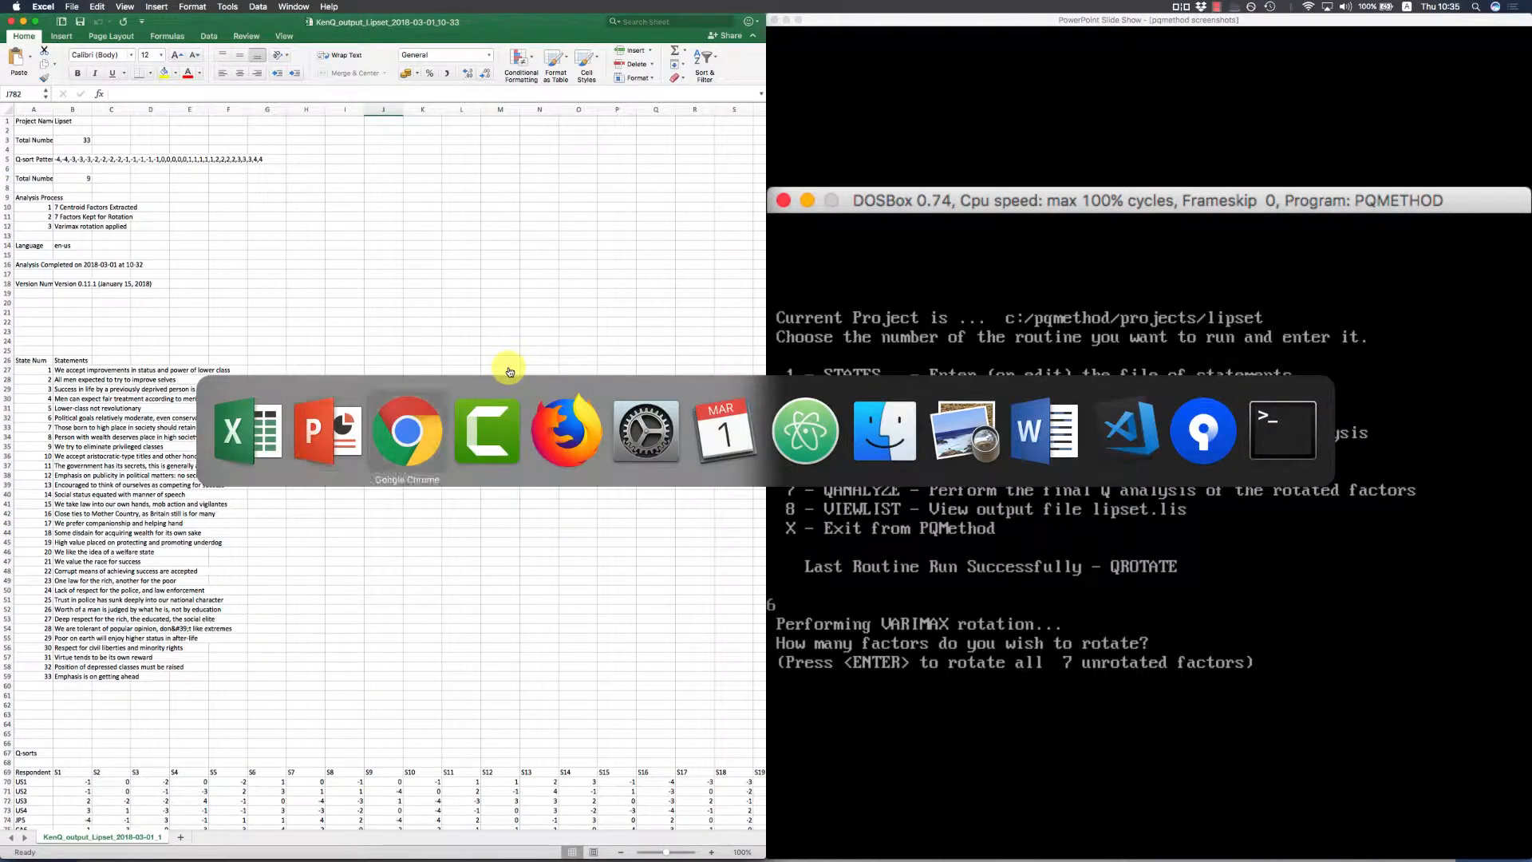
scroll(492, 363, "up", 15)
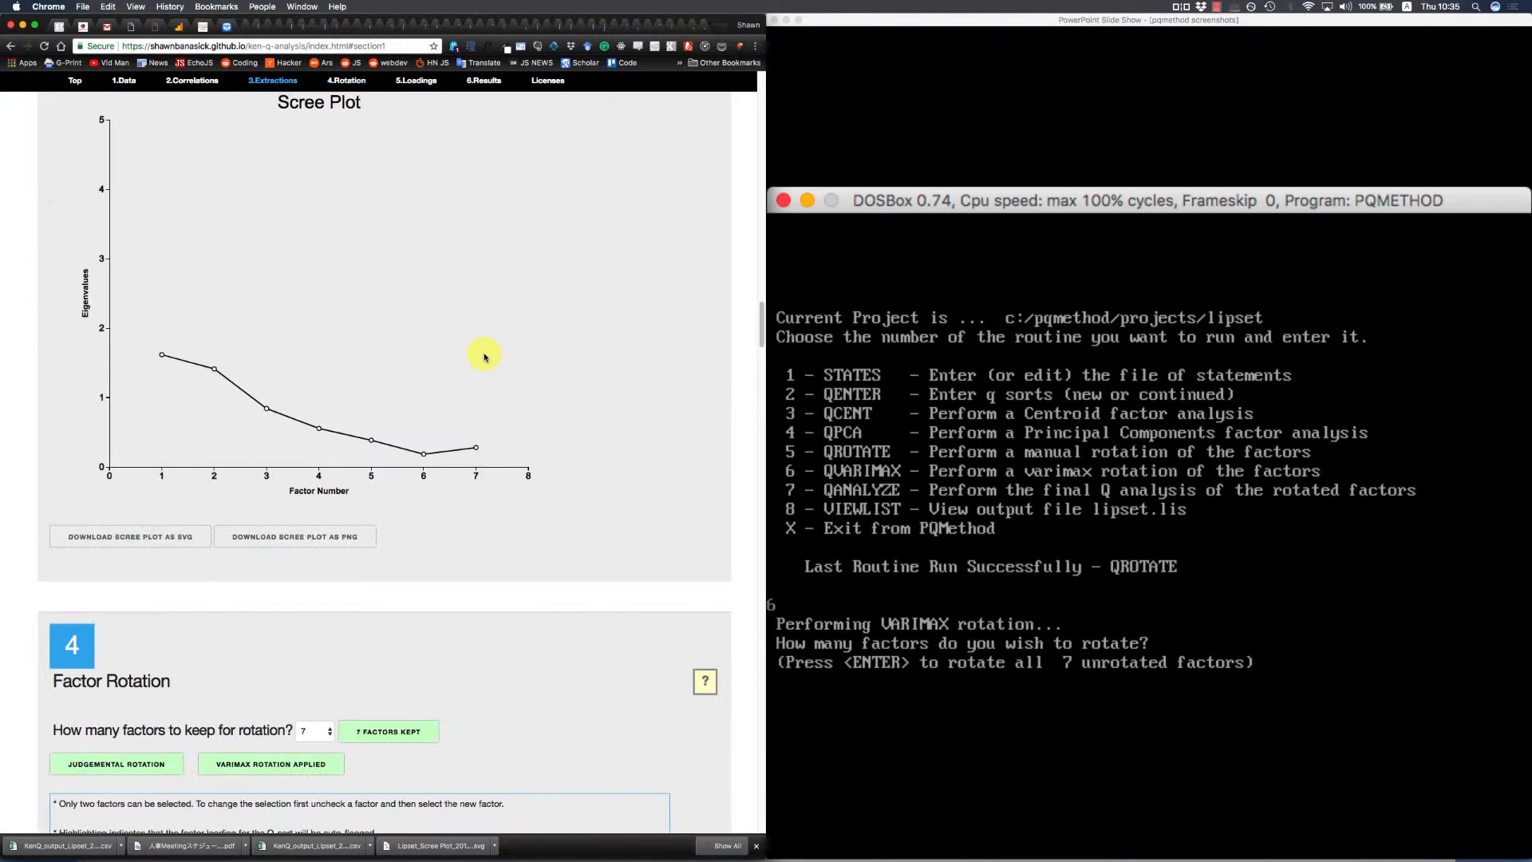
scroll(491, 350, "up", 15)
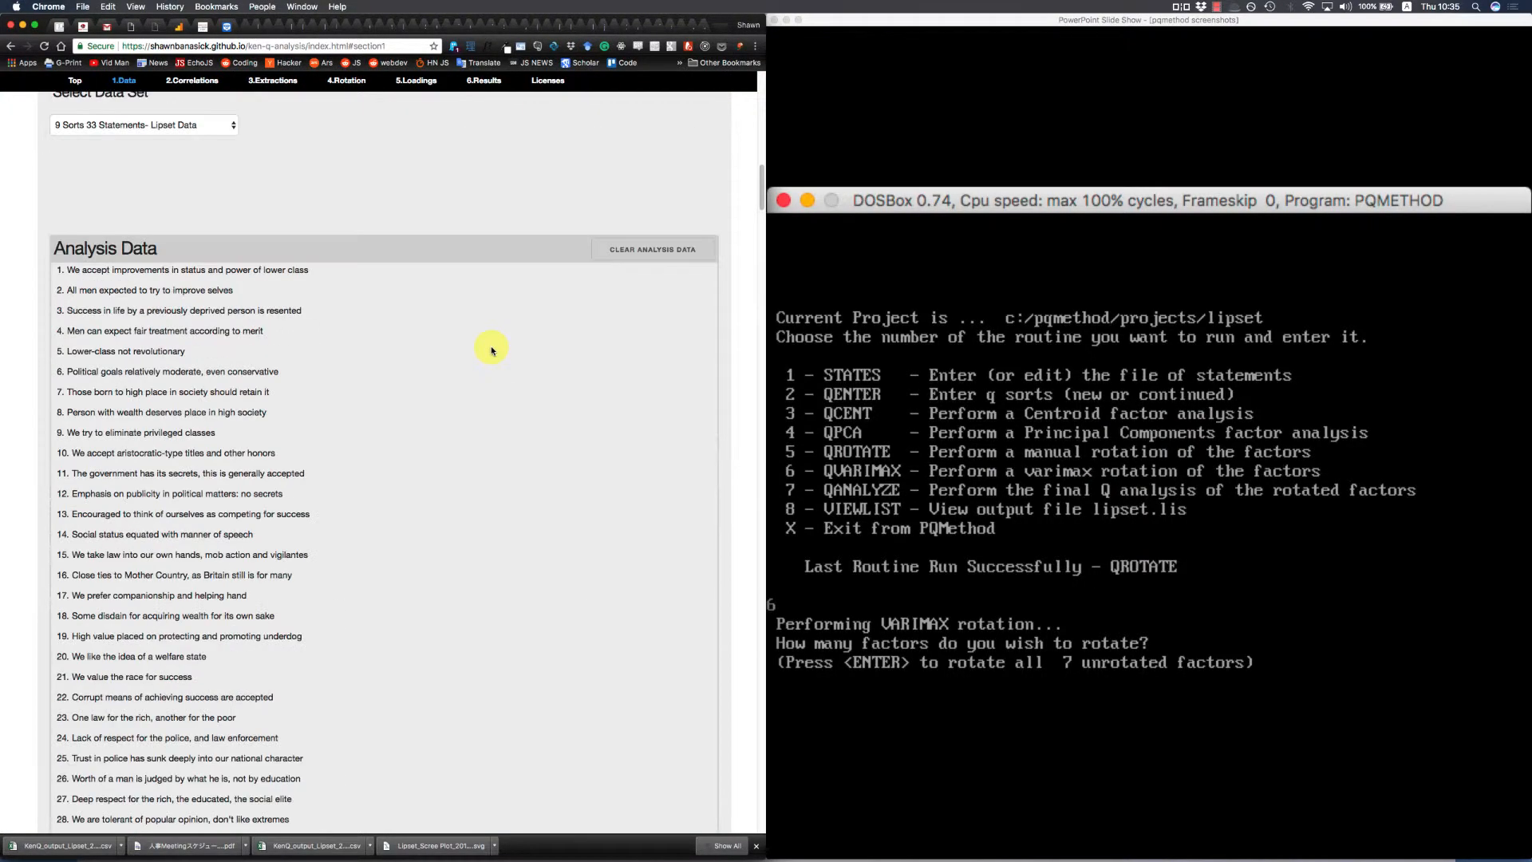
scroll(491, 350, "up", 7)
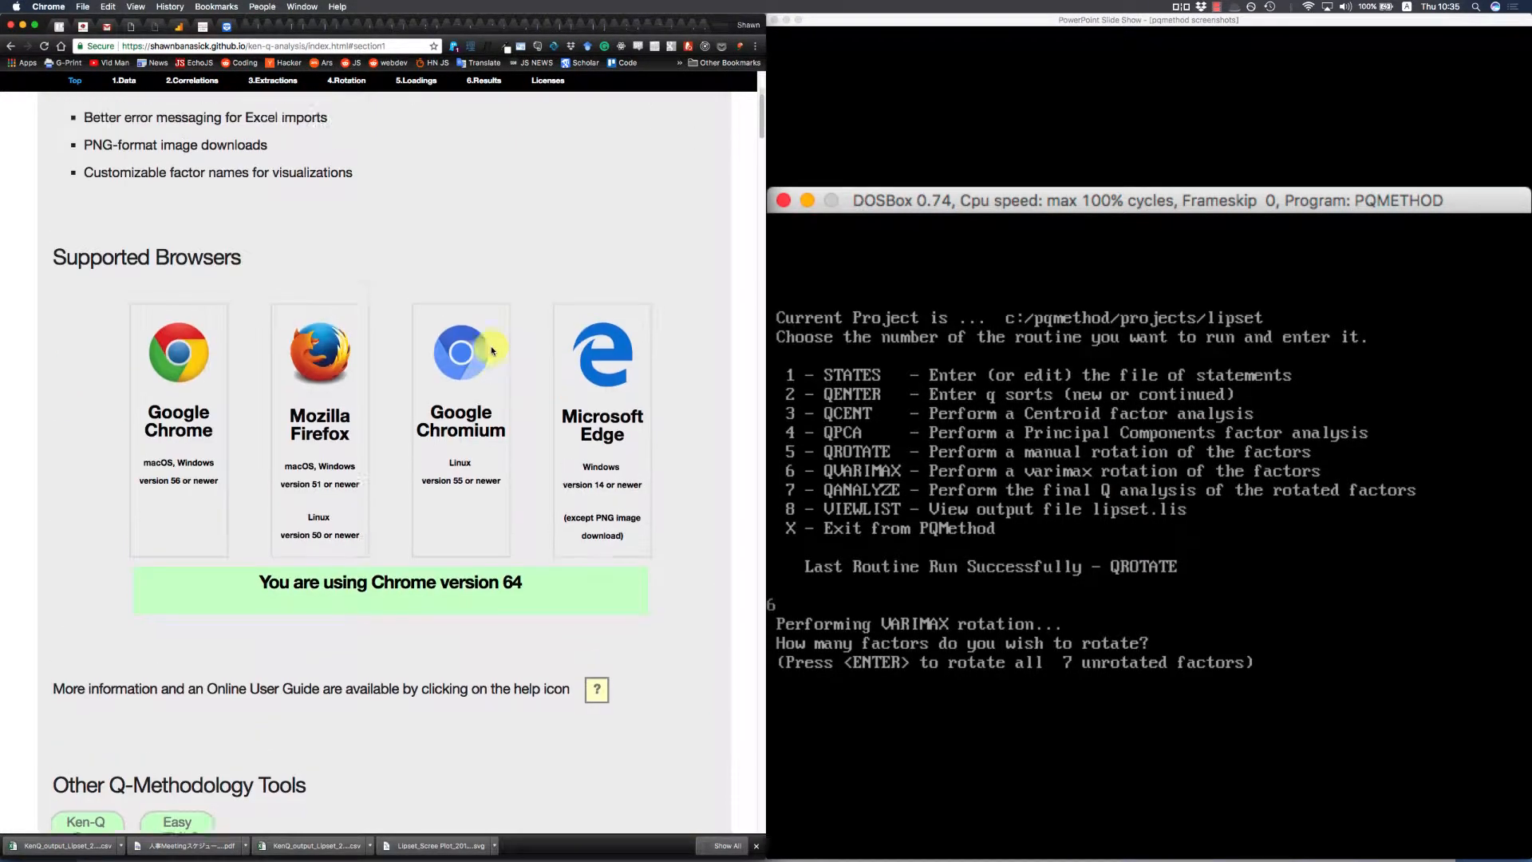
scroll(491, 350, "down", 6)
scroll(492, 350, "down", 4)
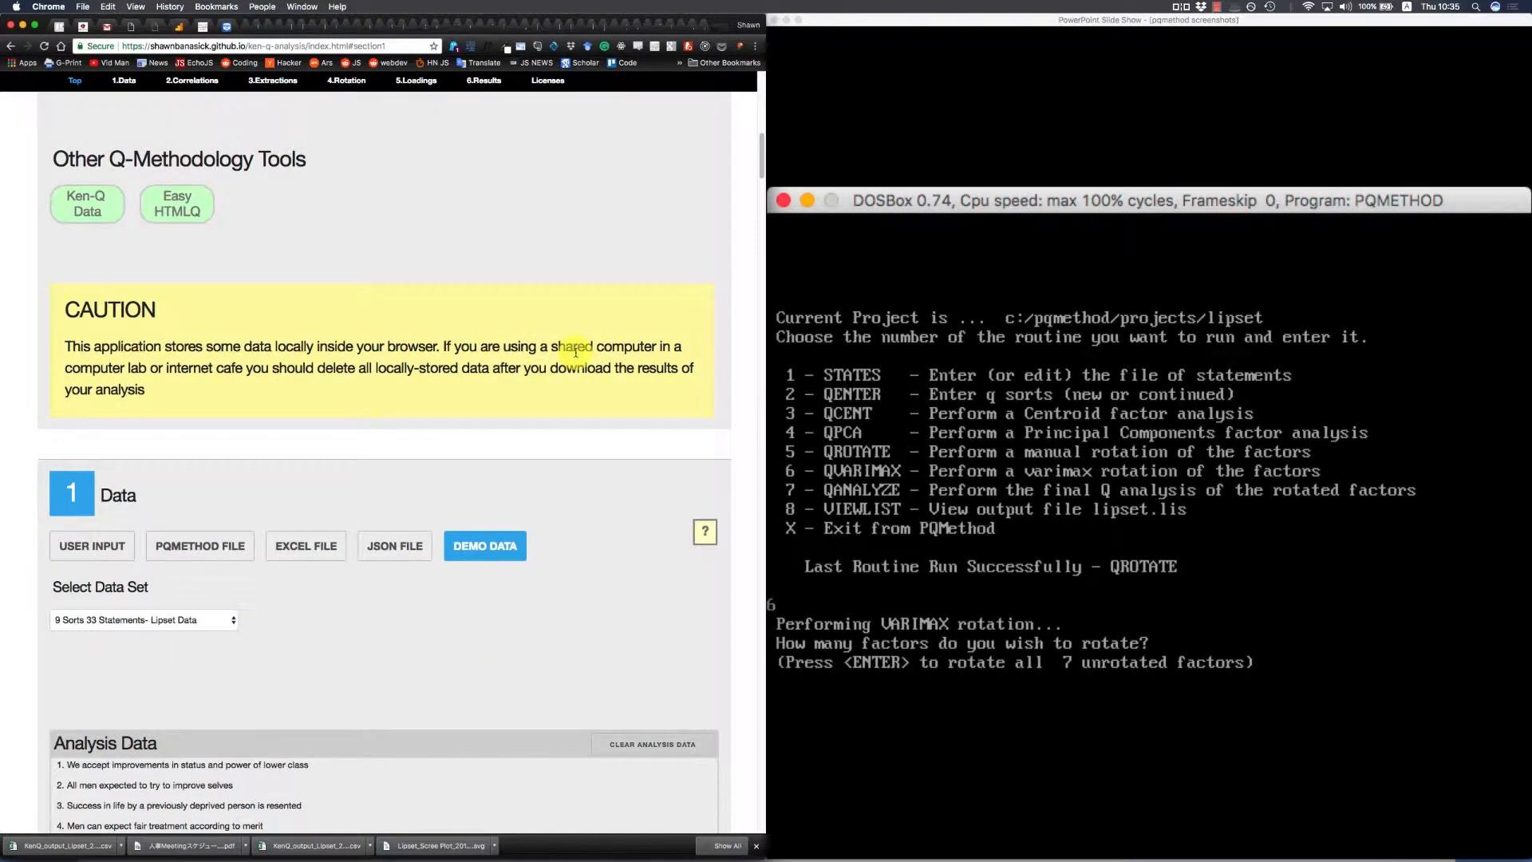
scroll(575, 352, "down", 3)
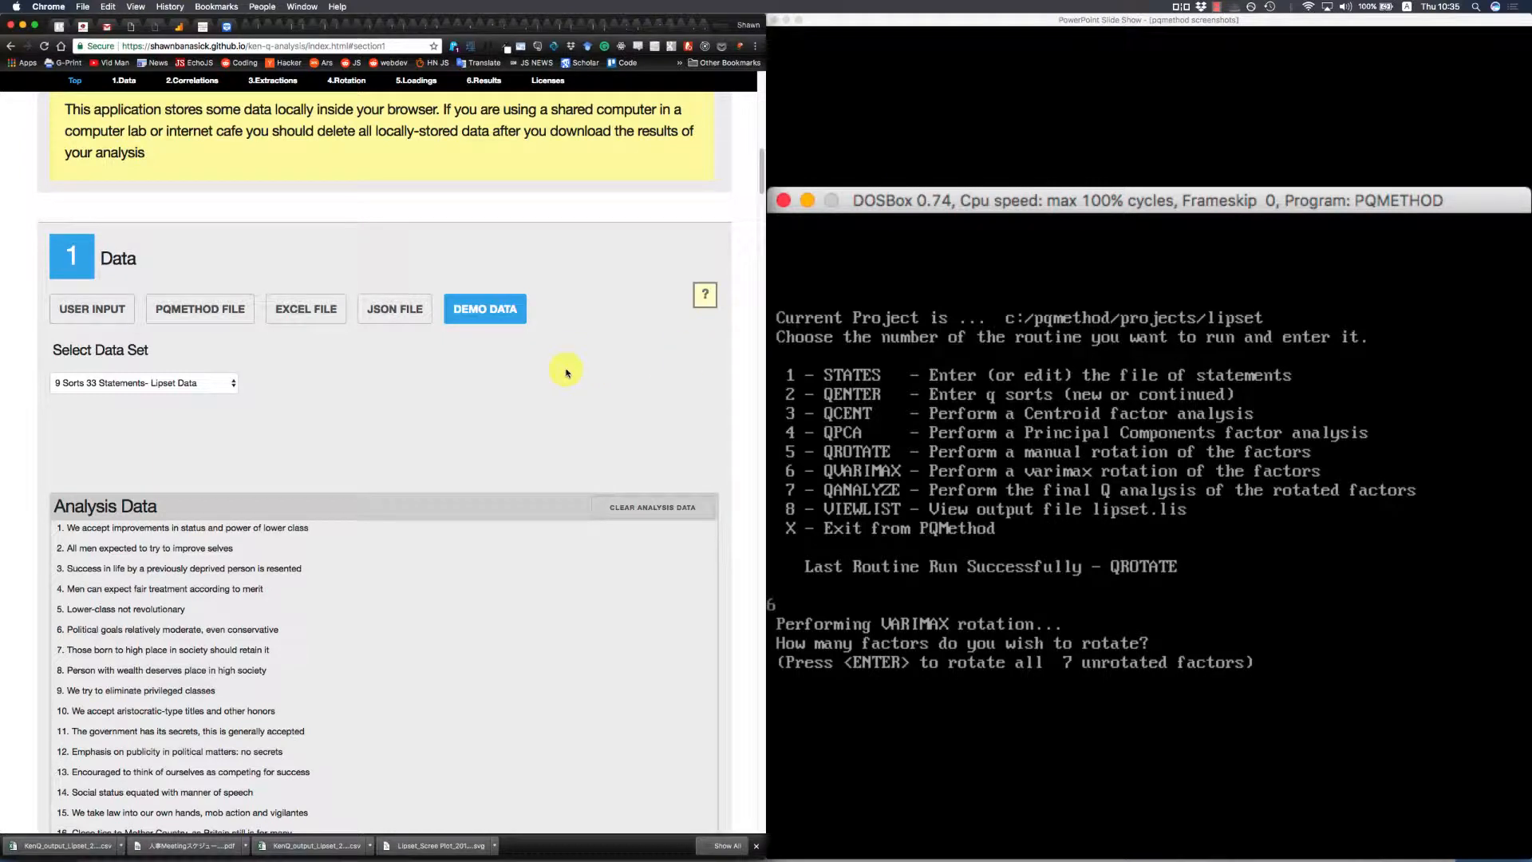
Choose the Excel file input option in the Data section, then switch to the Type 1 Excel import example spreadsheet in Google Sheets.
left_click(291, 313)
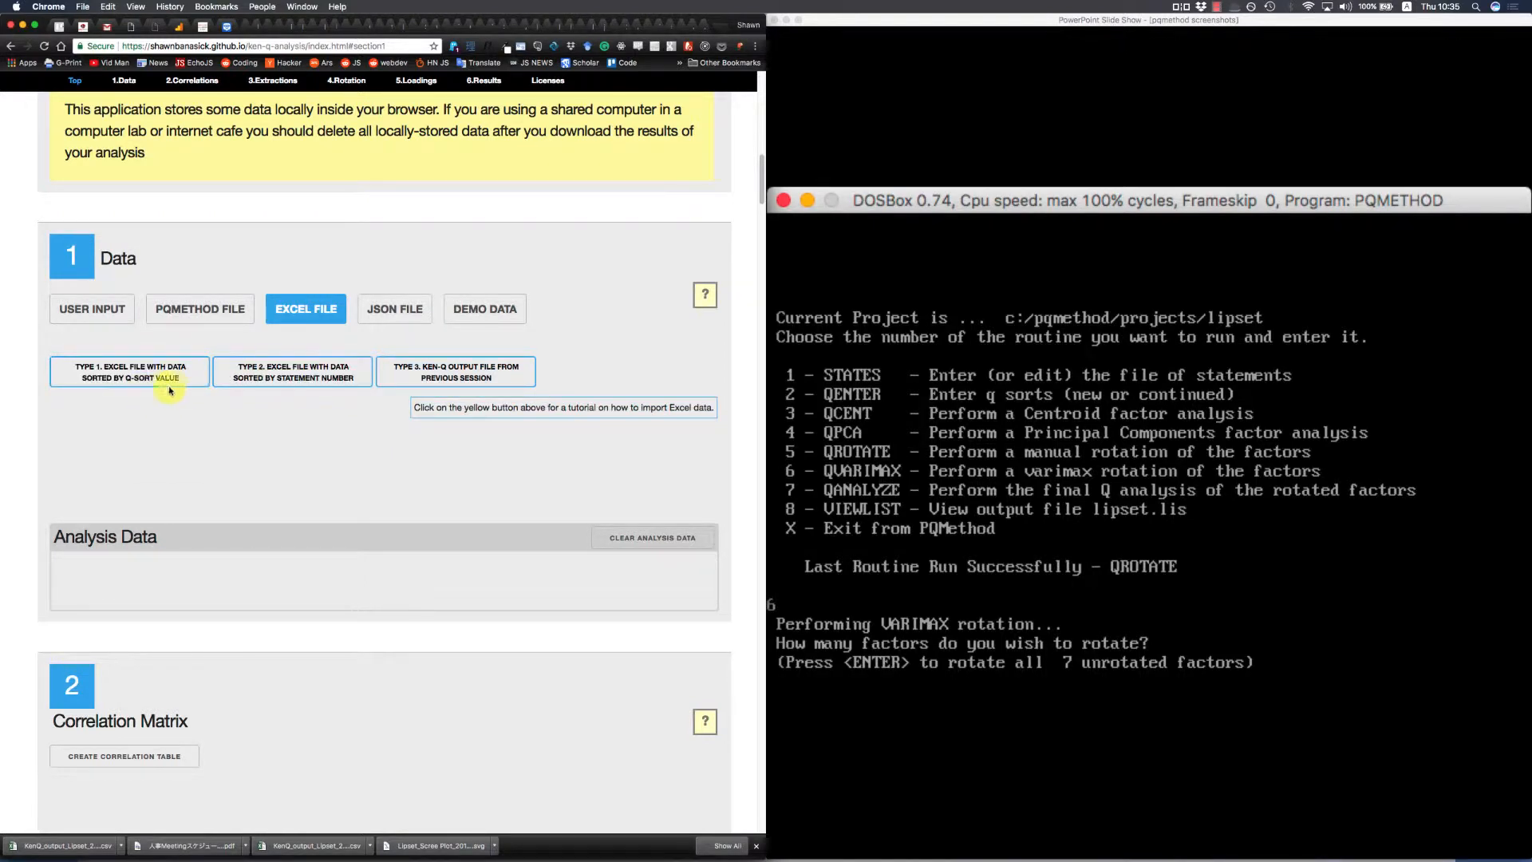
key("ctrl+Tab")
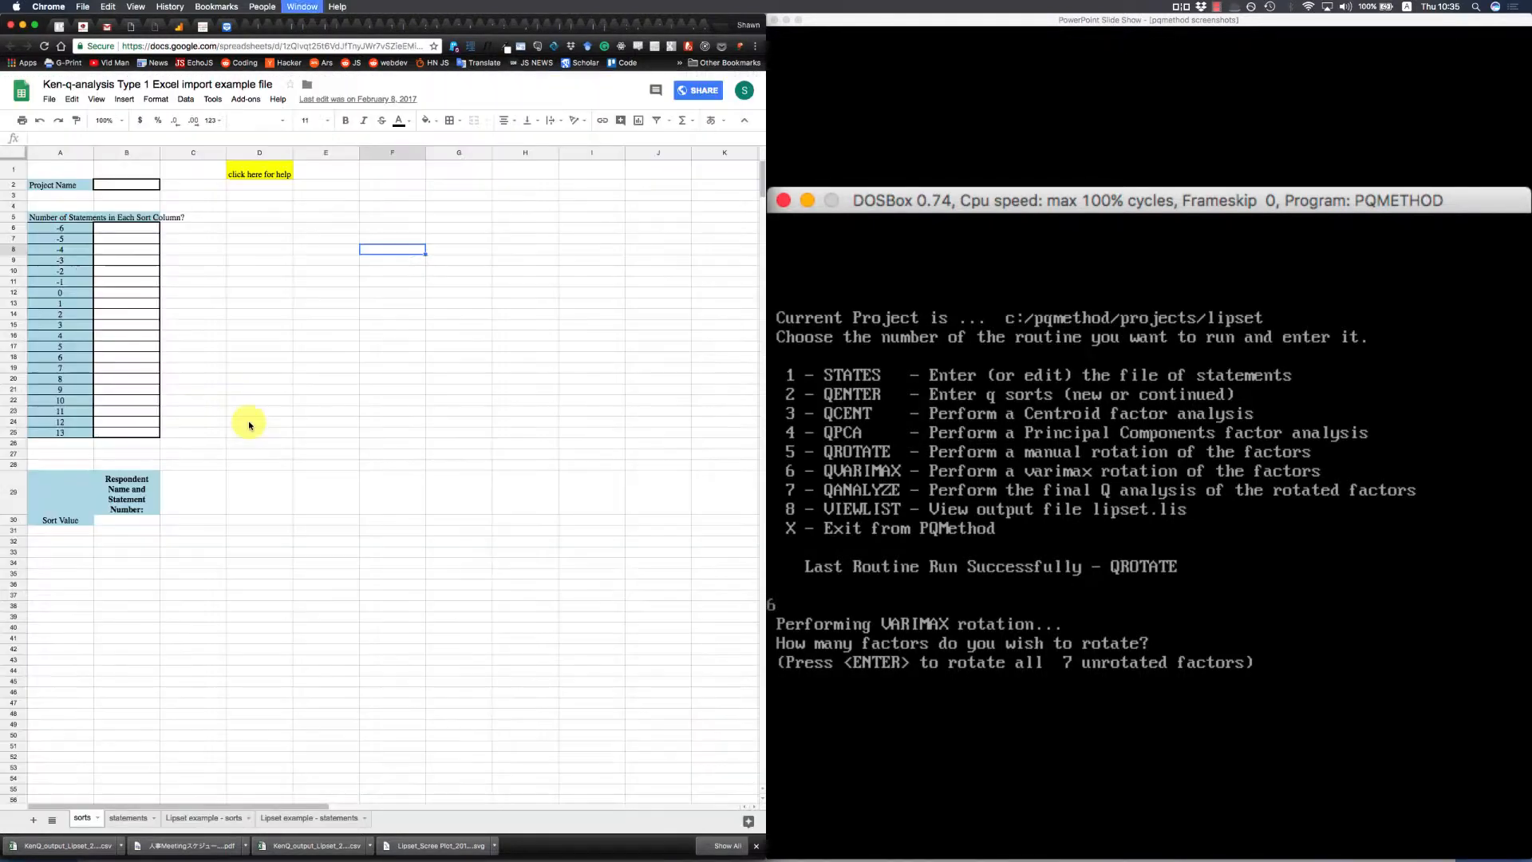
key("ctrl+Tab")
key("ctrl+shift+Tab")
key("ctrl+Tab")
key("ctrl+Tab")
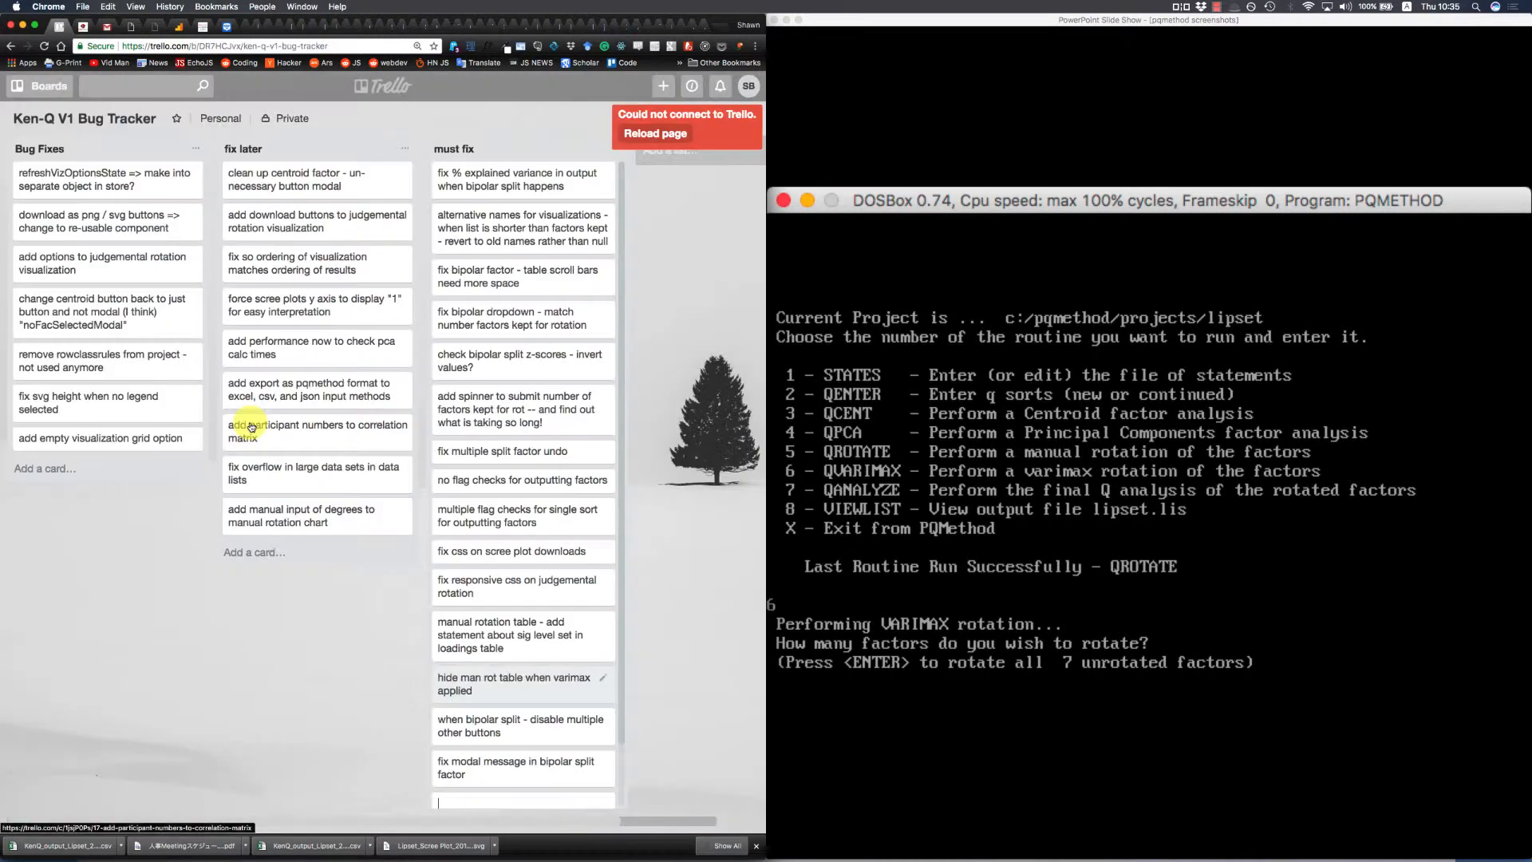
key("ctrl+shift+Tab")
key("ctrl+shift+Tab")
key("ctrl+shift+Tab")
key("ctrl+Tab")
key("ctrl+shift+Tab")
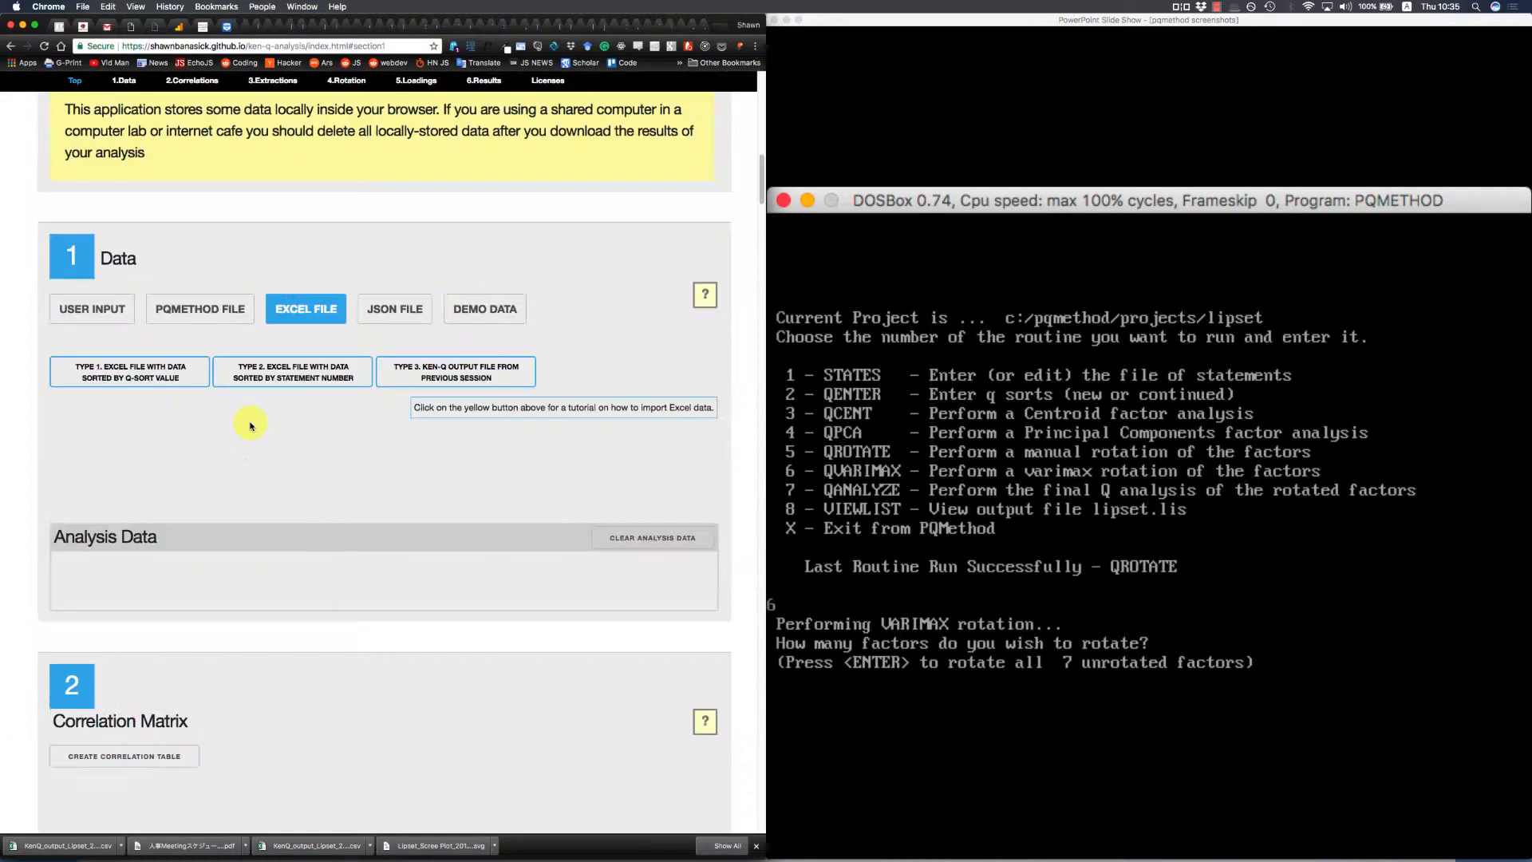
Switch to the Ken-Q Analysis User Guide in Firefox and read the description of the Type 1 Excel format on its Data page.
key("super+Tab")
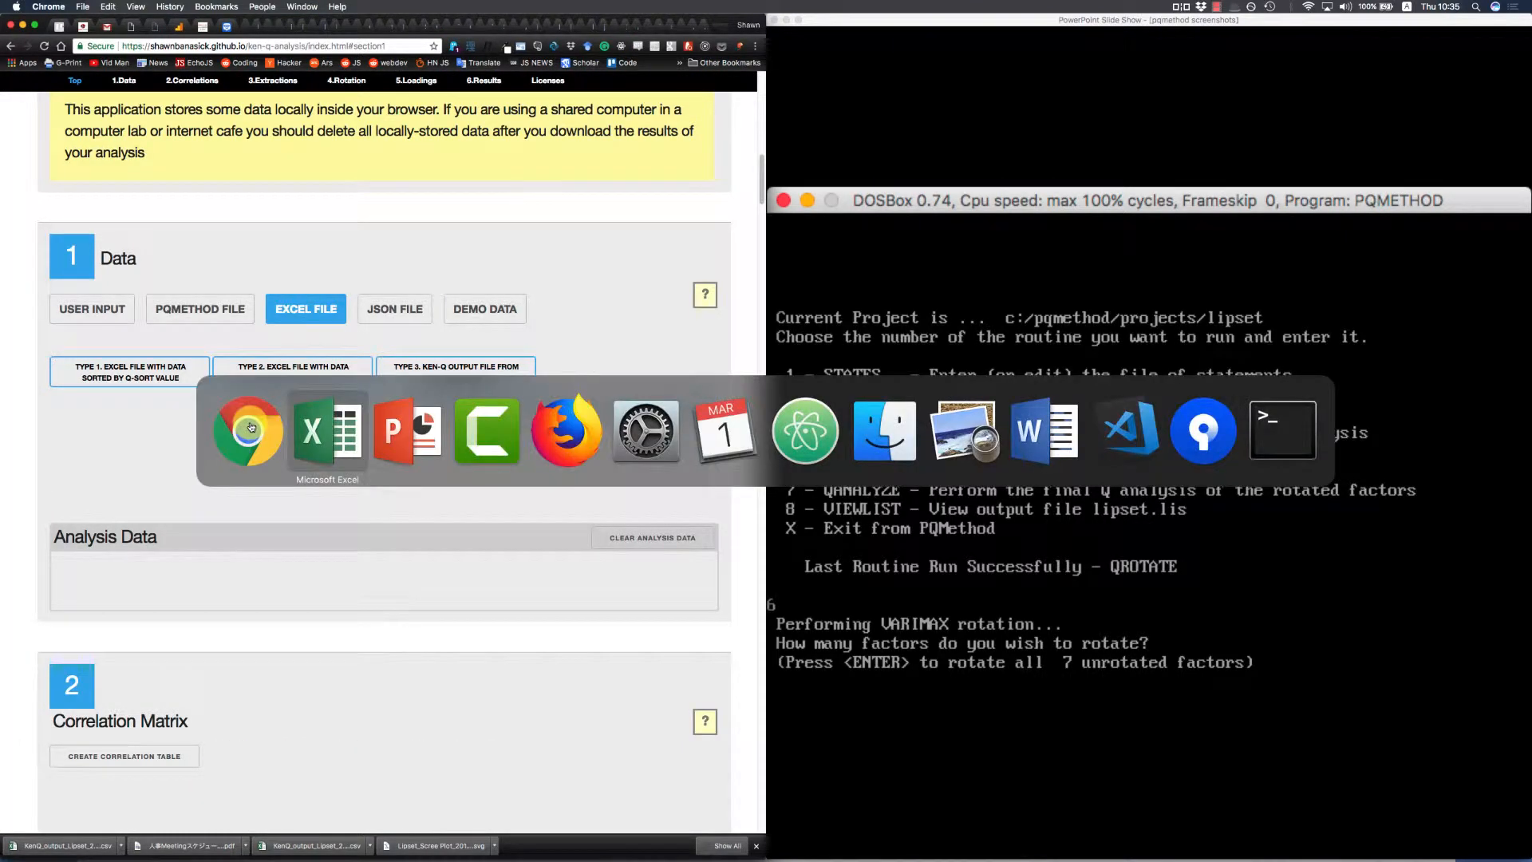
key("super+Tab")
key("super+Tab")
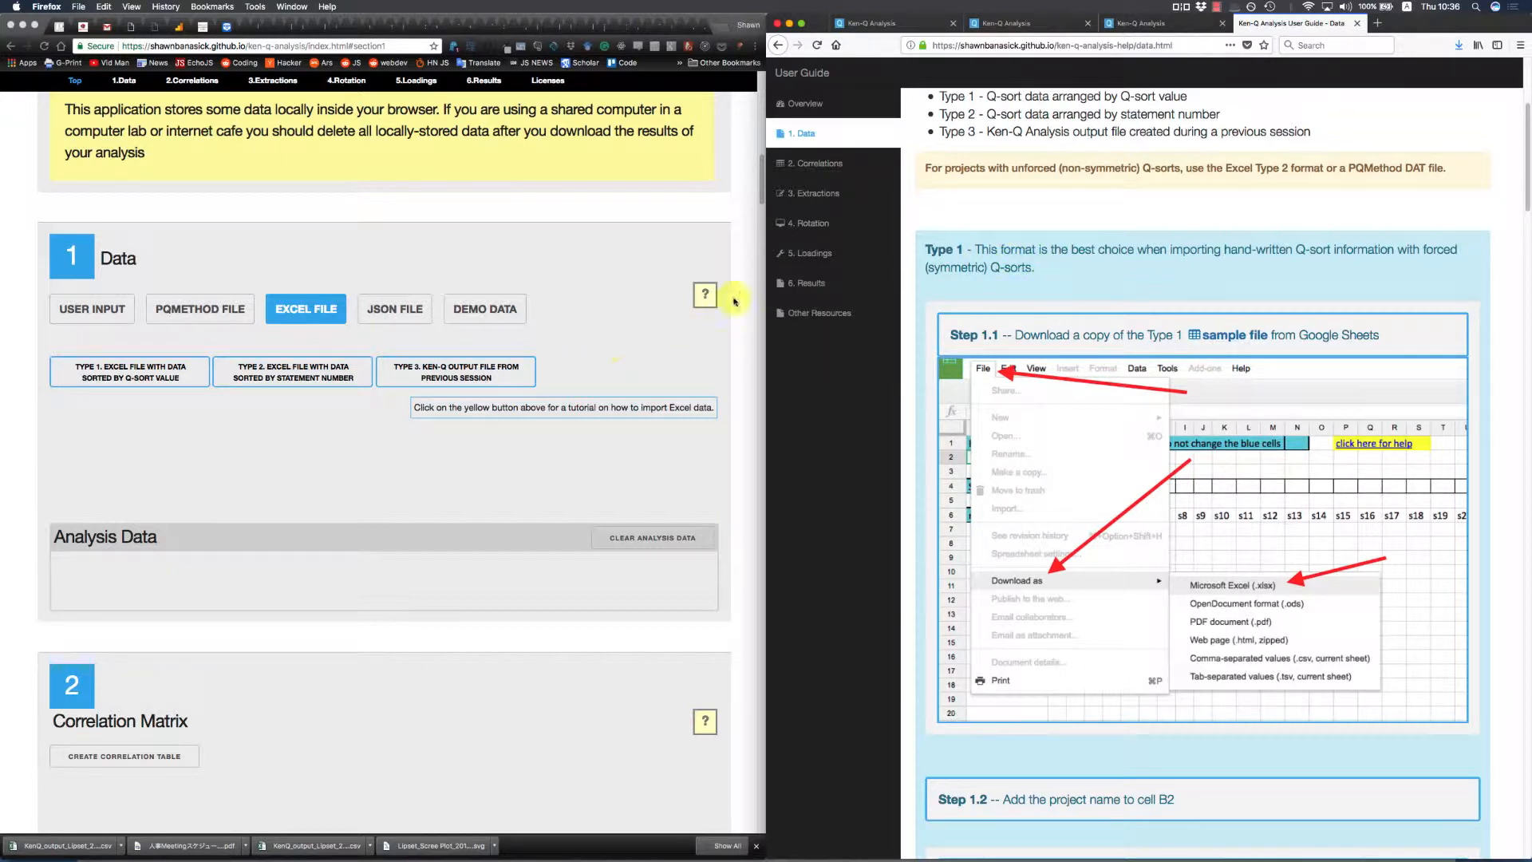
left_click(697, 304)
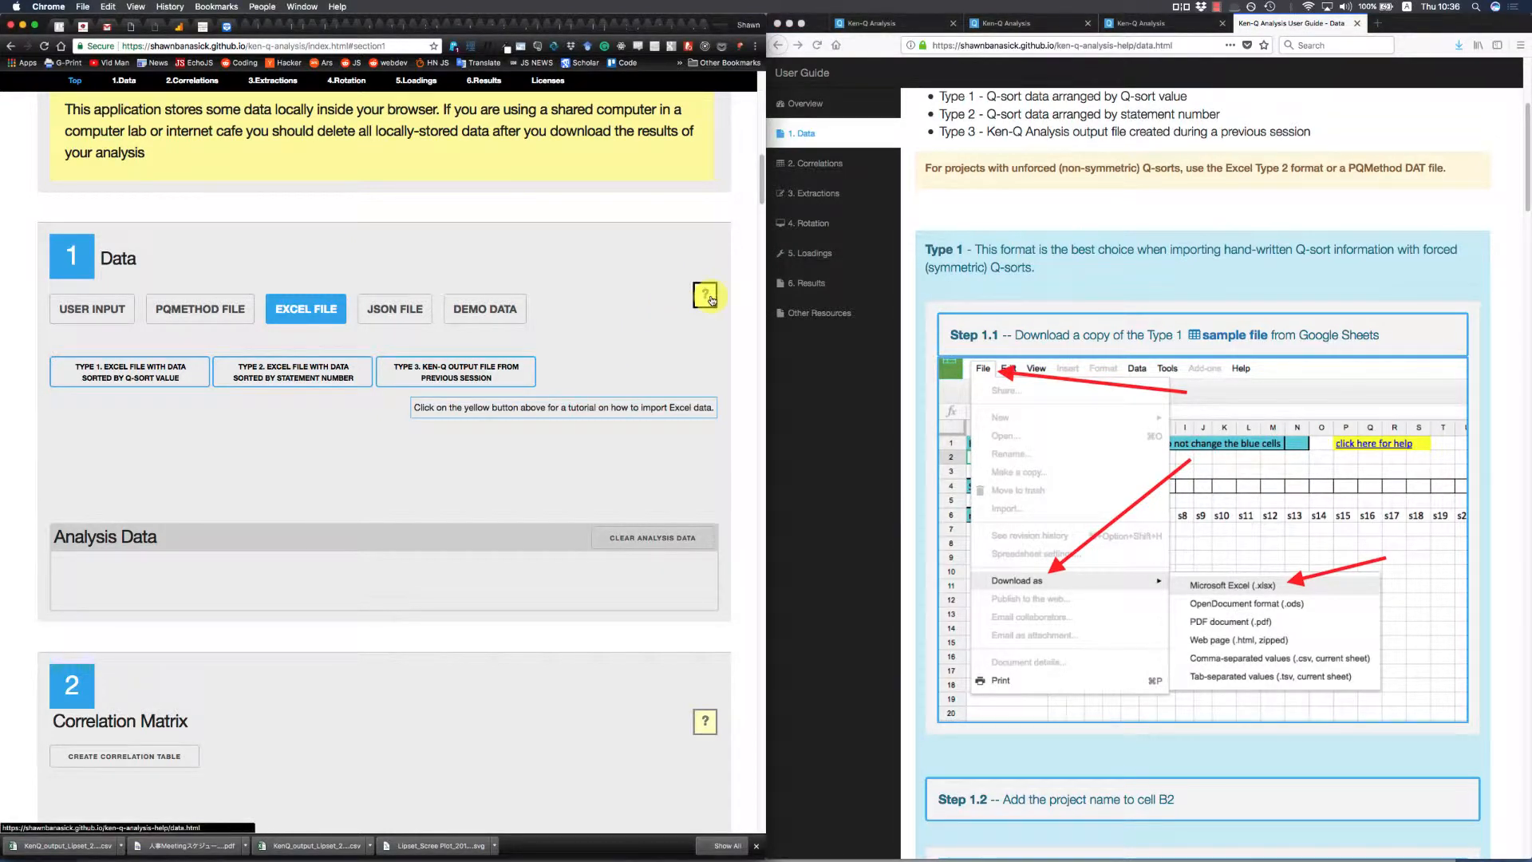
left_click(979, 224)
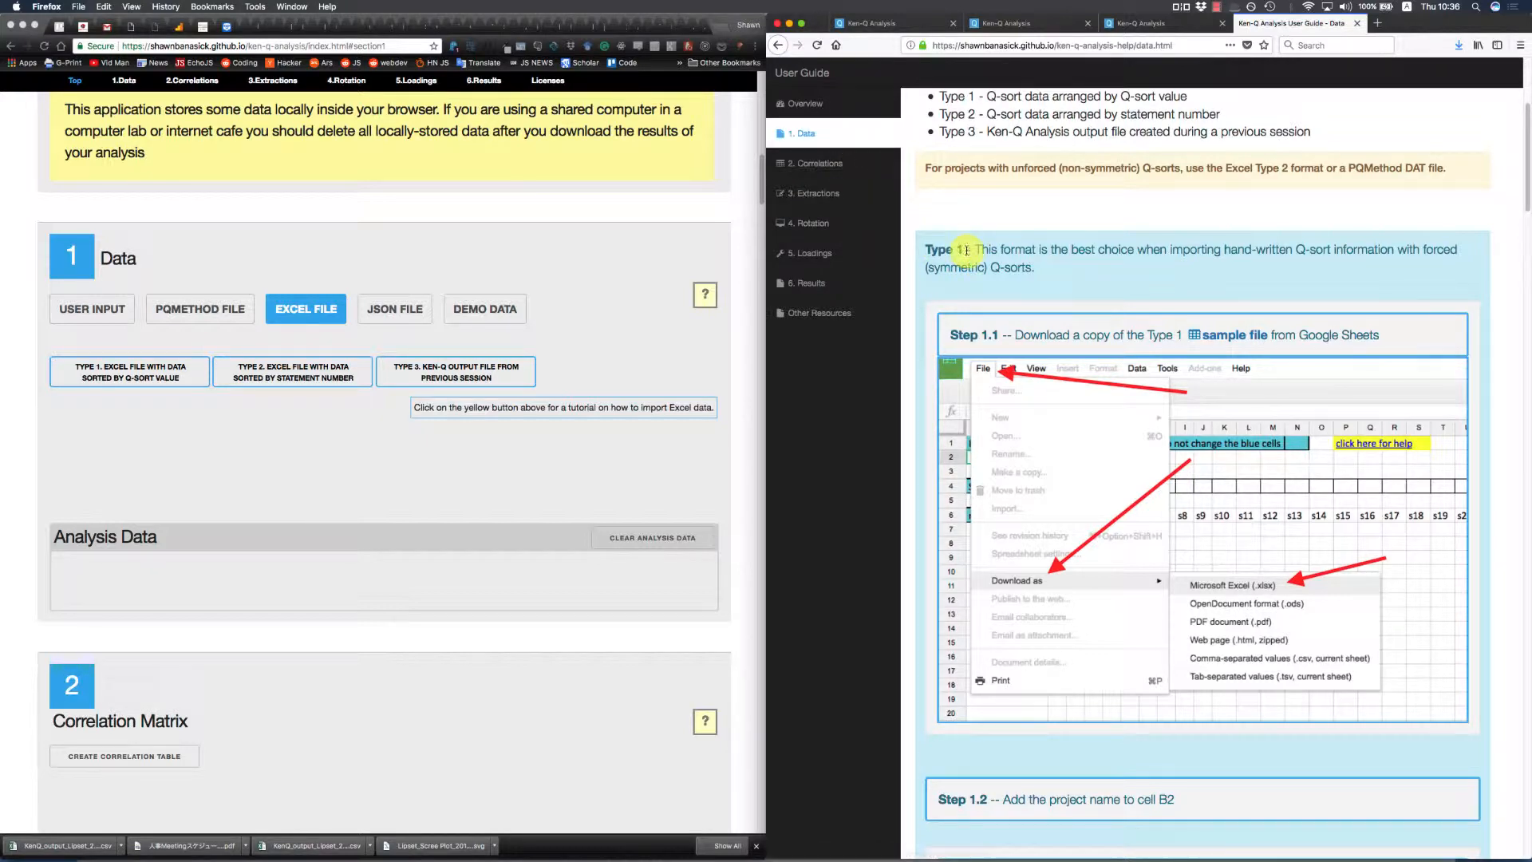
scroll(988, 292, "down", 5)
scroll(987, 292, "up", 5)
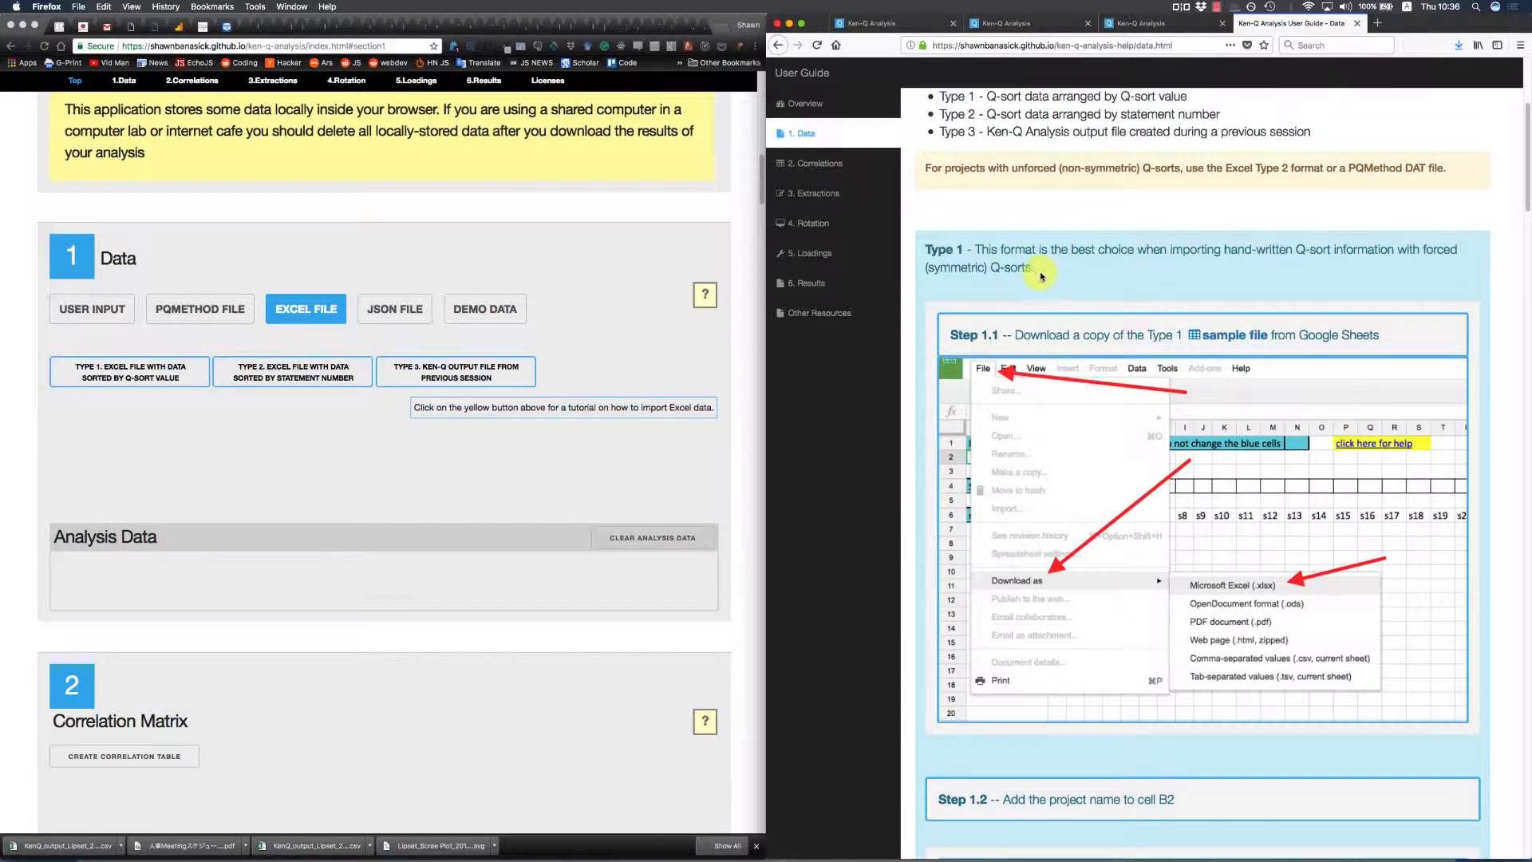
Read the Type 1 import instructions from Step 1.1 through Step 1.5, then return to the sample file download in Step 1.1.
scroll(1034, 270, "down", 2)
scroll(1034, 266, "down", 12)
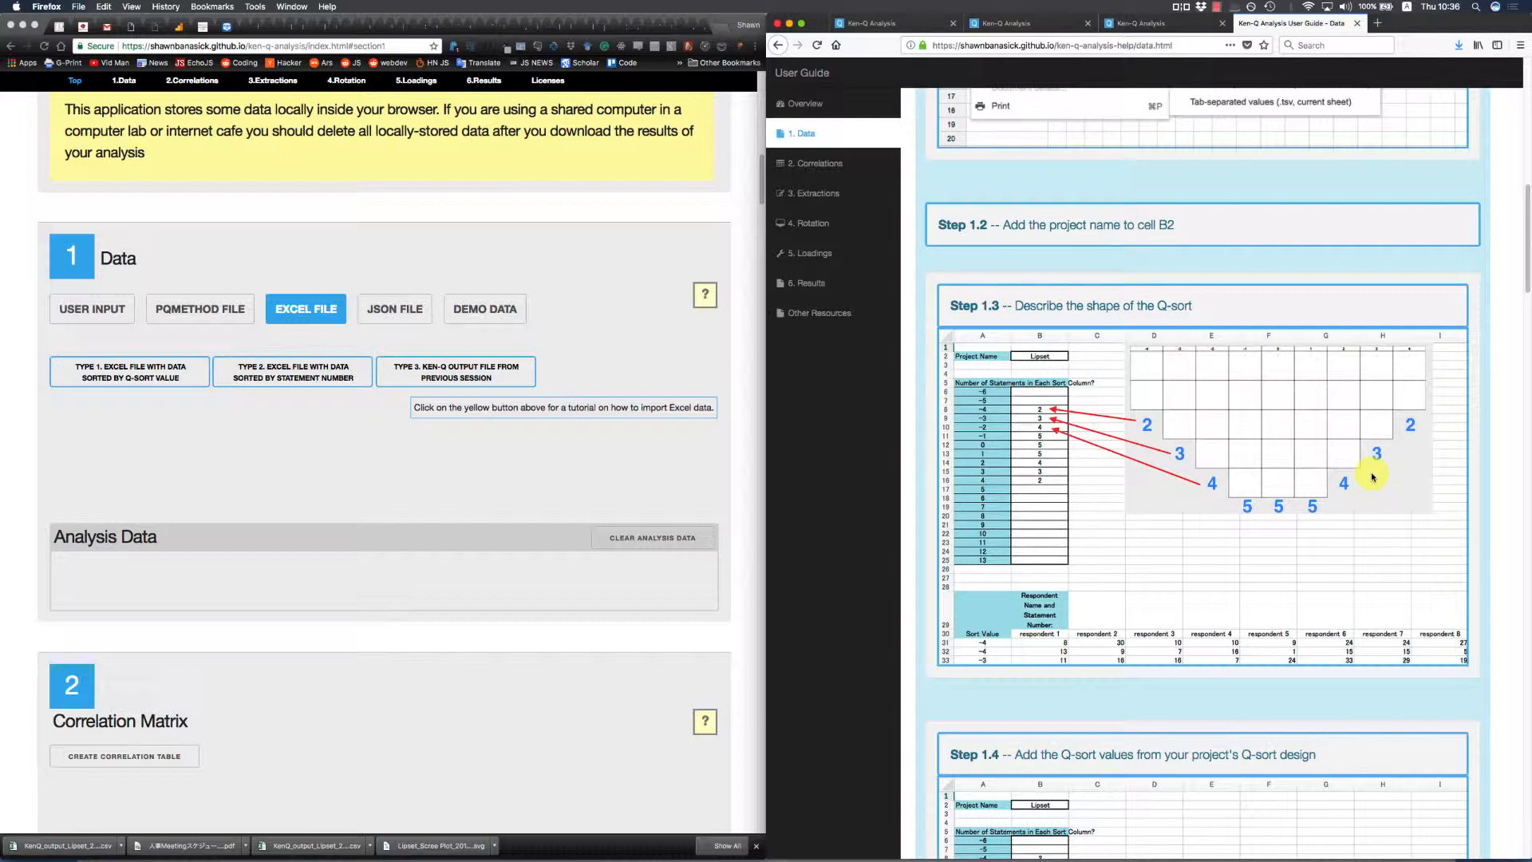
left_click(437, 493)
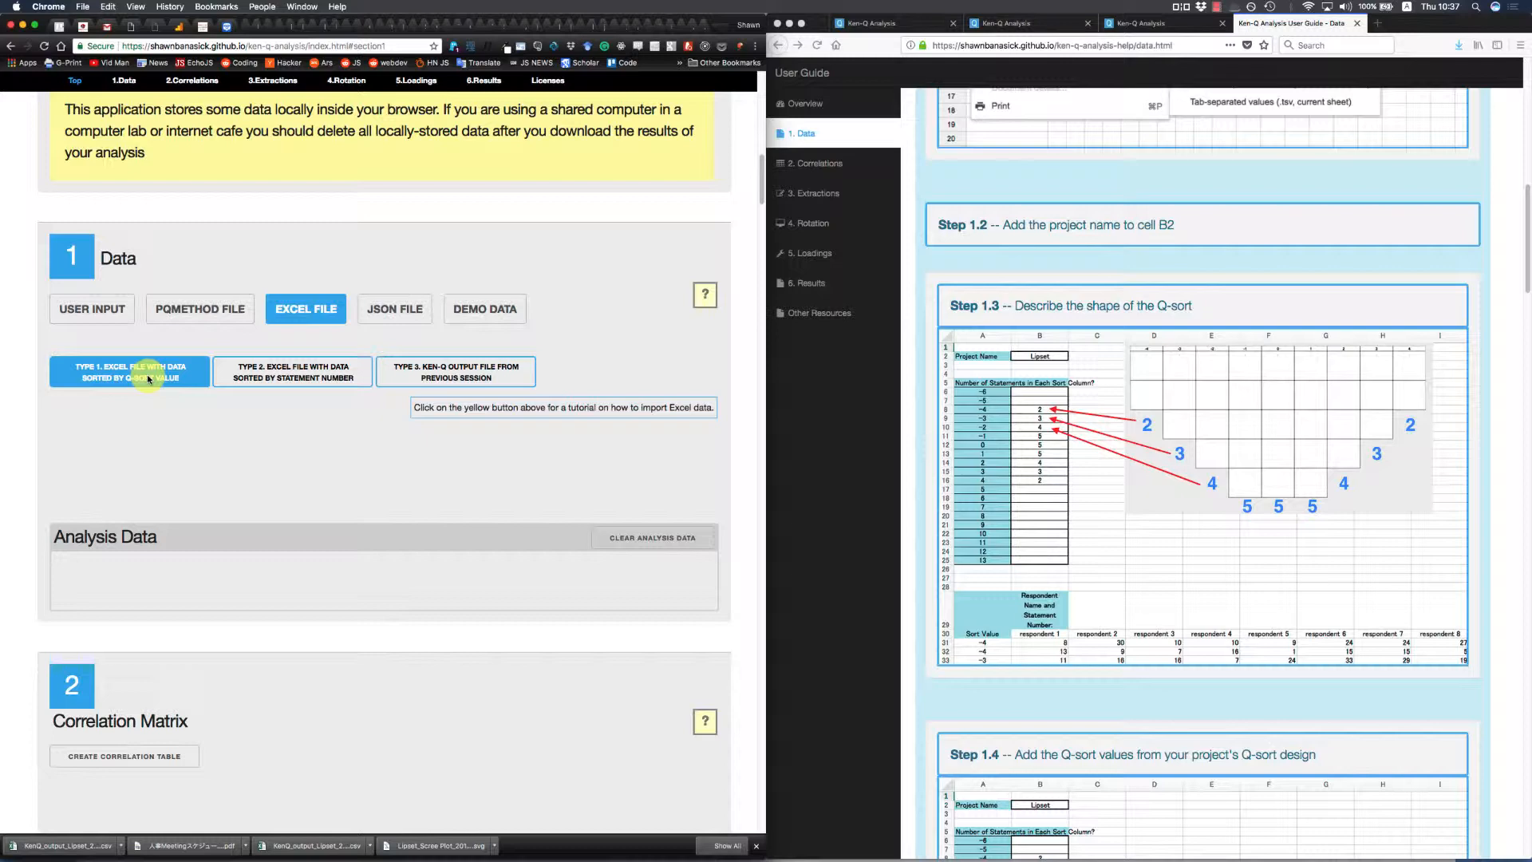
scroll(988, 412, "down", 5)
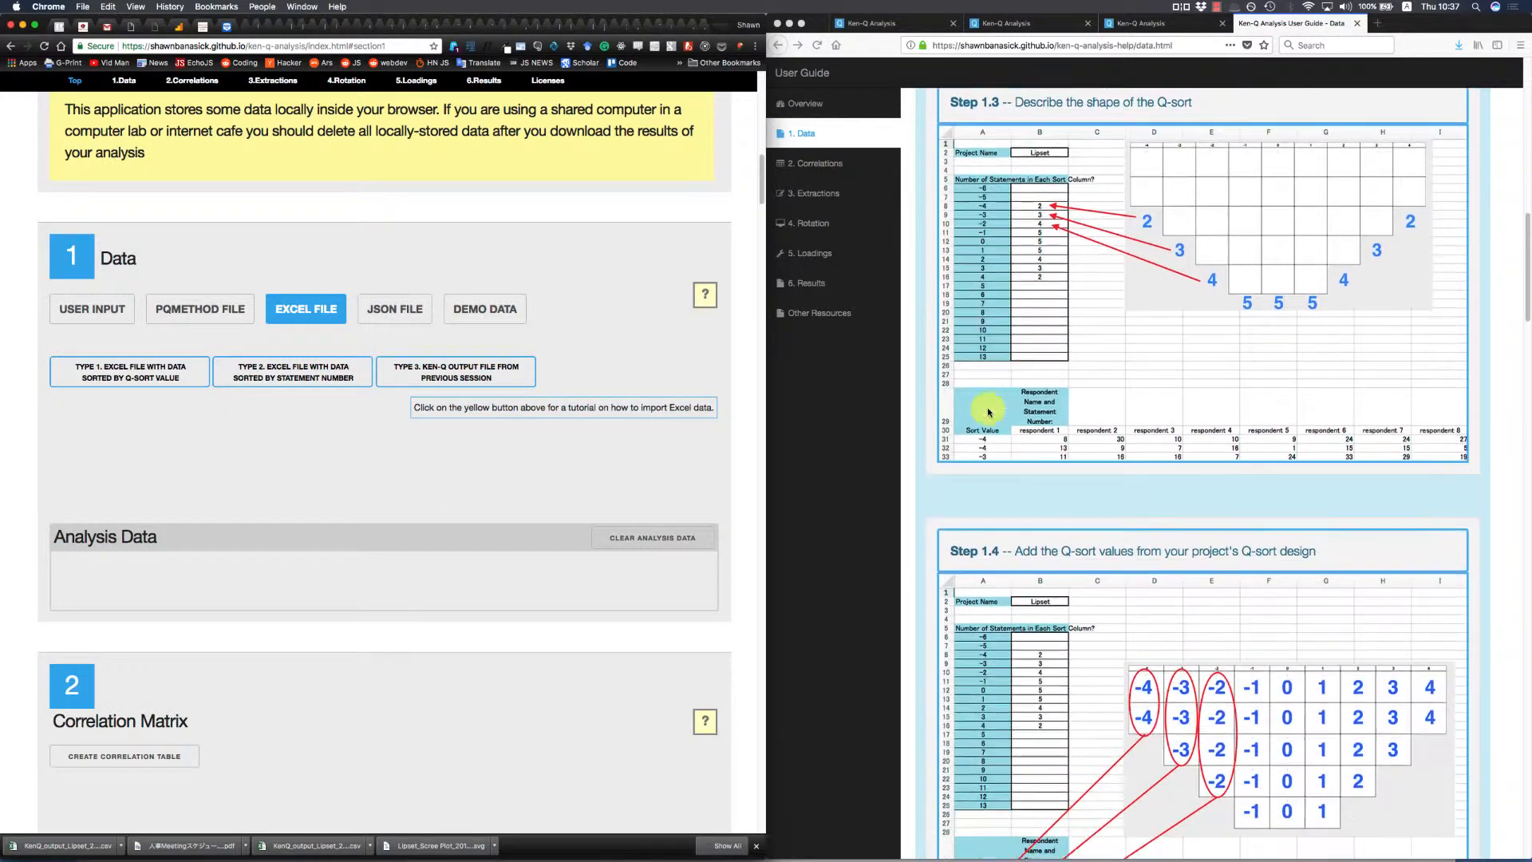
scroll(988, 411, "down", 20)
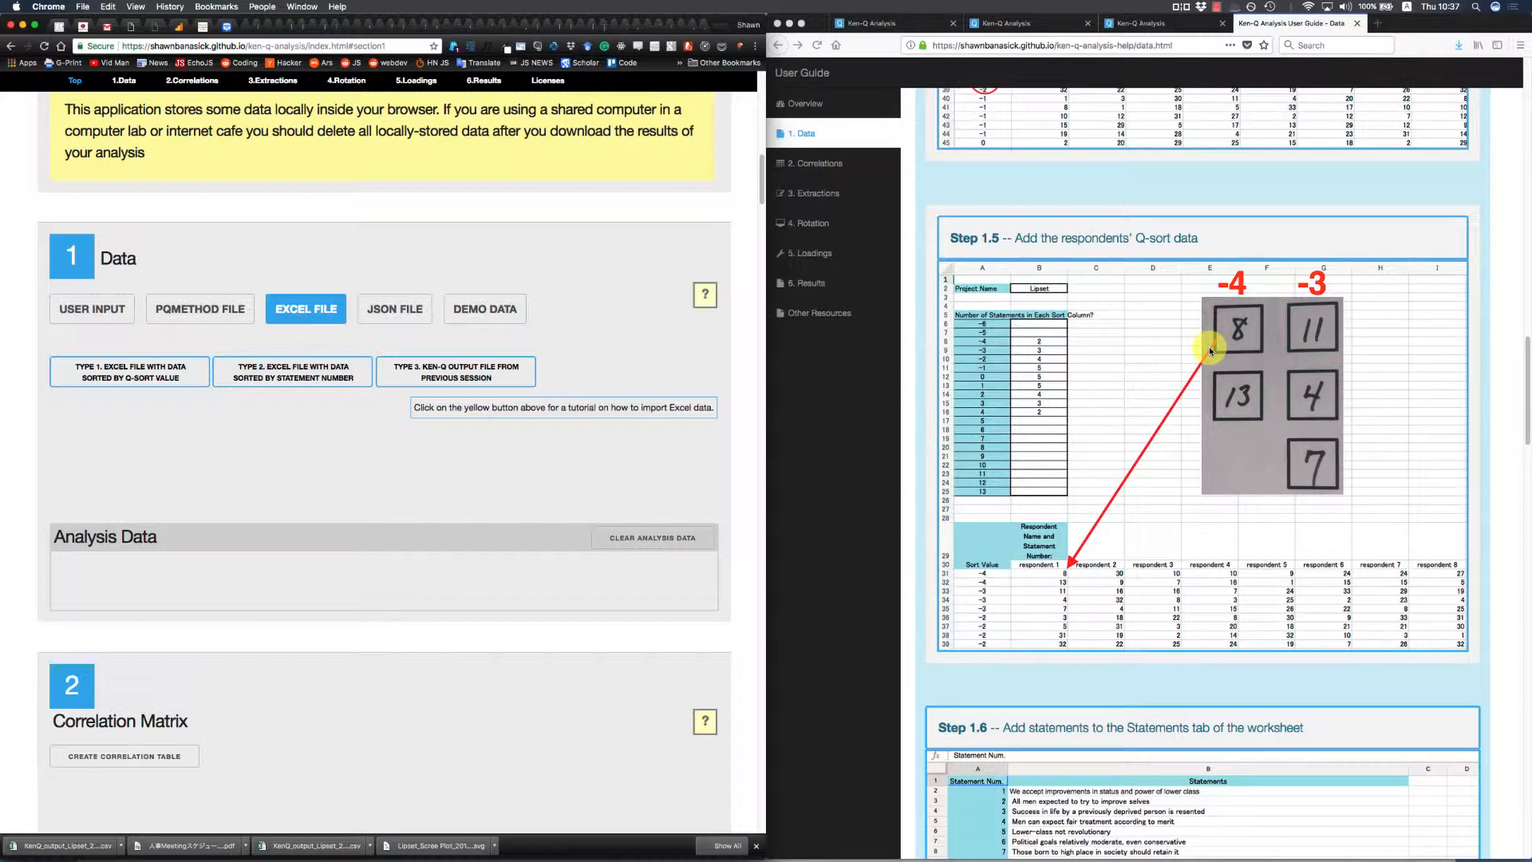
scroll(1153, 366, "up", 1)
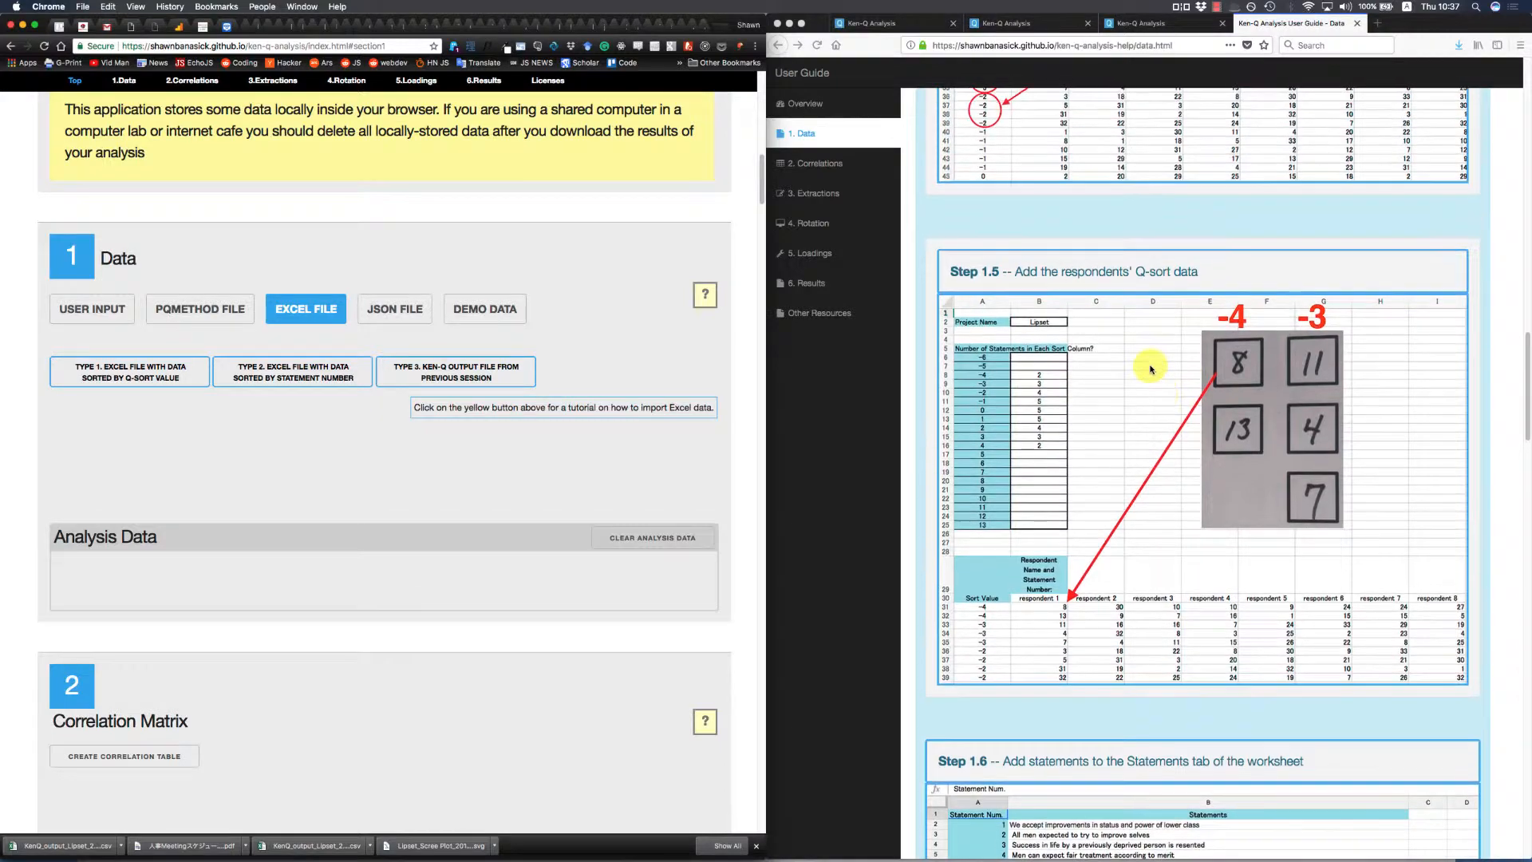
scroll(1151, 367, "up", 15)
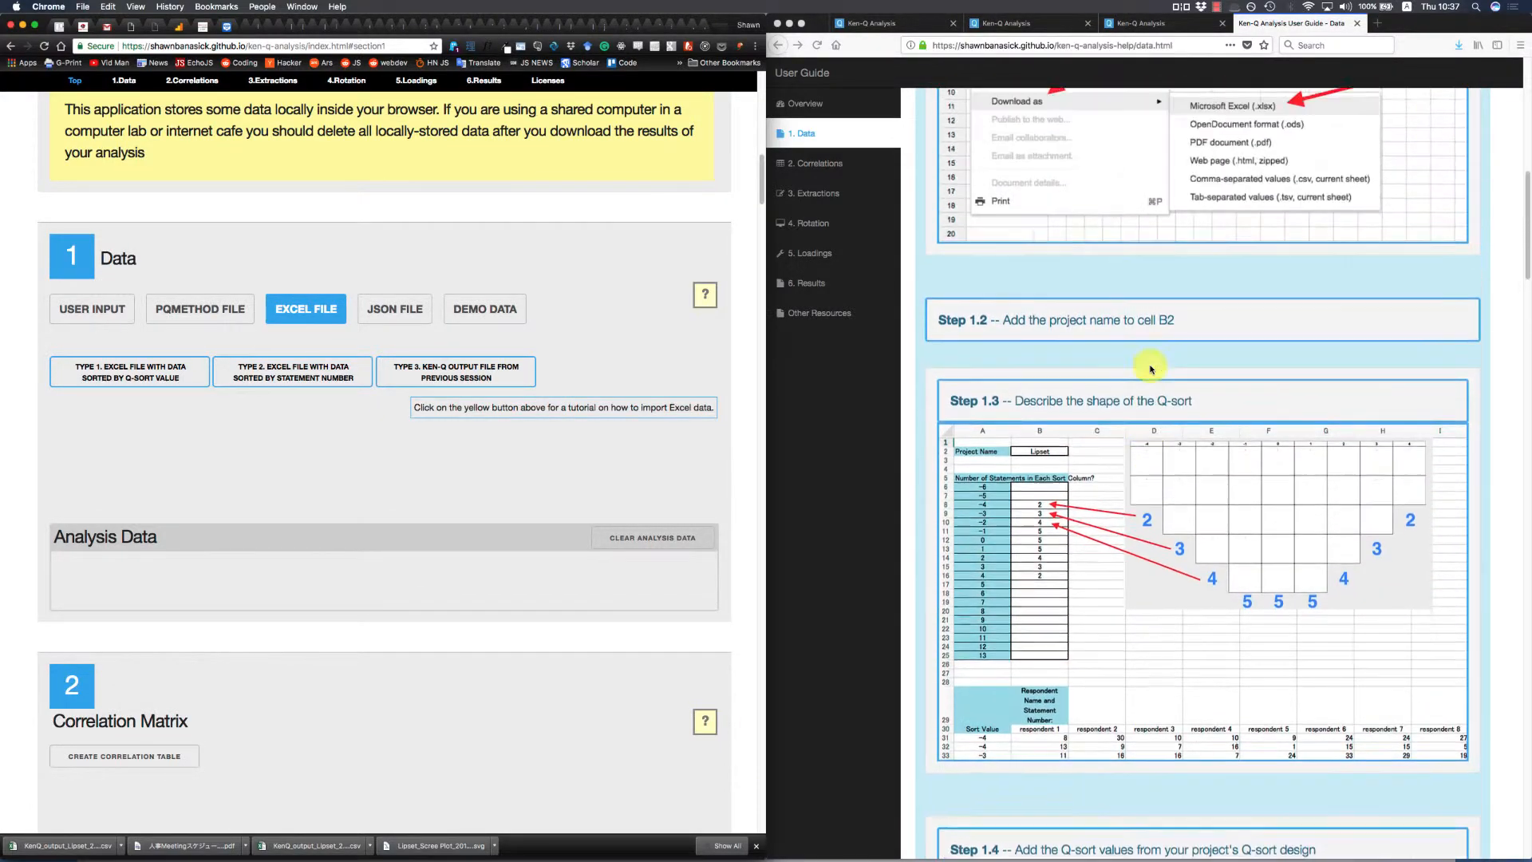
scroll(1152, 368, "up", 10)
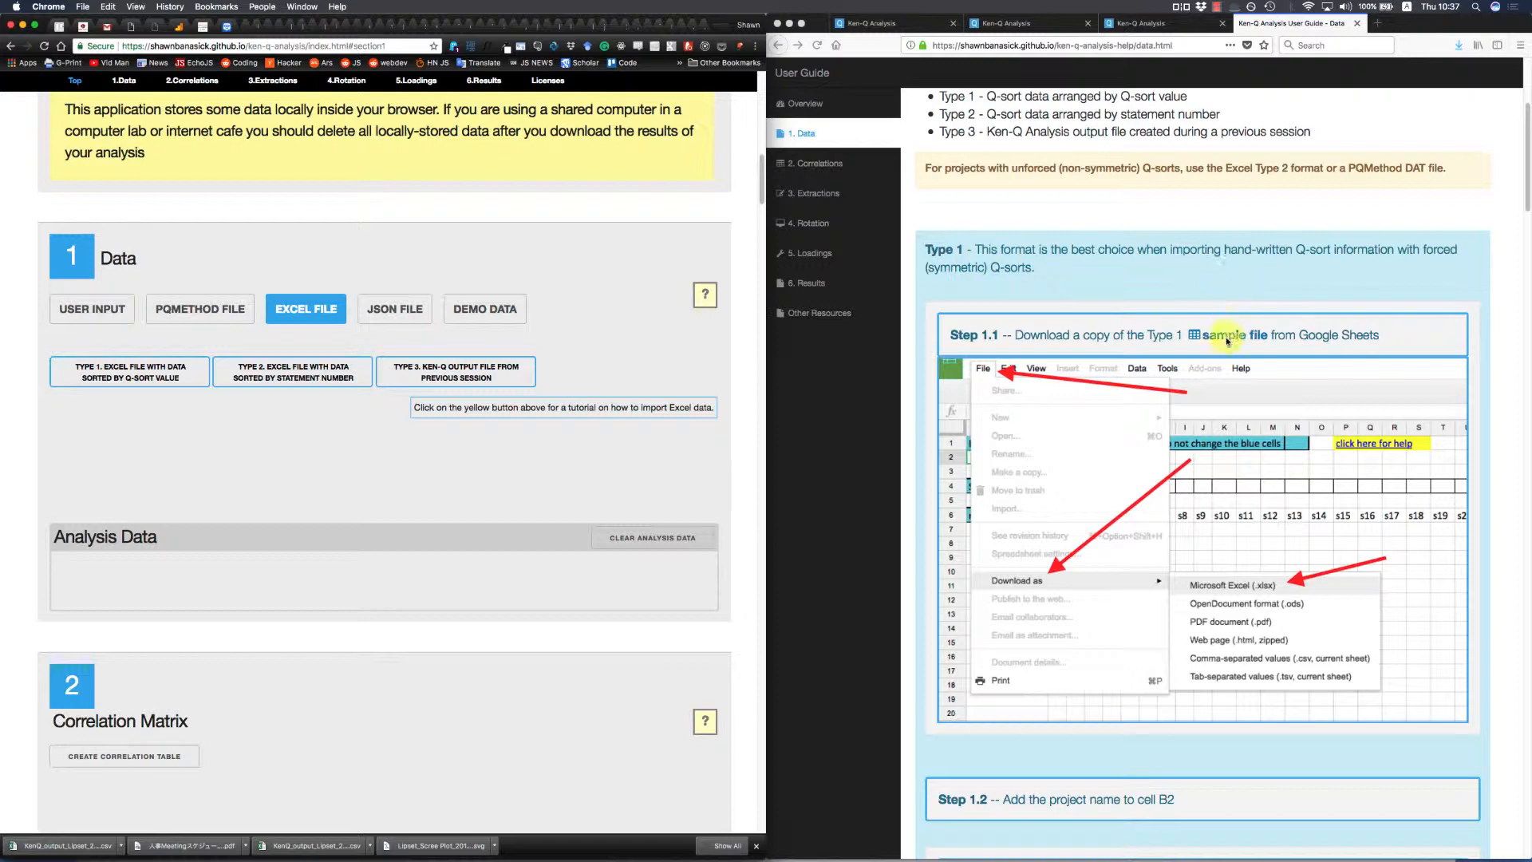
Switch to the Type 1 example in Google Sheets, download it as Microsoft Excel (.xlsx) and open the downloaded workbook.
left_click(1216, 285)
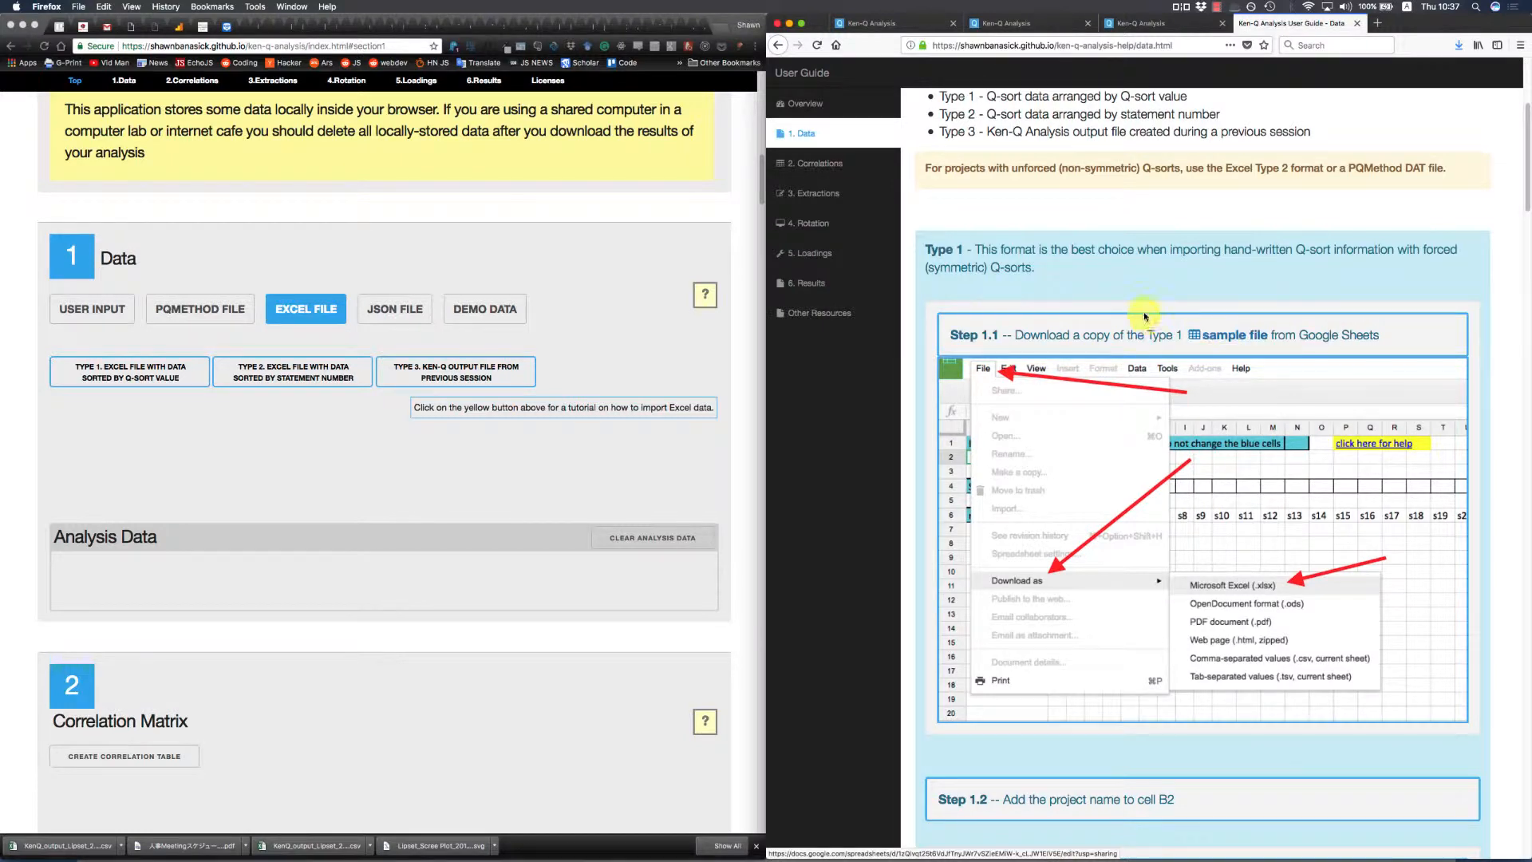
left_click(746, 487)
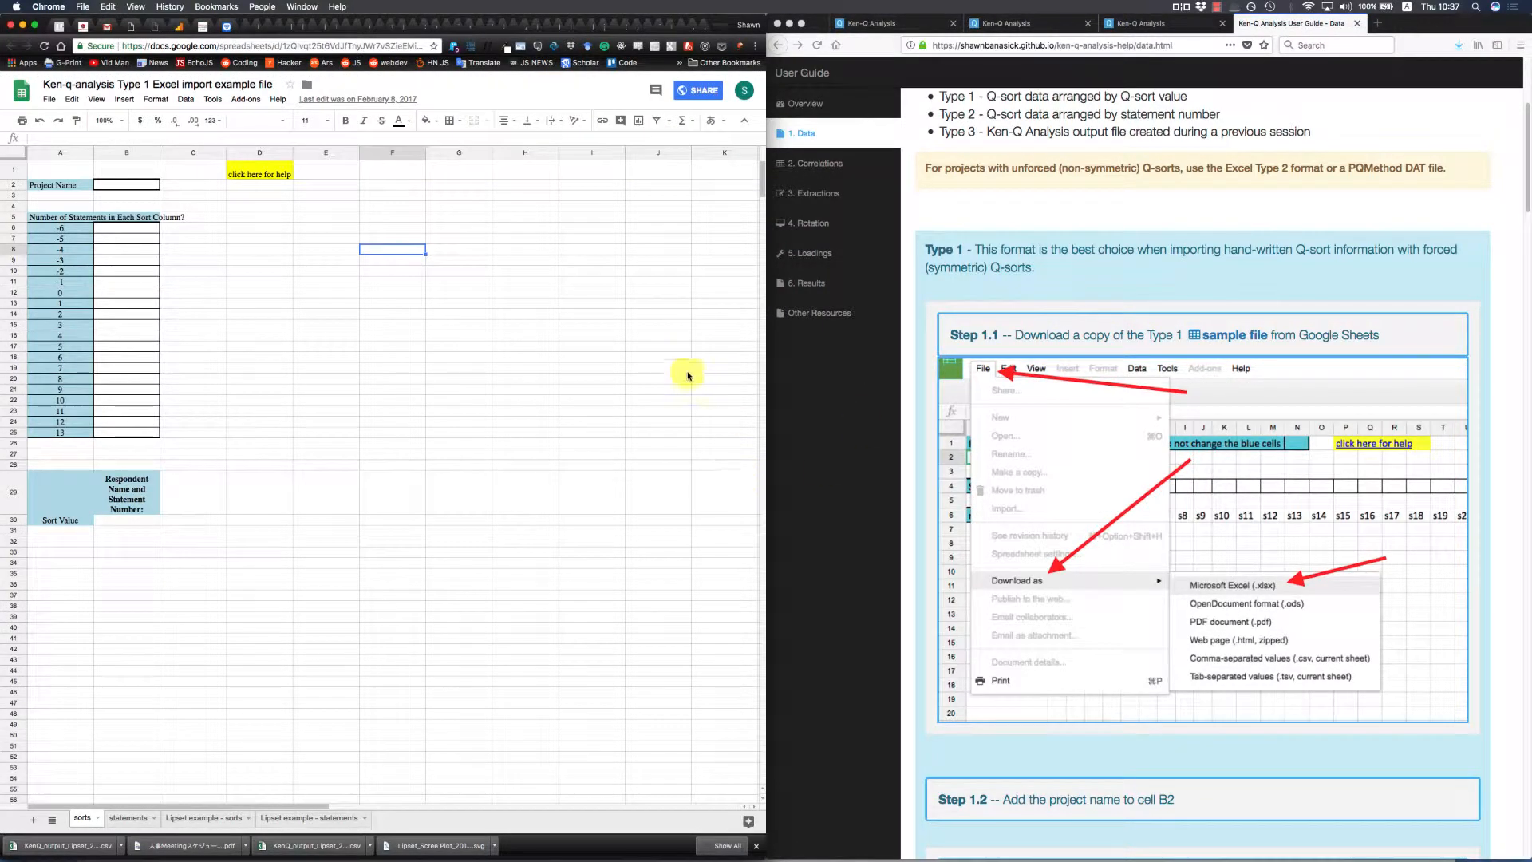
left_click(49, 100)
mouse_move(89, 219)
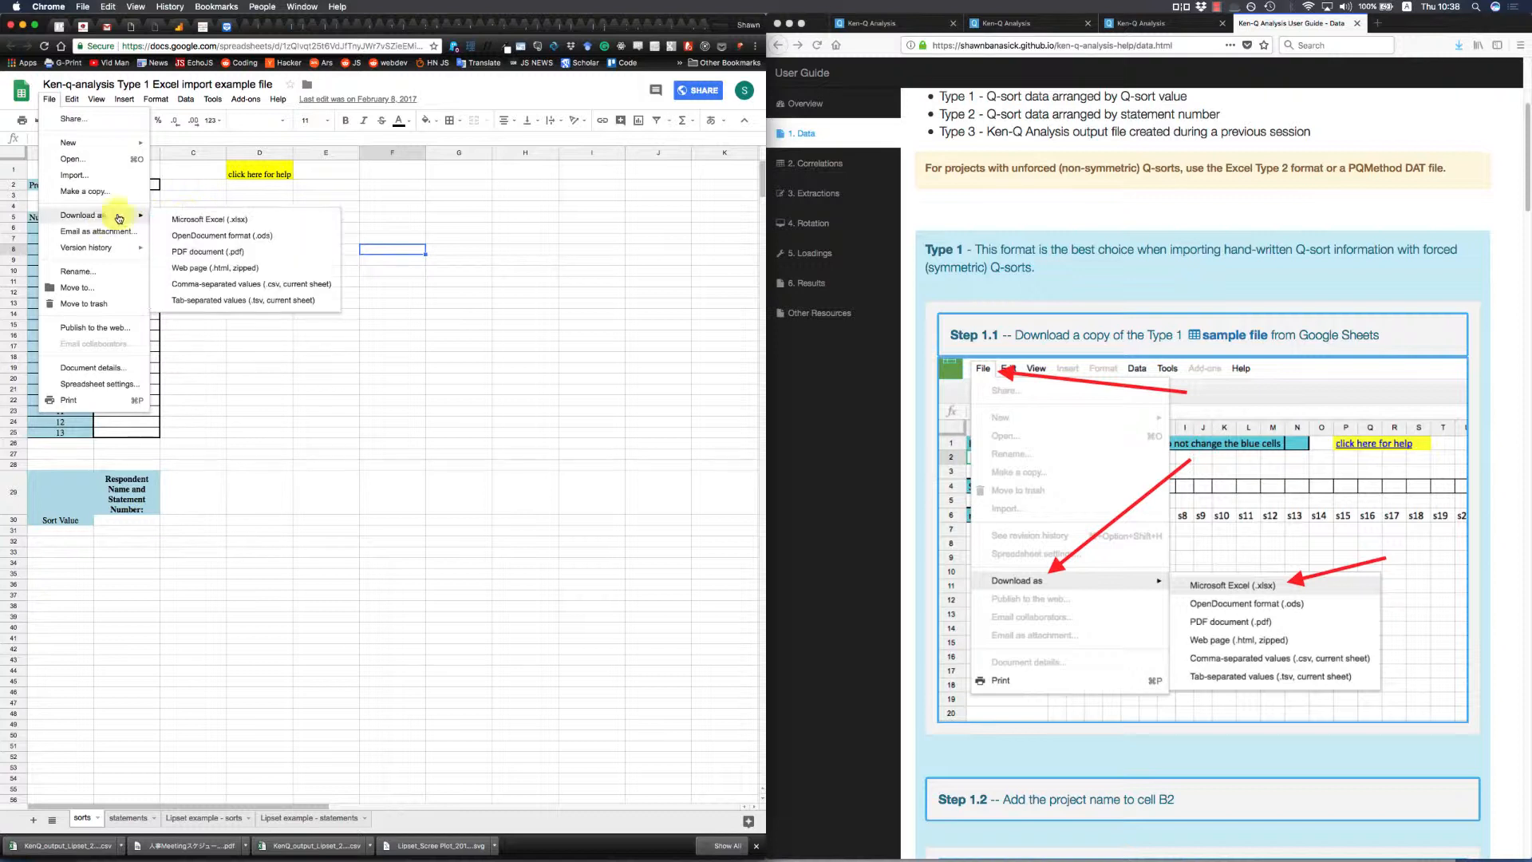
left_click(231, 222)
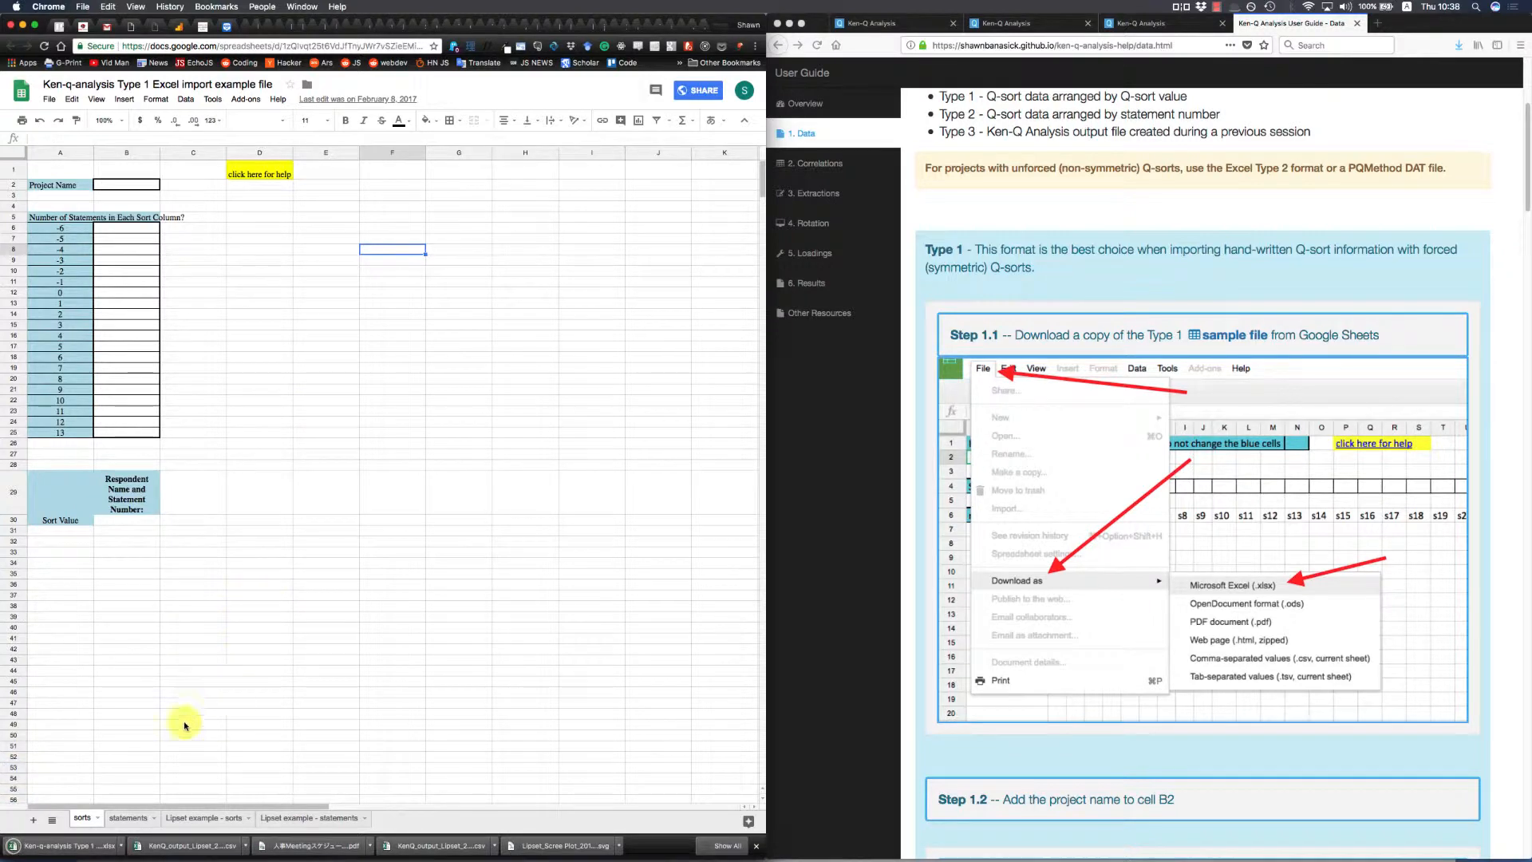
left_click(72, 845)
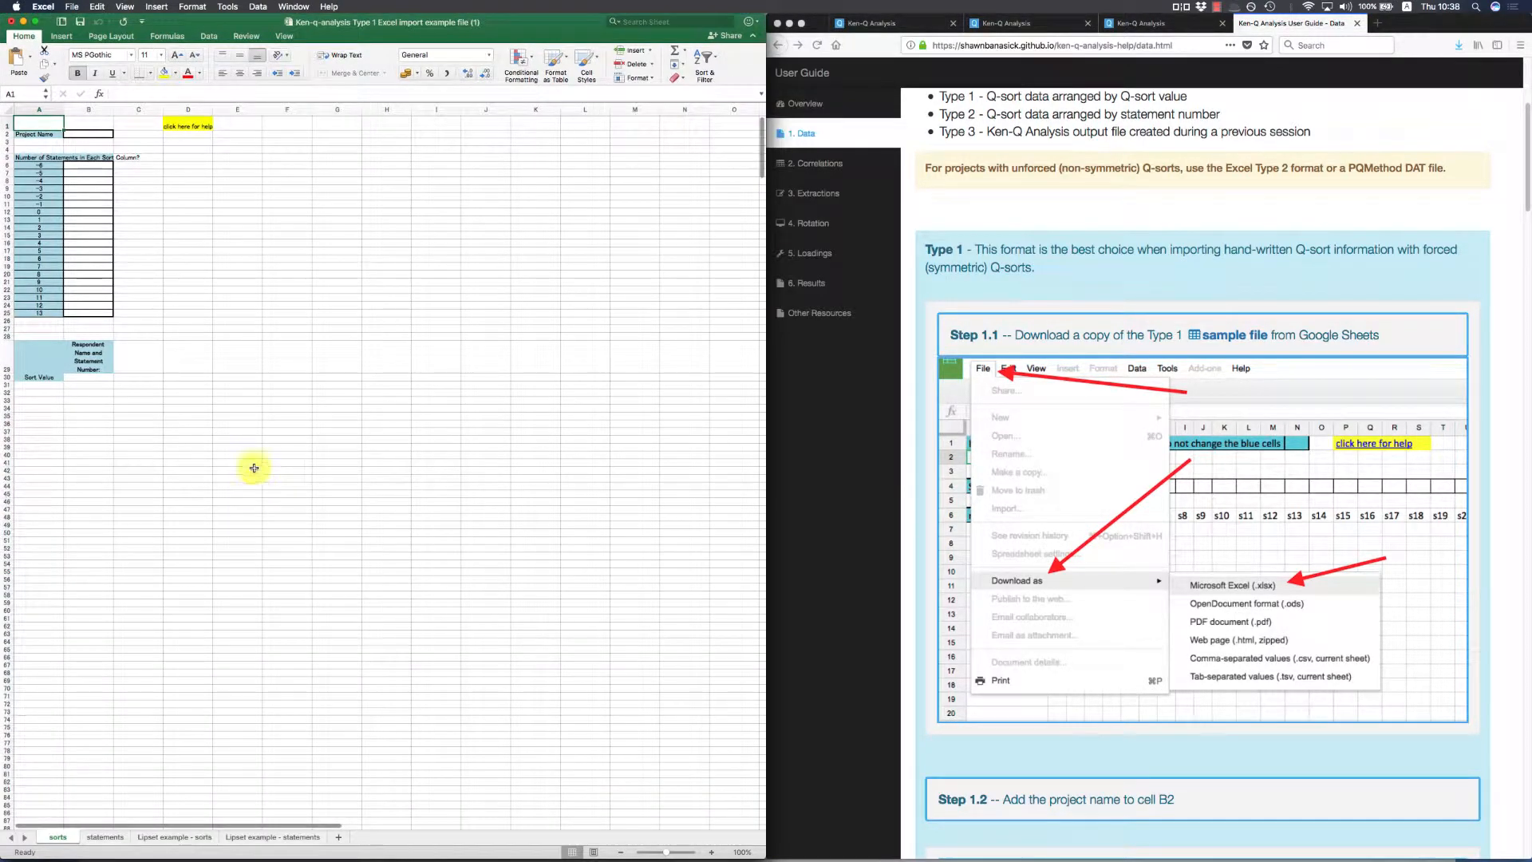
Look through the workbook's sorts, statements and Lipset example sheets, ending on the Lipset example - sorts sheet.
left_click(270, 432)
scroll(270, 433, "up", 5)
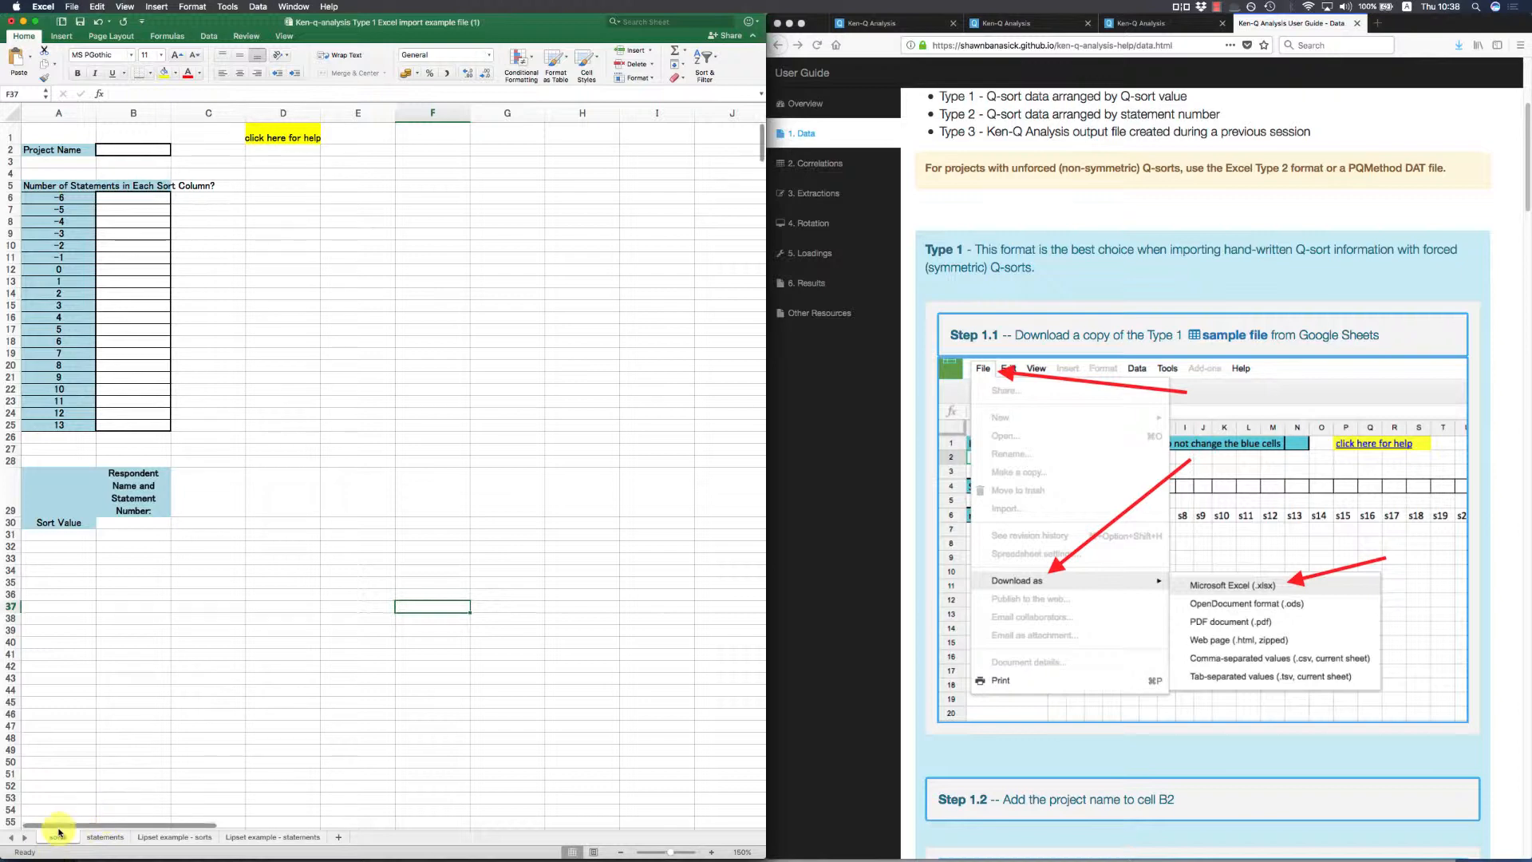
left_click(104, 837)
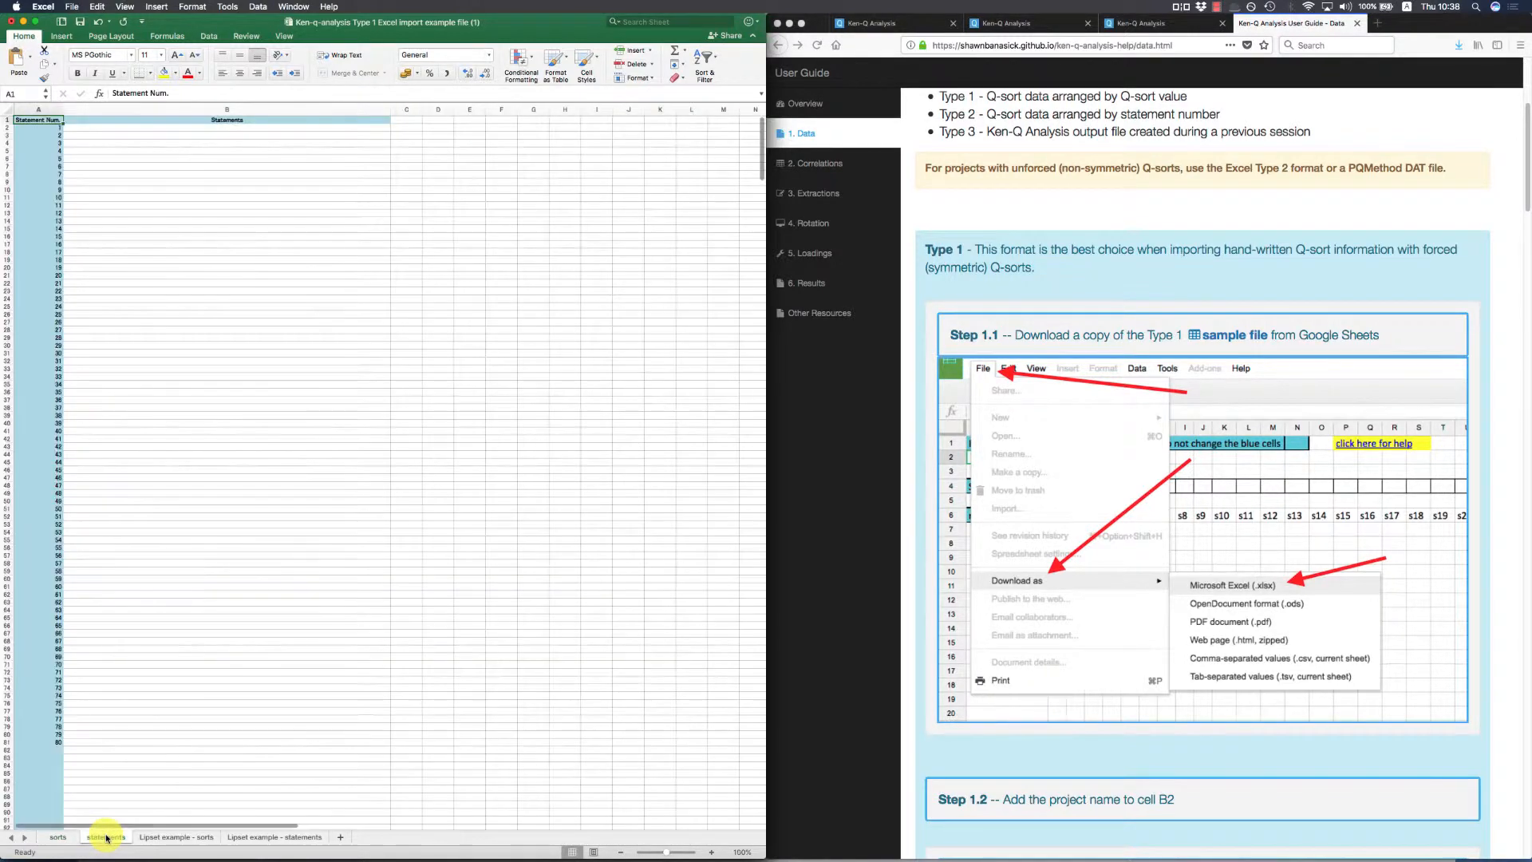
left_click(177, 836)
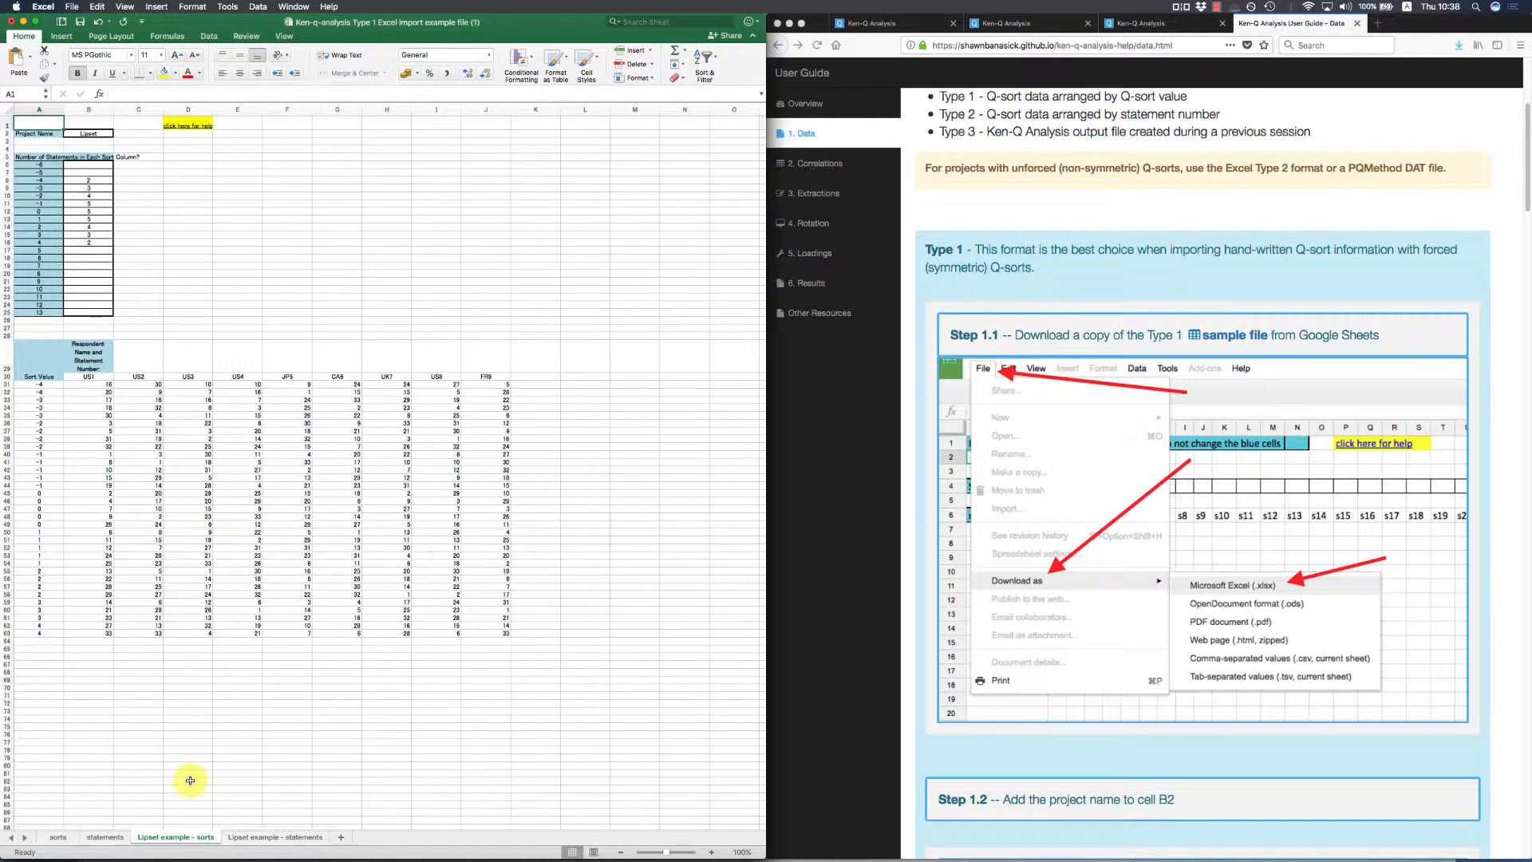
left_click(267, 836)
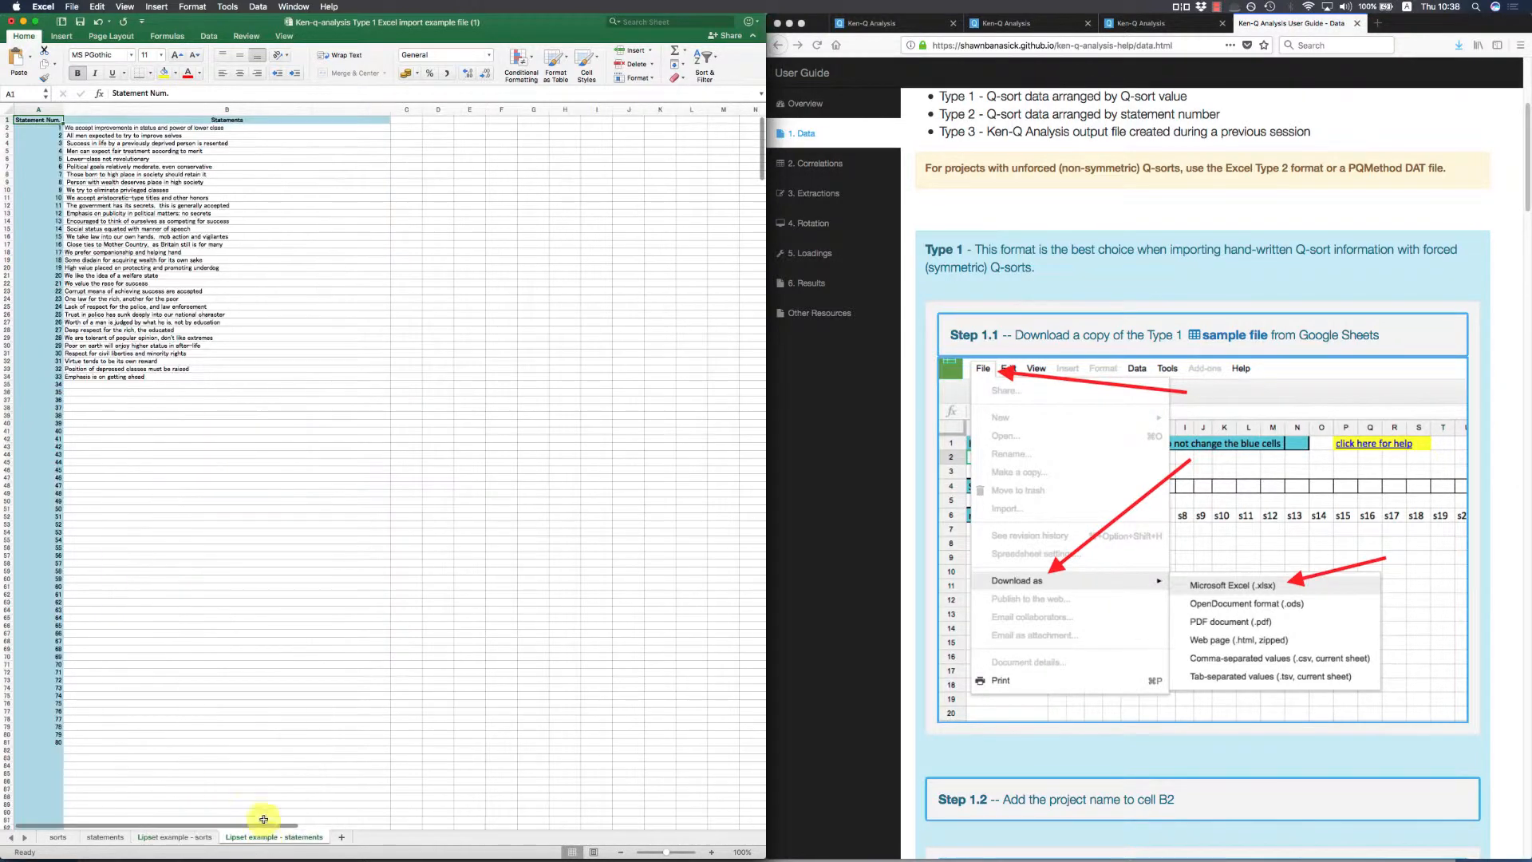
left_click(177, 835)
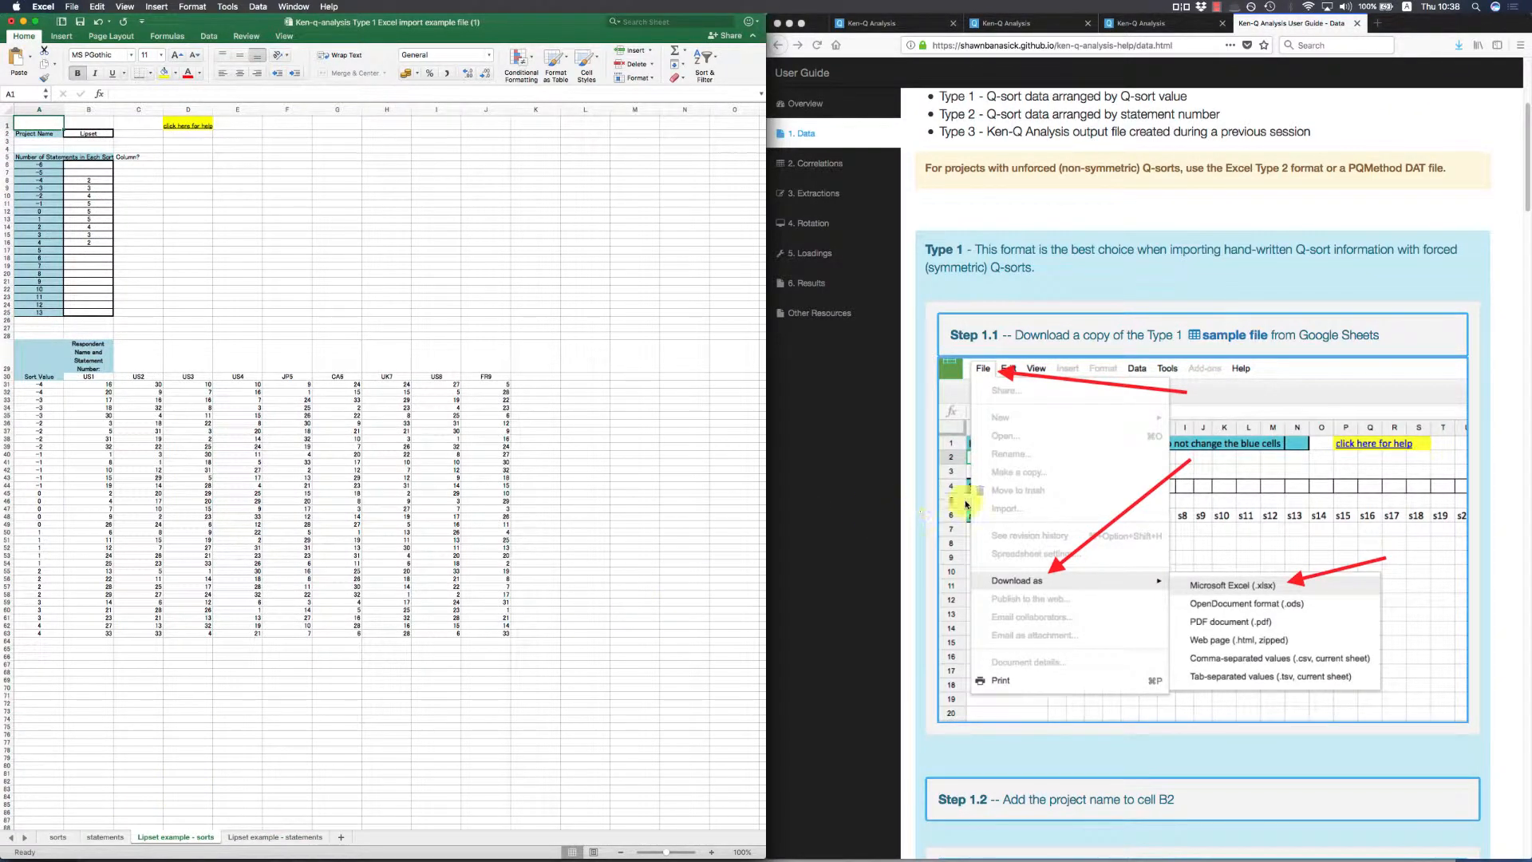
Bring up Step 1.3 of the user guide and enlarge the Lipset example - sorts sheet to compare the Q-sort shape.
left_click(1083, 494)
scroll(1044, 467, "down", 6)
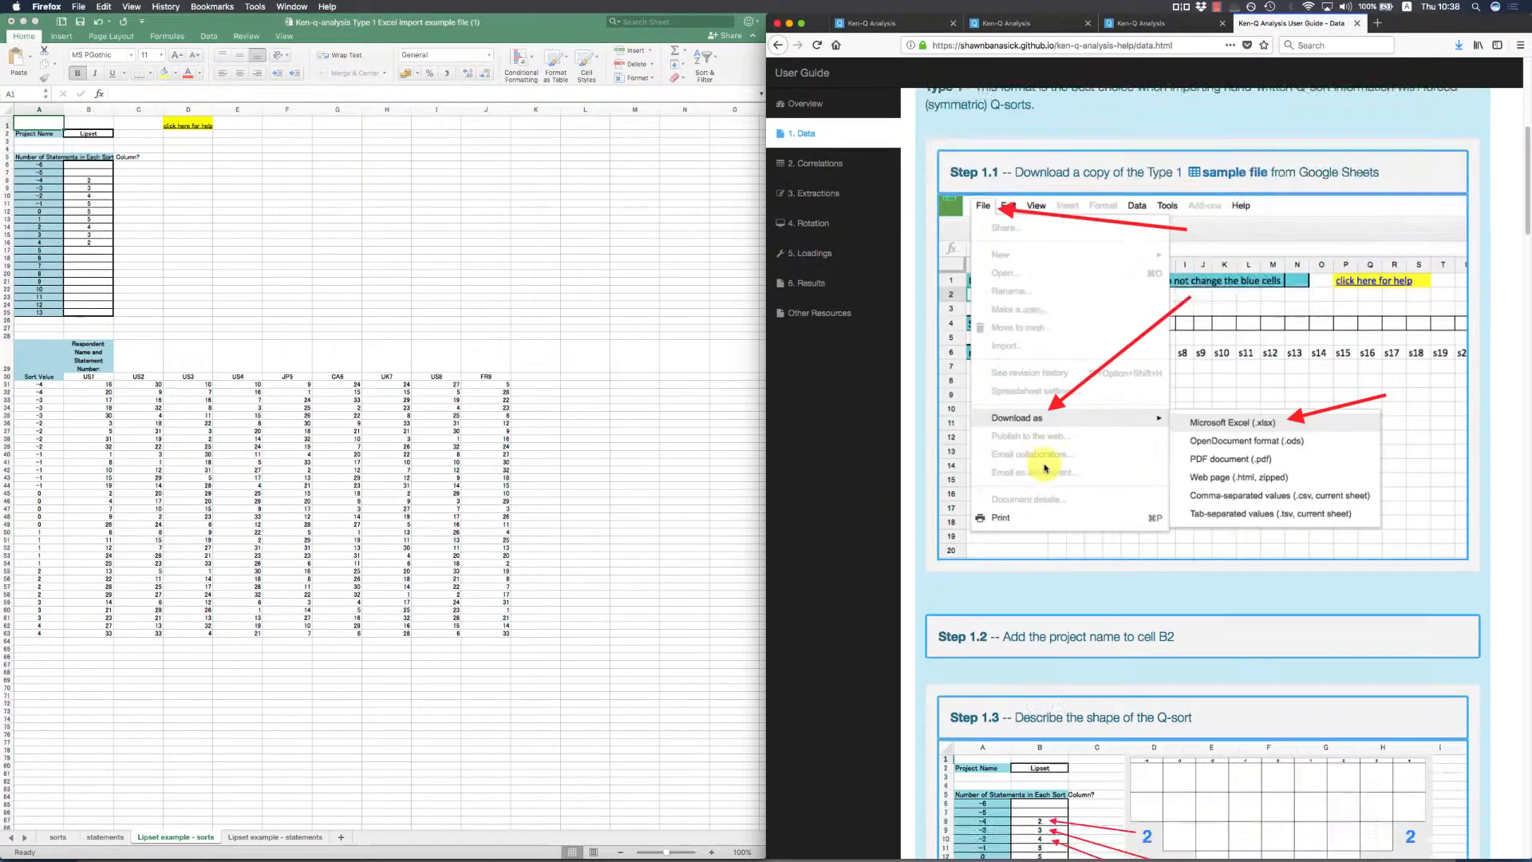
scroll(1044, 463, "down", 2)
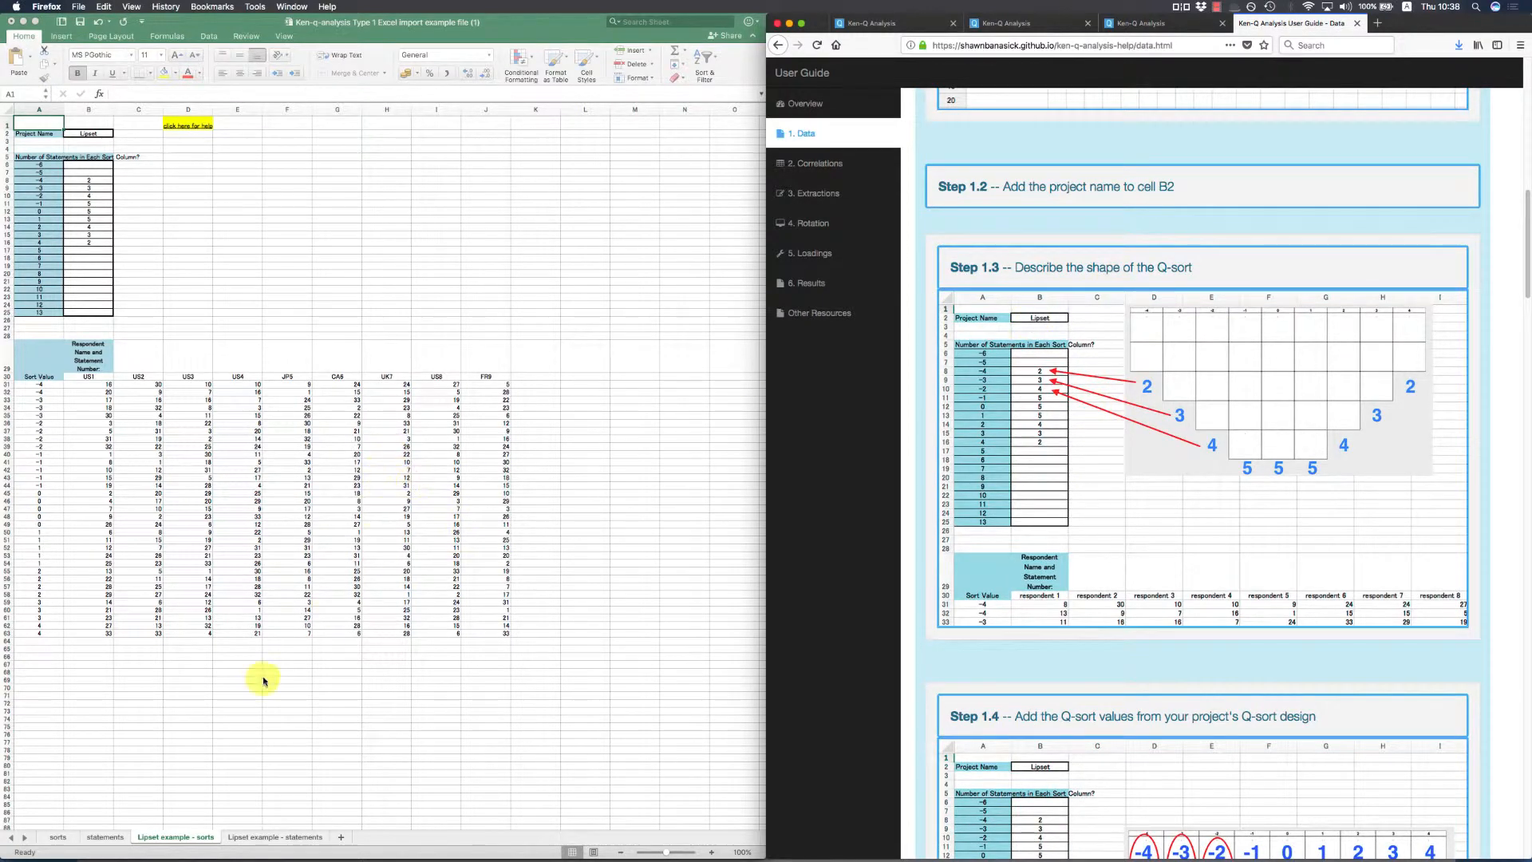
left_click(140, 841)
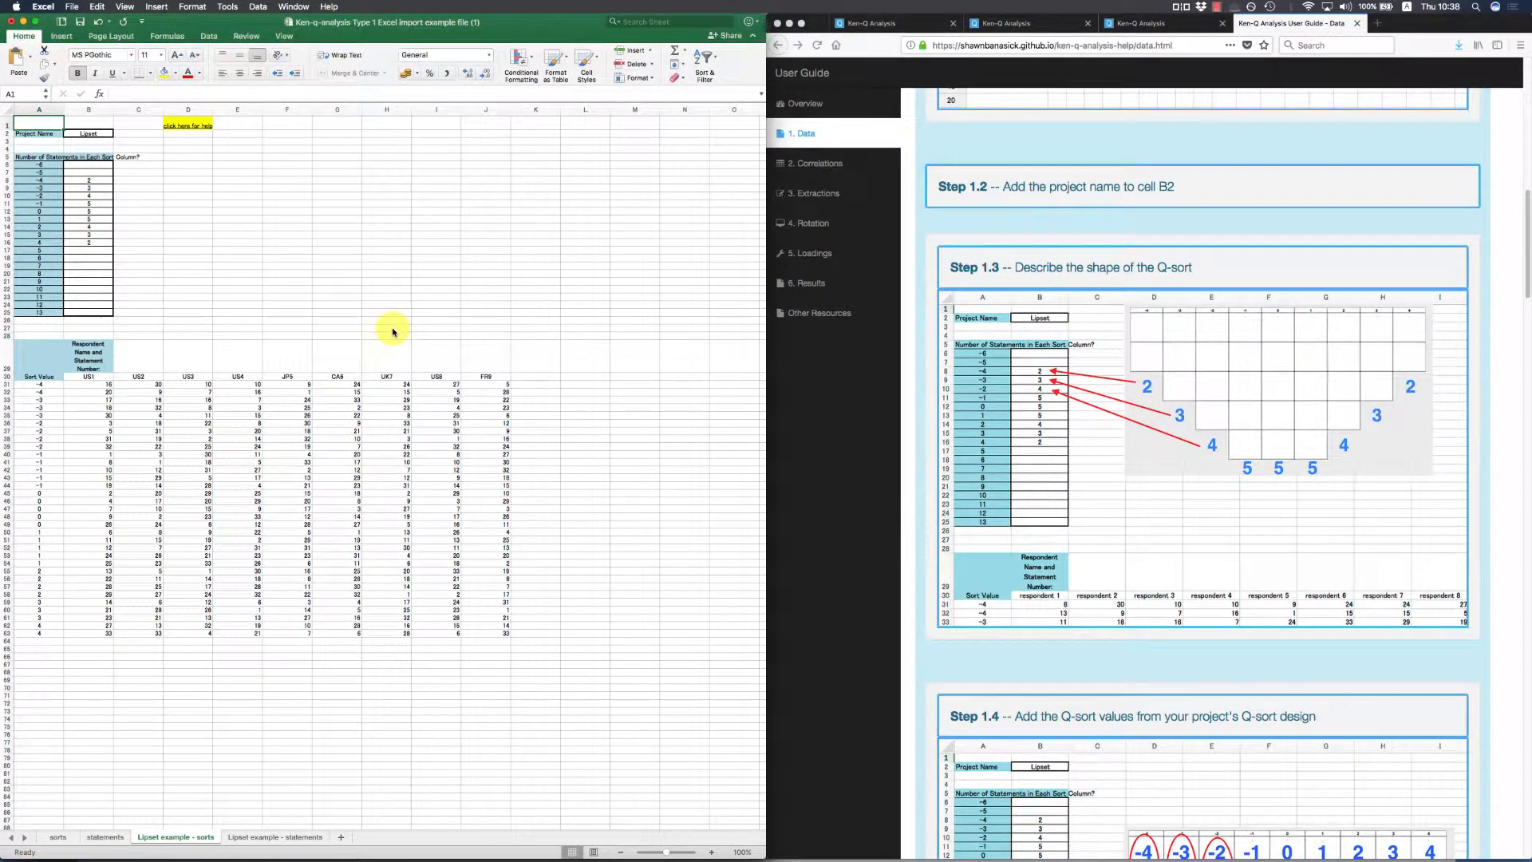
scroll(392, 331, "up", 5)
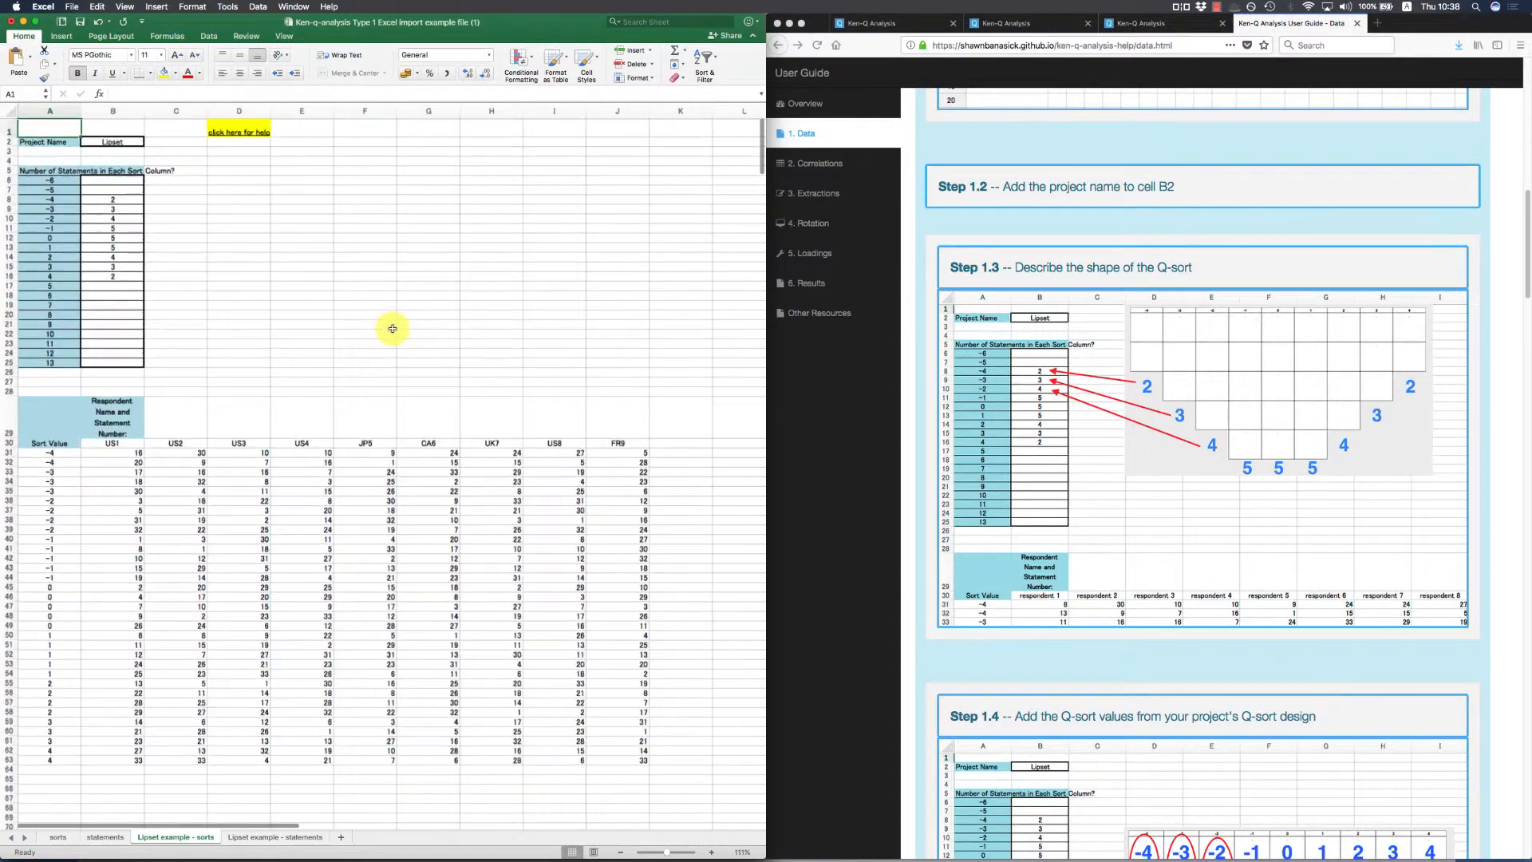
scroll(392, 329, "up", 5)
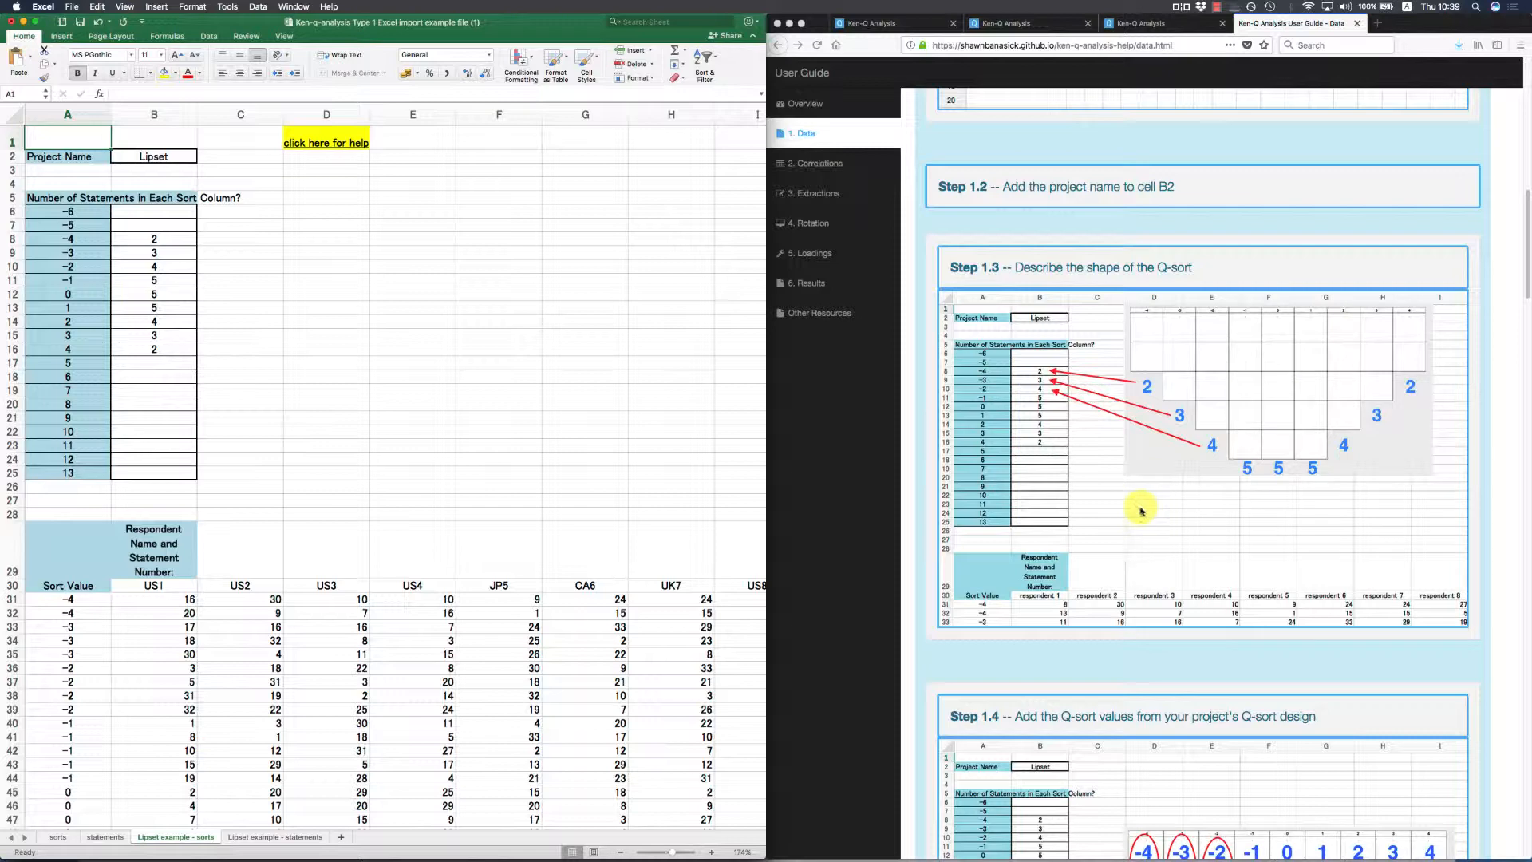
Read Steps 1.4 to 1.6 of the user guide on adding Q-sort values, respondents' Q-sort data and statements.
scroll(1141, 511, "down", 10)
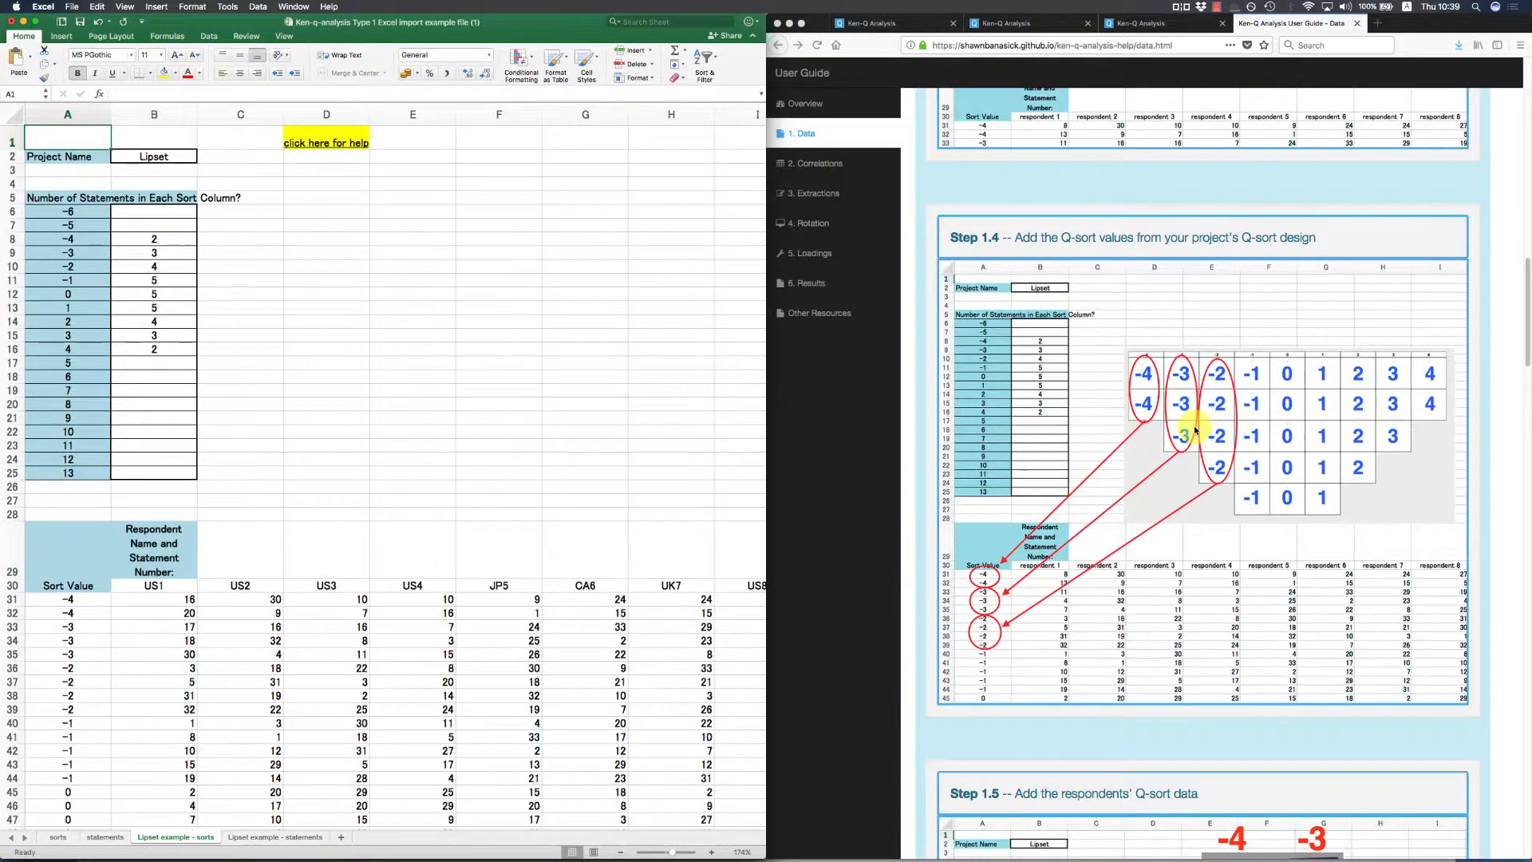
scroll(1194, 430, "down", 10)
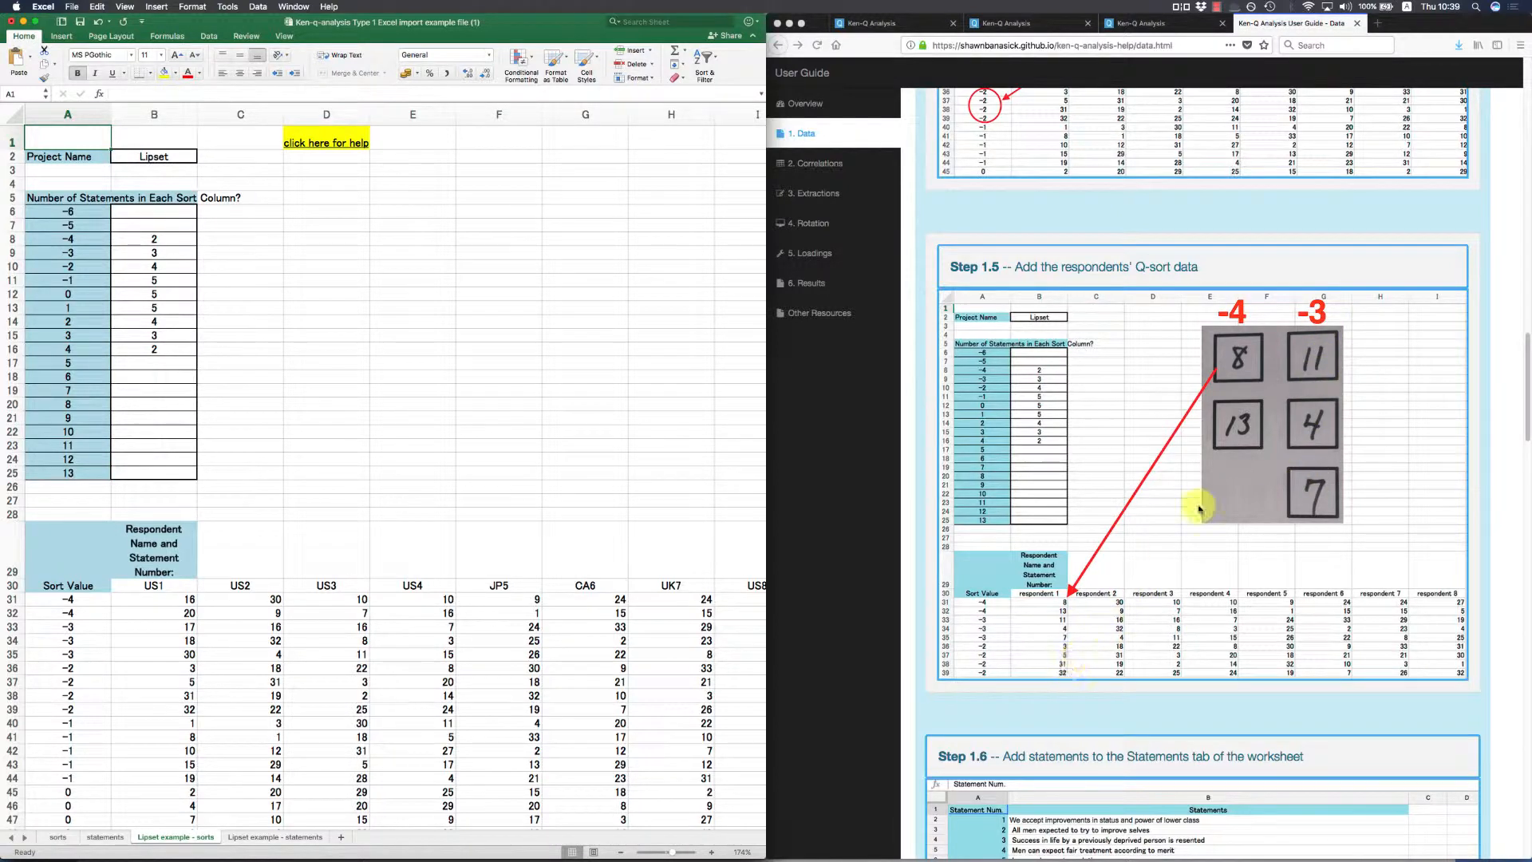
scroll(1223, 417, "down", 3)
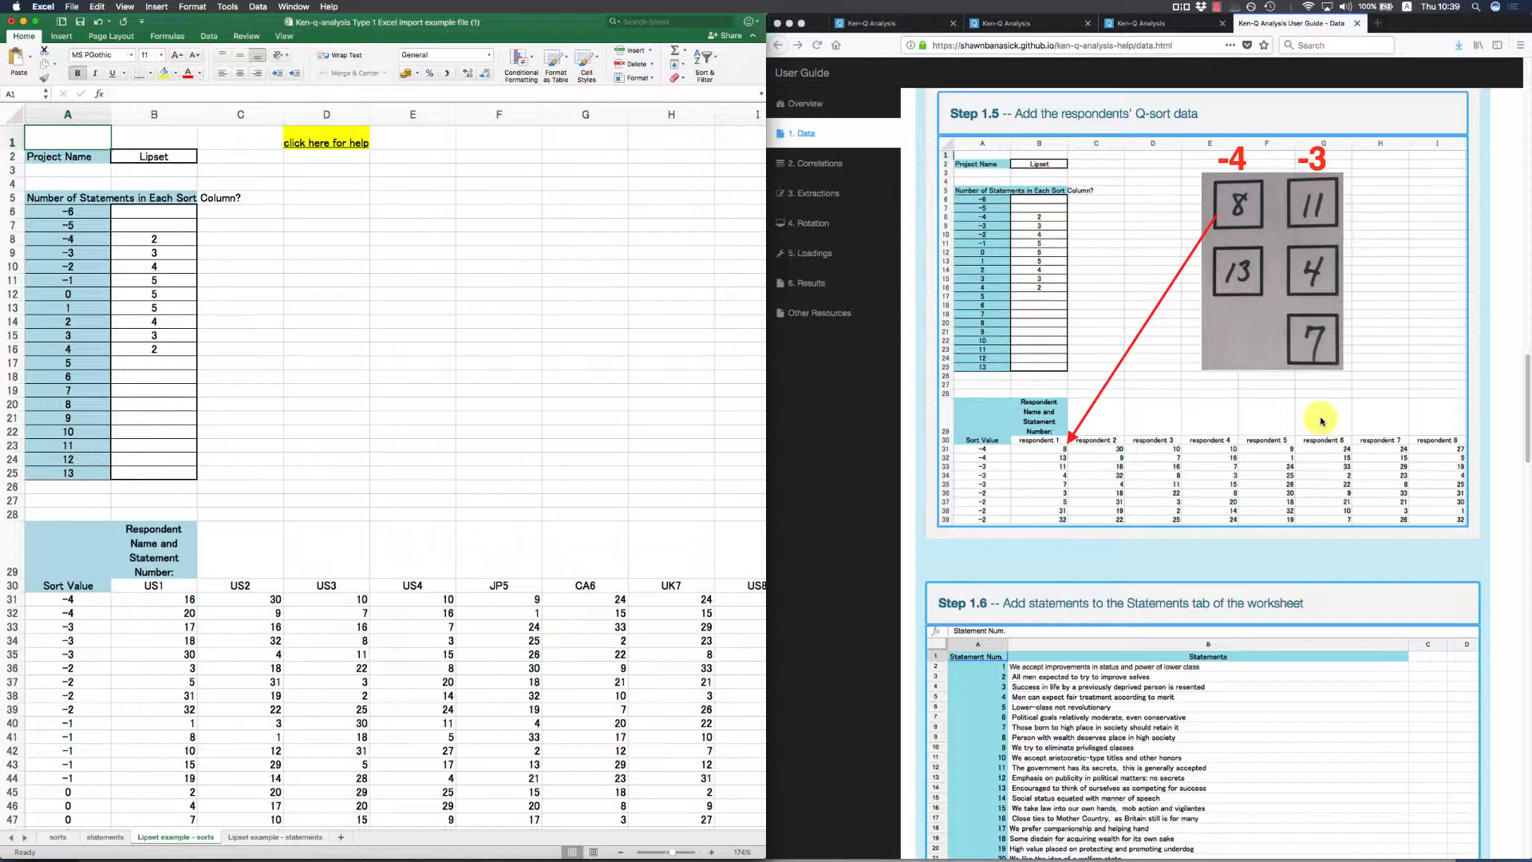
scroll(1197, 447, "down", 4)
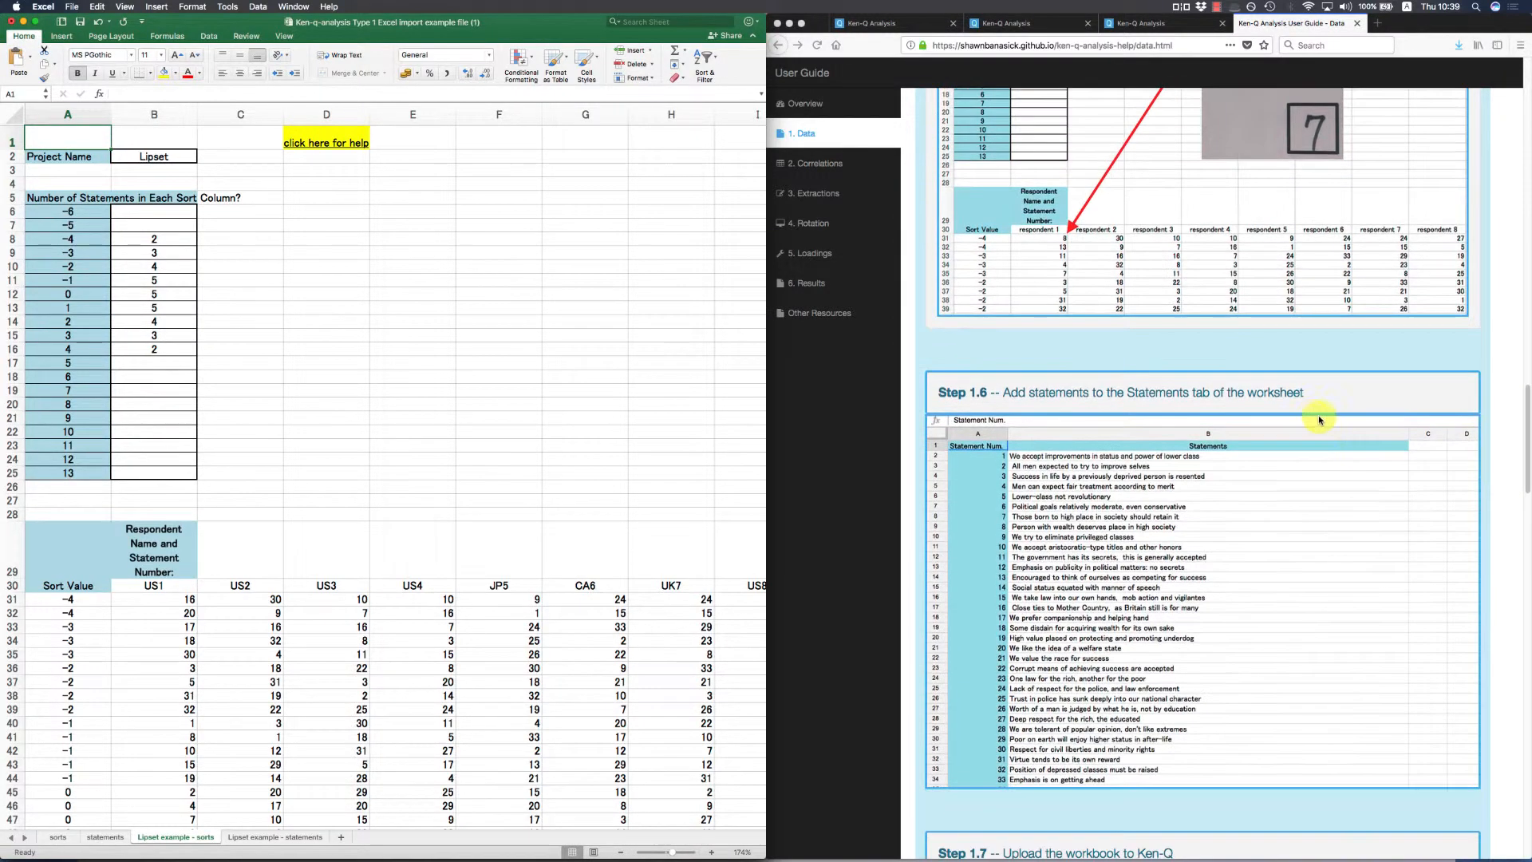
Bring up Step 1.7 of the user guide on uploading the workbook, and switch to the Ken-Q Analysis page in Chrome.
scroll(1195, 463, "down", 5)
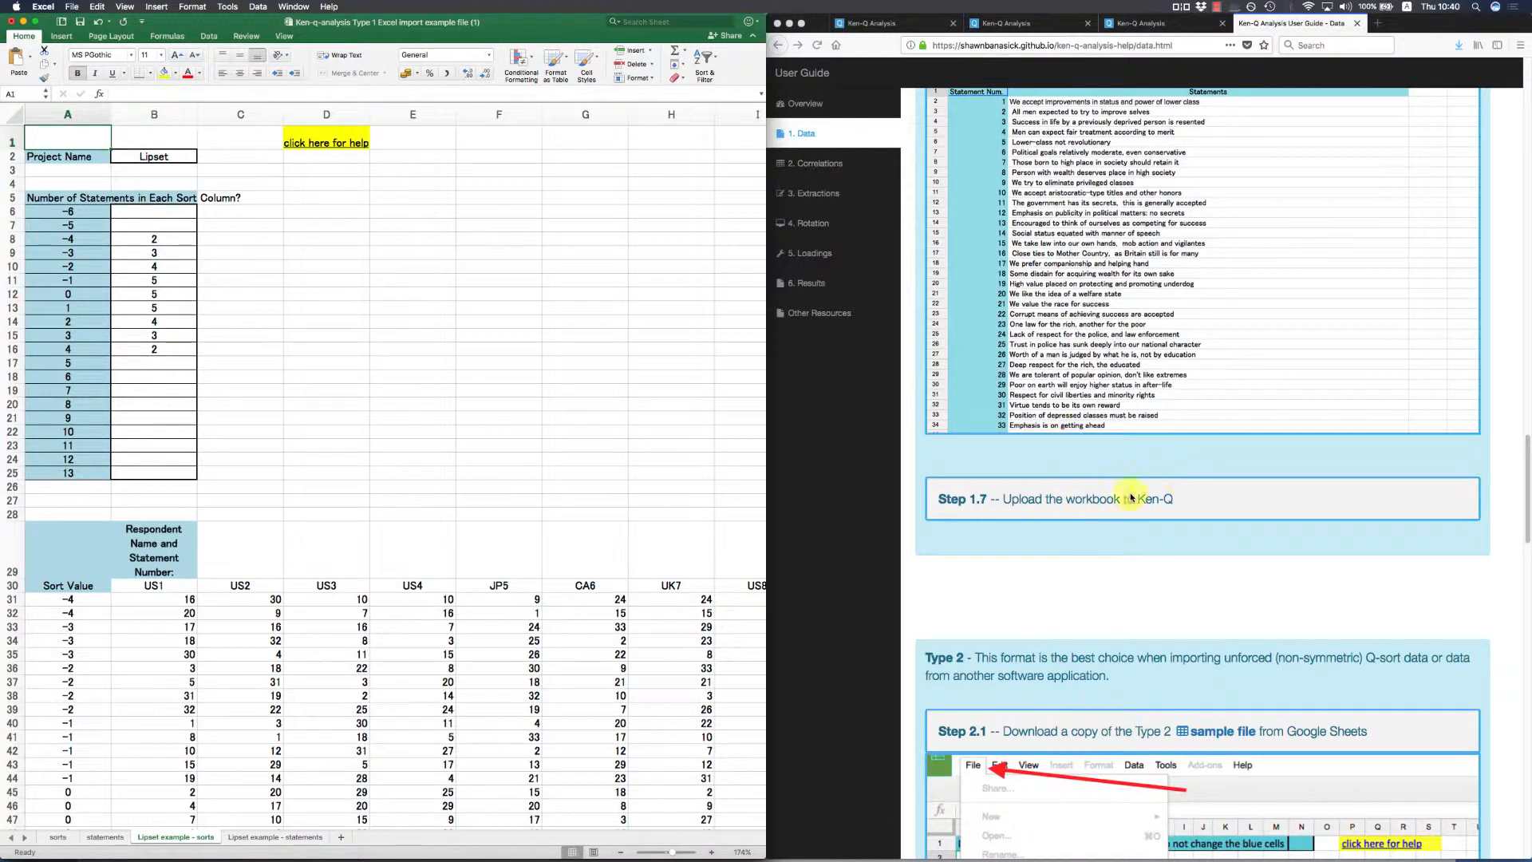
left_click(633, 390)
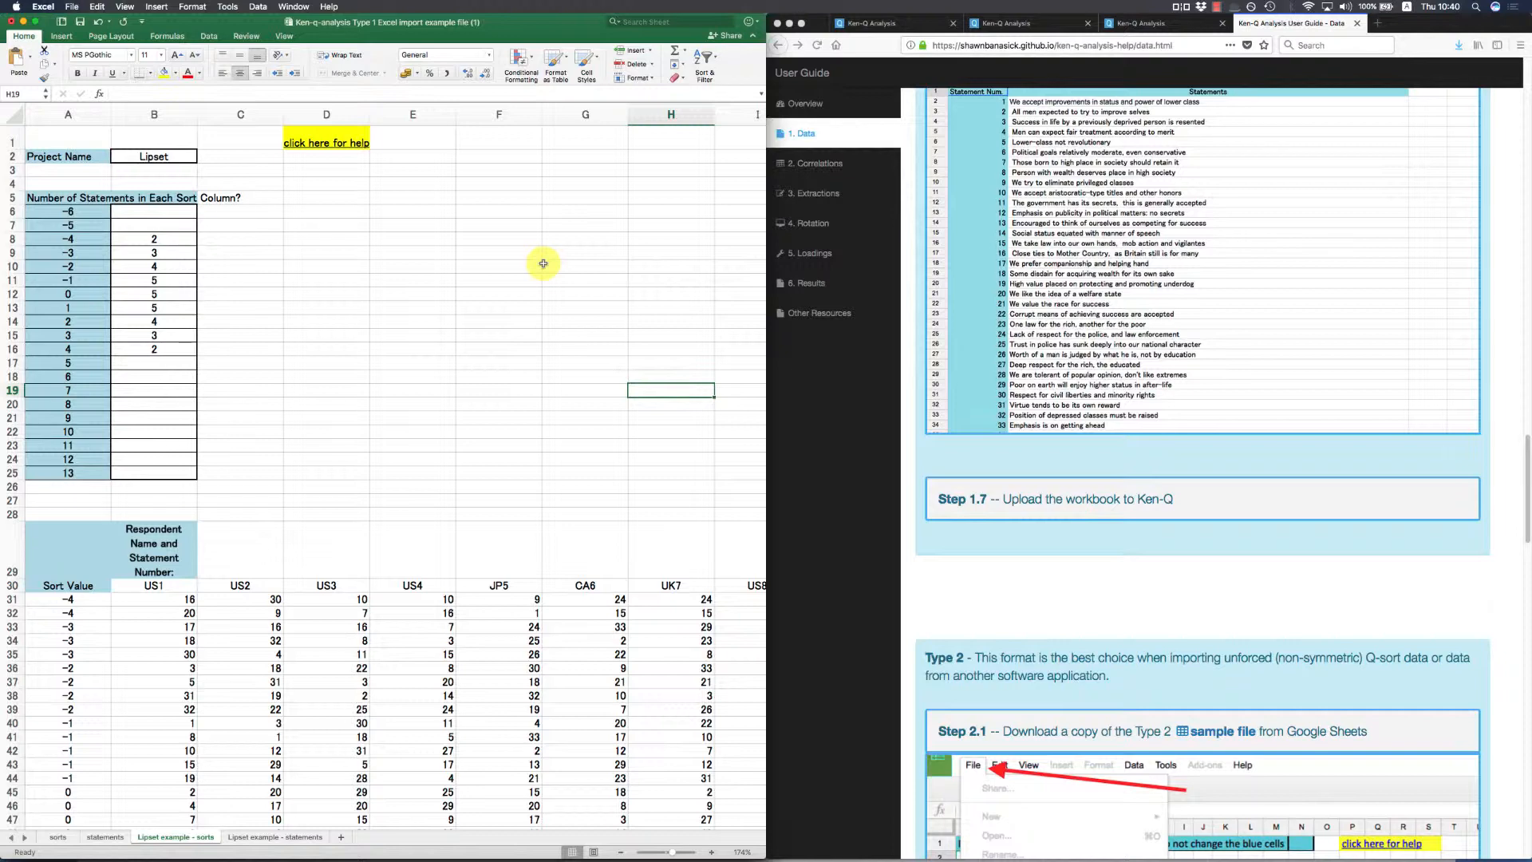
key("super+Tab")
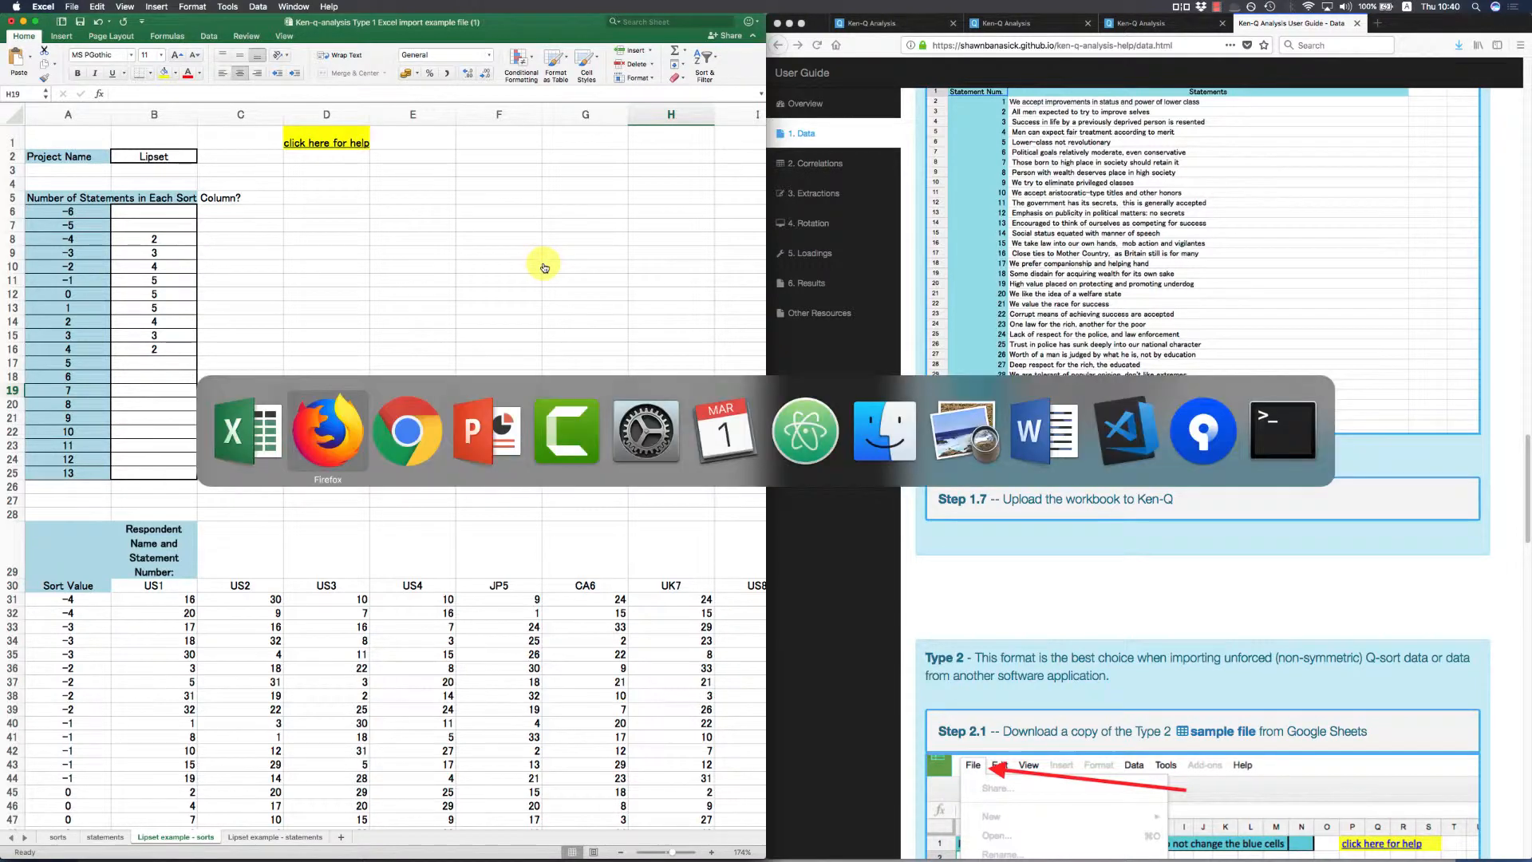
key("super+Tab")
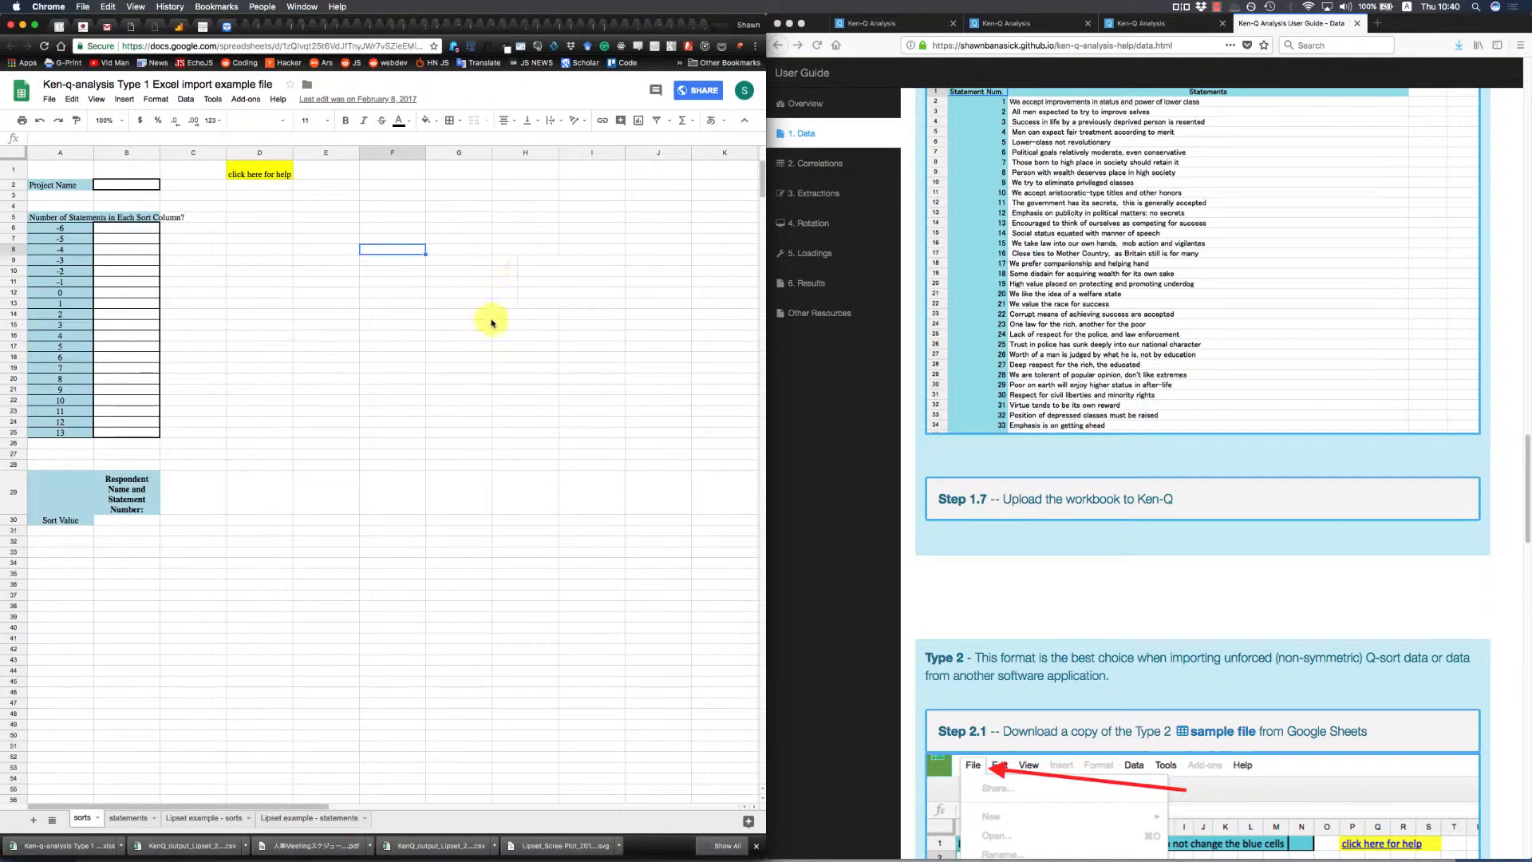
left_click(413, 534)
key("ctrl+Tab")
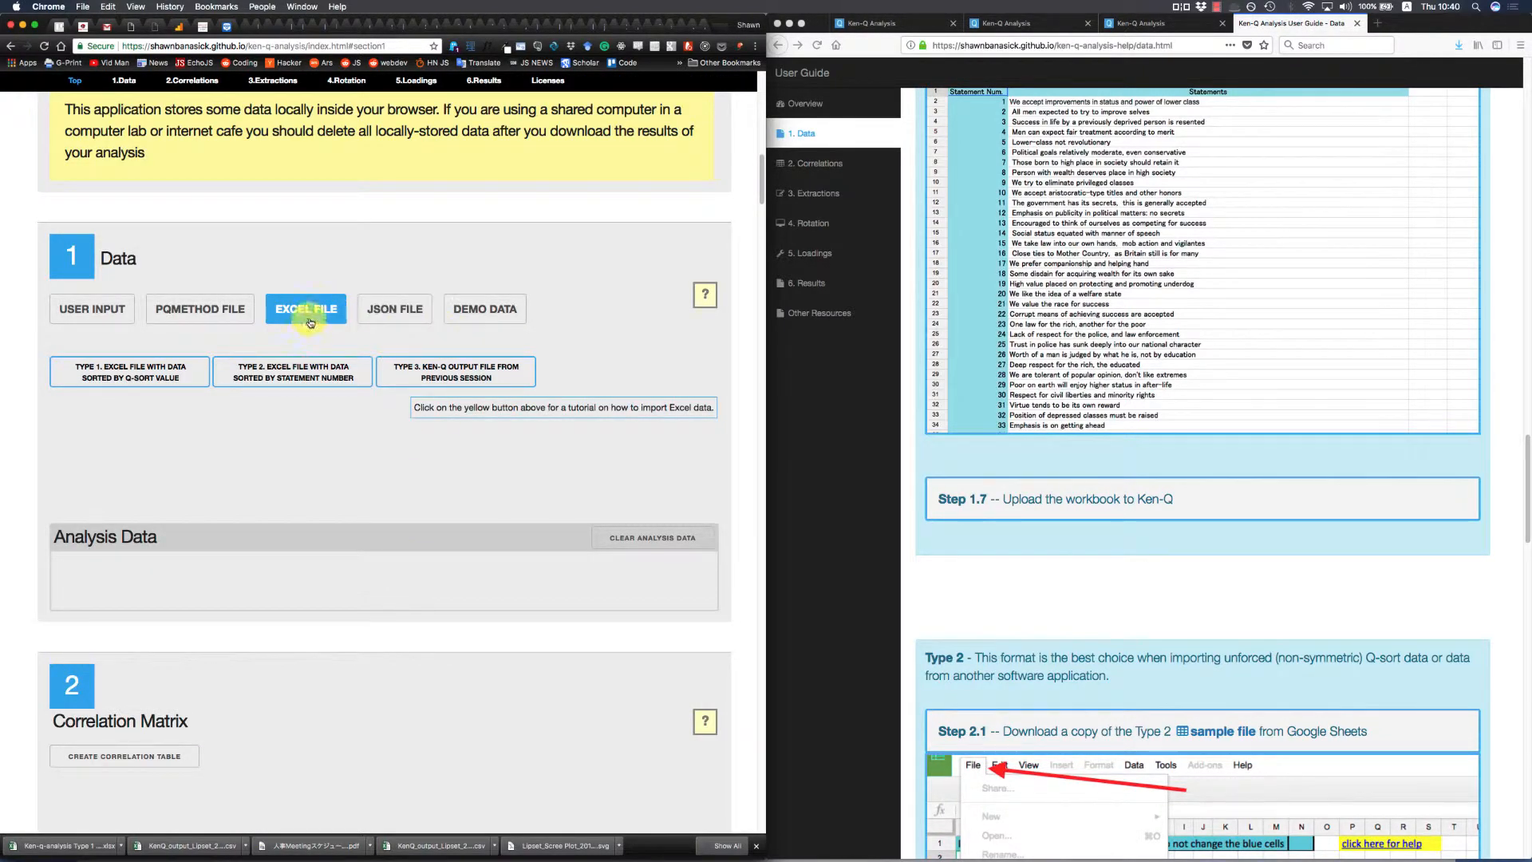
Import testExcelImport - type 1.xlsx from the exel file import testing data folder as a Type 1 Excel file sorted by Q-sort value.
left_click(198, 367)
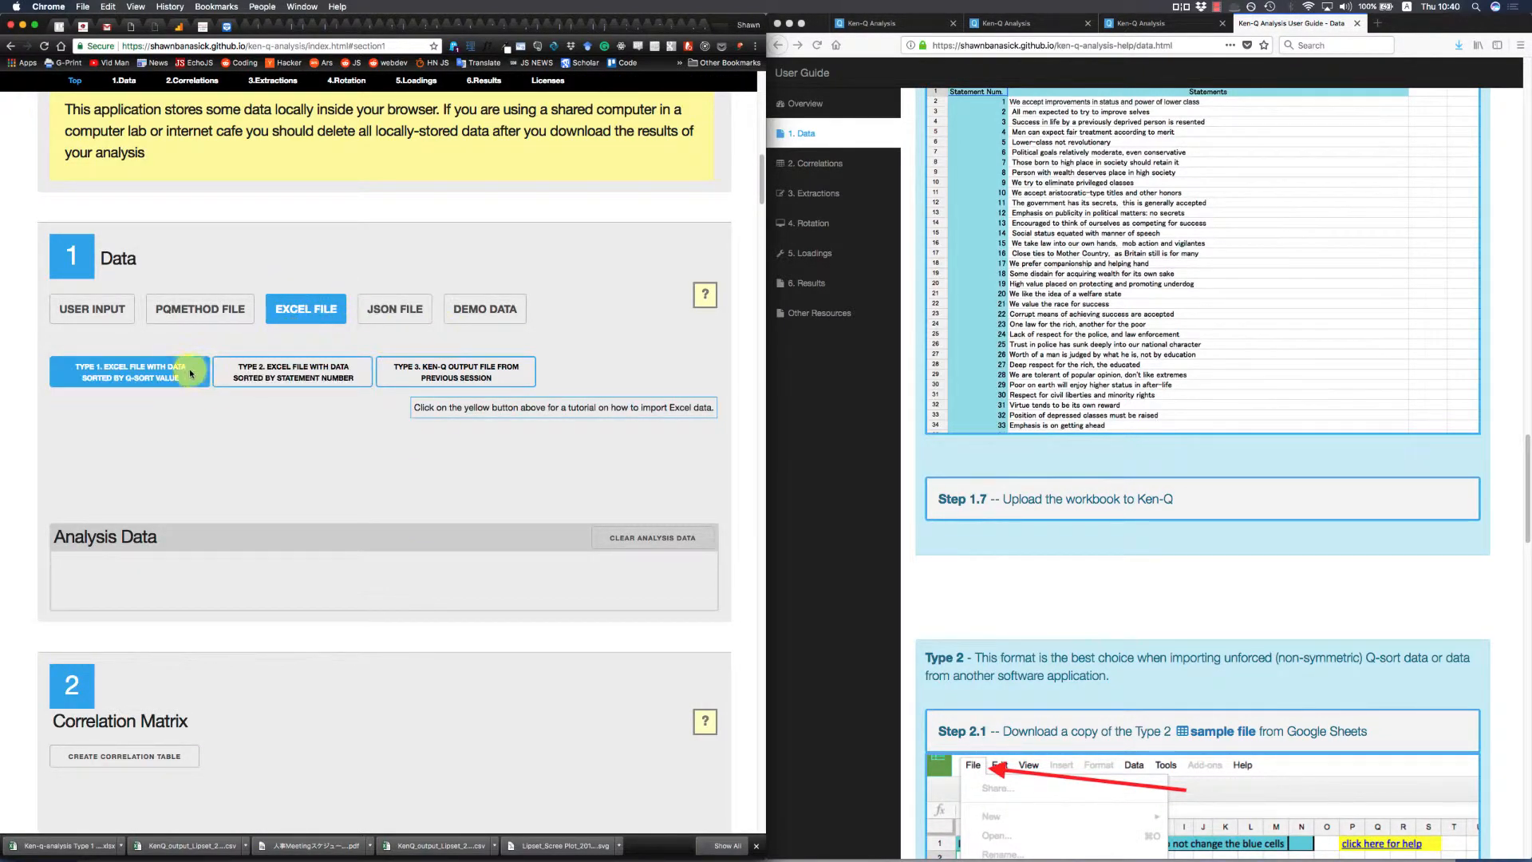
left_click(203, 365)
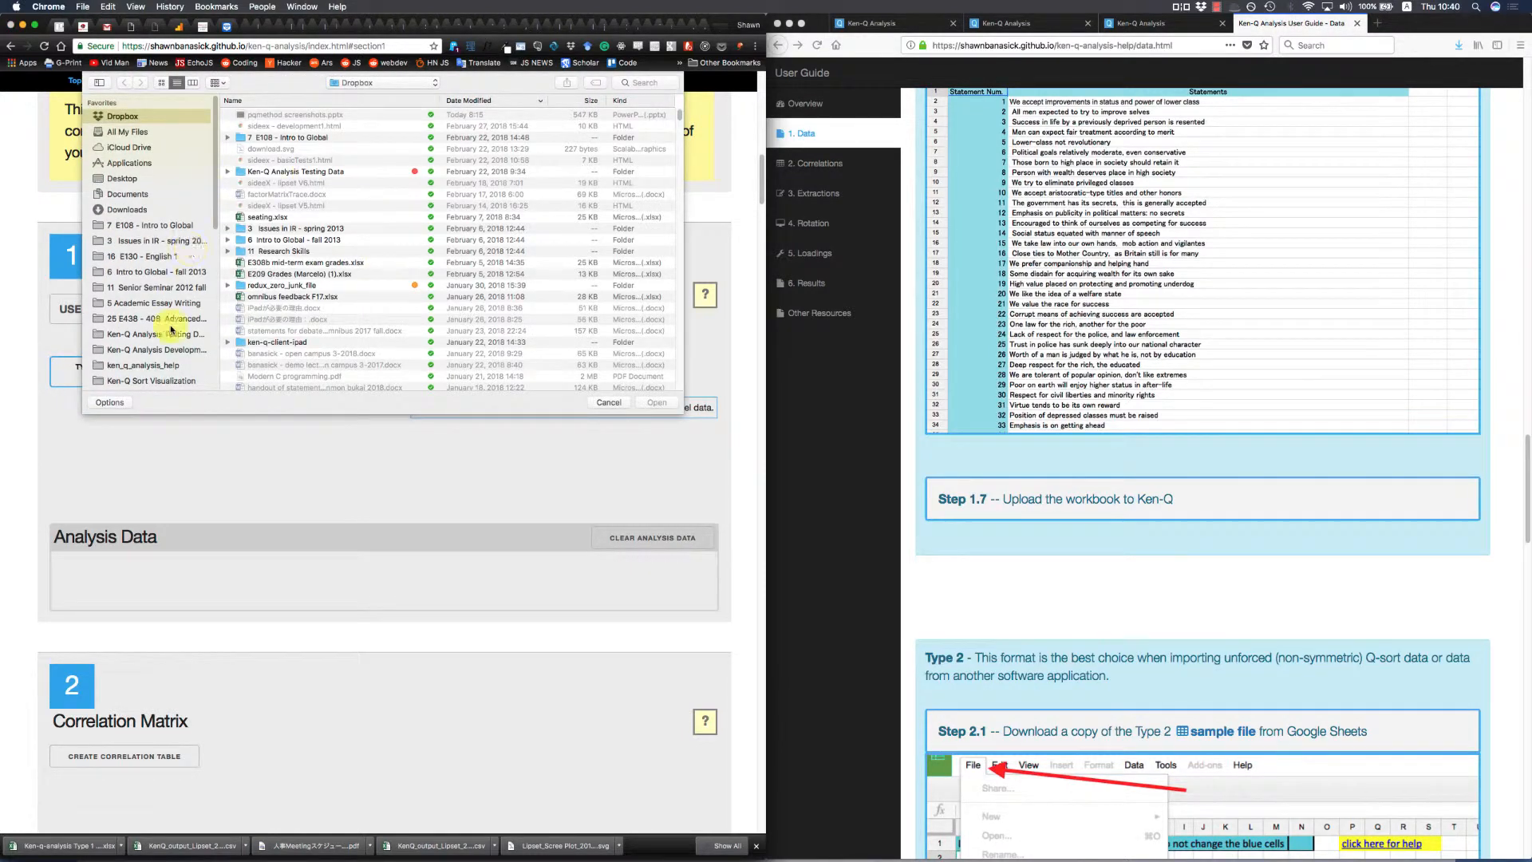
left_click(173, 338)
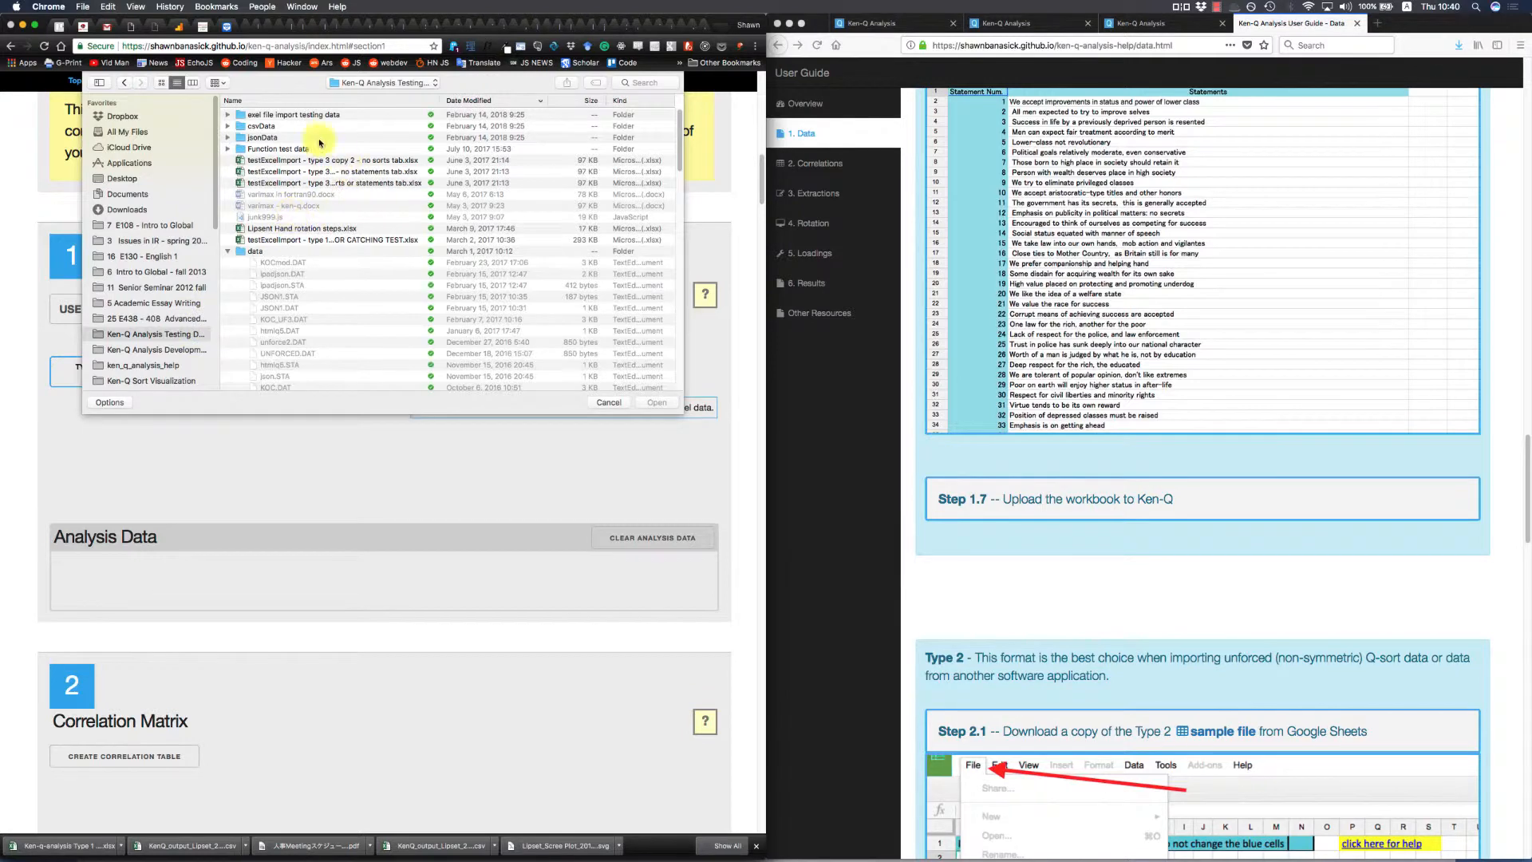
double_click(313, 115)
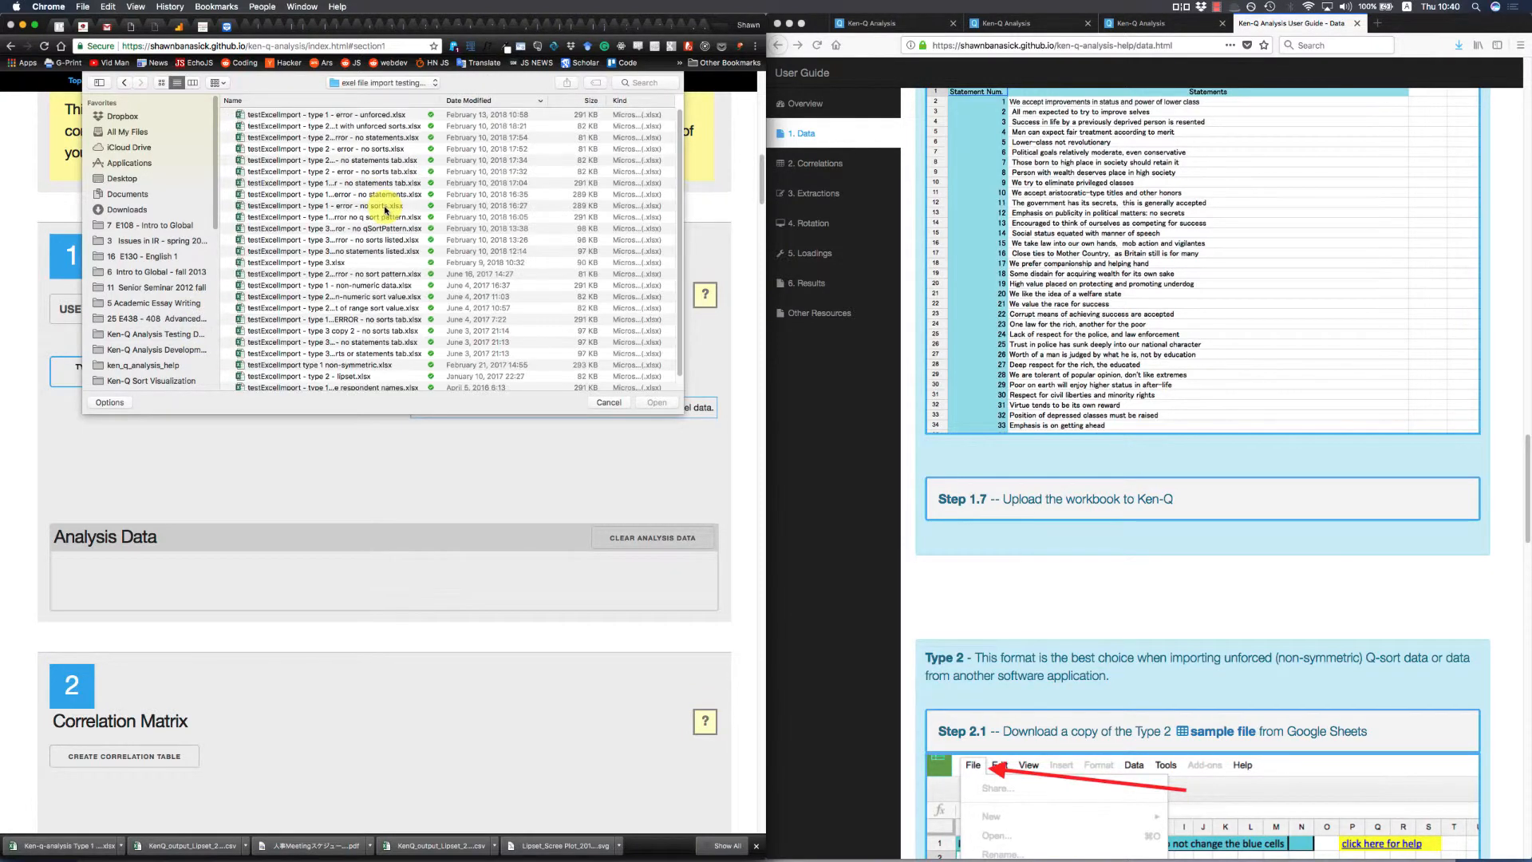
scroll(385, 211, "down", 1)
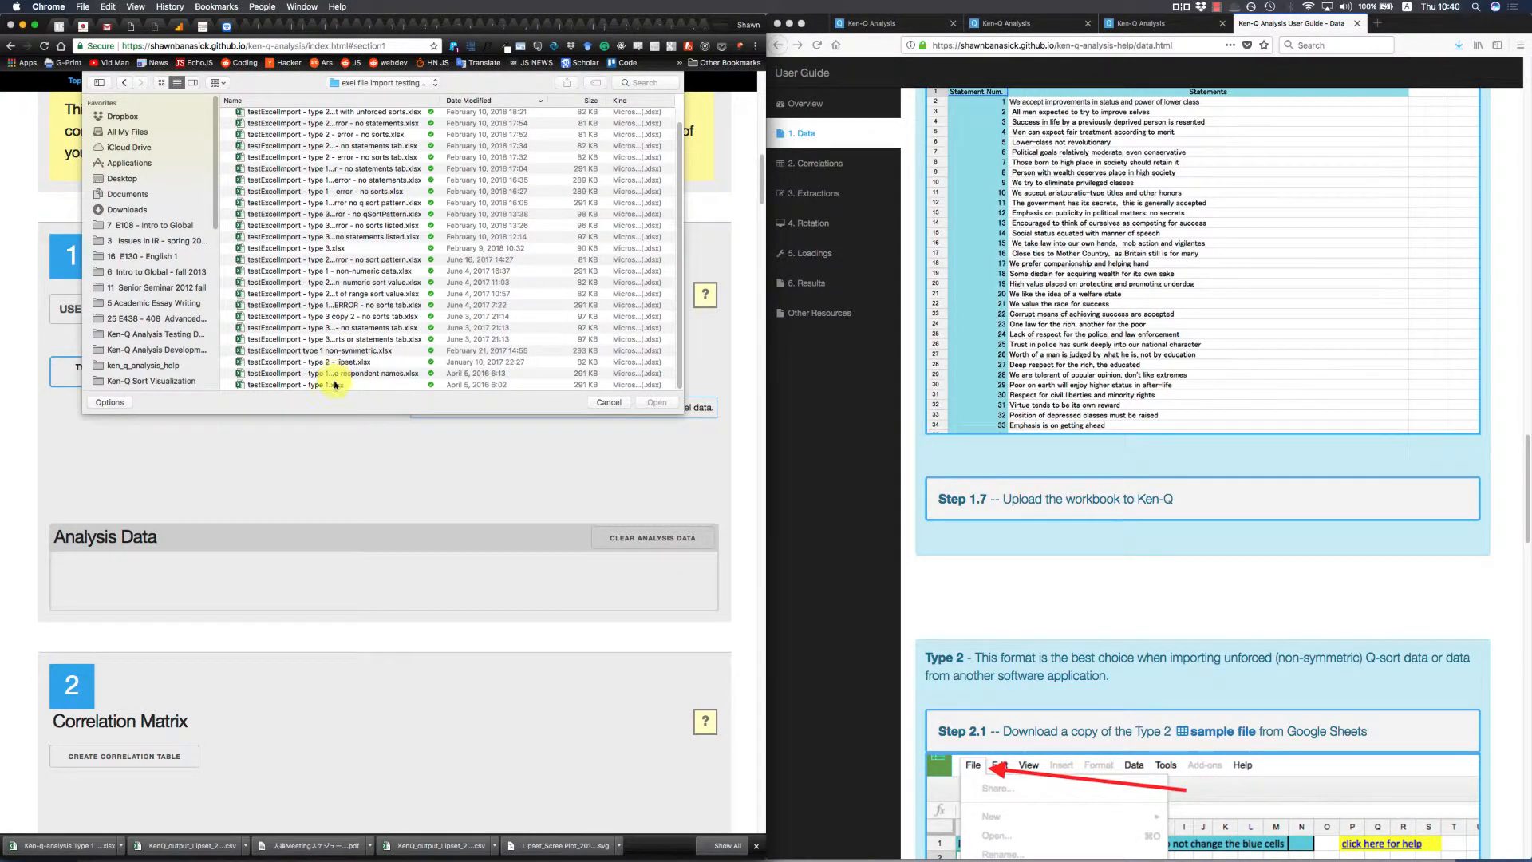
left_click(339, 385)
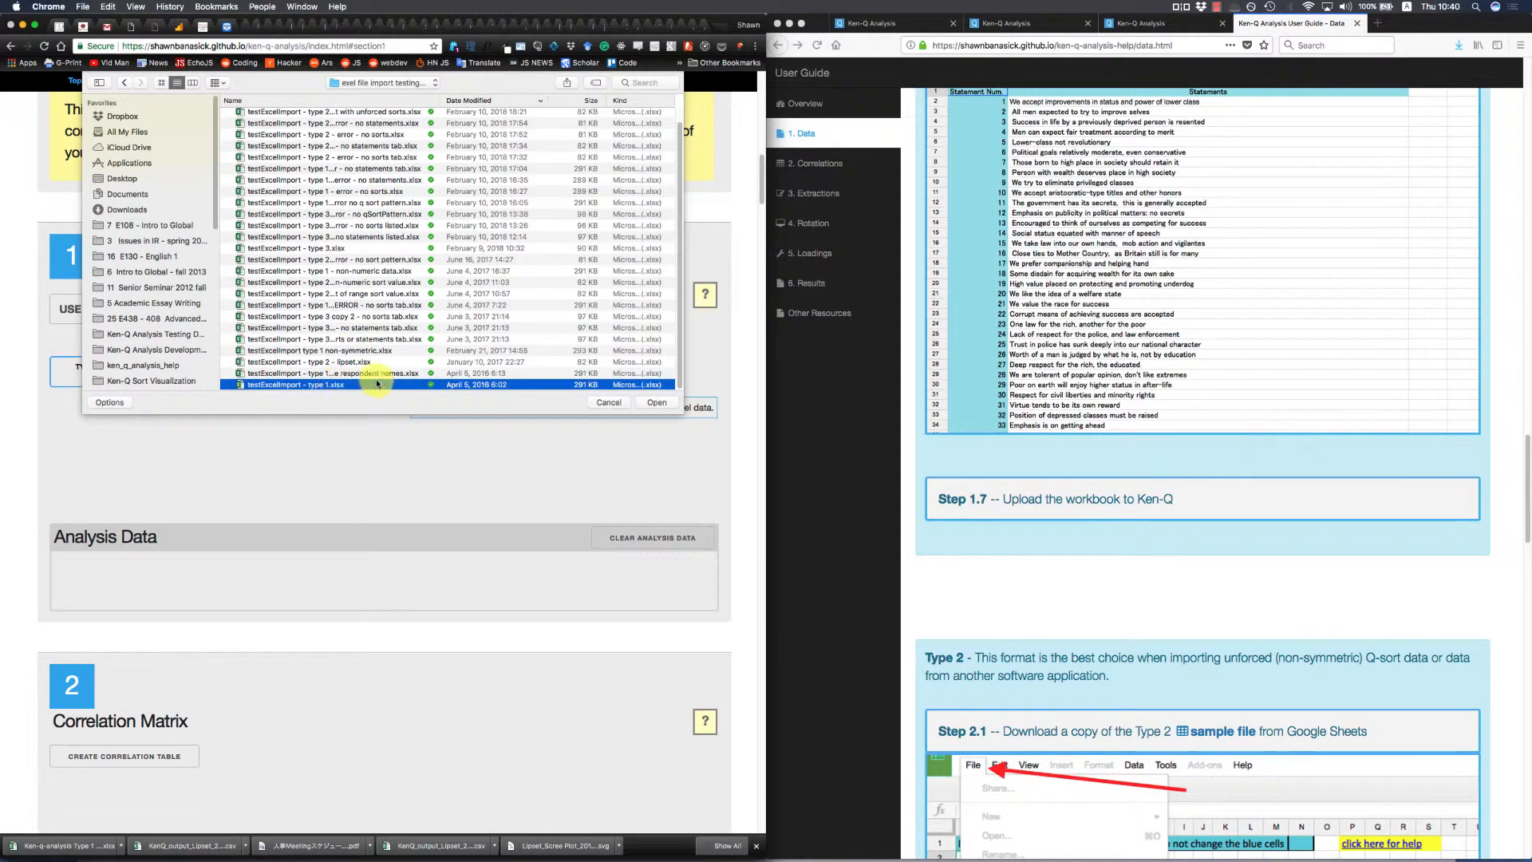
left_click(659, 404)
Check the imported statements and respondents' Q-sorts under Analysis Data, and create the correlation table.
scroll(426, 453, "down", 5)
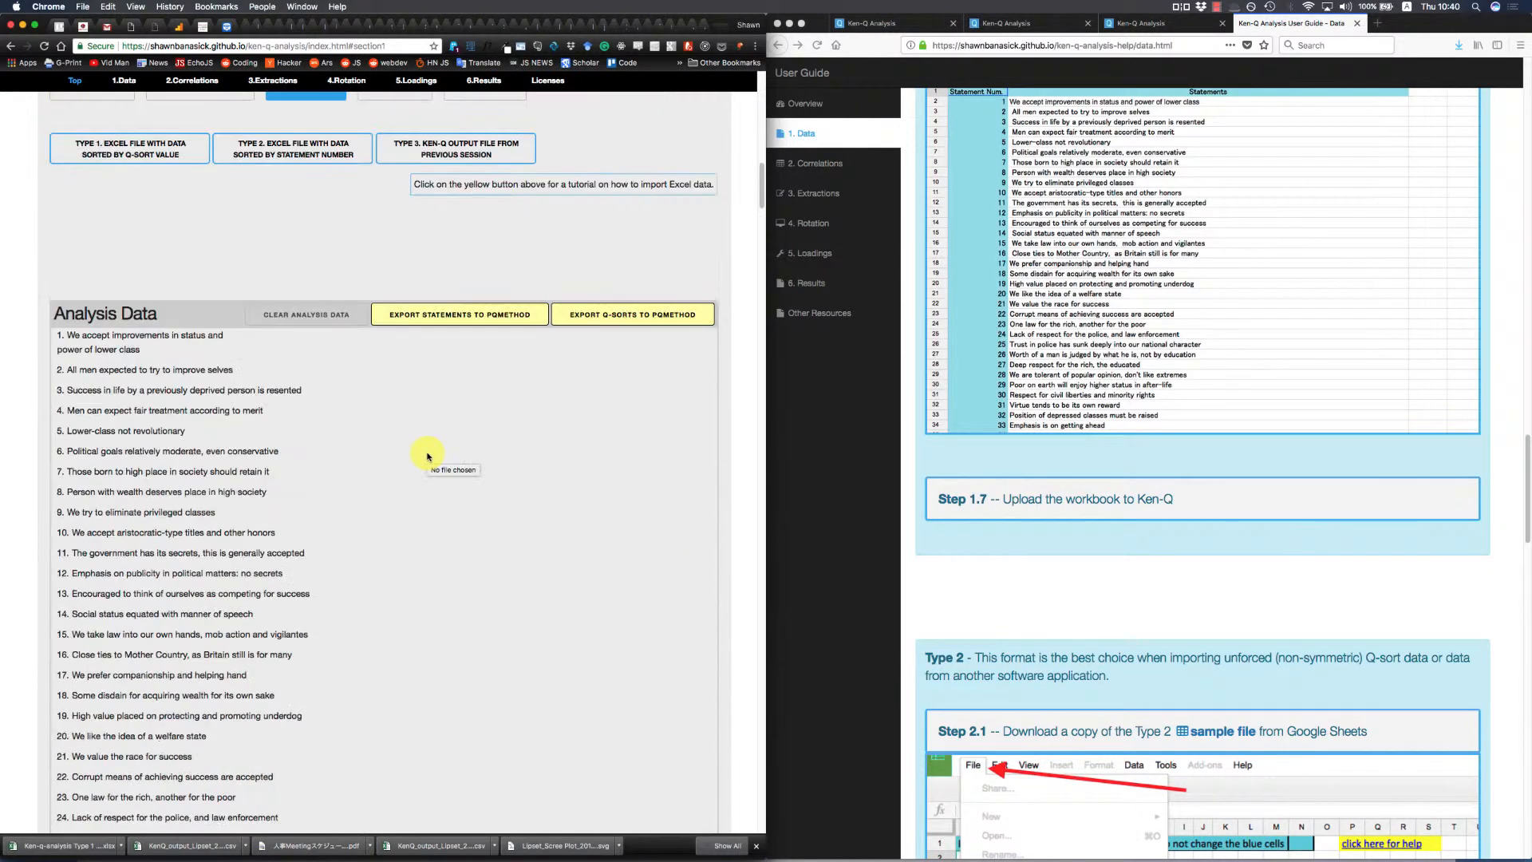
scroll(426, 453, "up", 1)
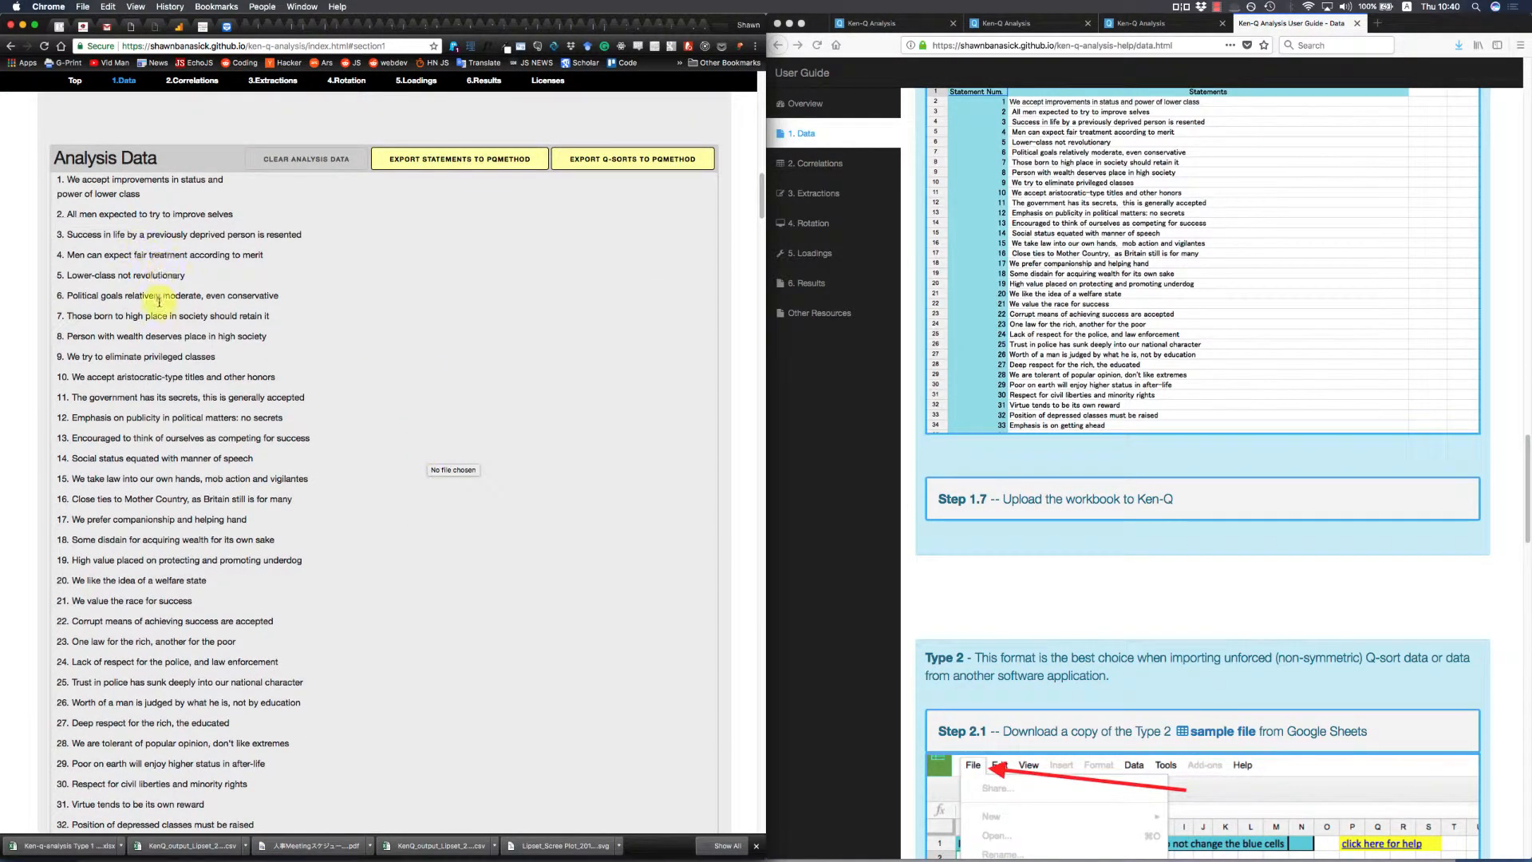
scroll(195, 335, "down", 6)
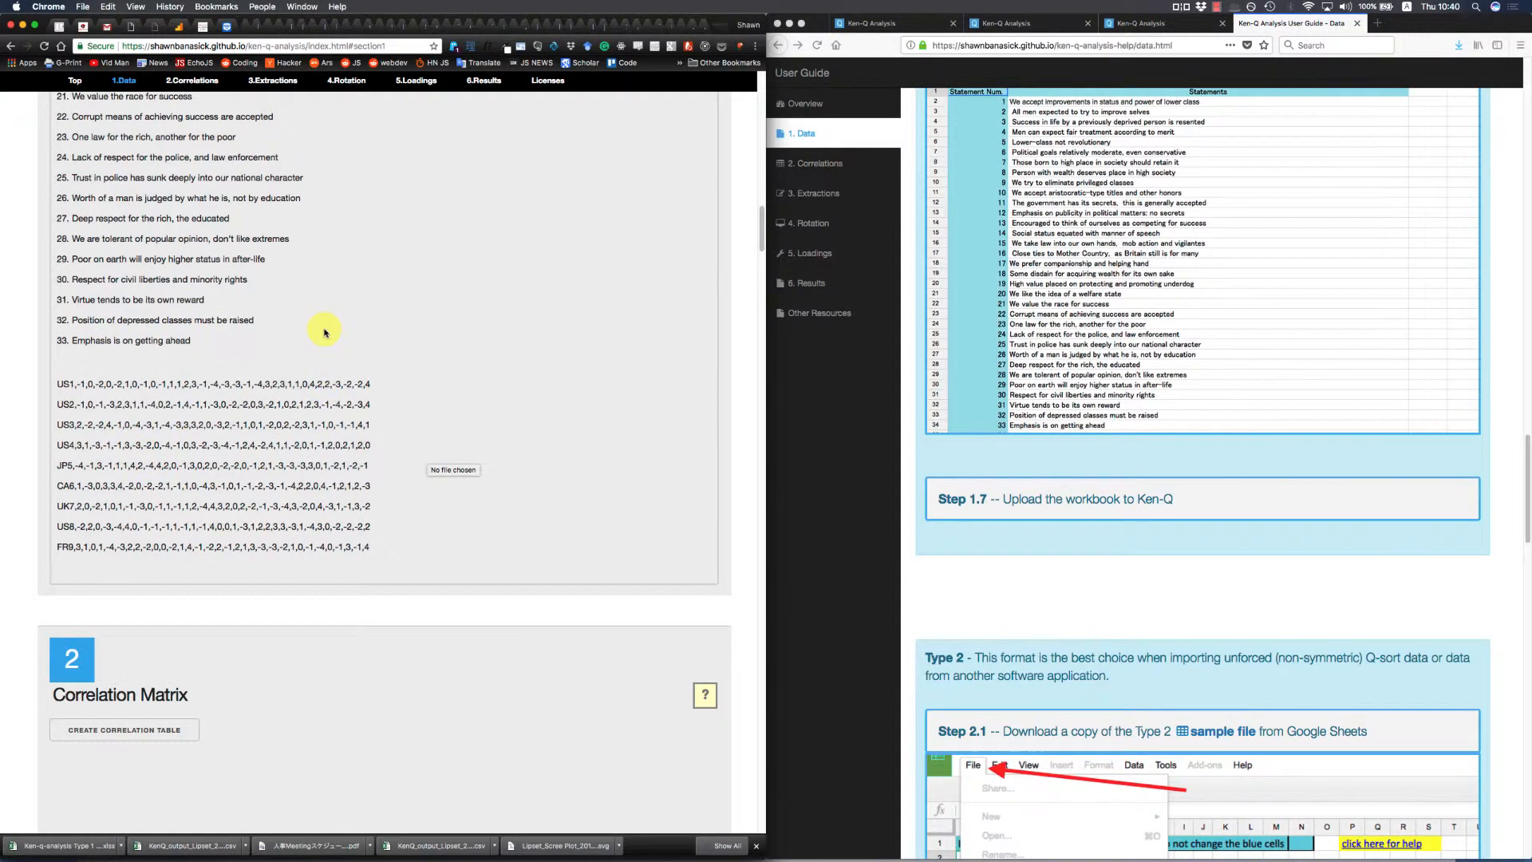
scroll(325, 331, "up", 3)
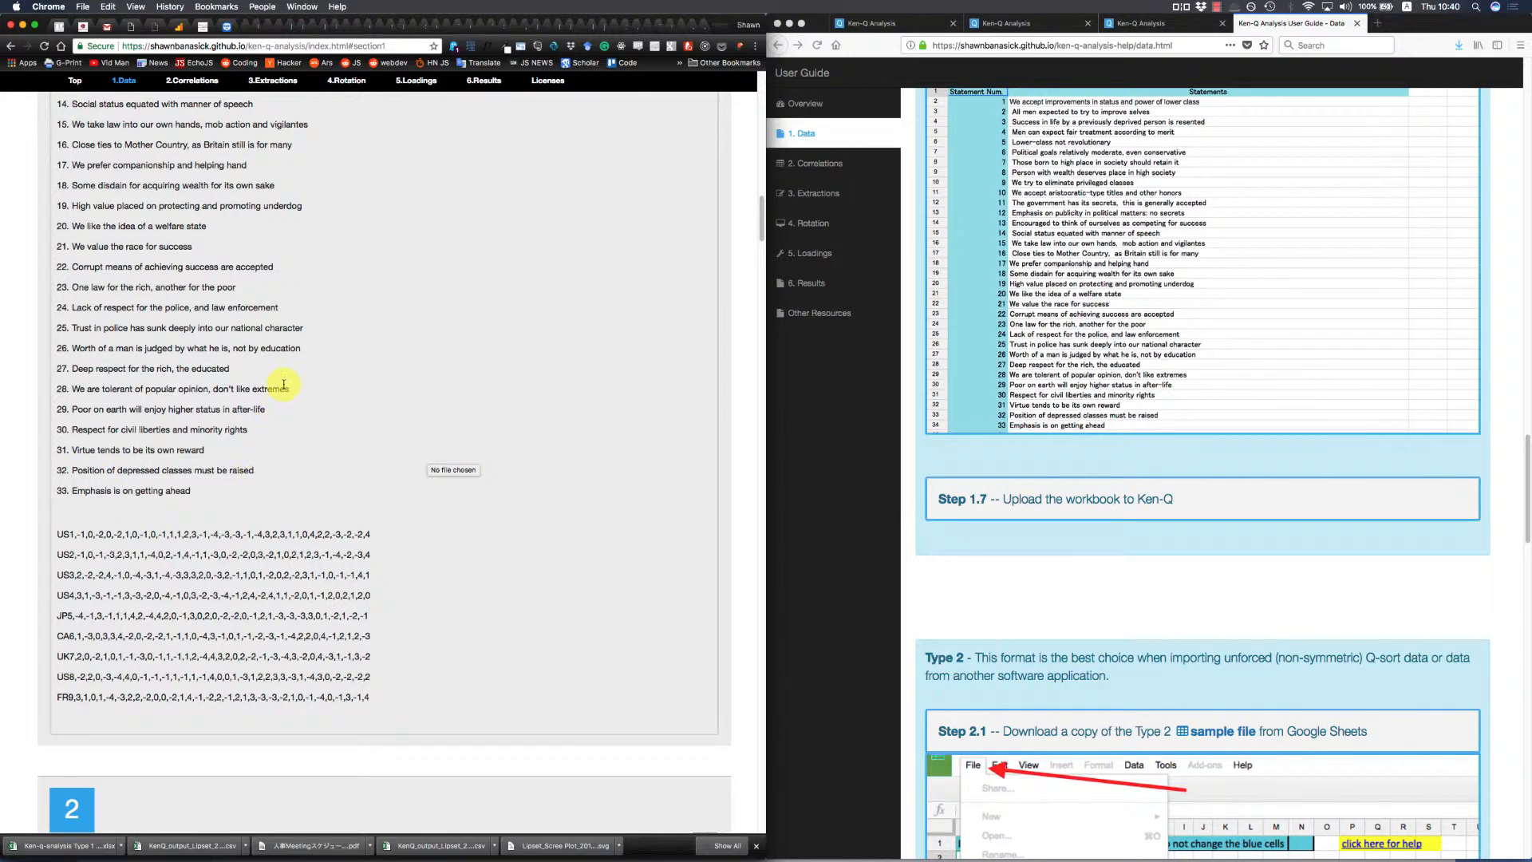
scroll(283, 385, "down", 7)
left_click(164, 337)
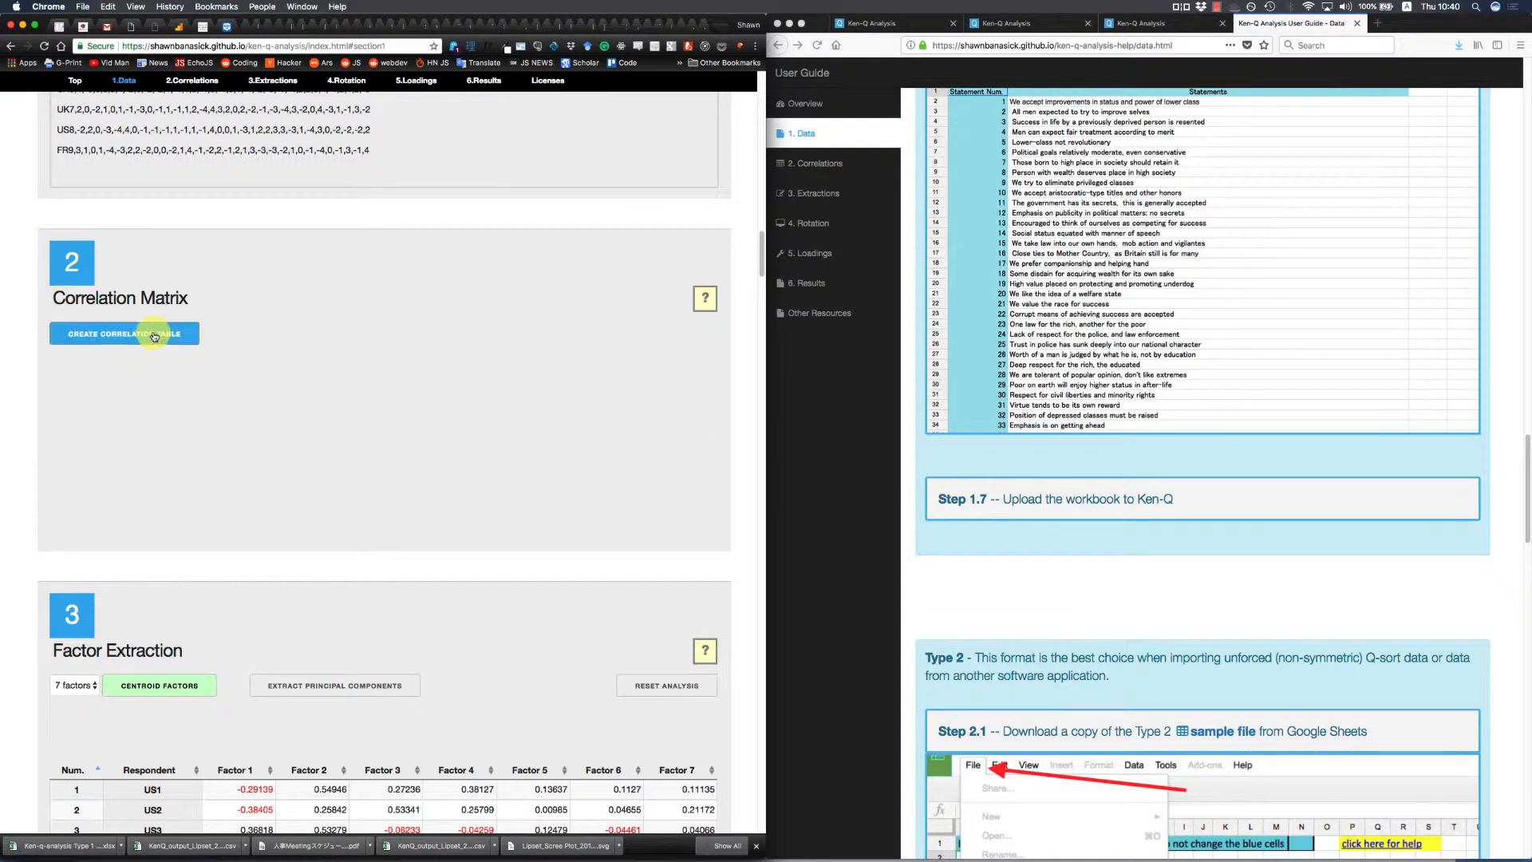
scroll(343, 332, "up", 4)
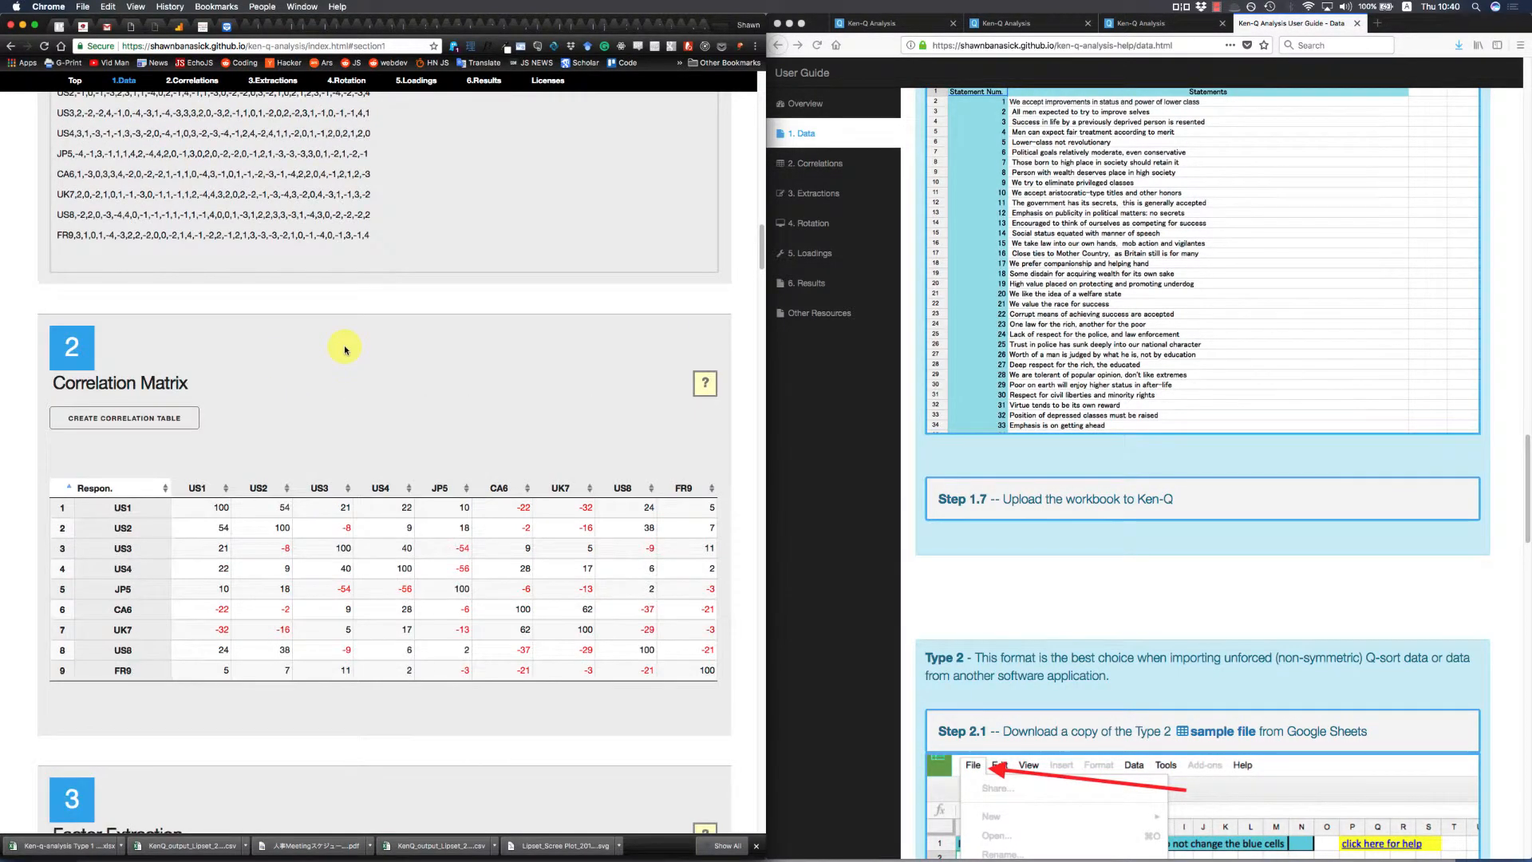
Reload the analysis page and import testExcelImport - type 2 - lipset.xlsx as a Type 2 Excel file sorted by statement number.
scroll(339, 370, "up", 12)
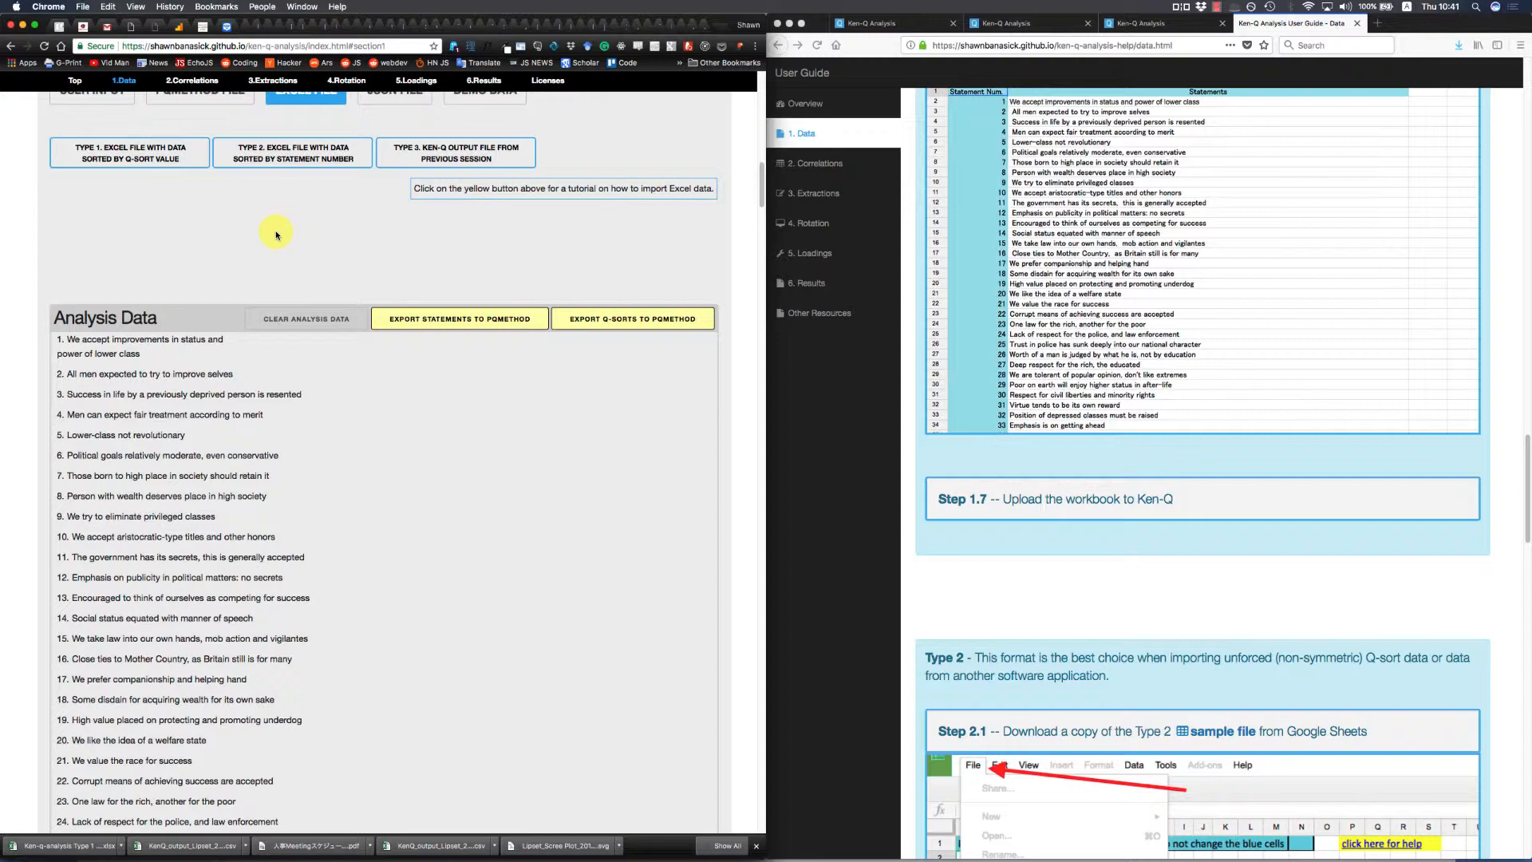
key("super+r")
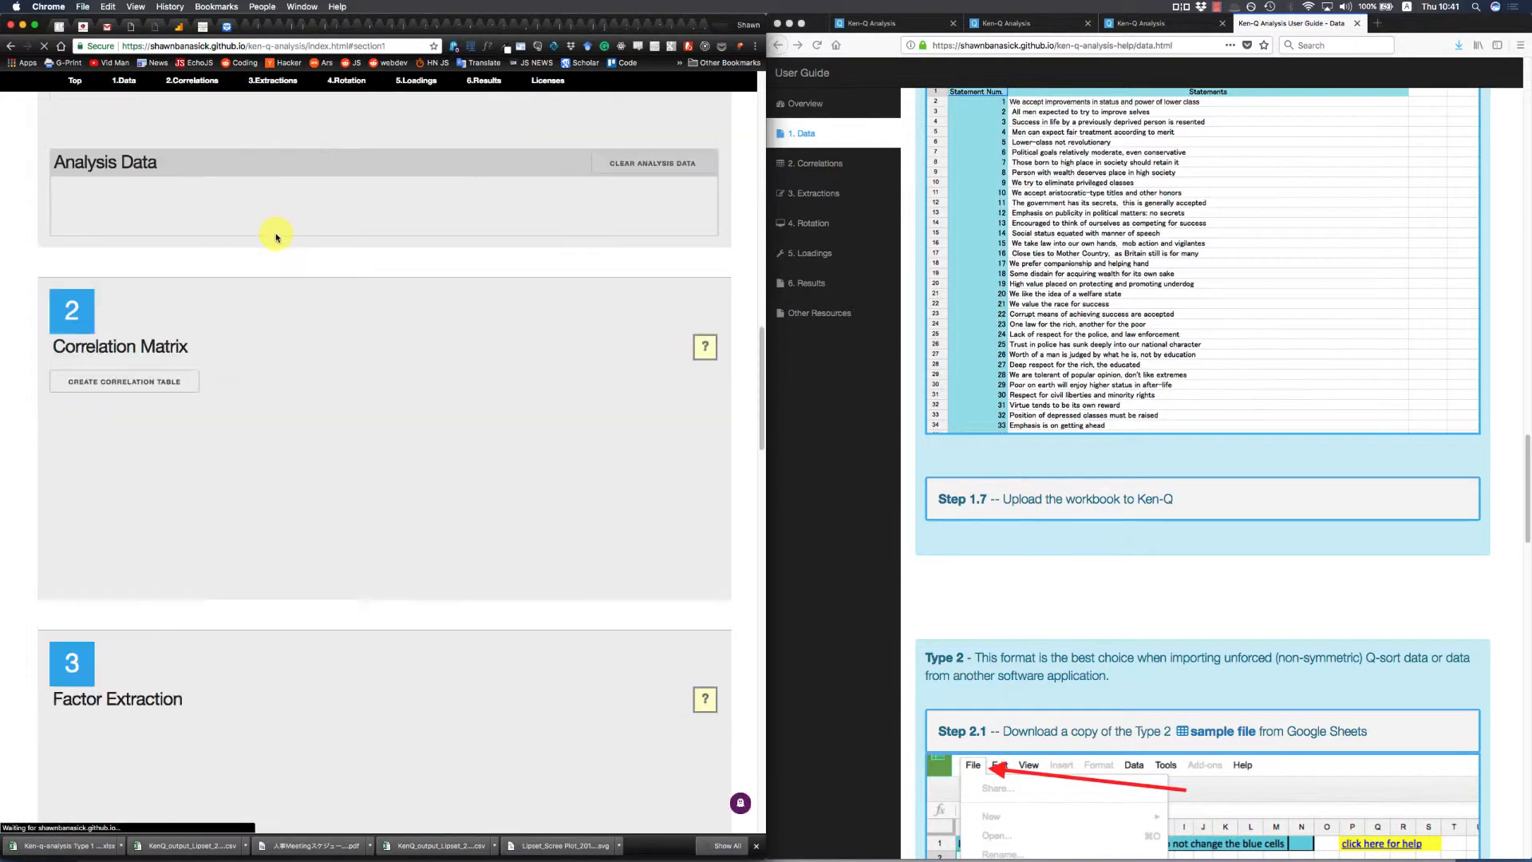
scroll(277, 237, "down", 10)
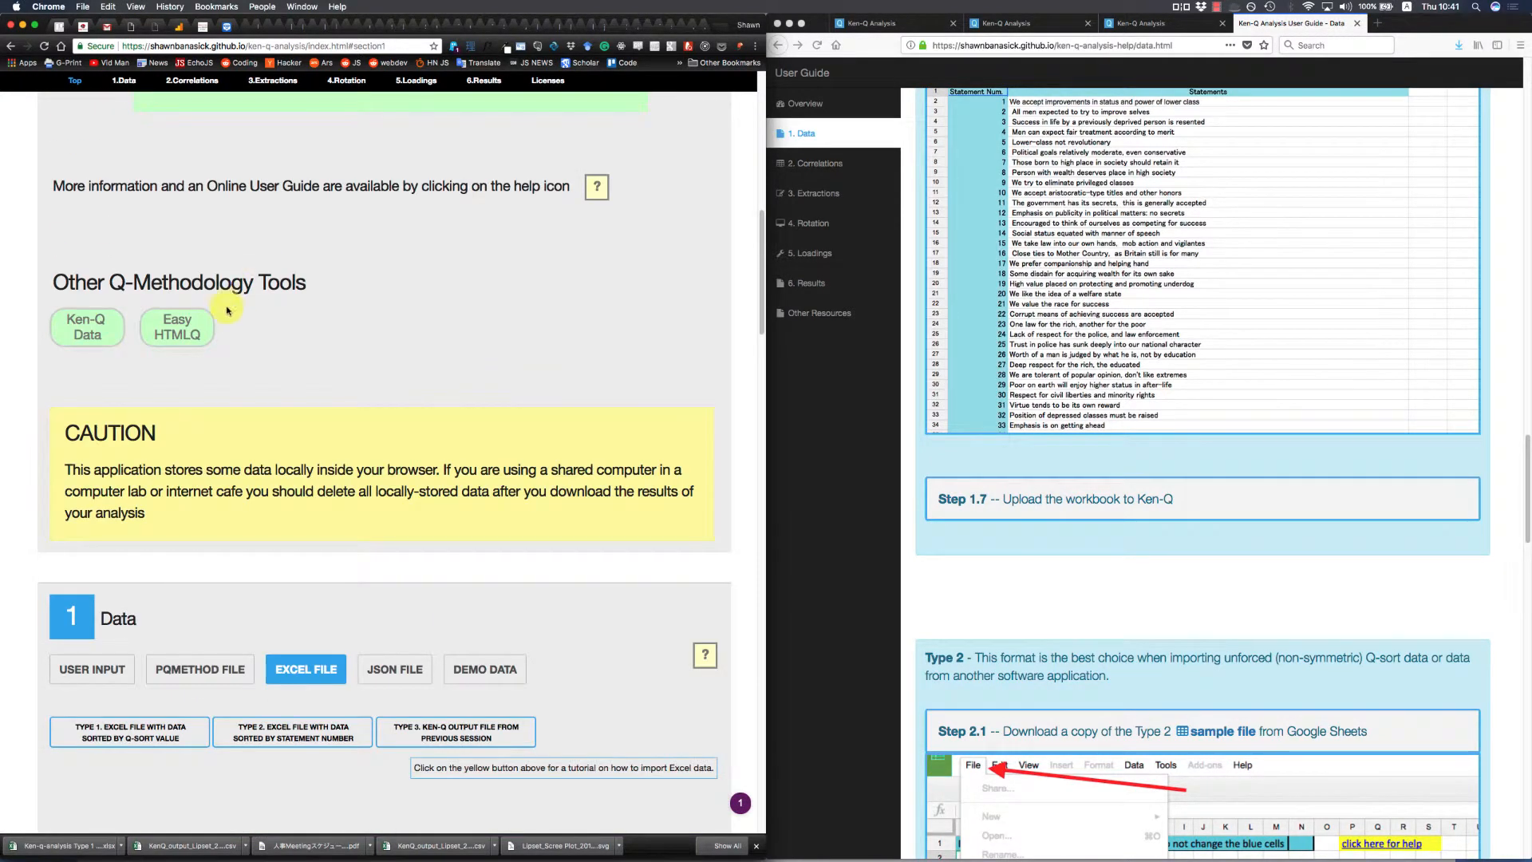
scroll(228, 311, "down", 6)
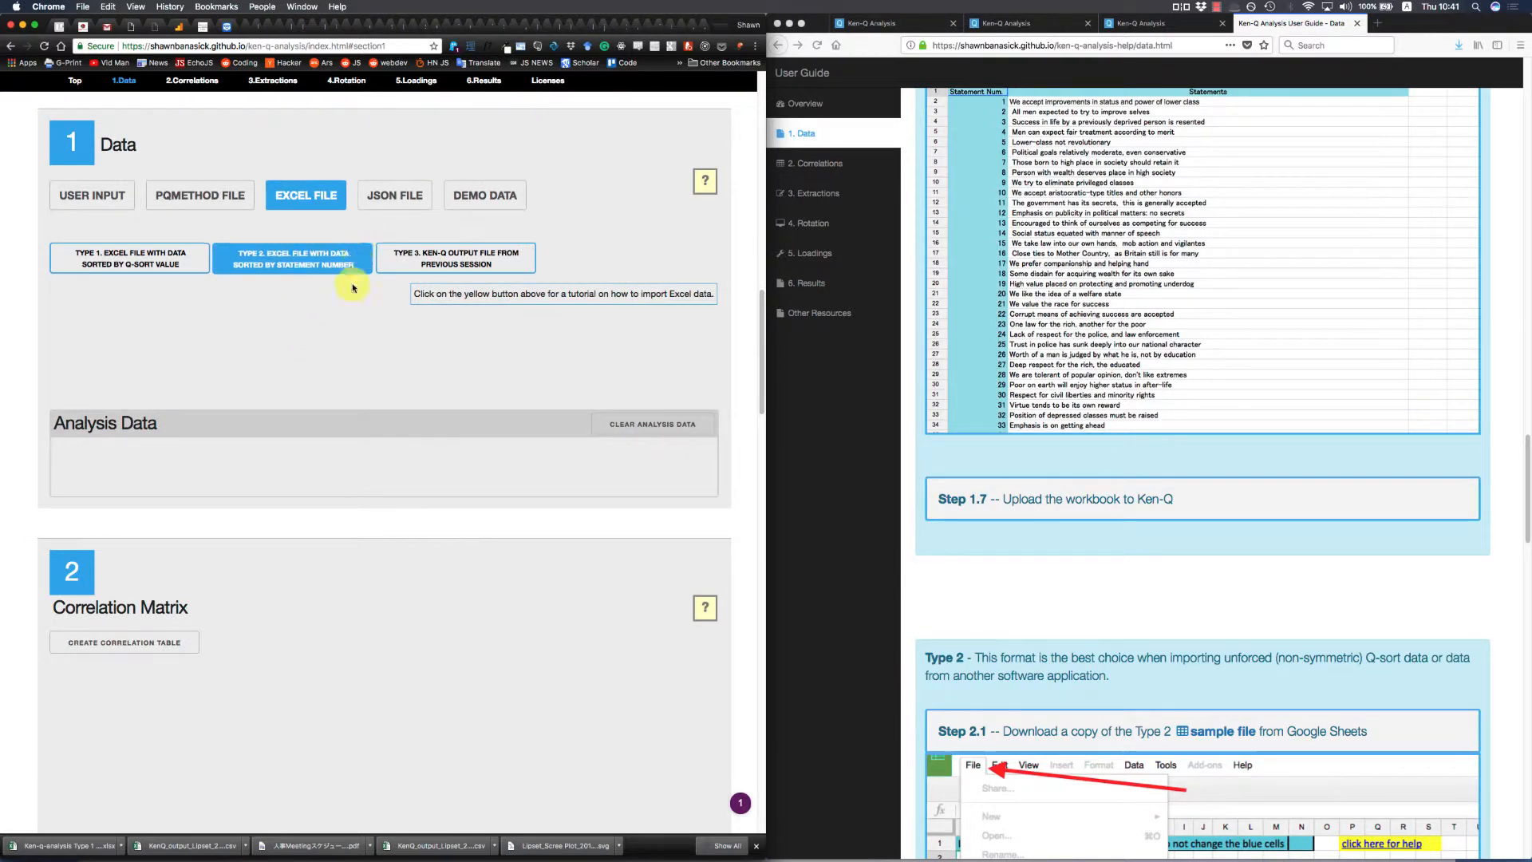
left_click(355, 270)
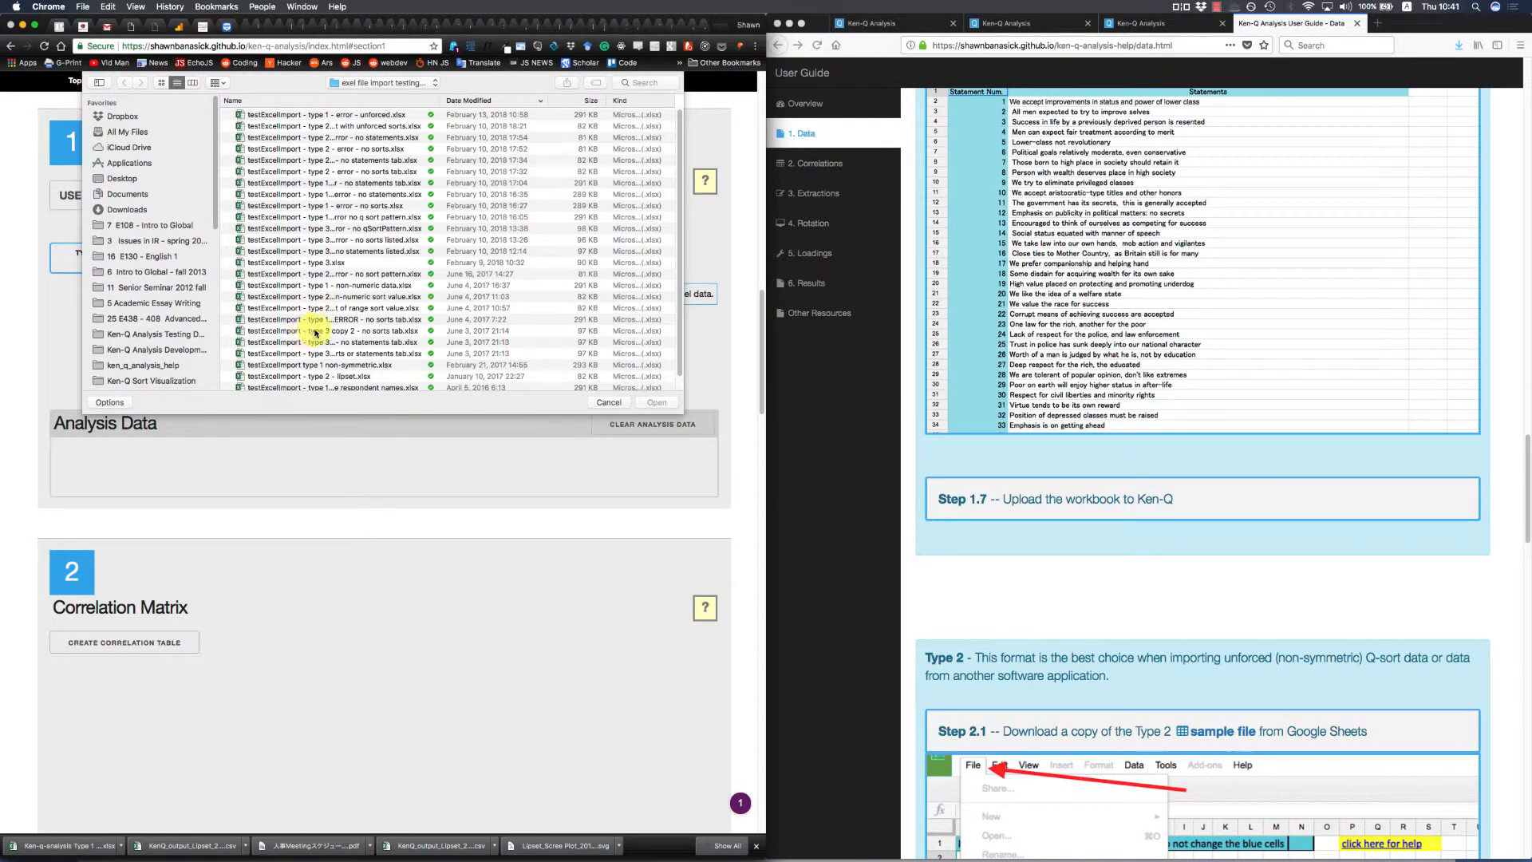
left_click(330, 378)
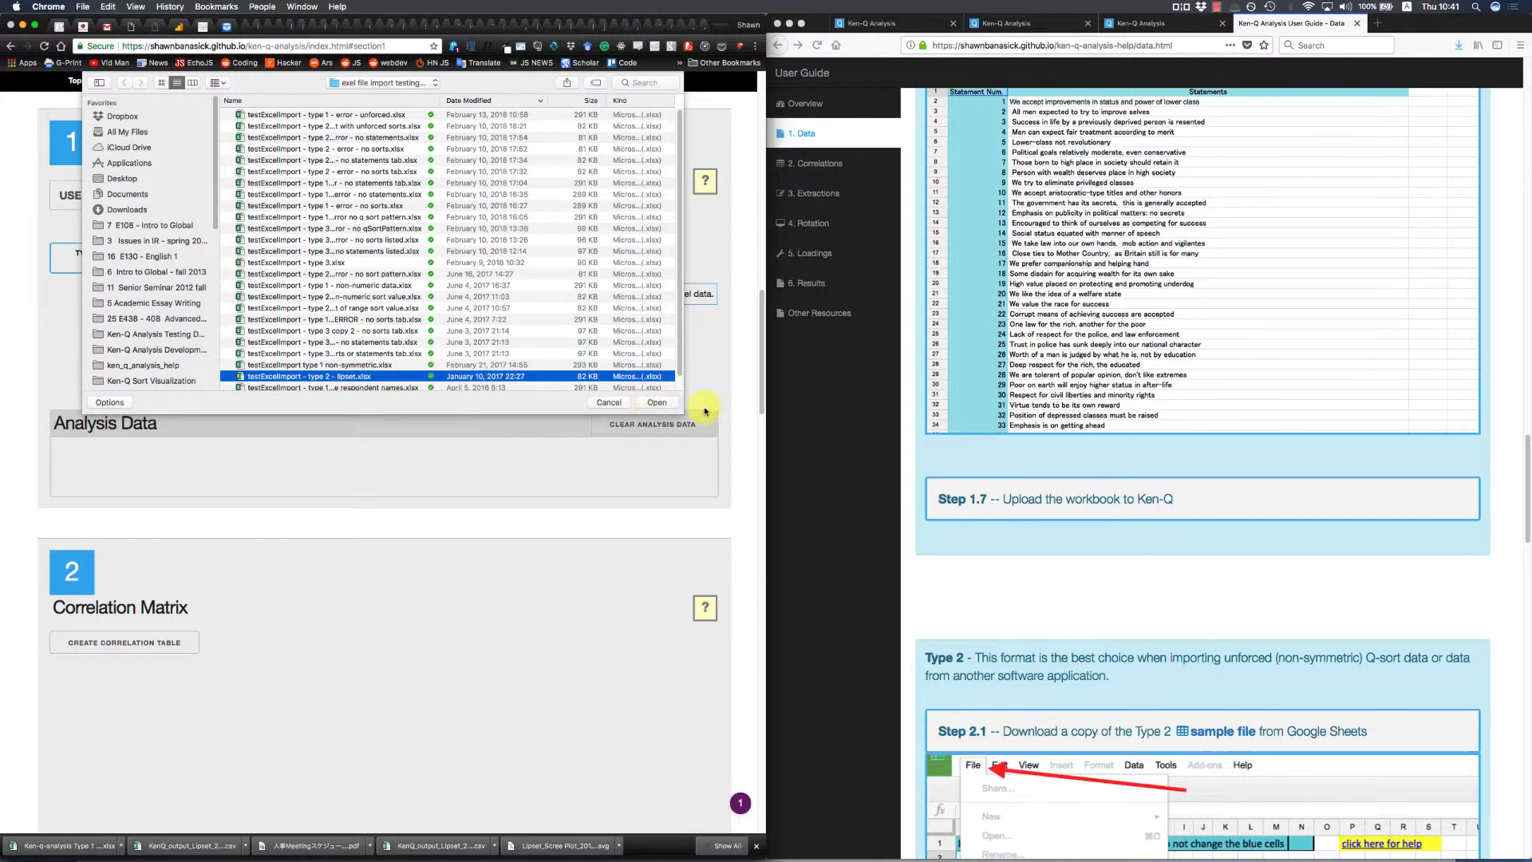
left_click(655, 403)
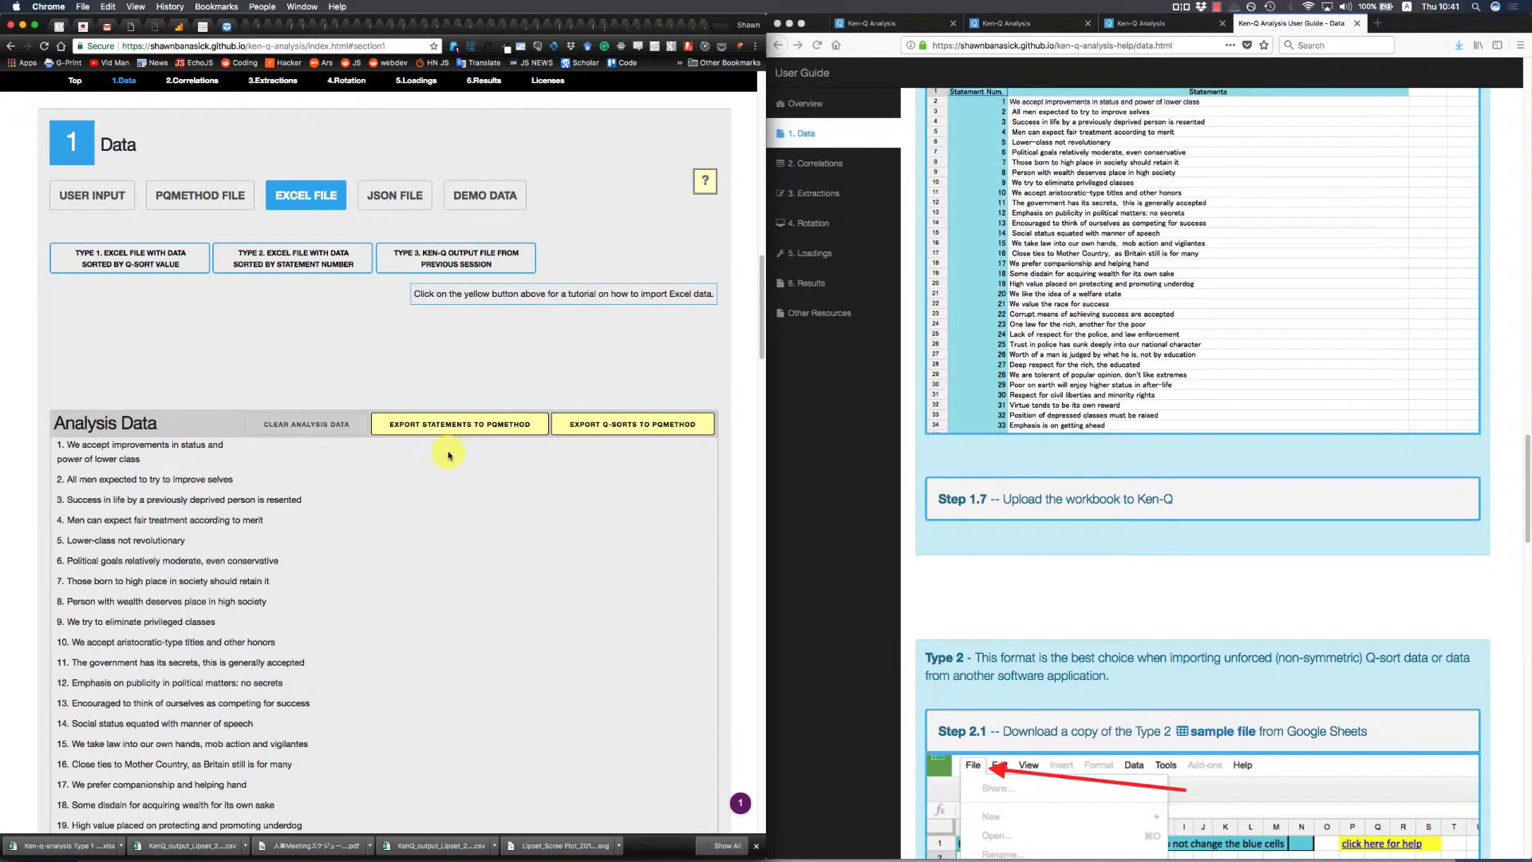
Look through the statements and Q-sorts loaded from the Type 2 file.
scroll(434, 477, "down", 3)
scroll(434, 477, "down", 10)
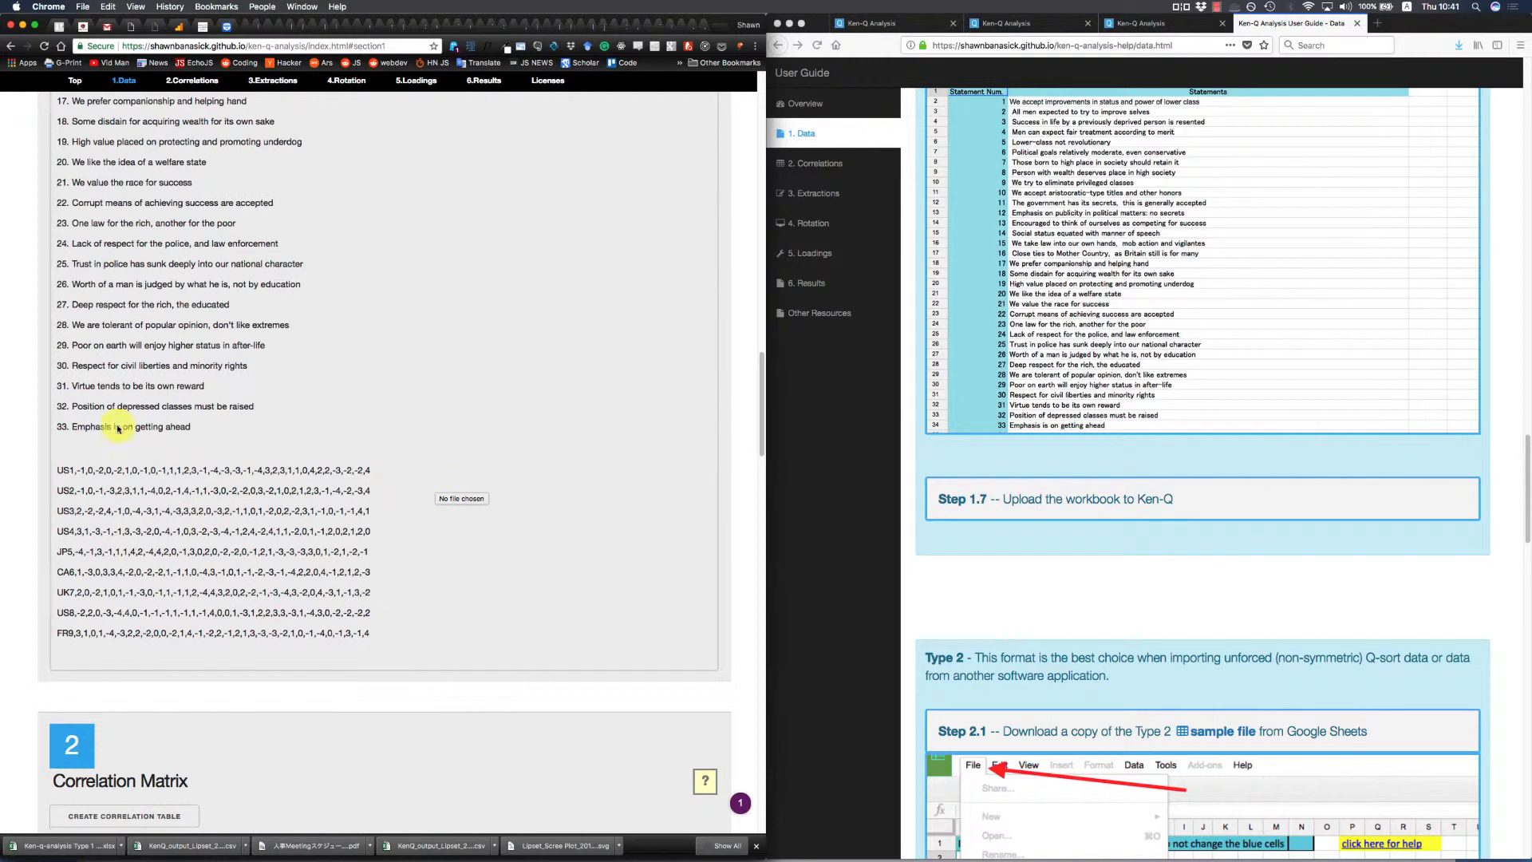
scroll(297, 492, "down", 4)
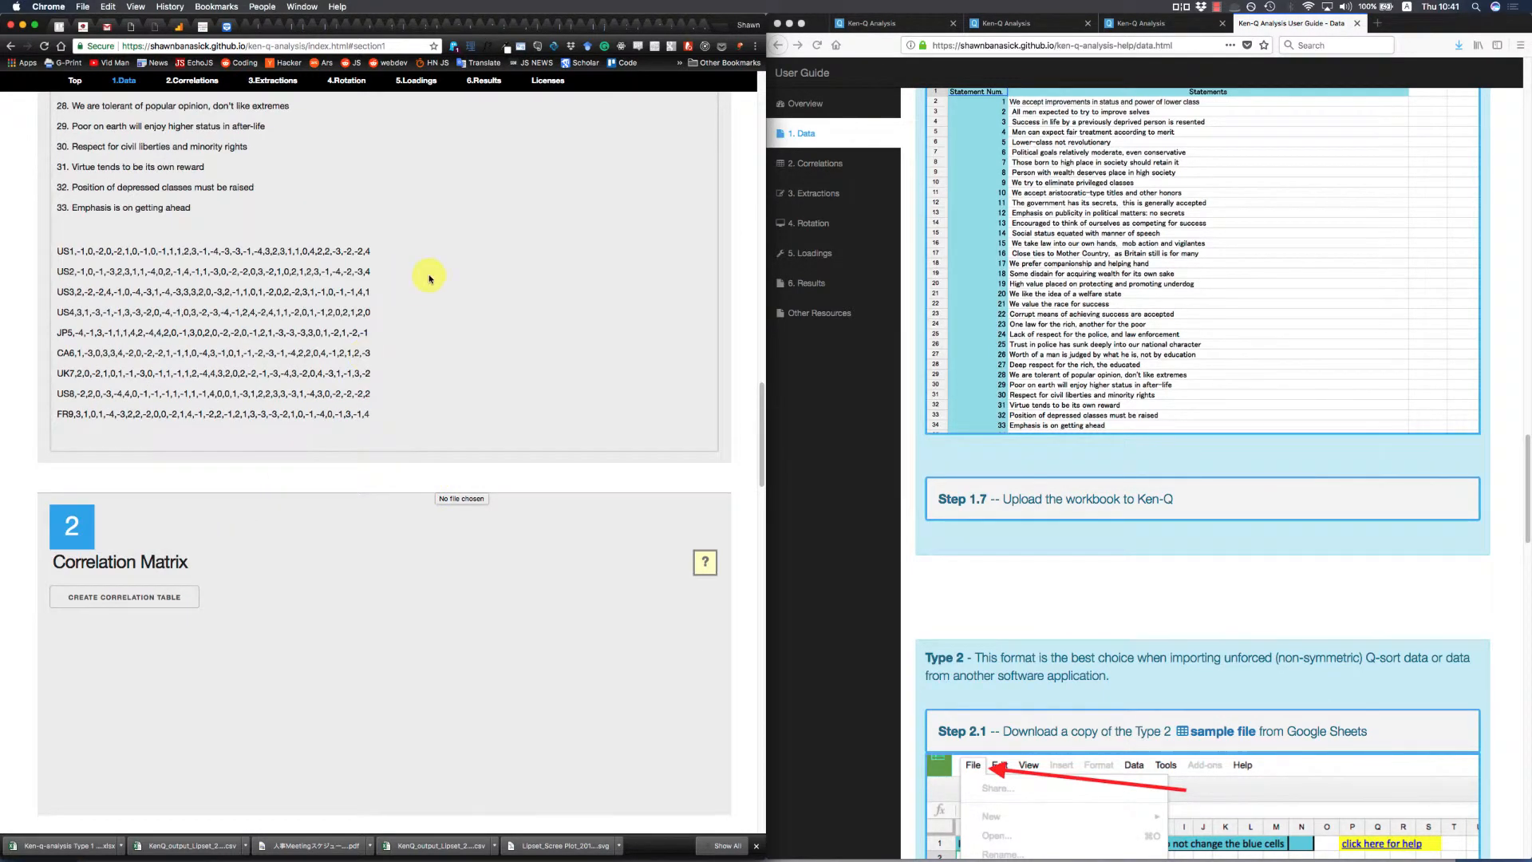
scroll(399, 315, "up", 15)
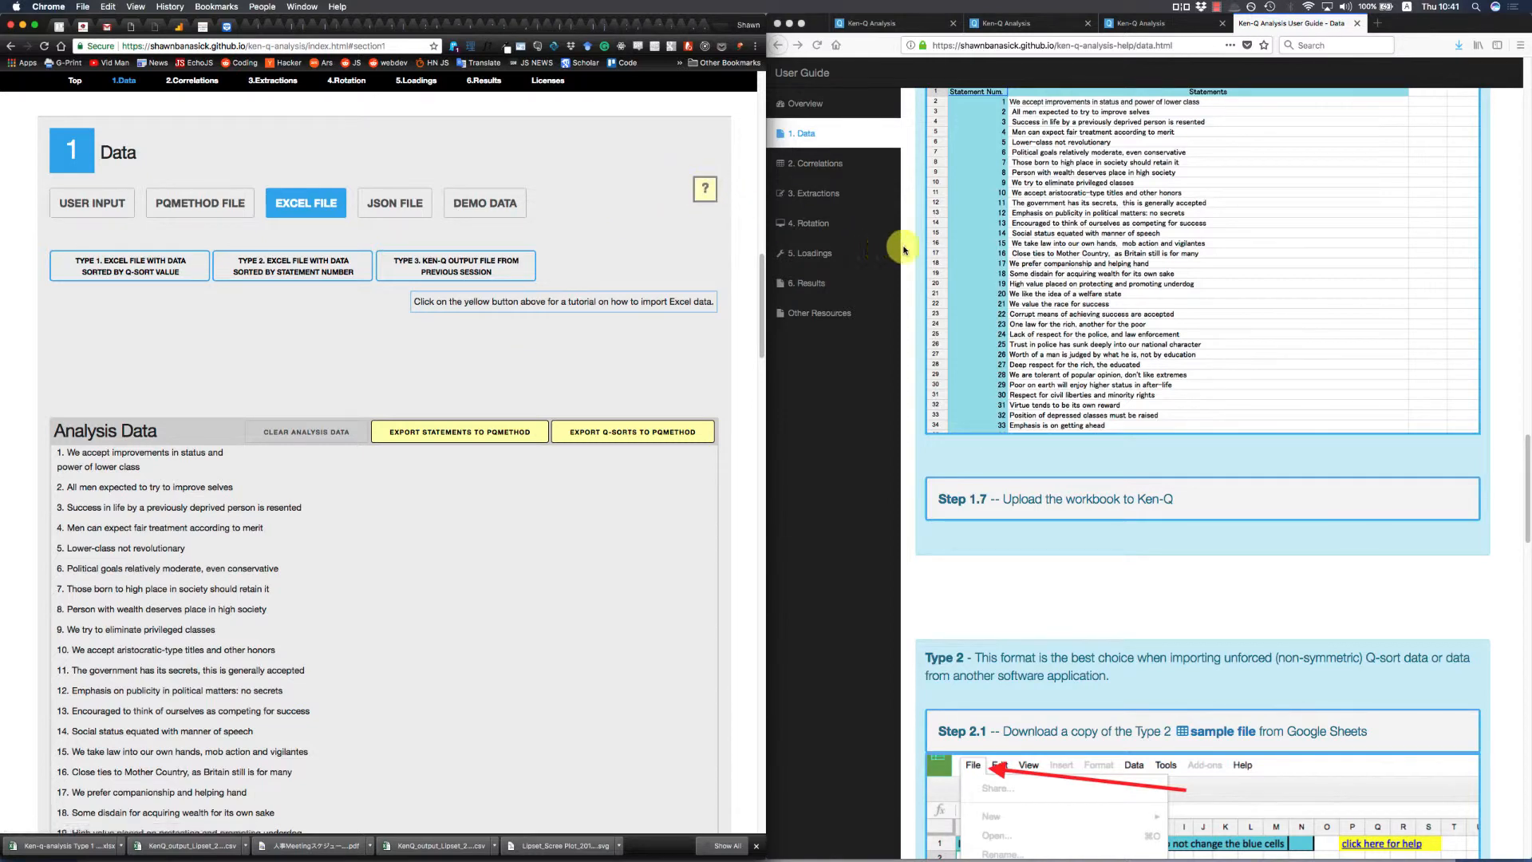
Read the user guide's Type 2 instructions, from downloading the sample file to Step 2.5 on non-symmetric Q-sorts.
left_click(1061, 237)
scroll(1061, 237, "up", 3)
scroll(1054, 237, "down", 7)
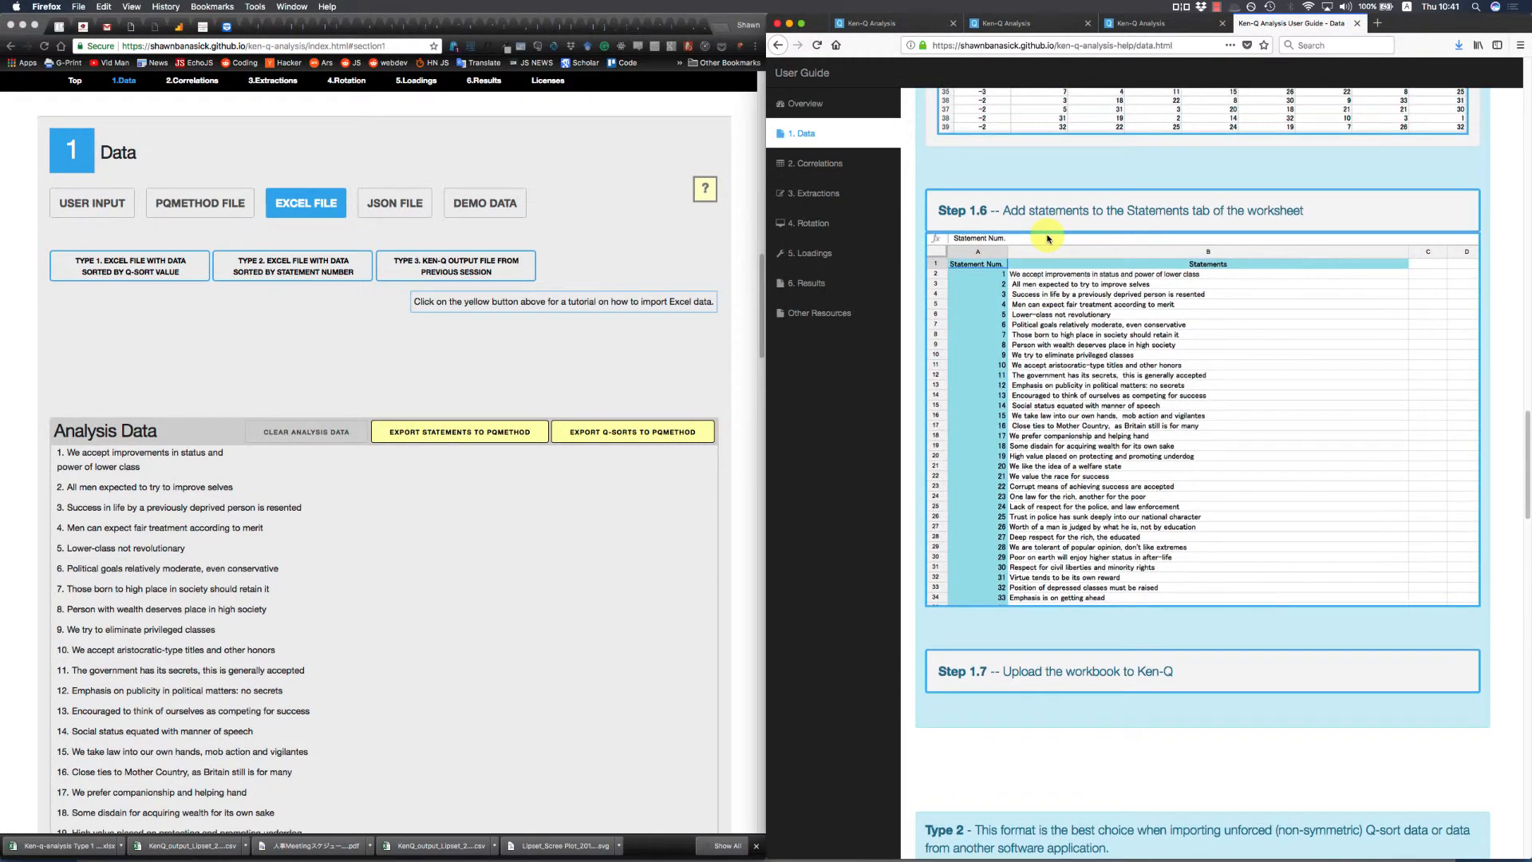
scroll(1048, 239, "down", 8)
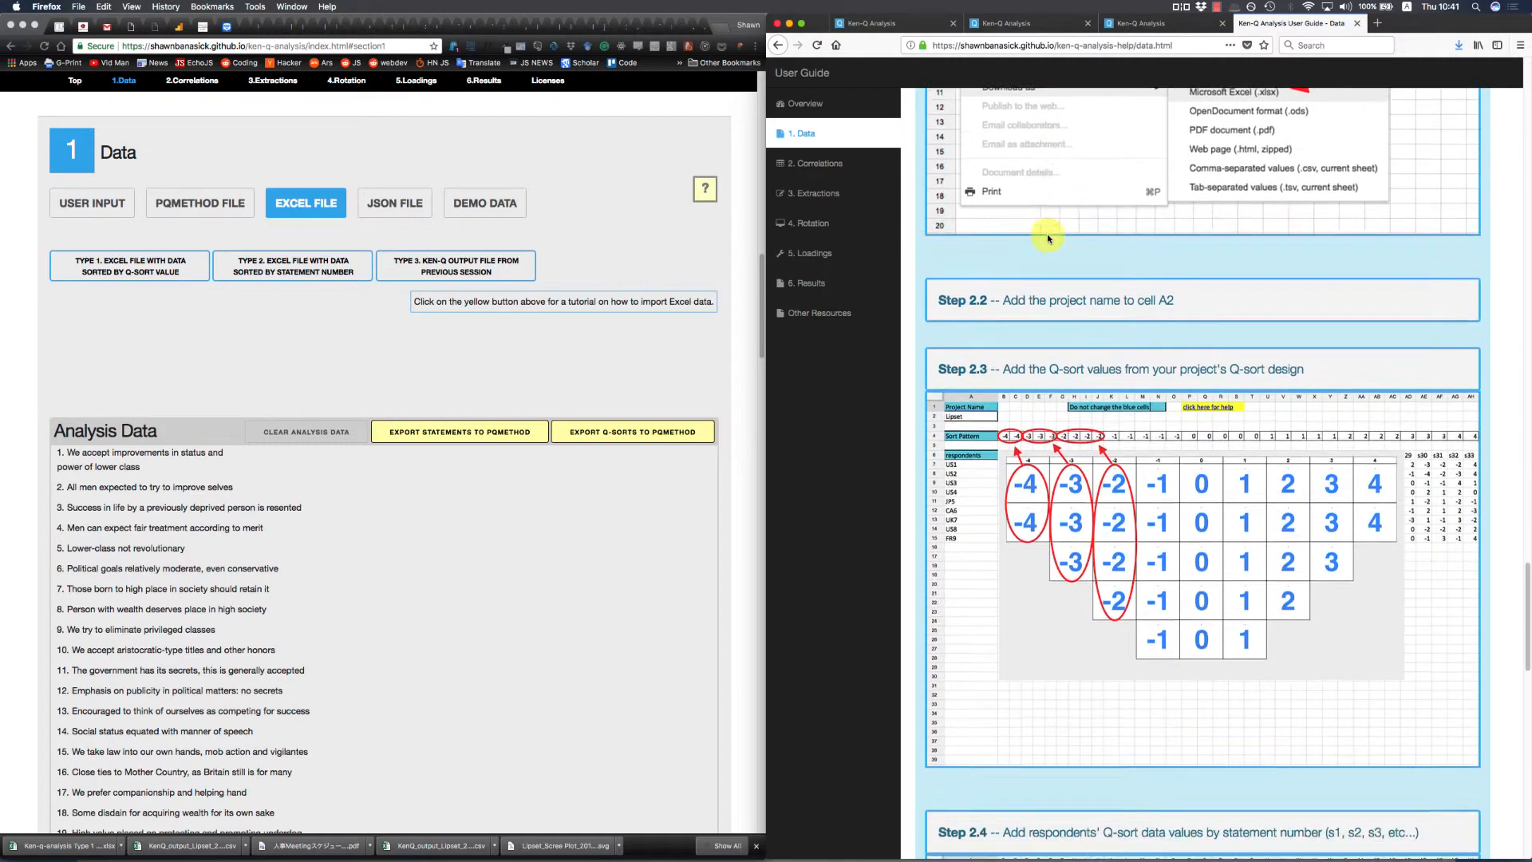
scroll(1051, 271, "down", 8)
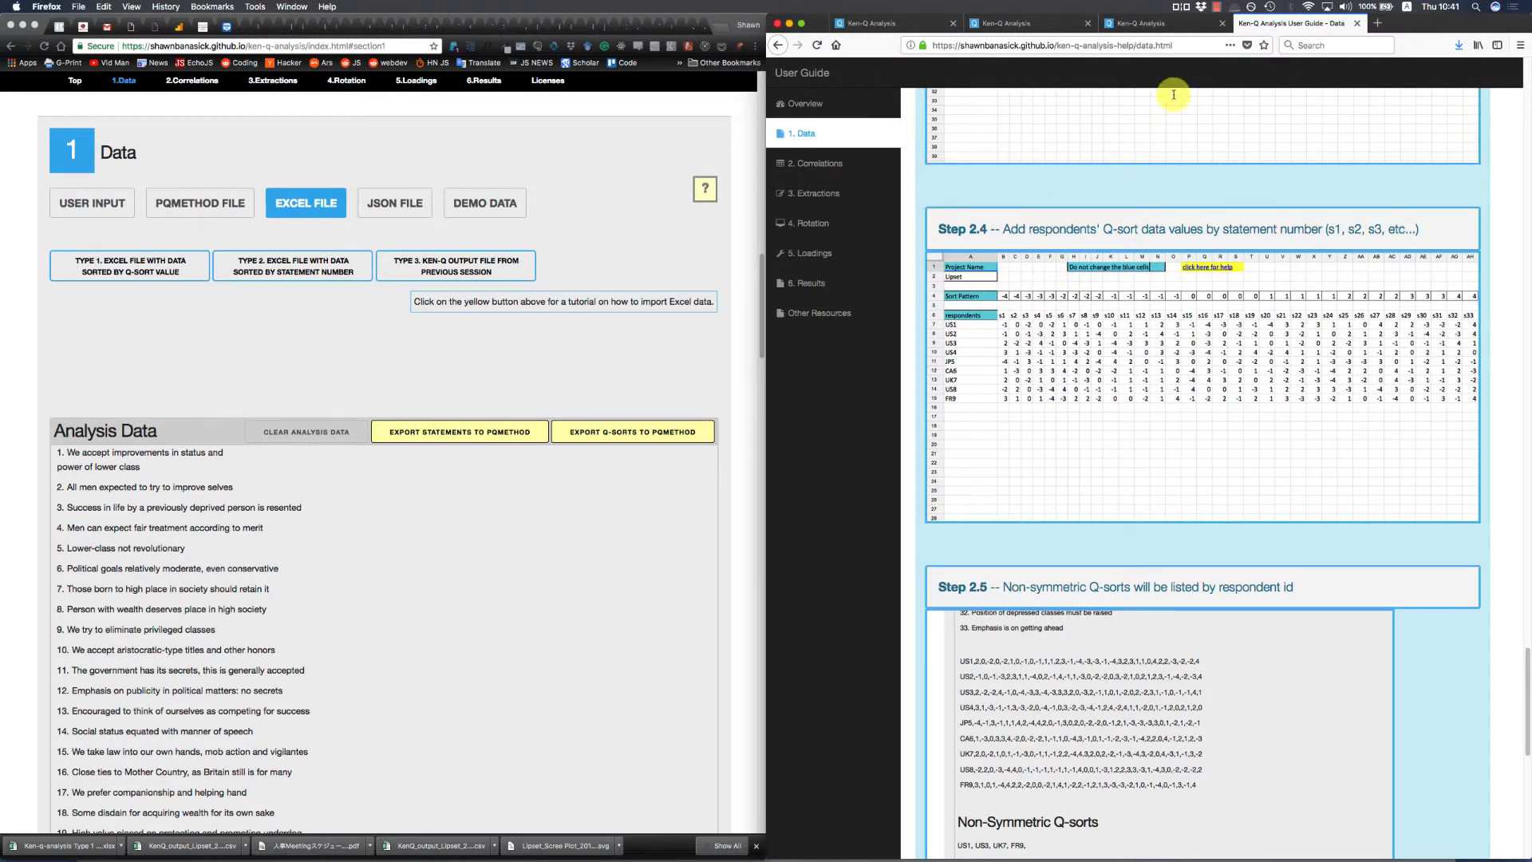
left_click(1217, 9)
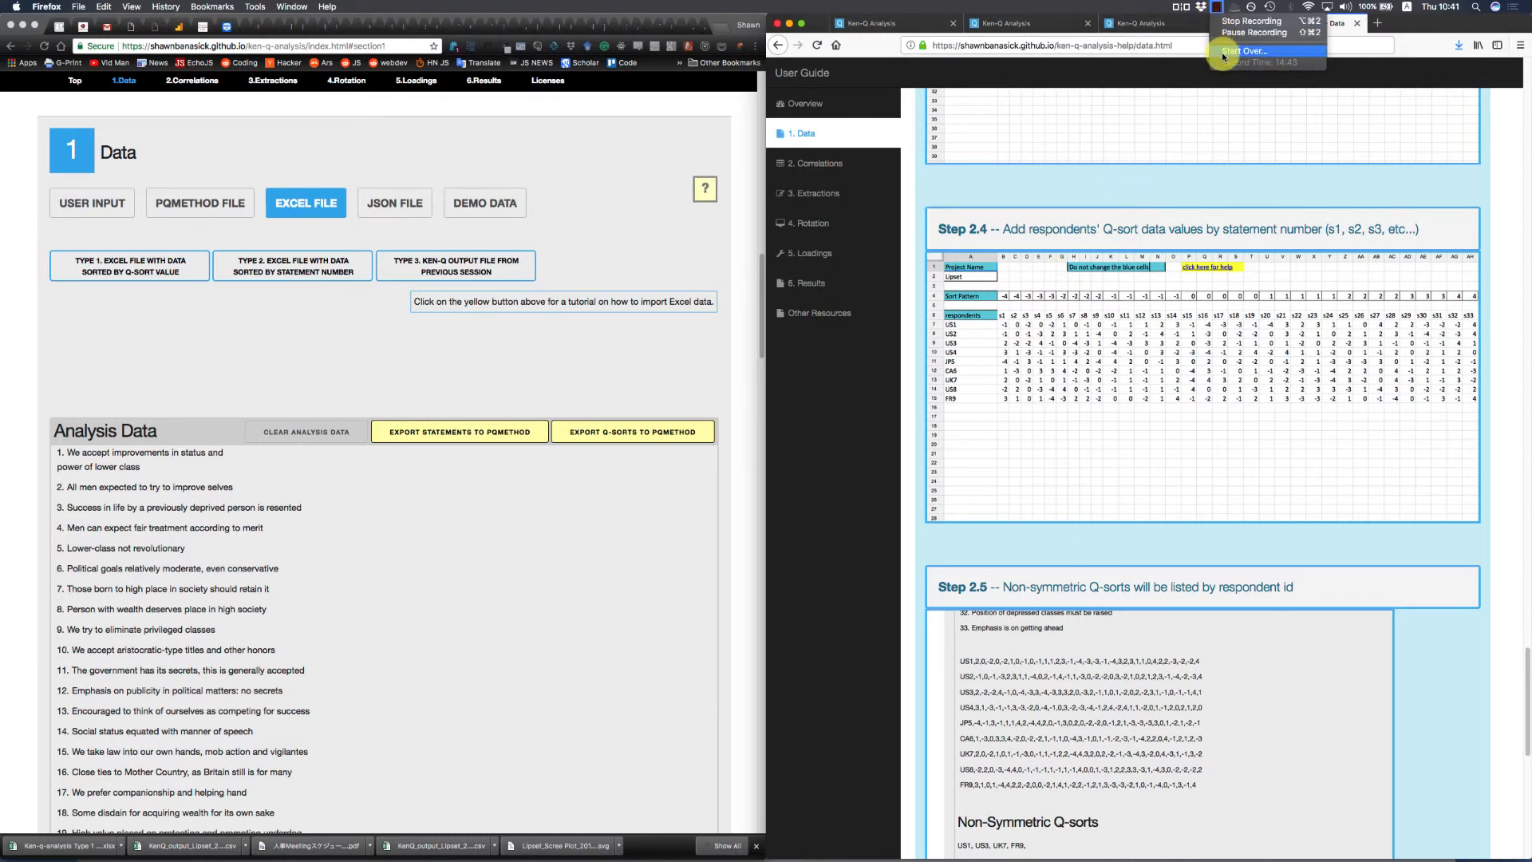